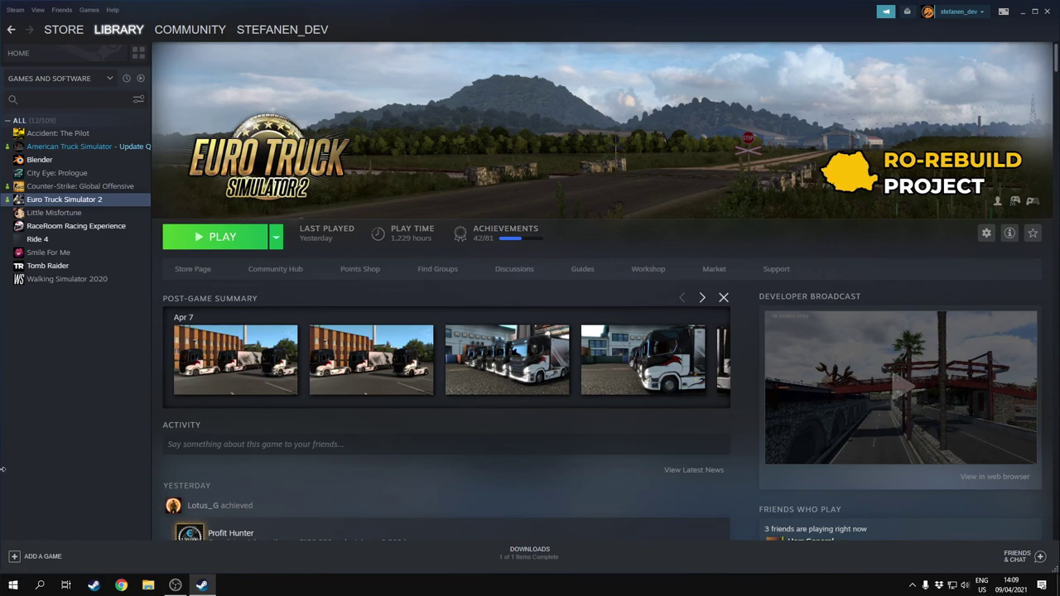
# Open the local installation folder of Euro Truck Simulator 2 from its Steam library properties
pyautogui.rightClick(101, 201)
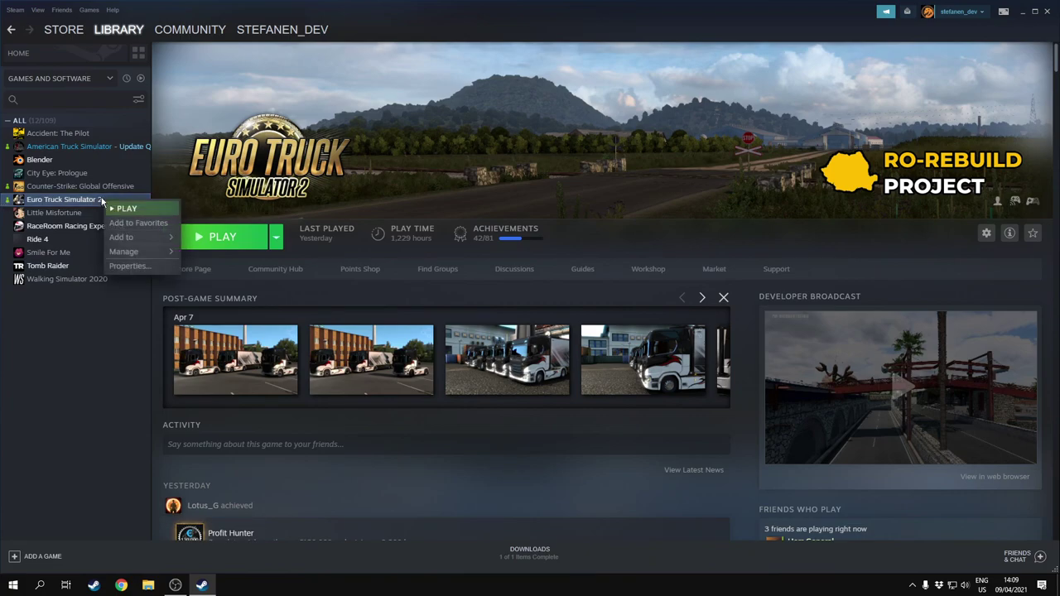
pyautogui.click(133, 266)
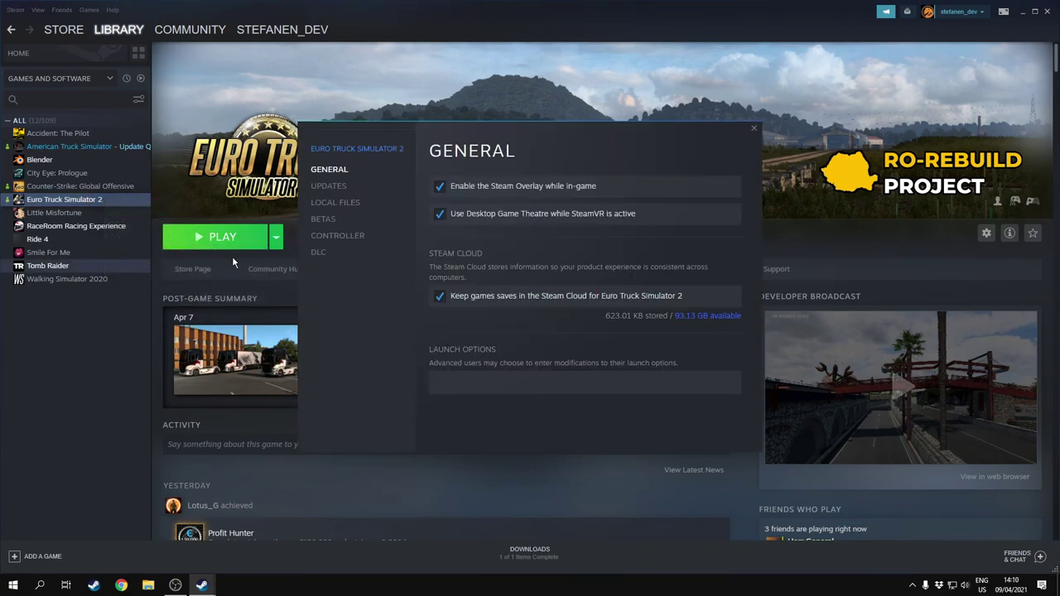
pyautogui.click(341, 204)
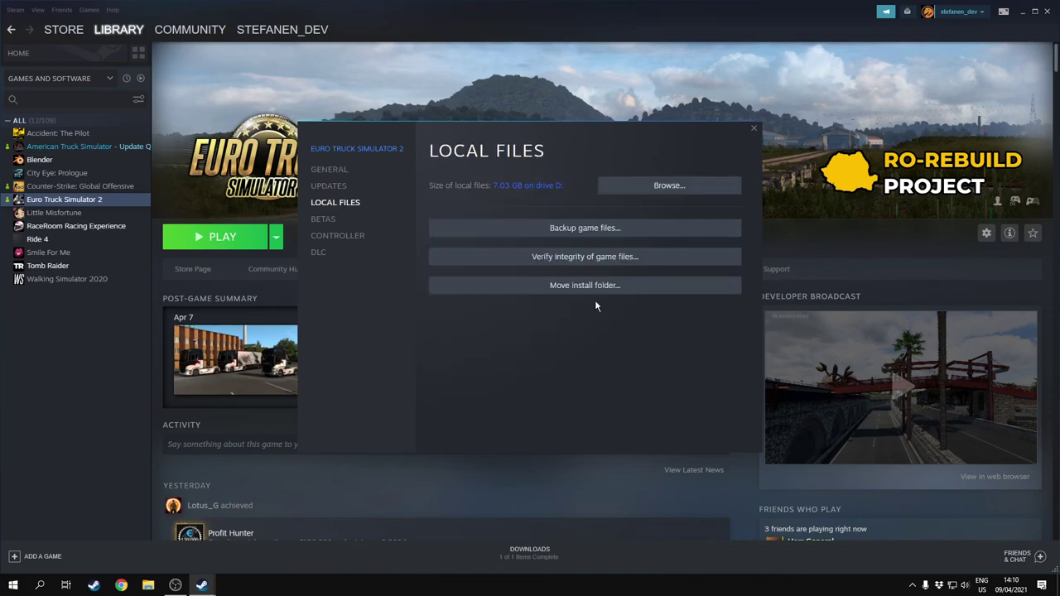
pyautogui.click(675, 185)
pyautogui.moveTo(306, 87); pyautogui.dragTo(513, 99)
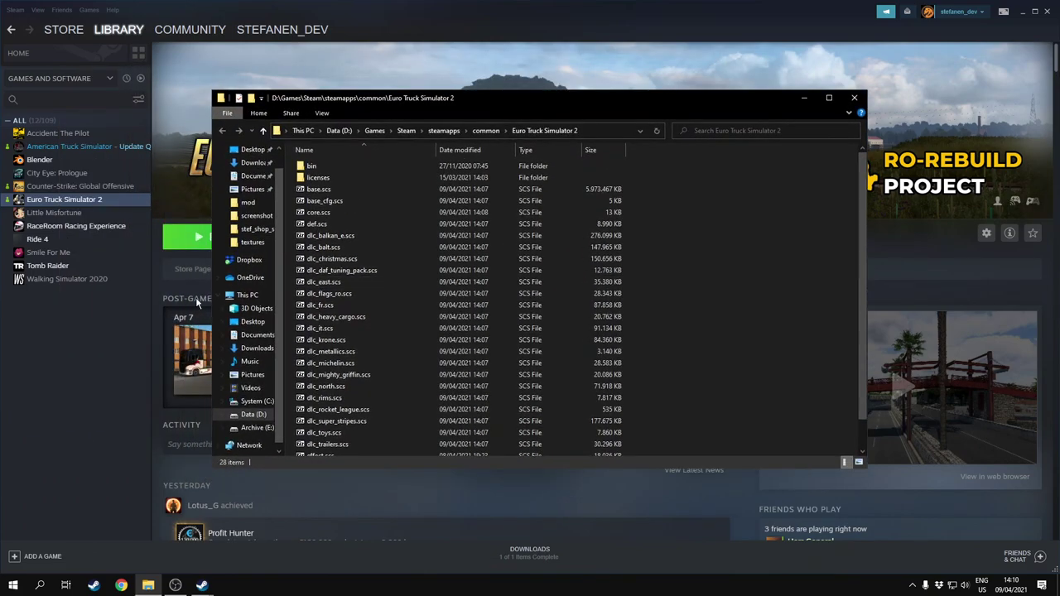
# Reach the game's installation folder again through the Euro Truck Simulator 2 shortcut on the Data (D:) drive
pyautogui.click(248, 295)
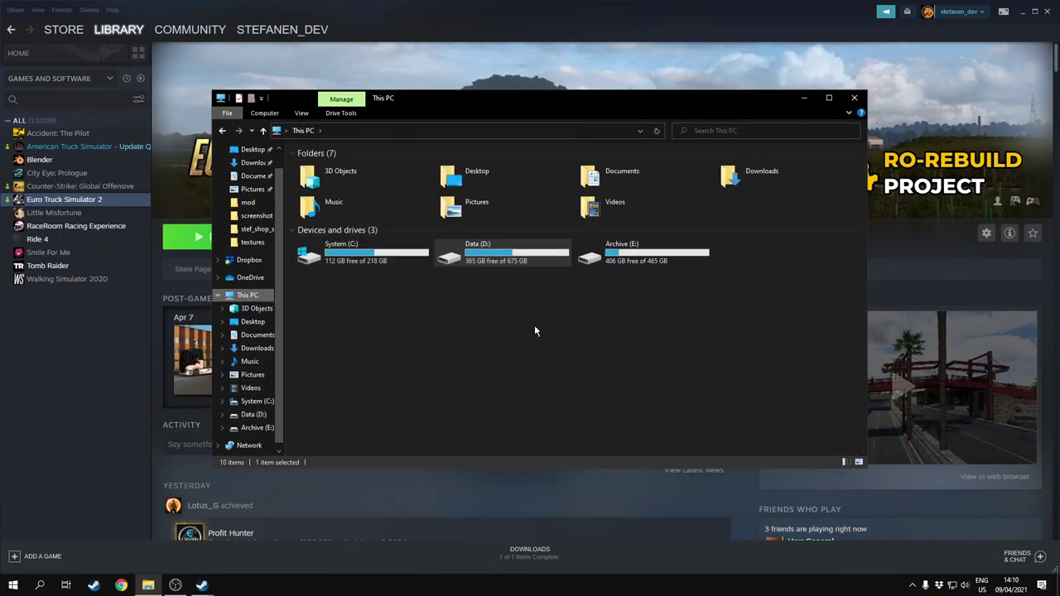
pyautogui.doubleClick(525, 261)
pyautogui.click(387, 352)
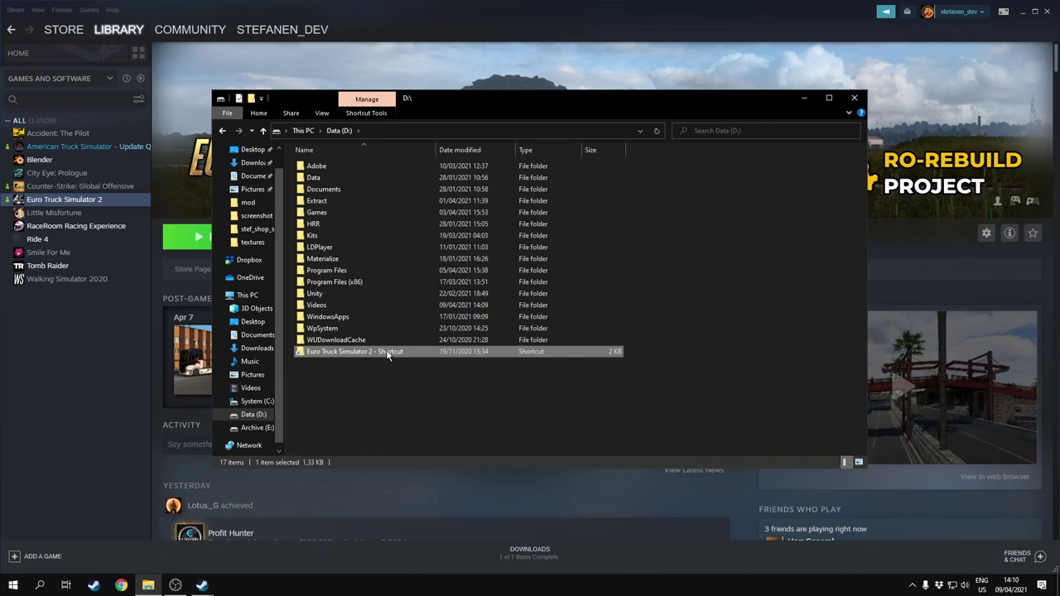
pyautogui.doubleClick(388, 353)
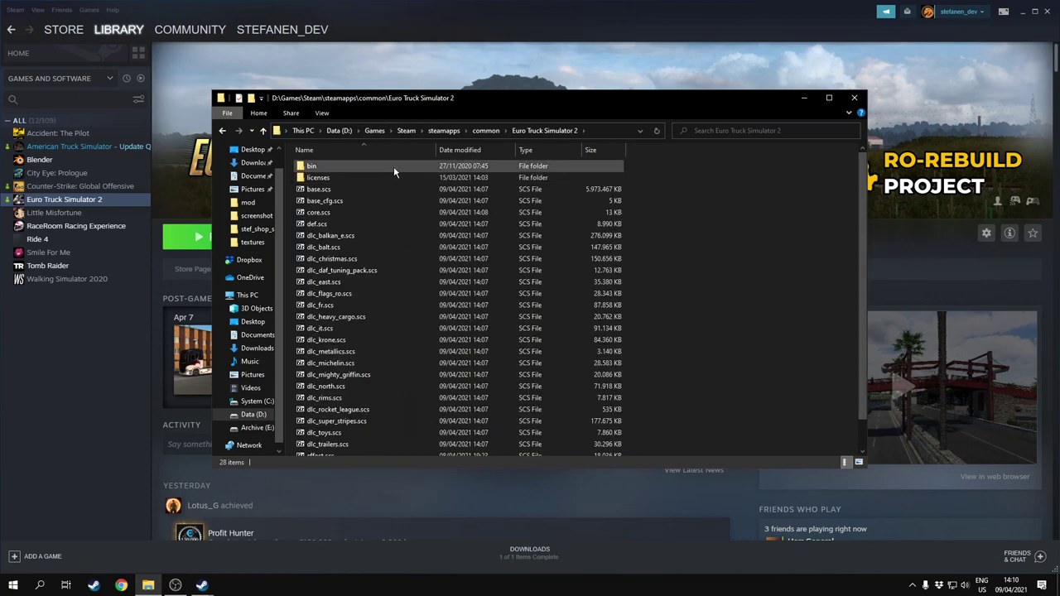
# Create a shortcut to eurotrucks2.exe inside the game's bin\win_x64 folder
pyautogui.doubleClick(329, 165)
pyautogui.doubleClick(340, 168)
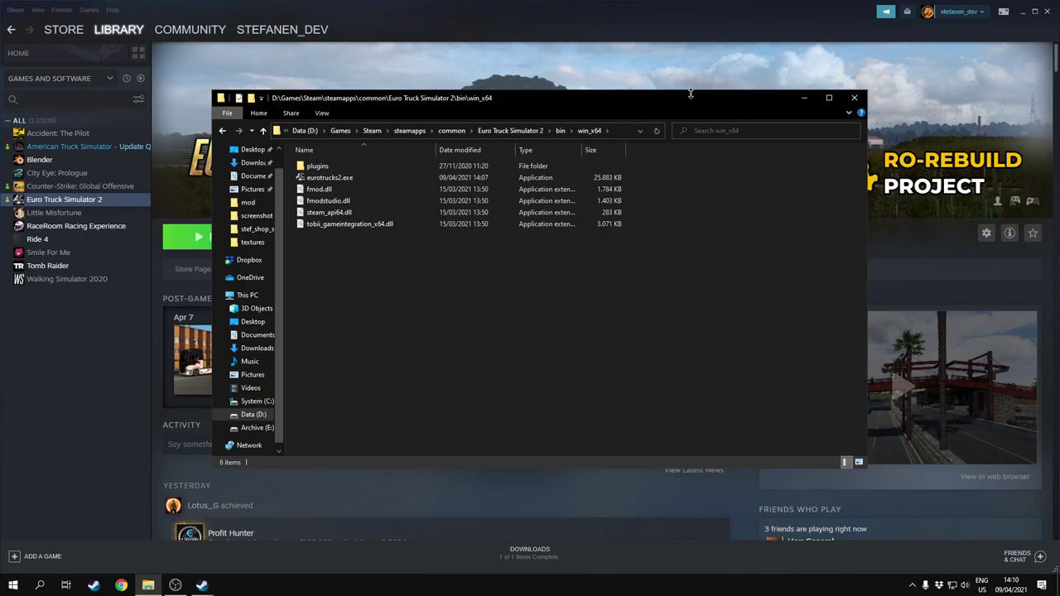
pyautogui.click(347, 179)
pyautogui.rightClick(345, 177)
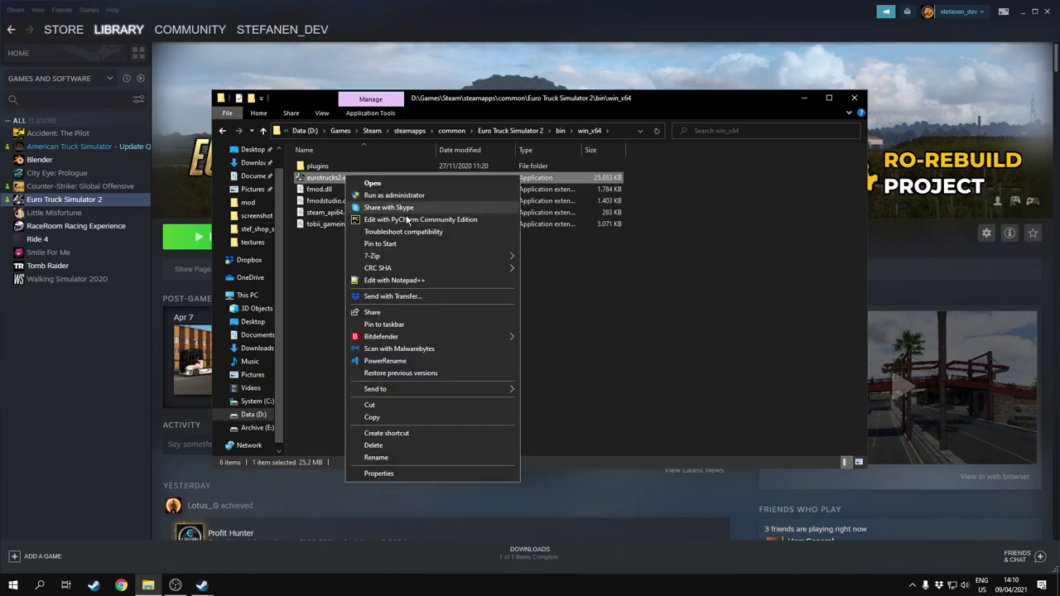
pyautogui.click(383, 433)
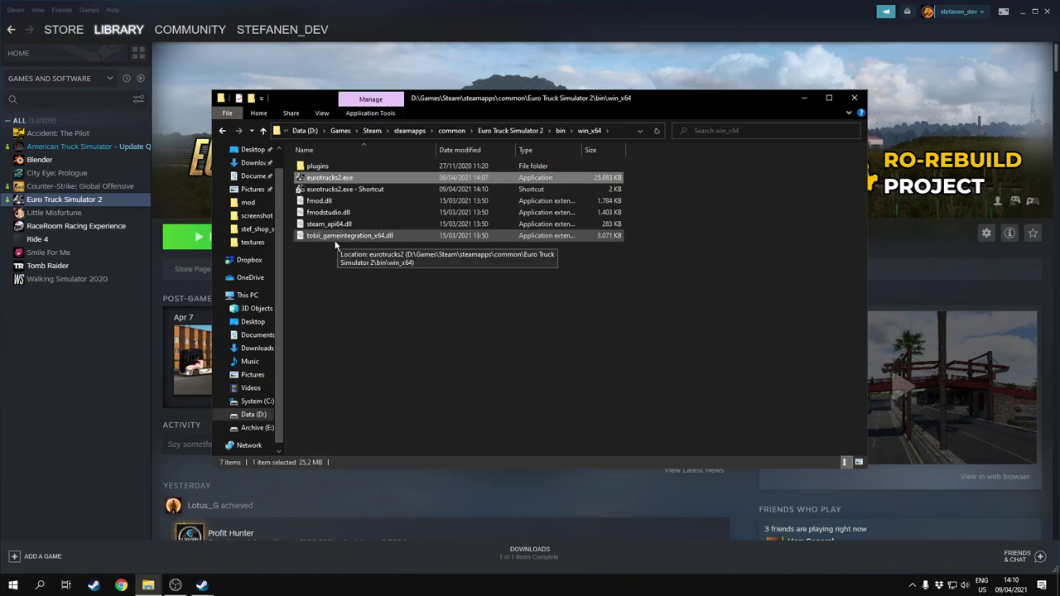
# Copy the eurotrucks2.exe shortcut to the desktop and place it beside the RaceRoom Racing Experience icon, clearing the open windows
pyautogui.click(335, 189)
pyautogui.rightClick(335, 192)
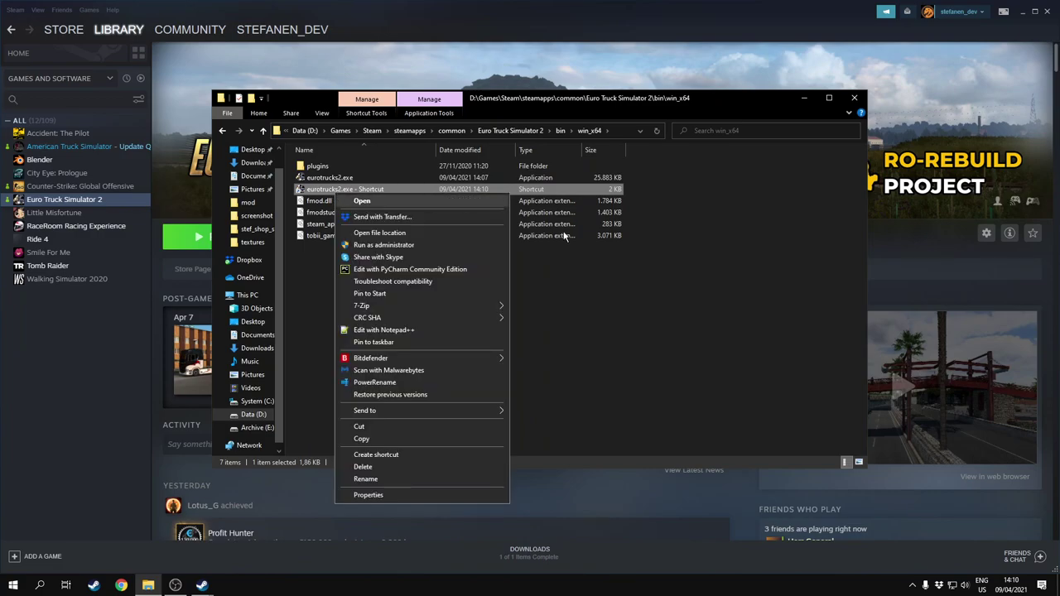
pyautogui.click(362, 439)
pyautogui.click(1018, 11)
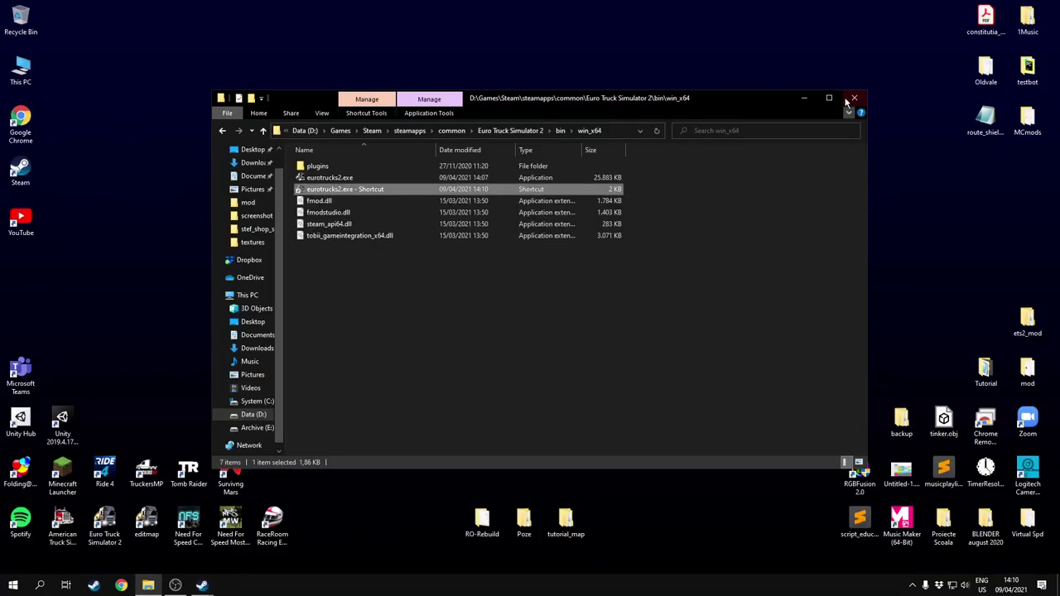
pyautogui.click(853, 99)
pyautogui.click(755, 126)
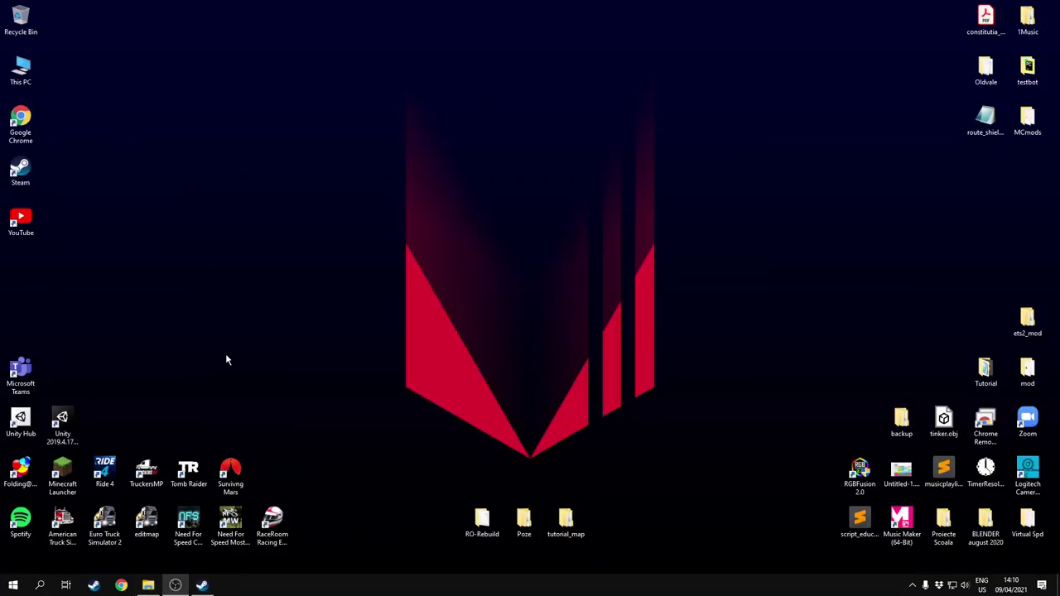
pyautogui.rightClick(196, 294)
pyautogui.click(273, 381)
pyautogui.moveTo(198, 284); pyautogui.dragTo(325, 534)
# Rename the copied desktop shortcut as Edittutorial
pyautogui.press('F2')
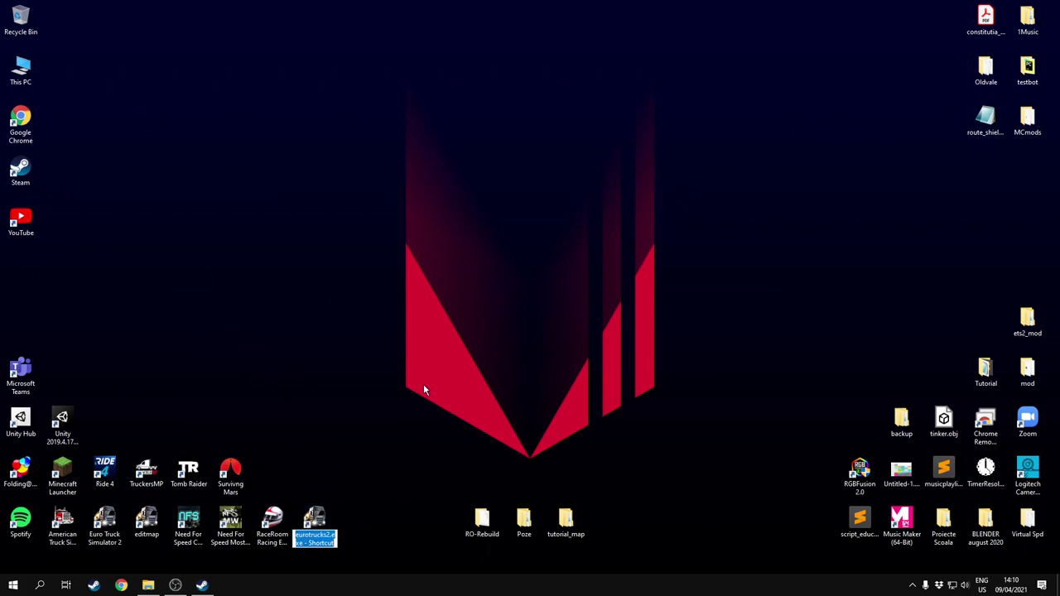
pyautogui.write('E')
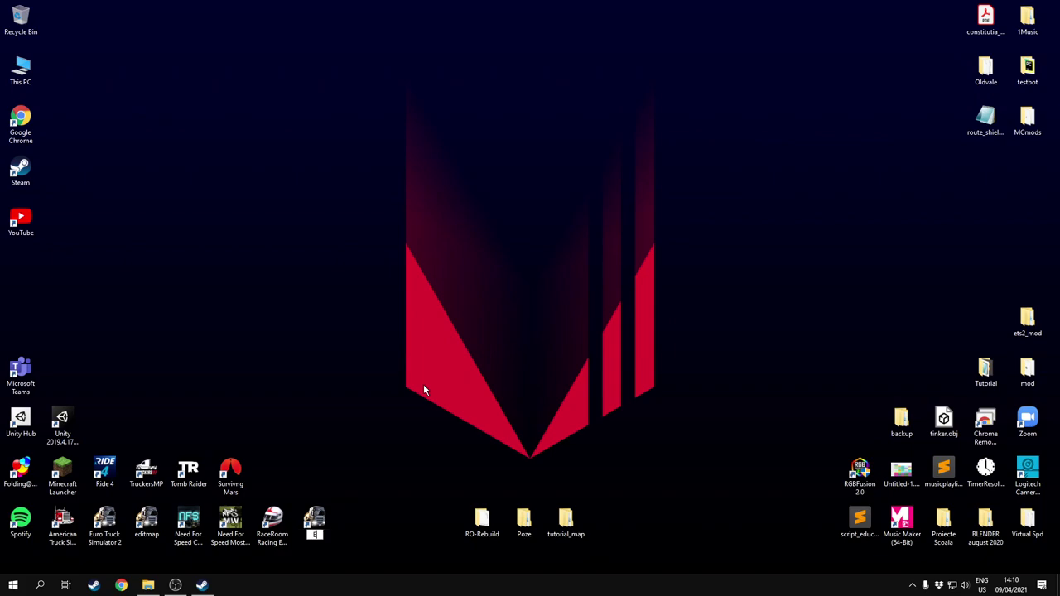
pyautogui.write('dittutorial')
pyautogui.press('Return')
# Append "-edit europe -noworkshop -unlimitedlog" to the target path in the Edittutorial shortcut's properties
pyautogui.rightClick(336, 503)
pyautogui.click(314, 522)
pyautogui.rightClick(314, 521)
pyautogui.click(361, 495)
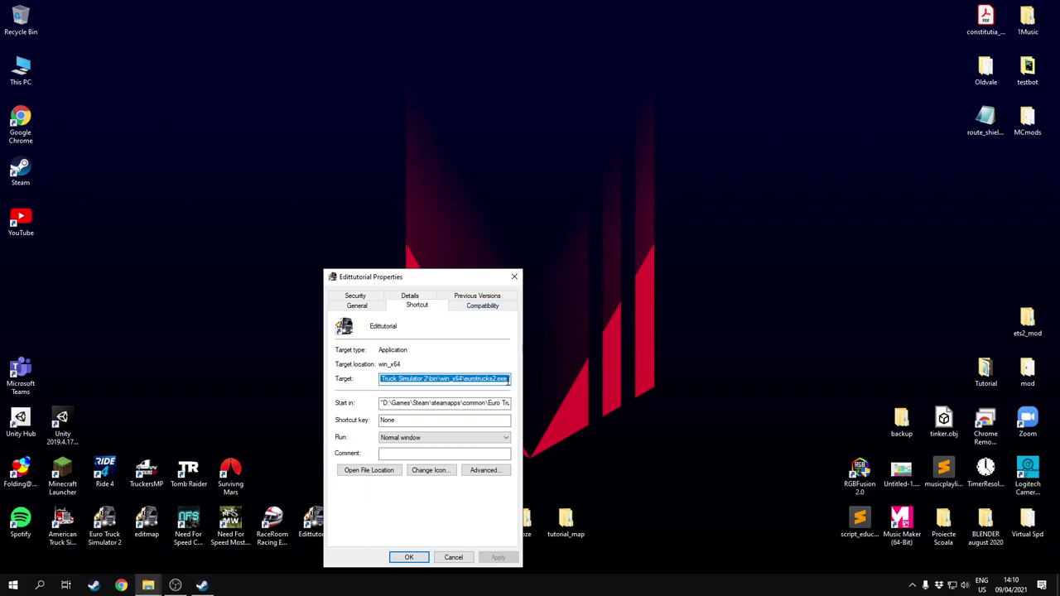
pyautogui.click(508, 380)
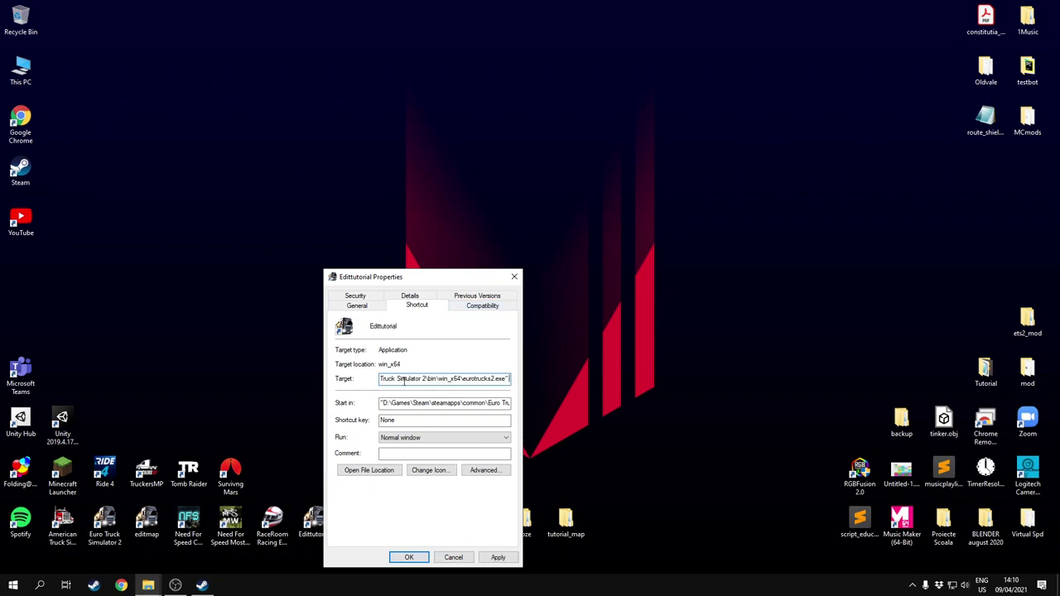
pyautogui.write('-edit europe')
pyautogui.write('-noworkshop')
pyautogui.write(' - unlimitedlog')
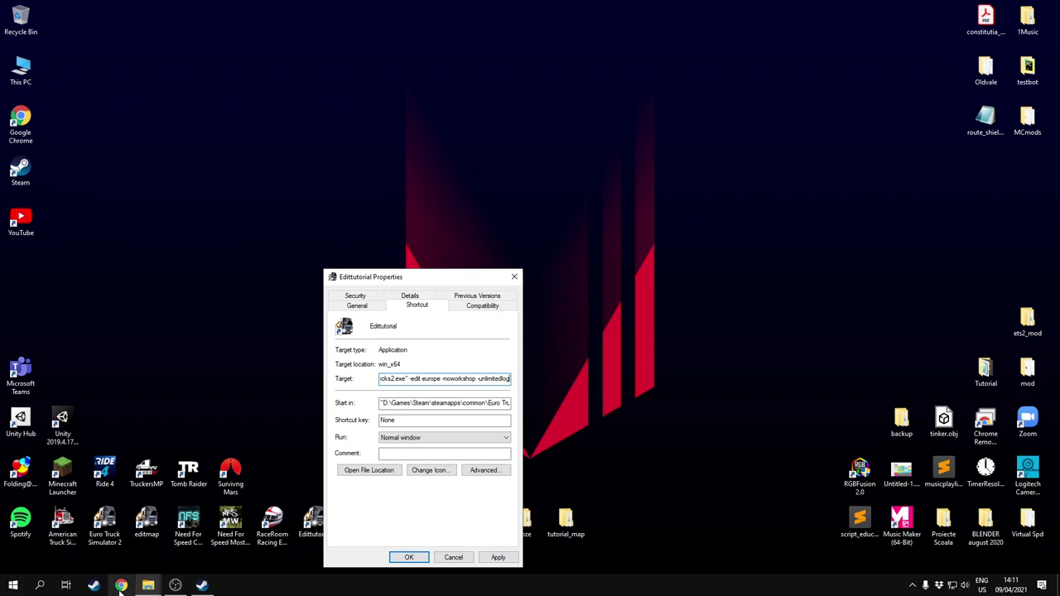
pyautogui.moveTo(392, 287); pyautogui.dragTo(418, 237)
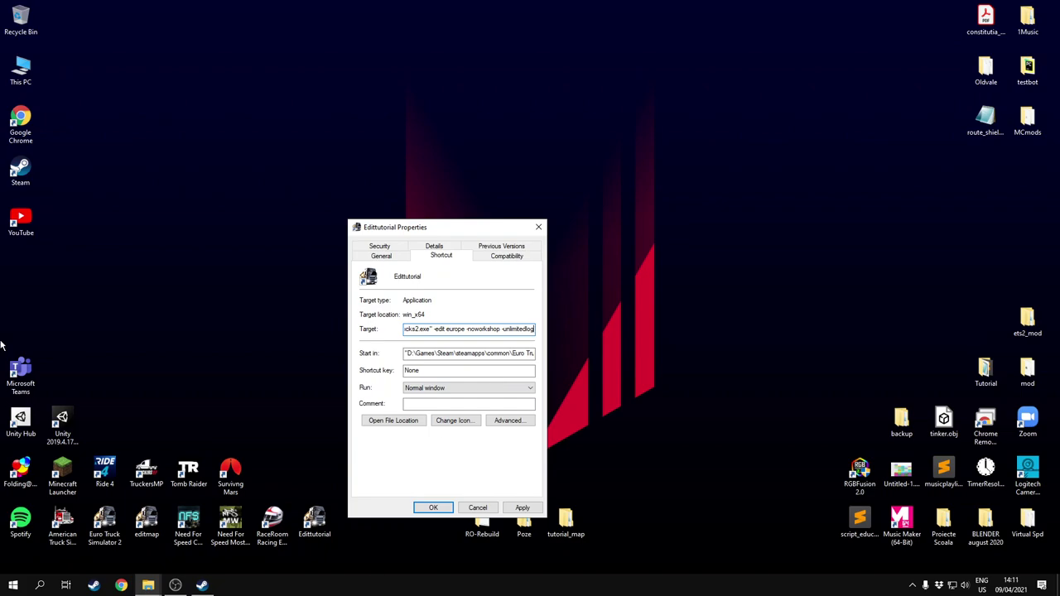
# Open the mod folder inside Documents\Euro Truck Simulator 2 to check its contents
pyautogui.click(150, 585)
pyautogui.rightClick(153, 585)
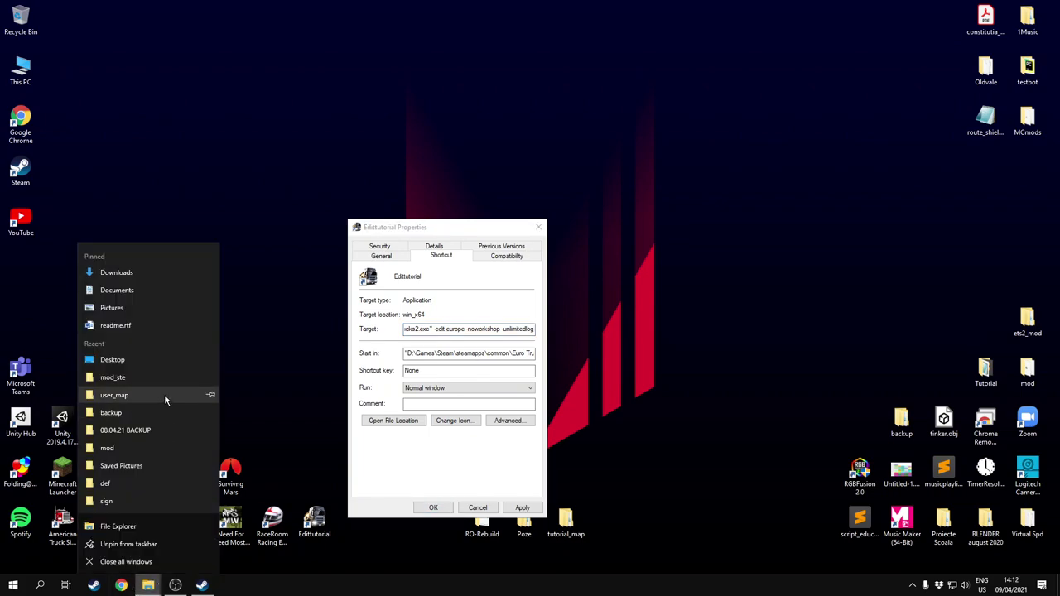
pyautogui.click(118, 482)
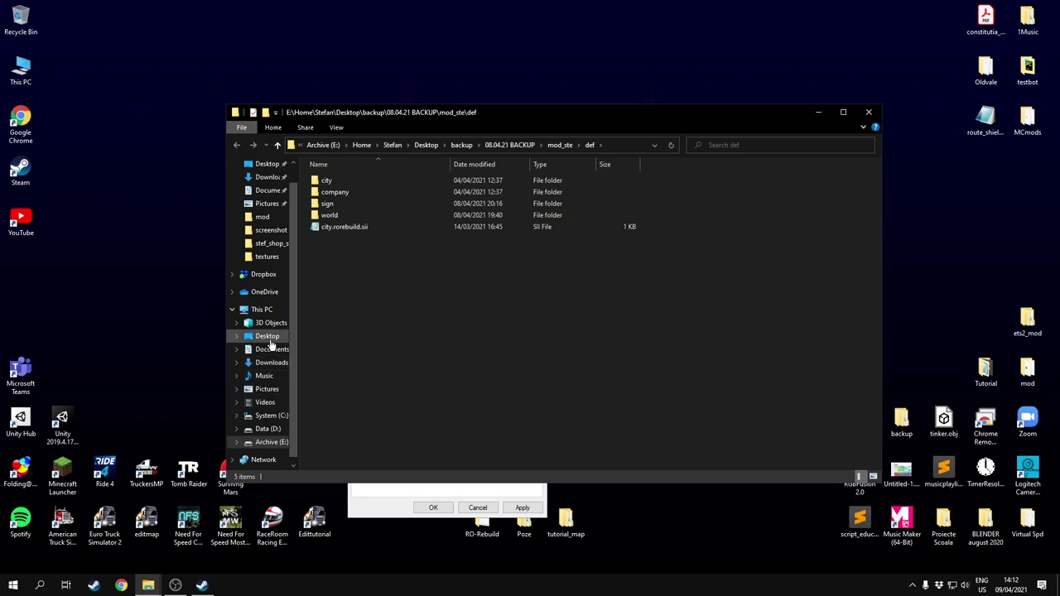
pyautogui.click(270, 348)
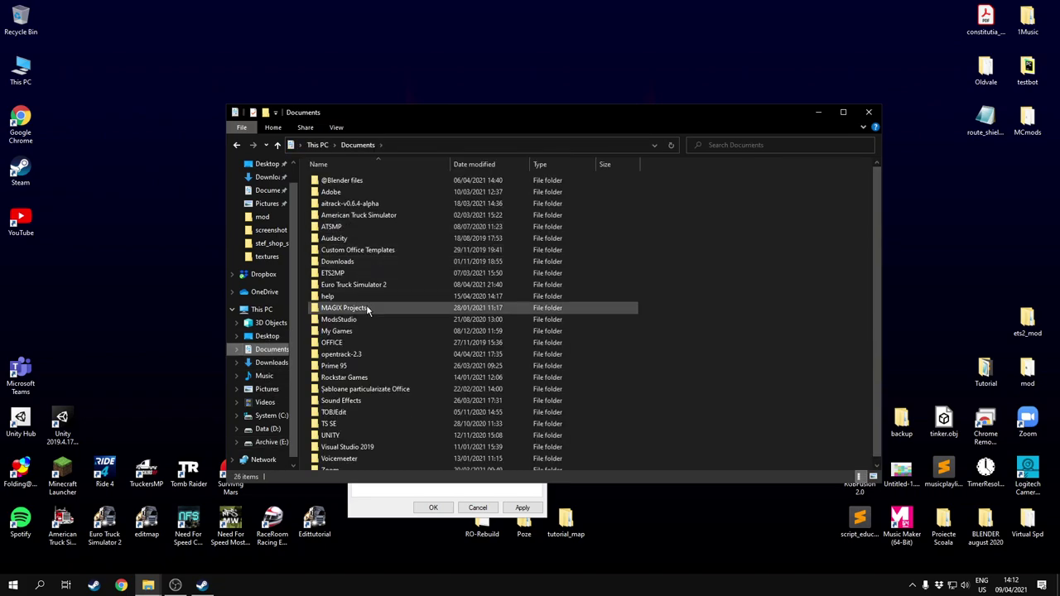
pyautogui.doubleClick(358, 284)
pyautogui.doubleClick(336, 205)
pyautogui.moveTo(421, 290); pyautogui.dragTo(388, 222)
pyautogui.moveTo(449, 323); pyautogui.dragTo(341, 238)
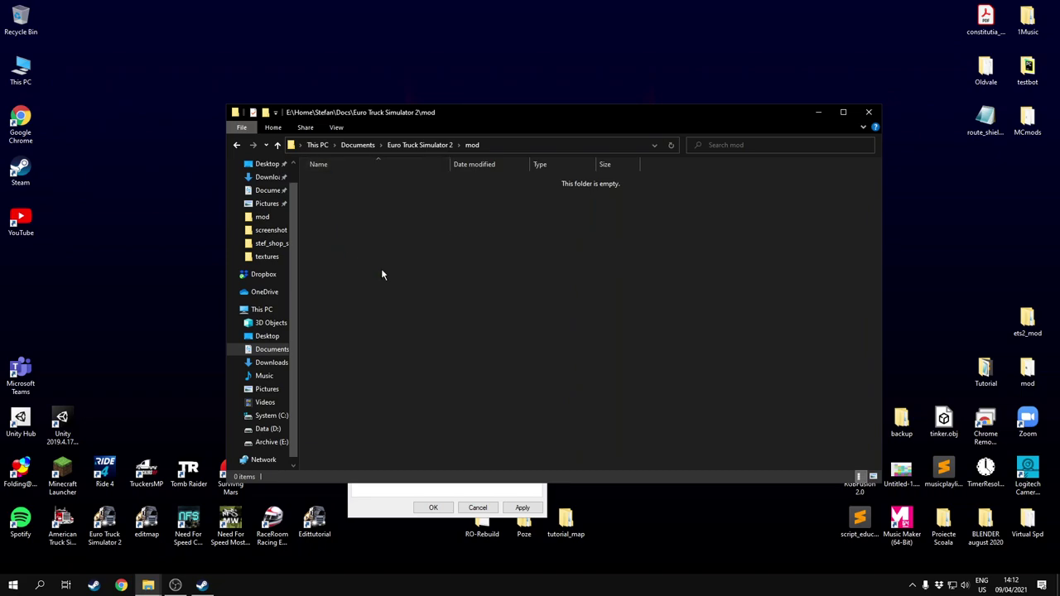
pyautogui.moveTo(649, 297); pyautogui.dragTo(479, 214)
pyautogui.moveTo(369, 203); pyautogui.dragTo(605, 376)
pyautogui.moveTo(596, 187); pyautogui.dragTo(417, 344)
pyautogui.moveTo(592, 399); pyautogui.dragTo(342, 176)
pyautogui.moveTo(477, 114); pyautogui.dragTo(487, 108)
pyautogui.moveTo(466, 286); pyautogui.dragTo(369, 183)
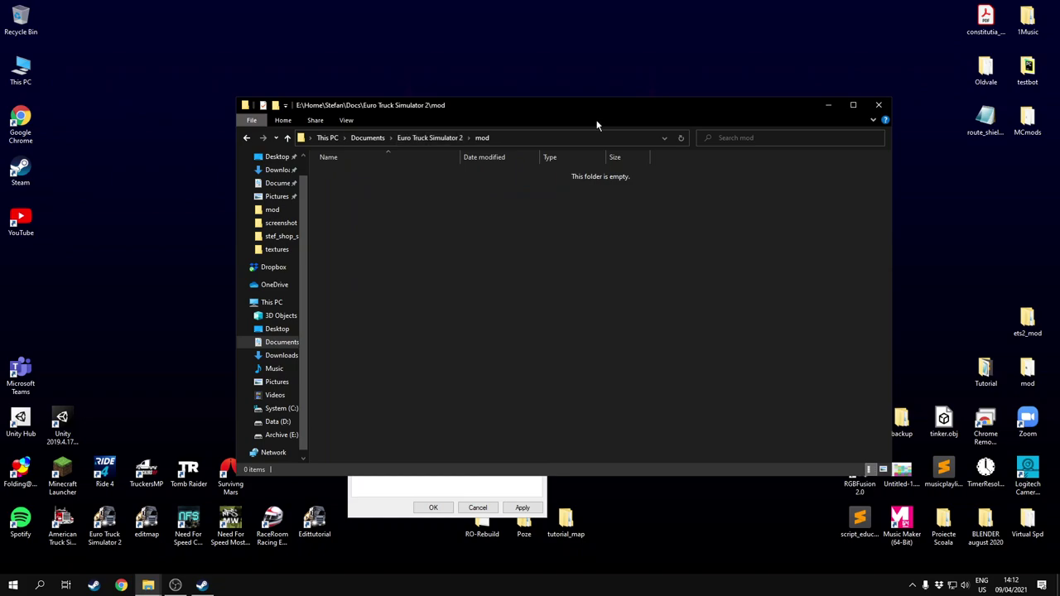
pyautogui.moveTo(532, 347); pyautogui.dragTo(436, 138)
pyautogui.moveTo(563, 334); pyautogui.dragTo(429, 145)
pyautogui.moveTo(523, 292); pyautogui.dragTo(282, 49)
# Minimise the mod folder window, then apply the Edittutorial shortcut's property changes and close its properties
pyautogui.click(827, 104)
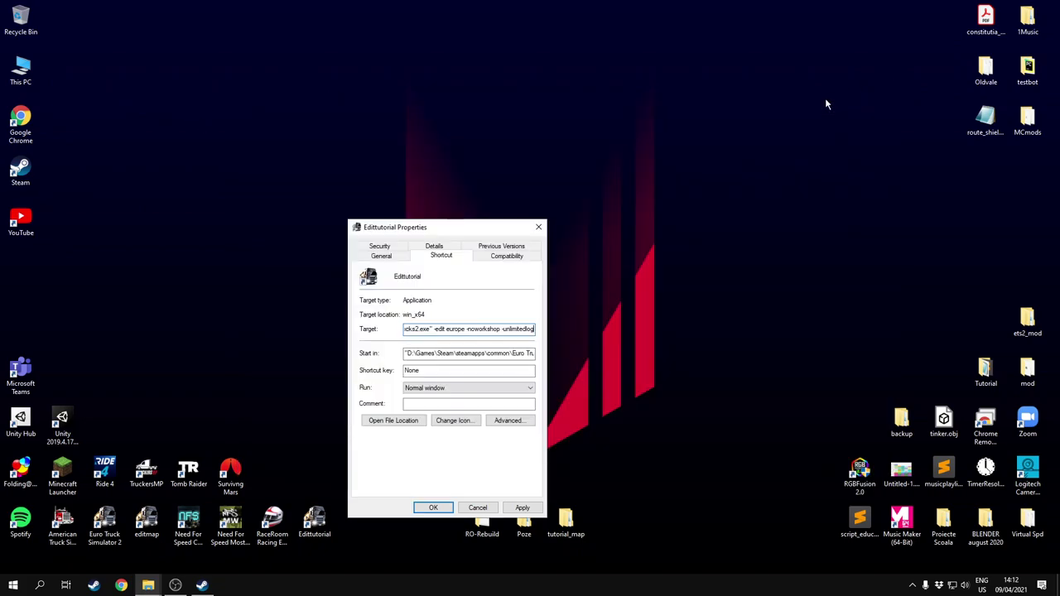
pyautogui.moveTo(442, 231); pyautogui.dragTo(393, 211)
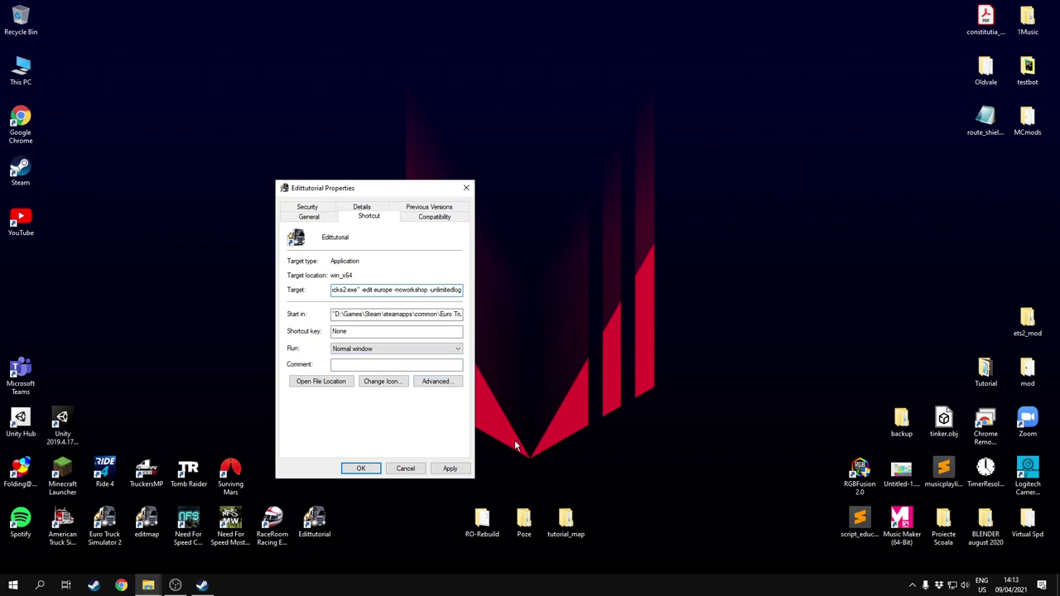
pyautogui.moveTo(410, 184); pyautogui.dragTo(489, 146)
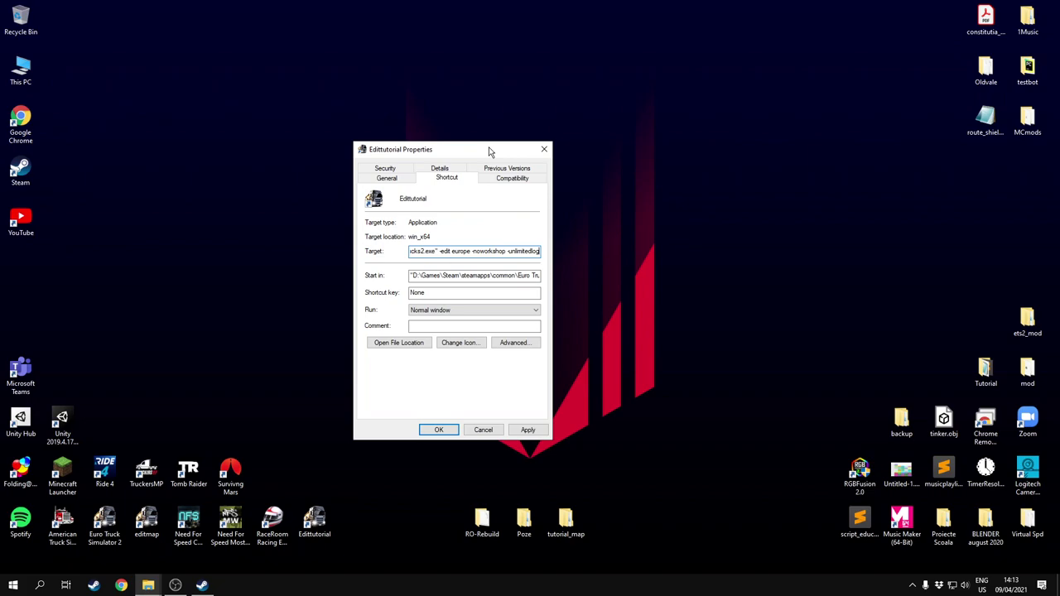
pyautogui.click(527, 430)
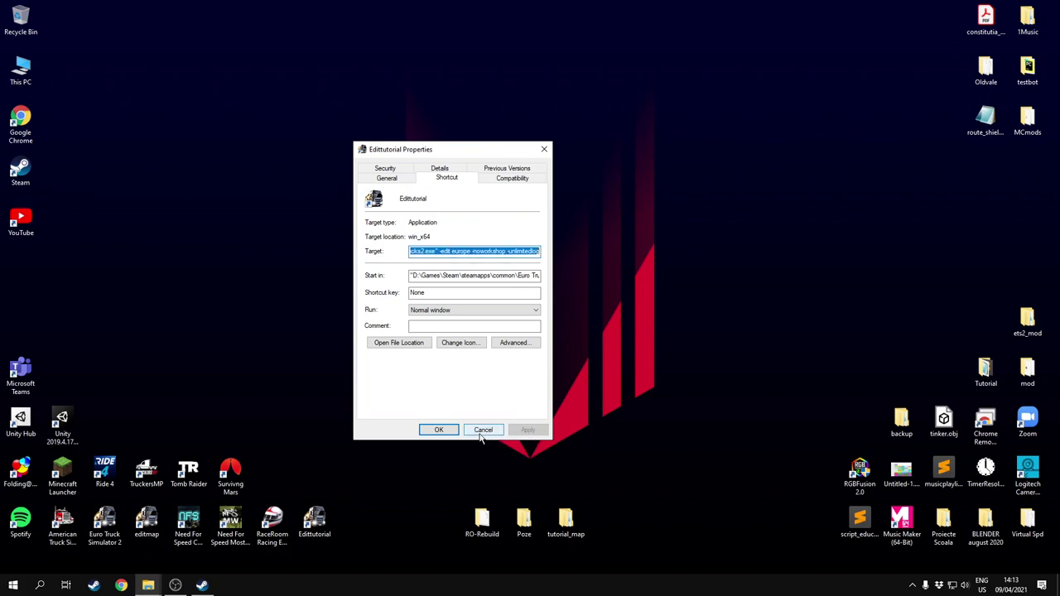
pyautogui.click(439, 430)
# Set Euro Truck Simulator 2's launch options in Steam to "-edit europe -noworkshop -unlimitedlog" and close the properties
pyautogui.click(202, 585)
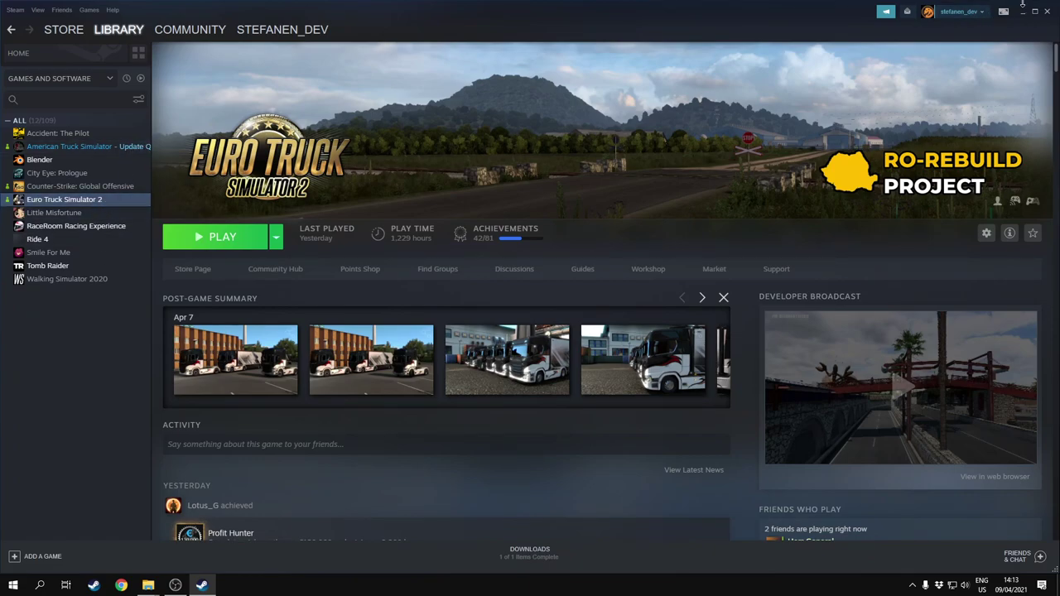
pyautogui.click(1022, 12)
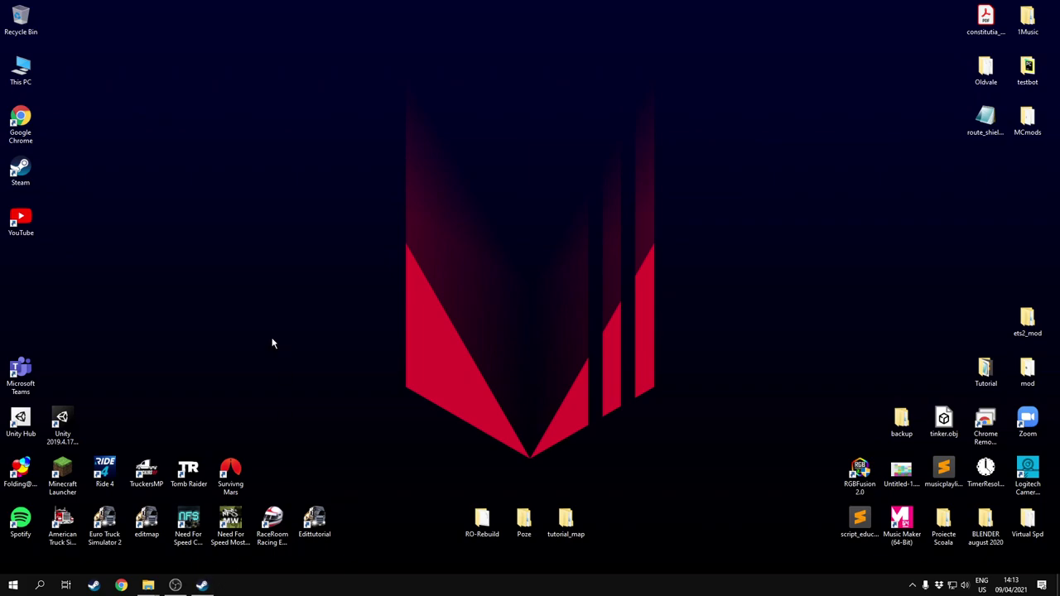
pyautogui.click(202, 585)
pyautogui.rightClick(122, 204)
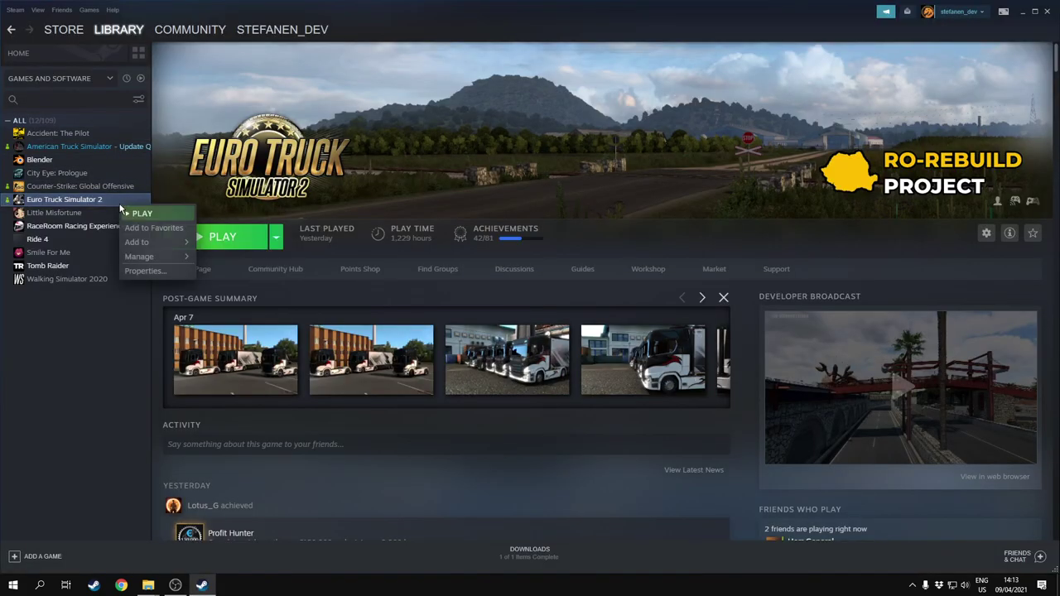
pyautogui.click(149, 268)
pyautogui.click(516, 382)
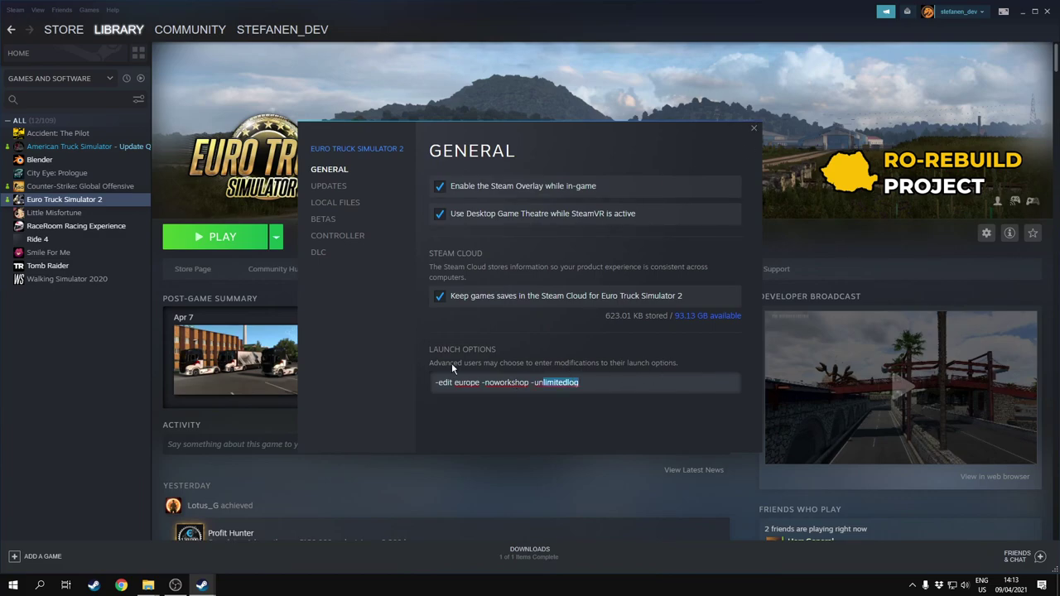
pyautogui.click(753, 128)
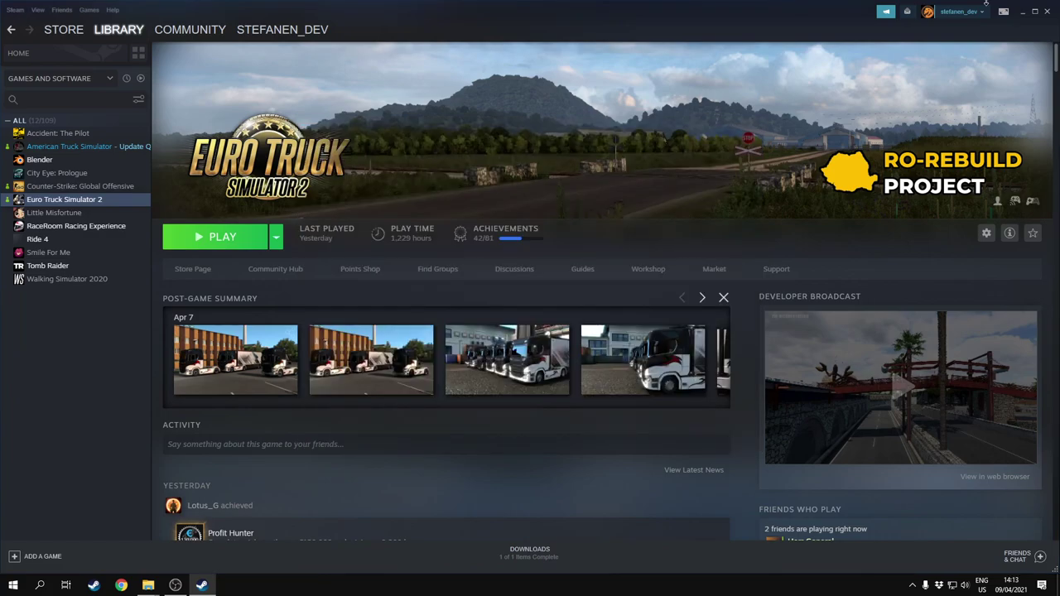
# Close Steam's window, start the game from the Edittutorial desktop shortcut, allow the launch parameters and clear Steam from the desktop
pyautogui.click(1047, 13)
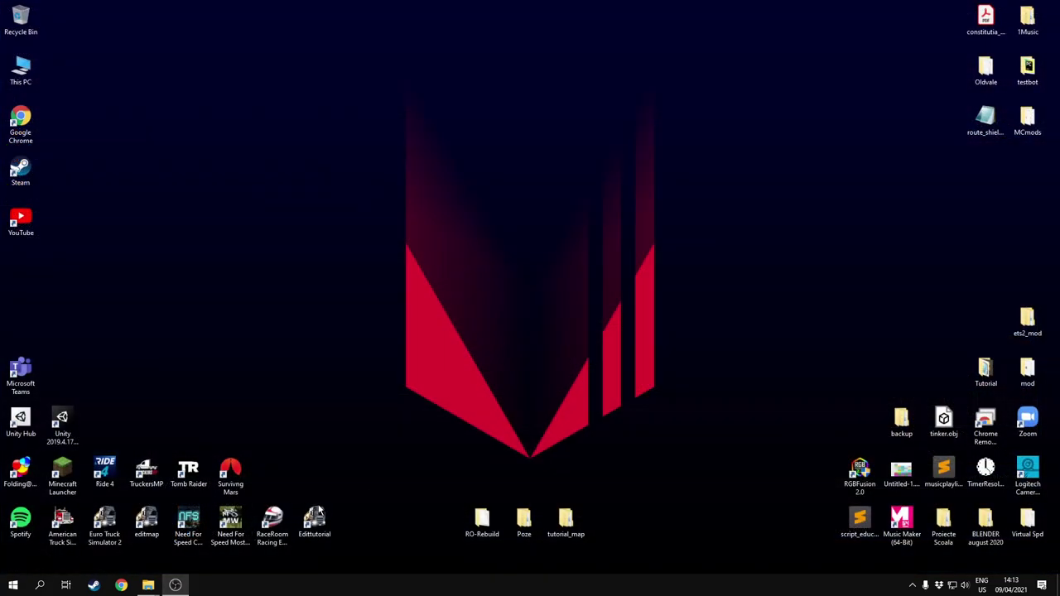
pyautogui.click(324, 518)
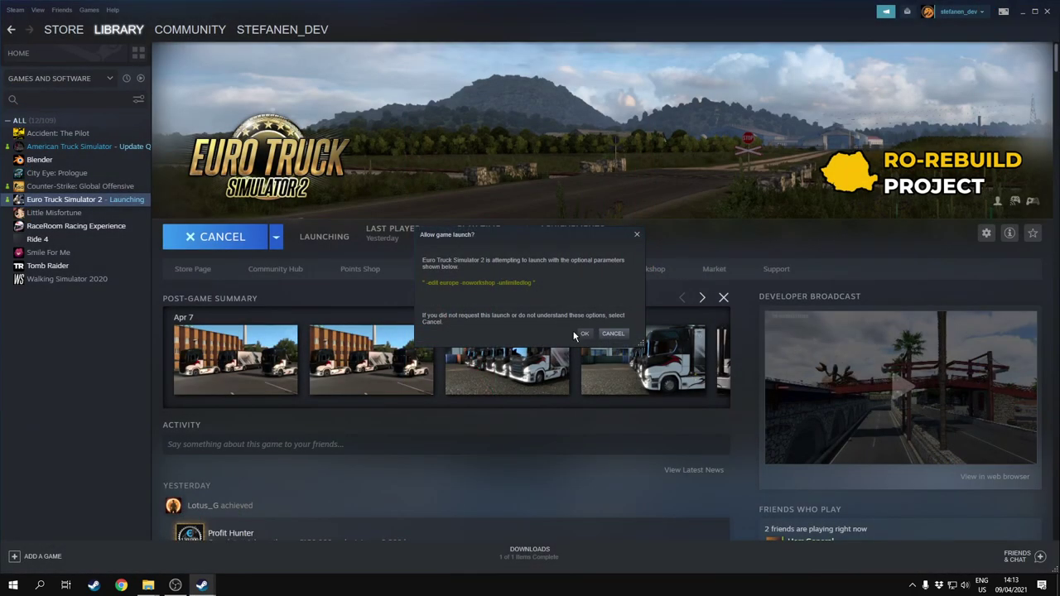
pyautogui.click(583, 334)
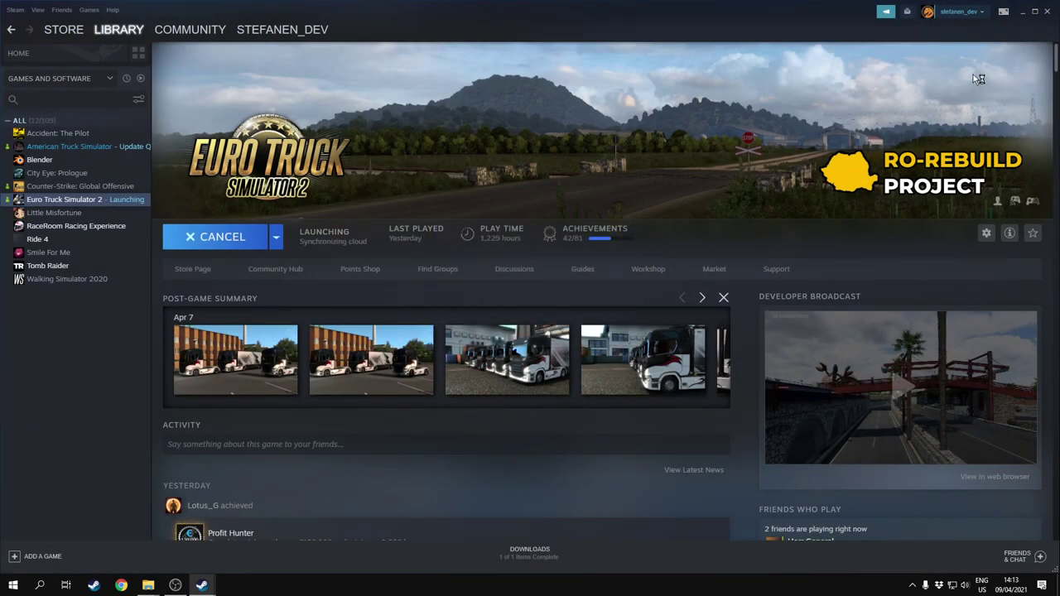
pyautogui.click(1047, 13)
pyautogui.rightClick(244, 280)
pyautogui.click(287, 328)
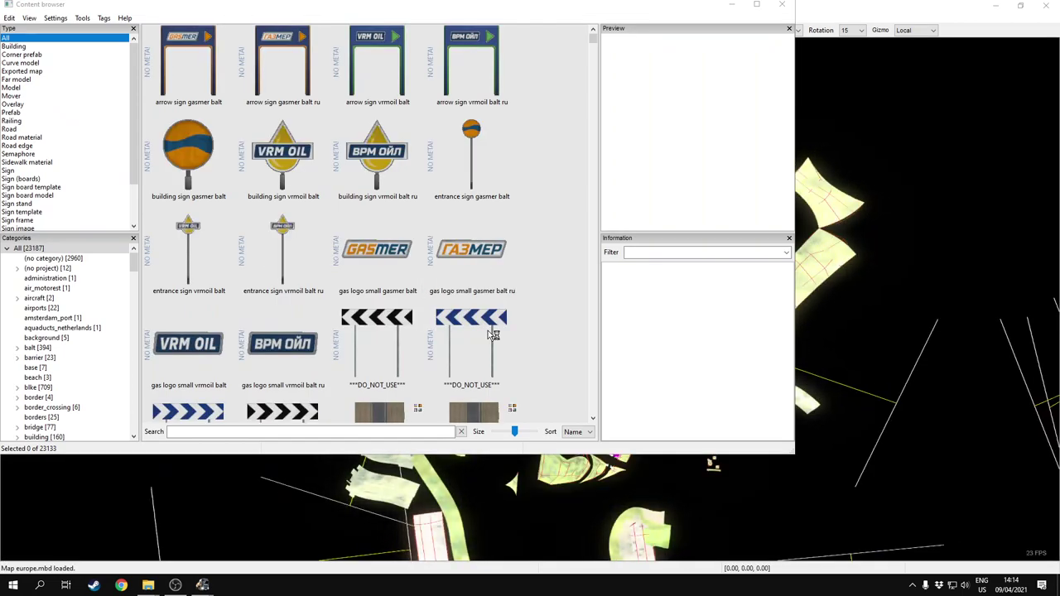
# Minimise the content browser and look over the Europe map from above
pyautogui.click(733, 6)
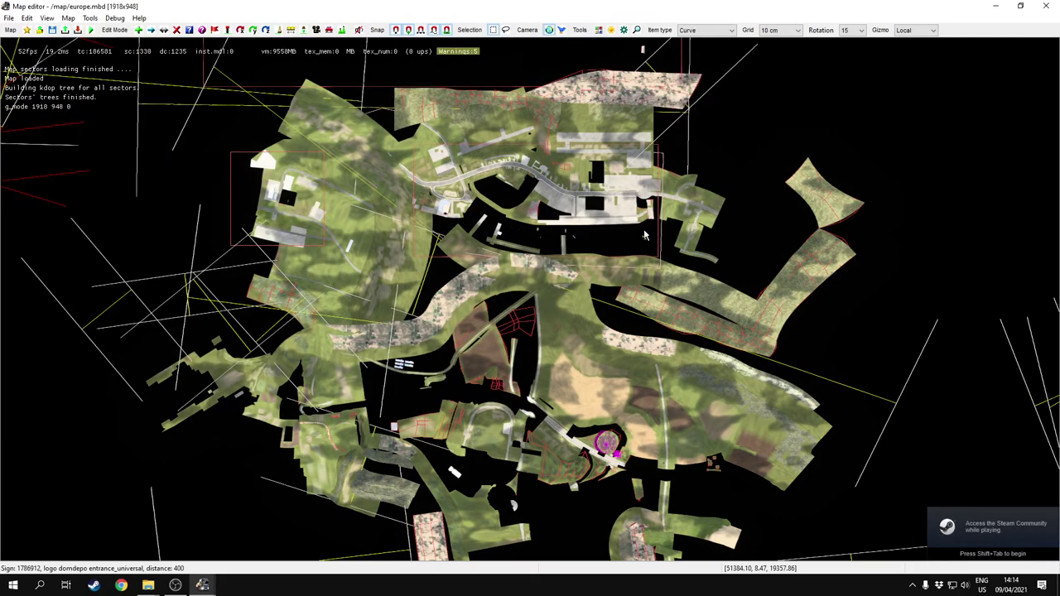
pyautogui.moveTo(981, 155); pyautogui.dragTo(898, 147, button='right')
pyautogui.moveTo(956, 270); pyautogui.dragTo(832, 509, button='right')
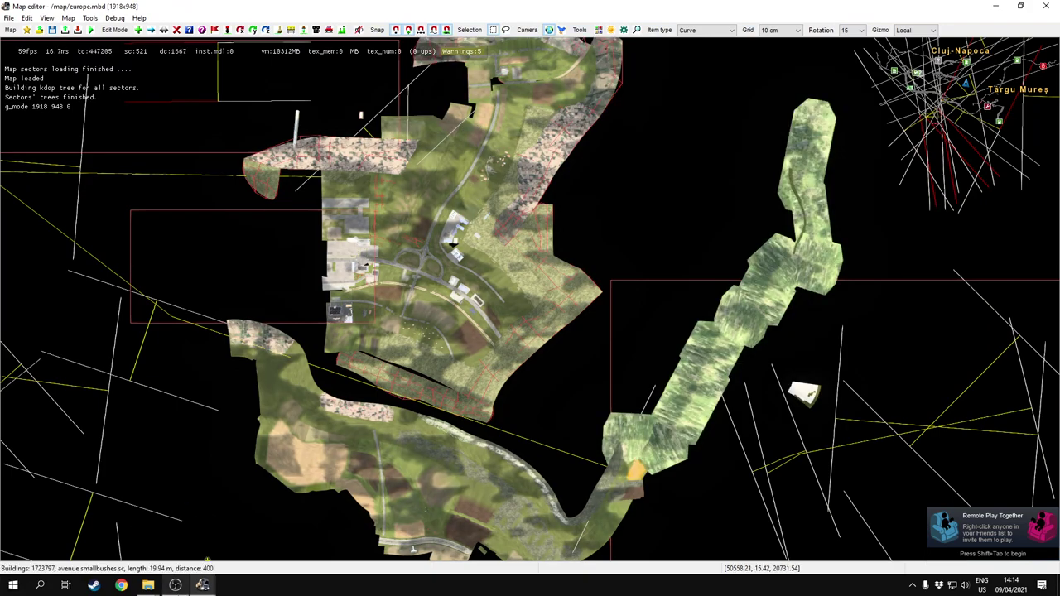
# Close both open File Explorer windows, the game's mod folder and the Steam game folder
pyautogui.click(148, 585)
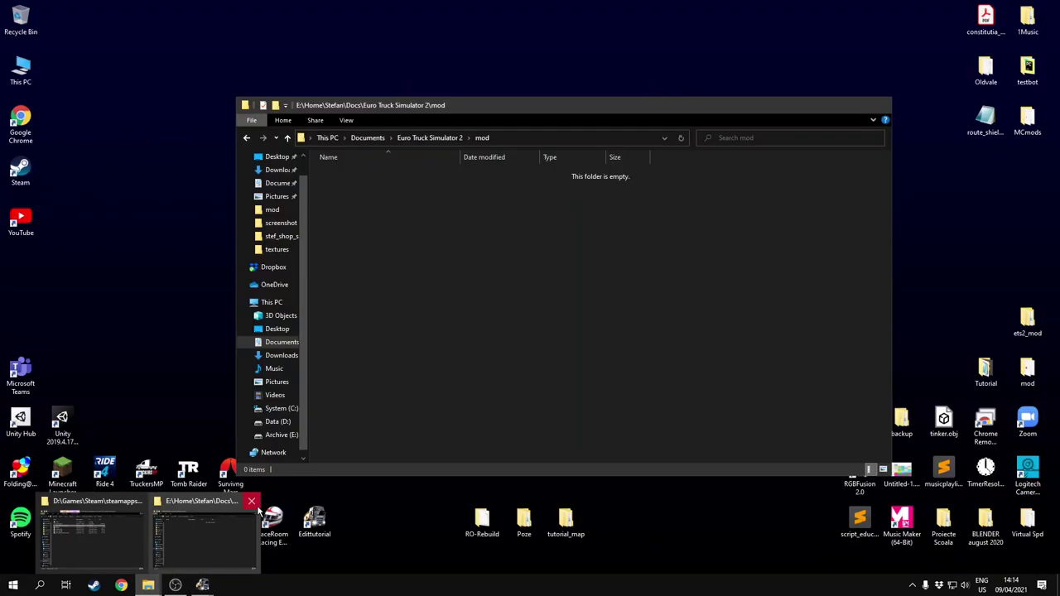
pyautogui.click(253, 501)
pyautogui.click(202, 498)
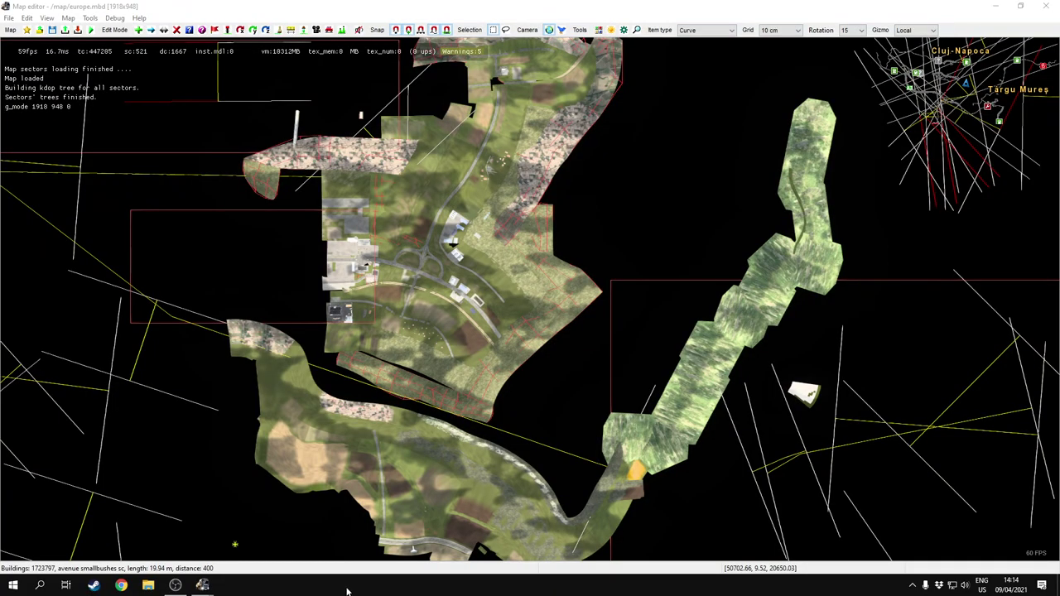
# Open Documents\Euro Truck Simulator 2\mod in a new File Explorer window and check the user_map folder
pyautogui.click(148, 585)
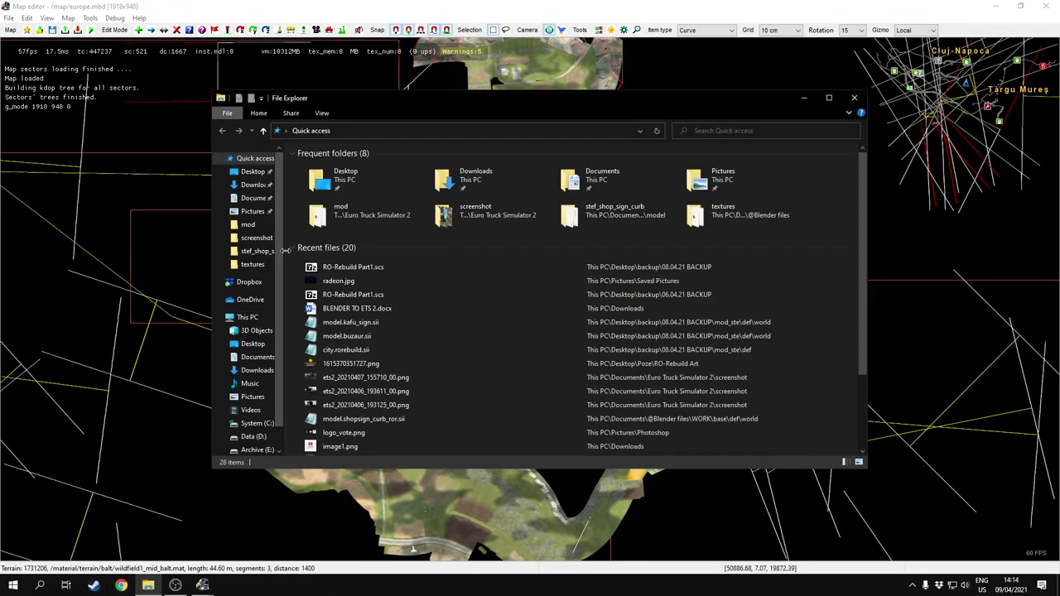
pyautogui.click(236, 359)
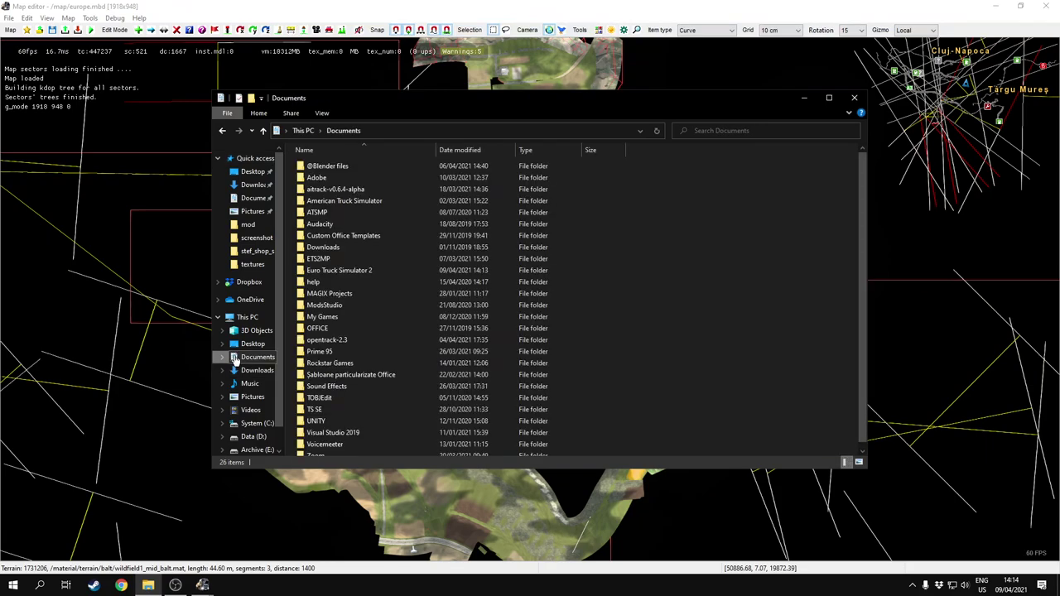
pyautogui.doubleClick(331, 270)
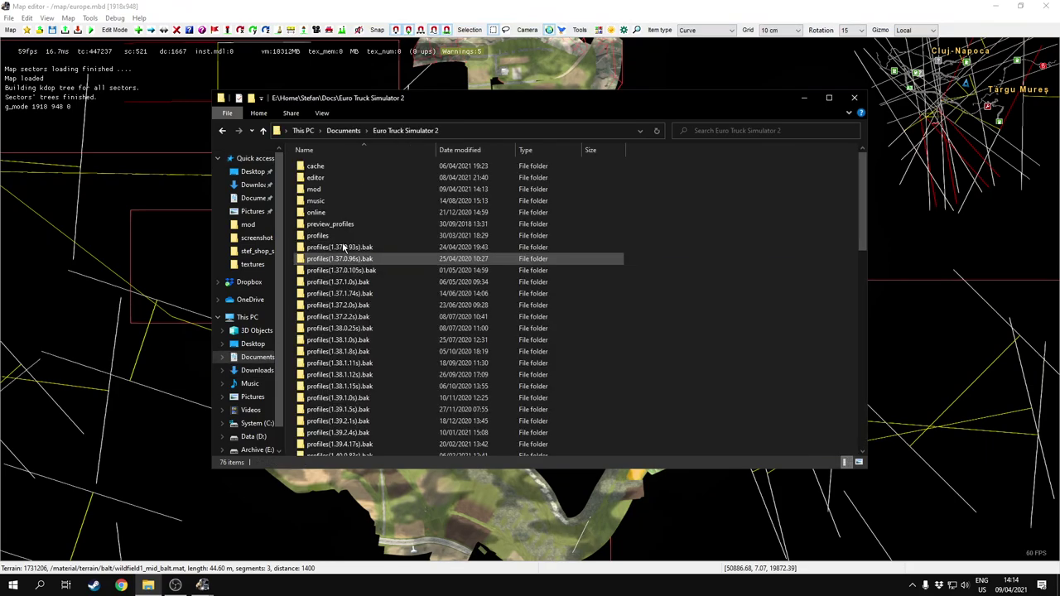
pyautogui.doubleClick(327, 186)
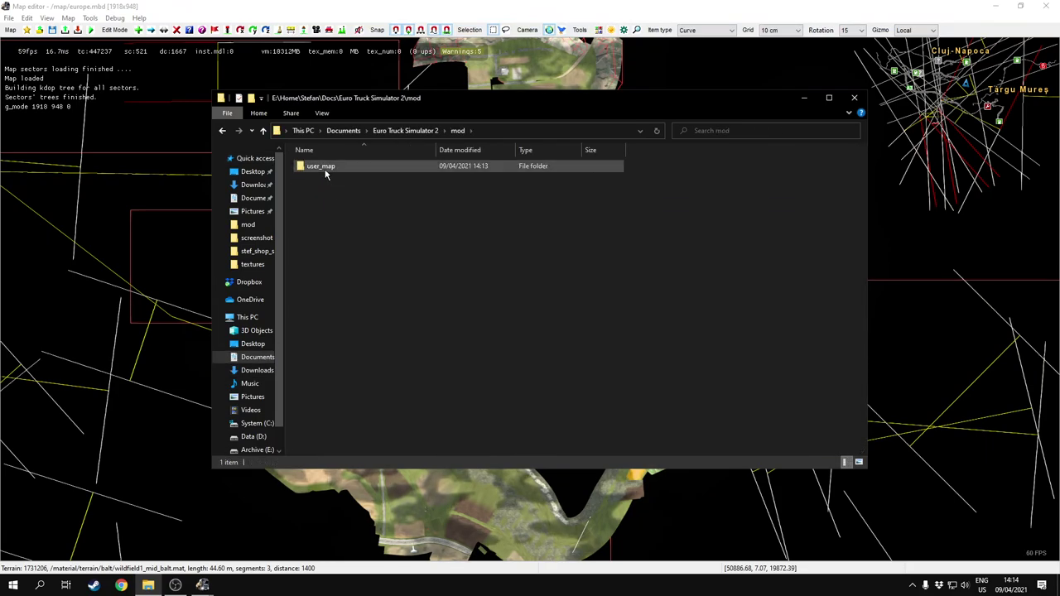
pyautogui.doubleClick(325, 170)
pyautogui.hotkey('alt', 'Left')
pyautogui.click(385, 240)
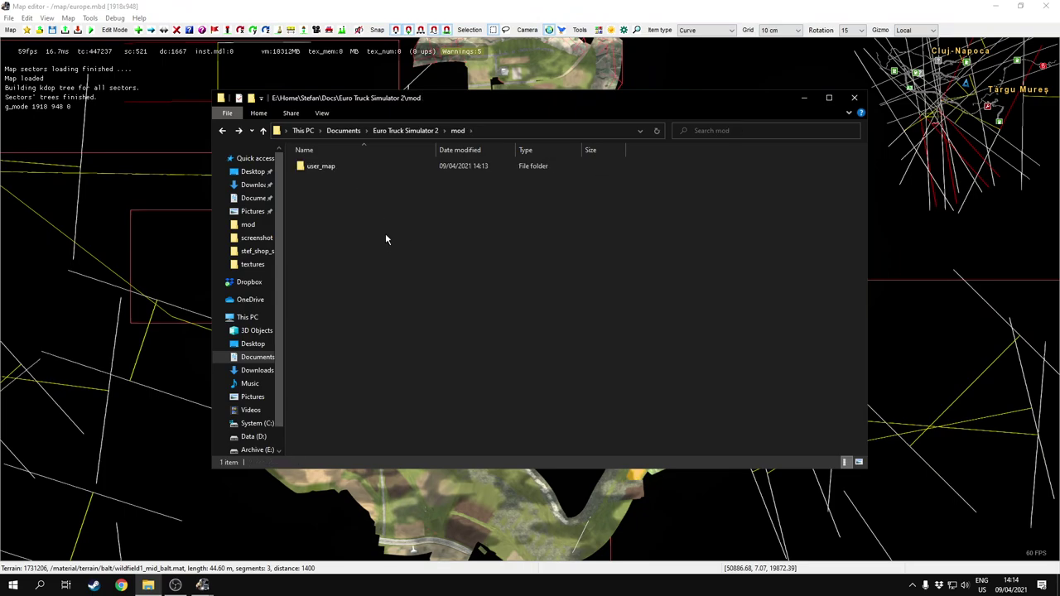
# Return to the map editor, enter the free 3D camera and fly along the road past the roundabout at a higher fly speed
pyautogui.click(245, 3)
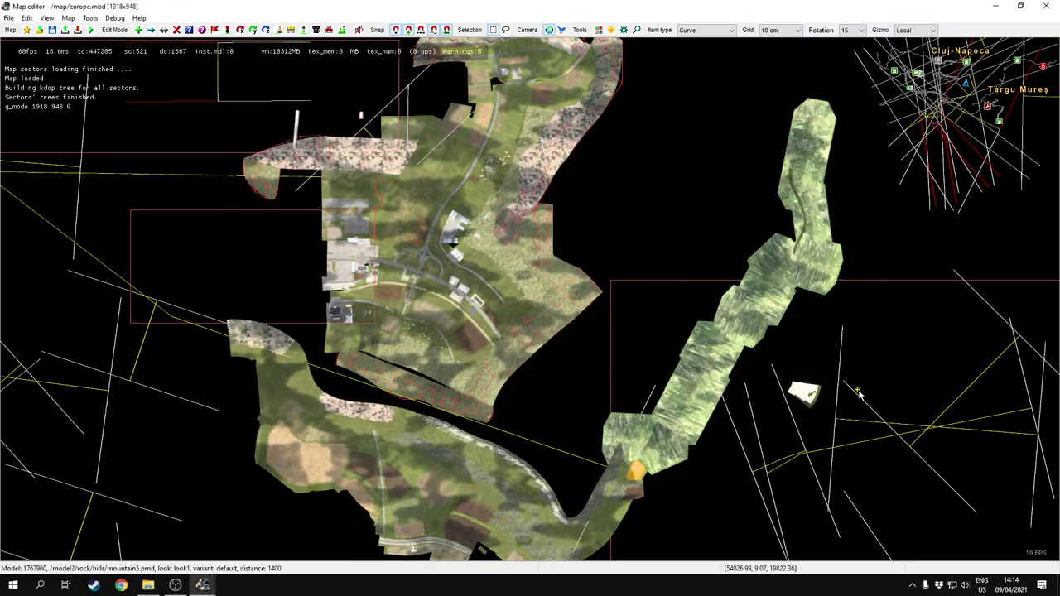
pyautogui.moveTo(888, 361); pyautogui.dragTo(958, 553, button='right')
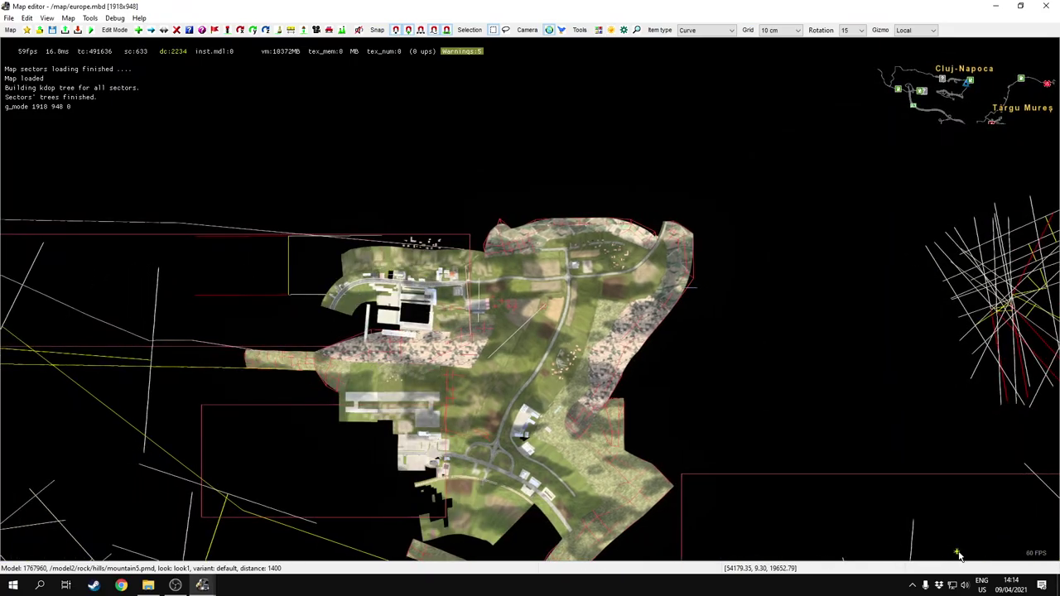
pyautogui.press('p')
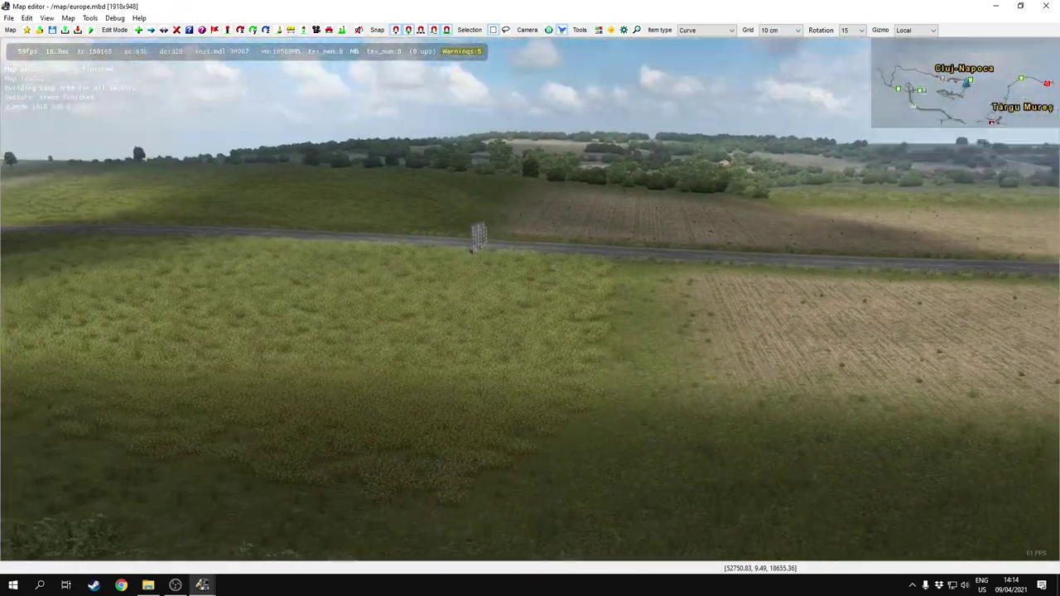
pyautogui.scroll(3, 530, 298)
pyautogui.press('w')
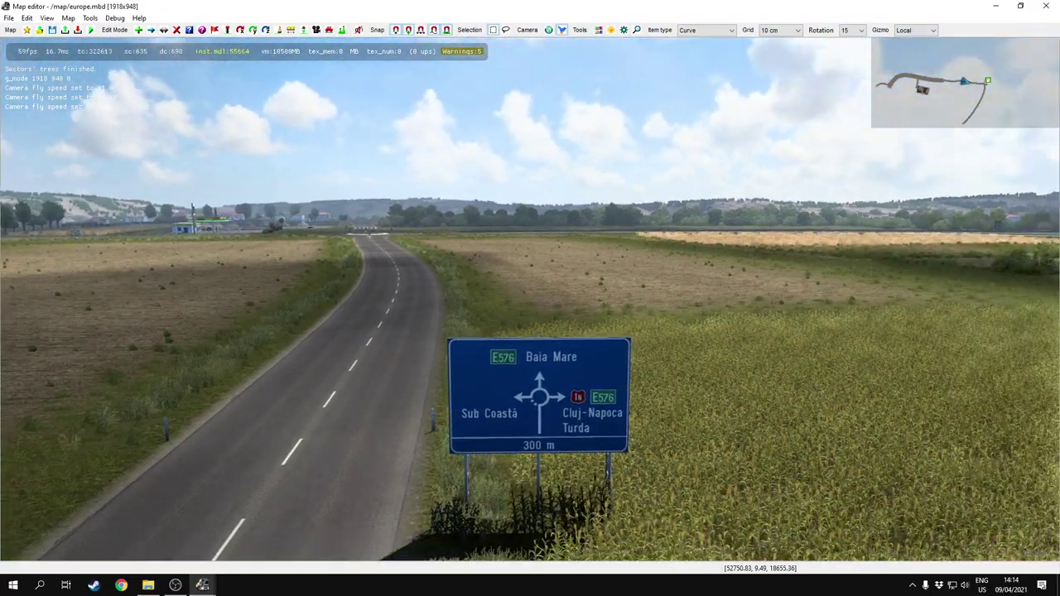
pyautogui.press('w')
pyautogui.scroll(4, 530, 298)
pyautogui.press('w')
pyautogui.scroll(5, 530, 298)
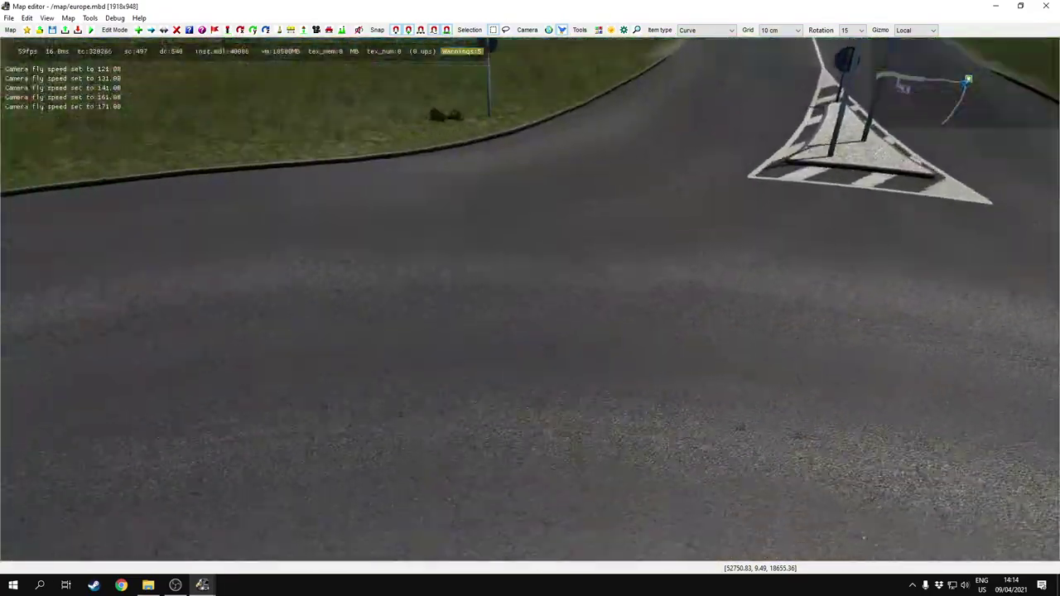
pyautogui.press('w')
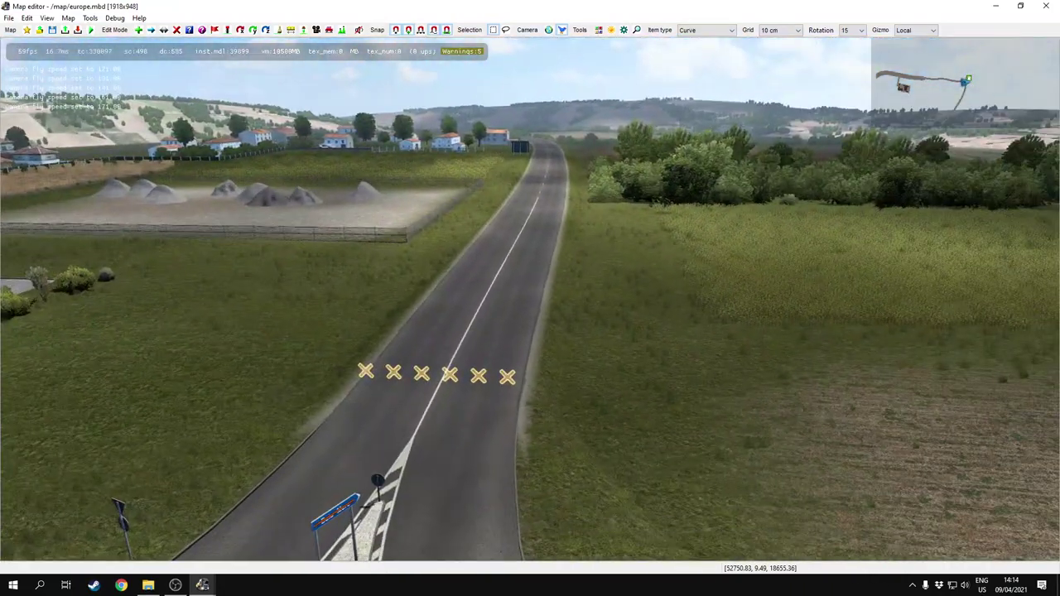
pyautogui.press('w')
# Delete the row of X road-block markers across the road just beyond the roundabout's splitter island
pyautogui.press('d')
pyautogui.click(743, 324)
pyautogui.press('m')
pyautogui.click(524, 153)
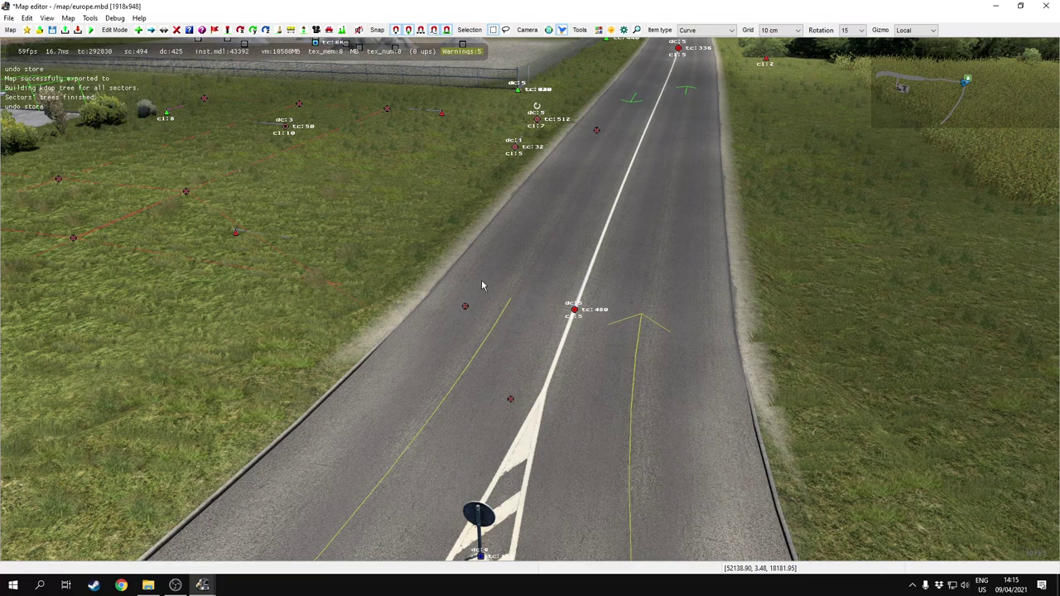
pyautogui.click(141, 31)
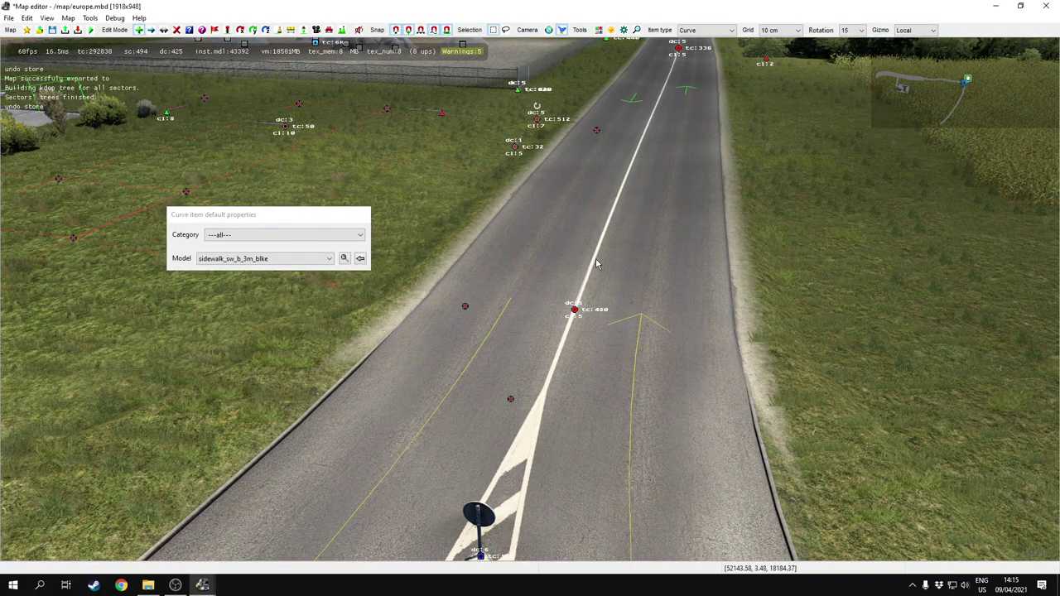
pyautogui.press('Escape')
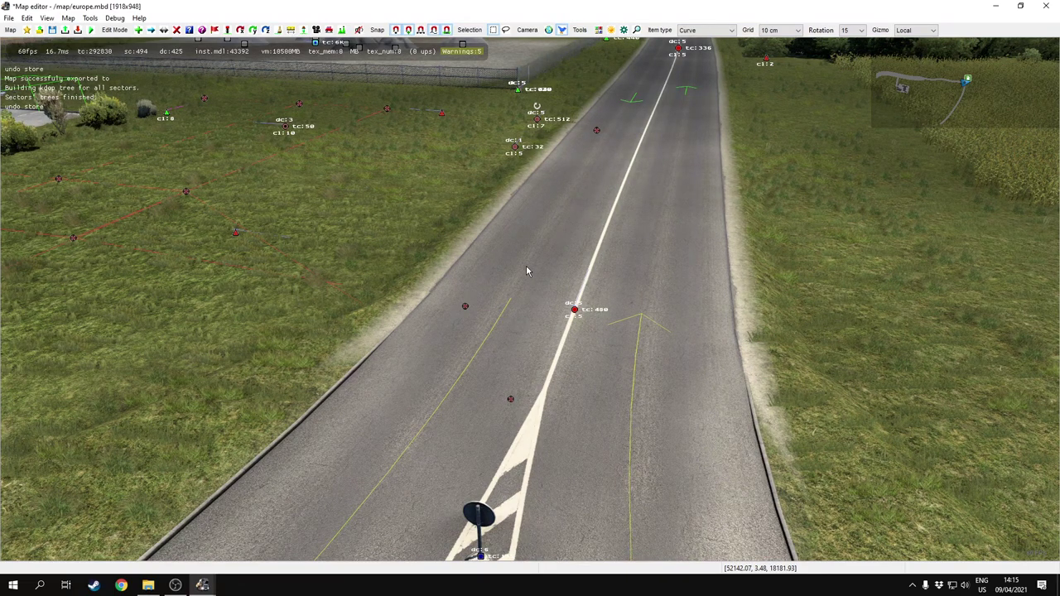
pyautogui.press('e')
pyautogui.press('Escape')
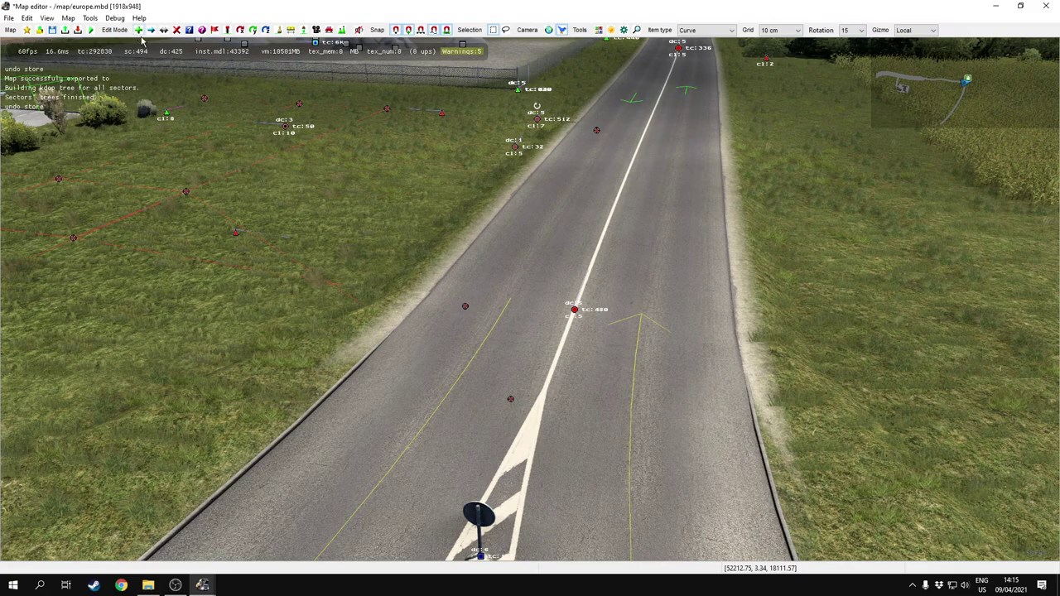
# Move the roadside end node of the X-marker row near the T-junction away from the junction, lengthening and slanting the row
pyautogui.press('v')
pyautogui.click(487, 239)
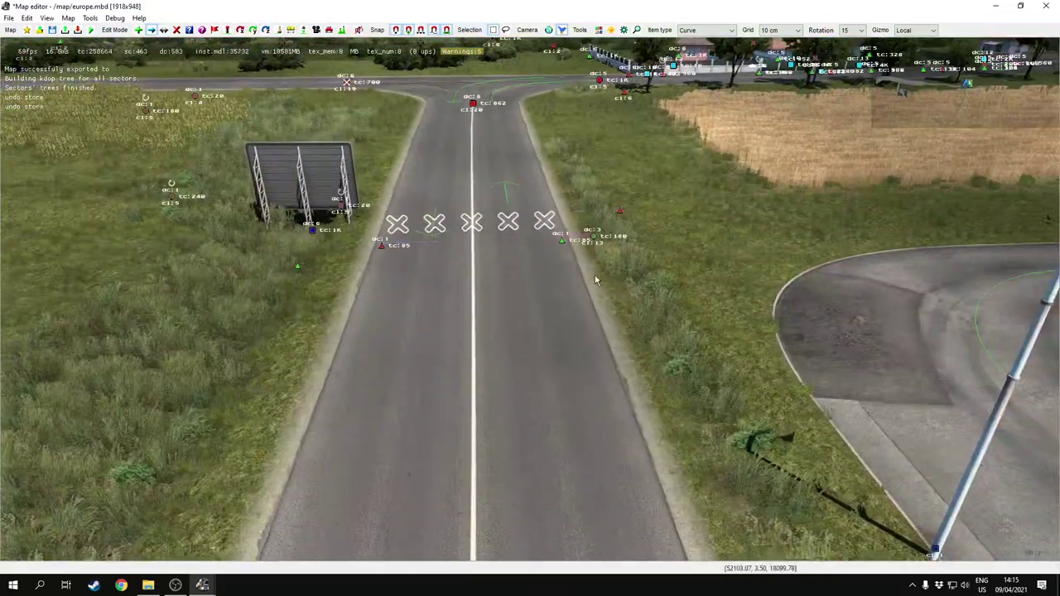
pyautogui.click(563, 241)
pyautogui.moveTo(573, 270); pyautogui.dragTo(545, 288)
pyautogui.click(504, 356)
pyautogui.press('m')
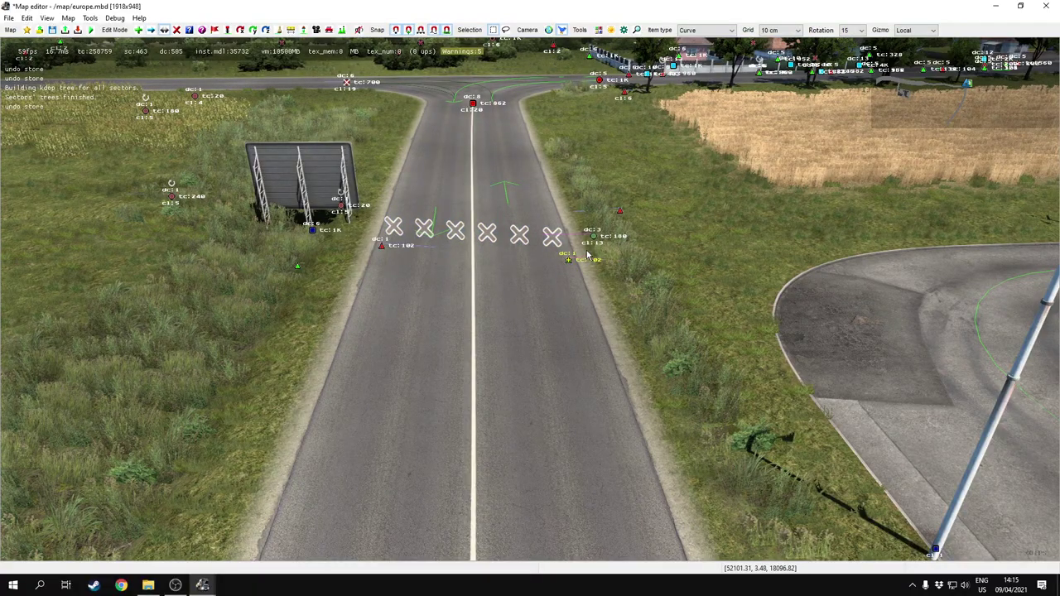
# Delete the row of X road-block markers across the road near the T-junction
pyautogui.moveTo(454, 233); pyautogui.dragTo(518, 386, button='right')
pyautogui.scroll(-5, 538, 340)
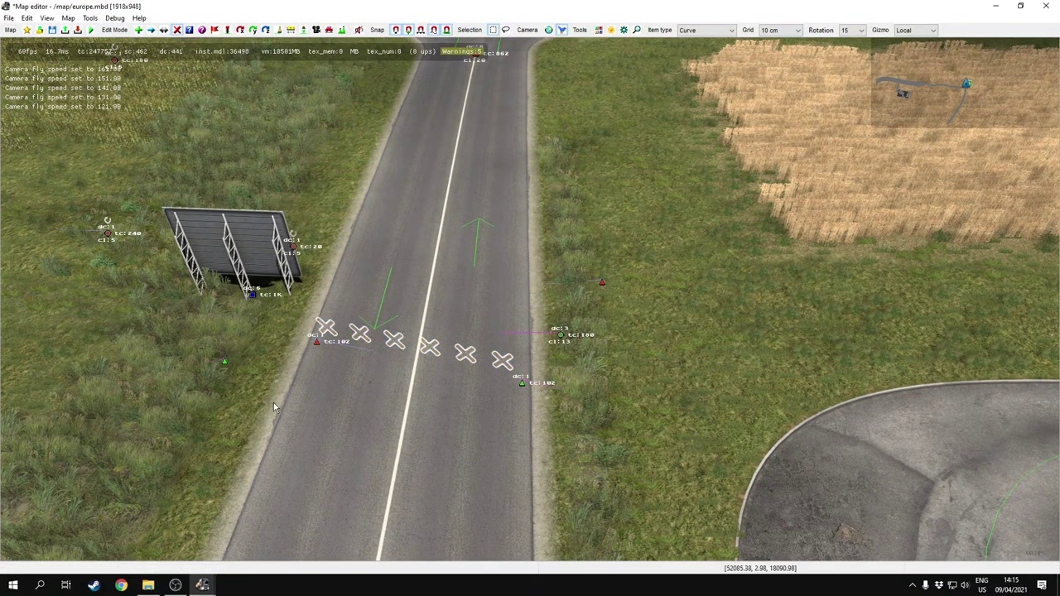
pyautogui.click(313, 347)
pyautogui.moveTo(313, 347); pyautogui.dragTo(447, 335, button='right')
pyautogui.moveTo(530, 298)
pyautogui.mouseDown(button='right')
pyautogui.moveTo(538, 319)
pyautogui.moveTo(550, 310)
pyautogui.moveTo(529, 297)
pyautogui.mouseUp(button='right')
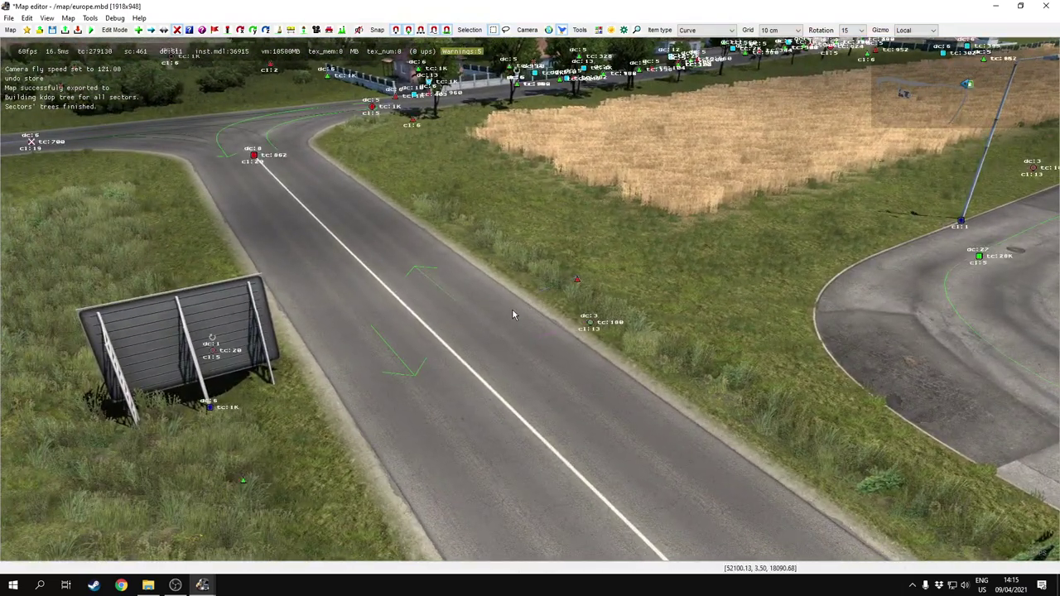
# Save the Europe map and close the map editor
pyautogui.hotkey('ctrl', 's')
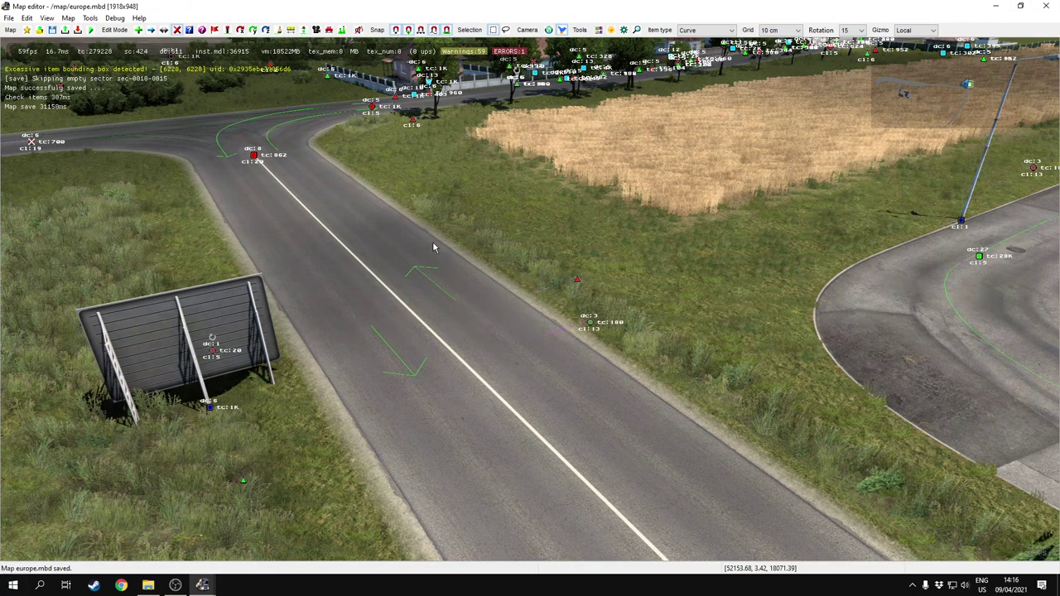
pyautogui.hotkey('alt', 'F4')
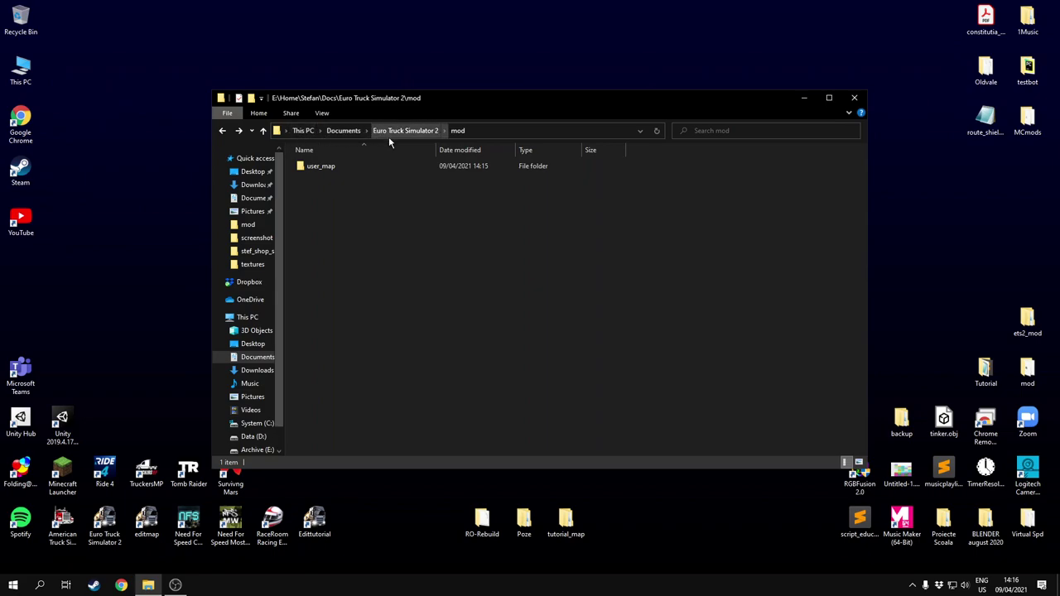
# Open user_map\map\europe inside the mod folder, check the saved sector files and close the window
pyautogui.doubleClick(335, 168)
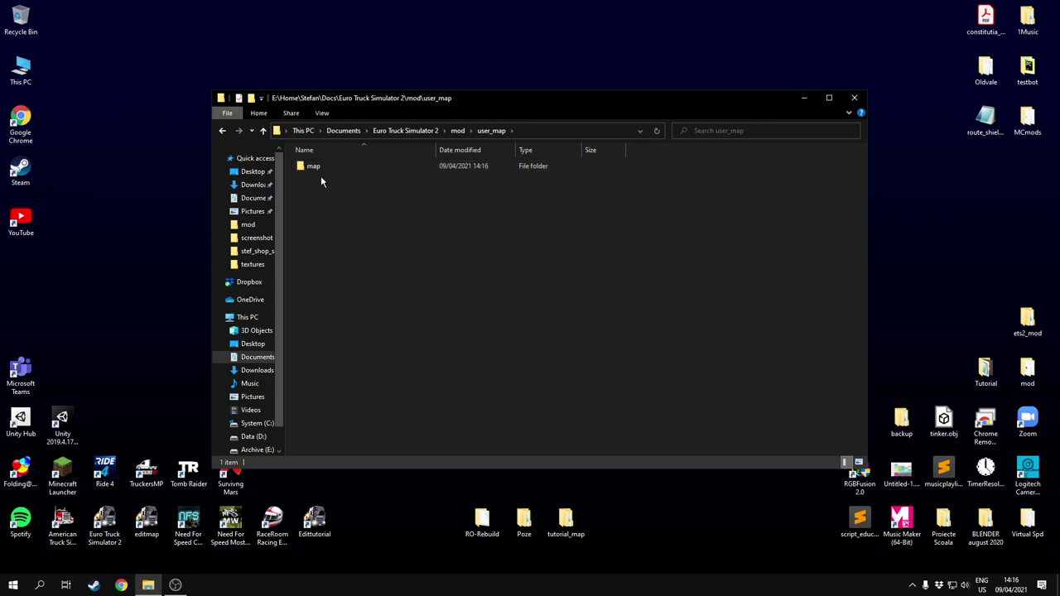
pyautogui.doubleClick(308, 166)
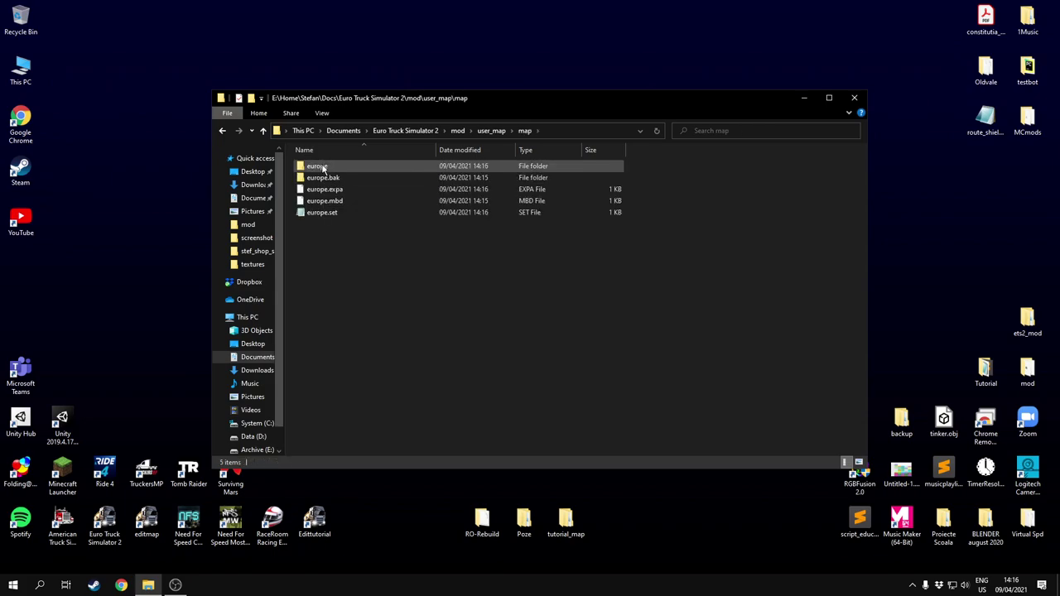
pyautogui.doubleClick(318, 166)
pyautogui.moveTo(863, 161); pyautogui.dragTo(769, 340)
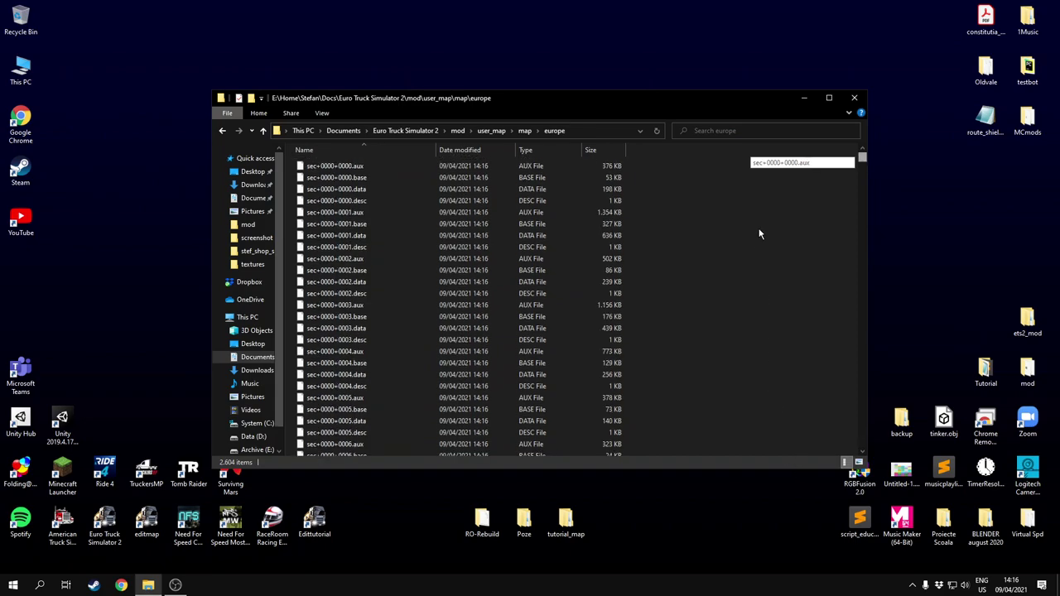
pyautogui.click(854, 98)
# Relaunch the map editor from the Edittutorial shortcut, allow the launch parameters again and close Steam's window
pyautogui.doubleClick(314, 520)
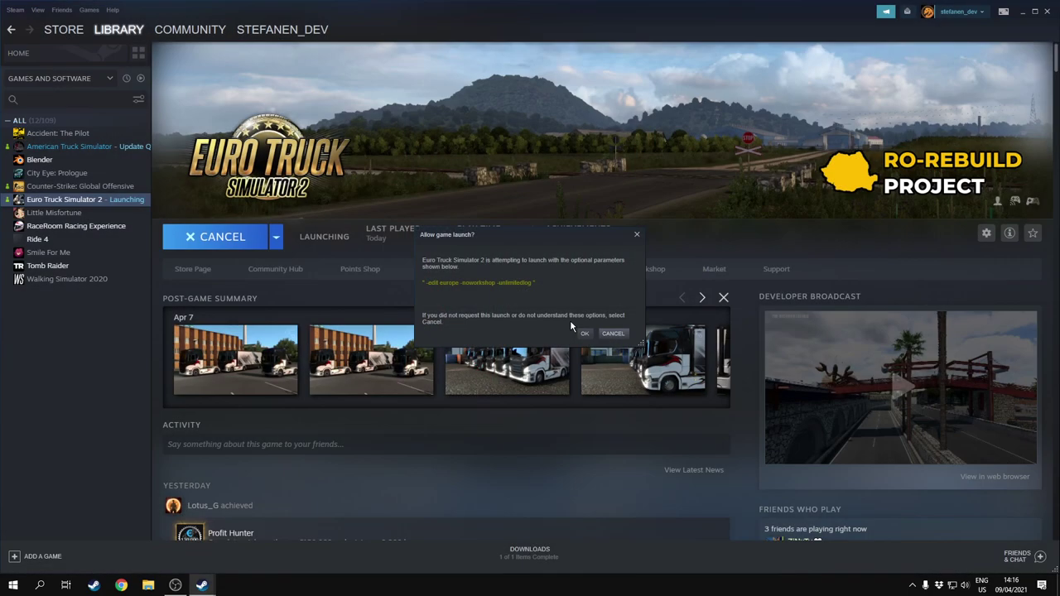
pyautogui.click(585, 333)
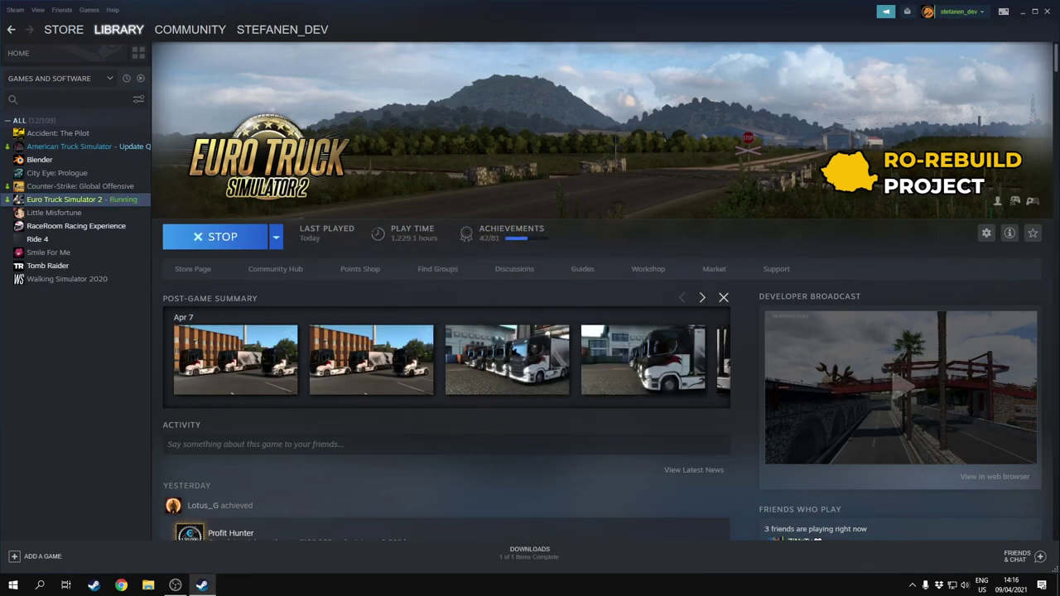
pyautogui.click(1048, 11)
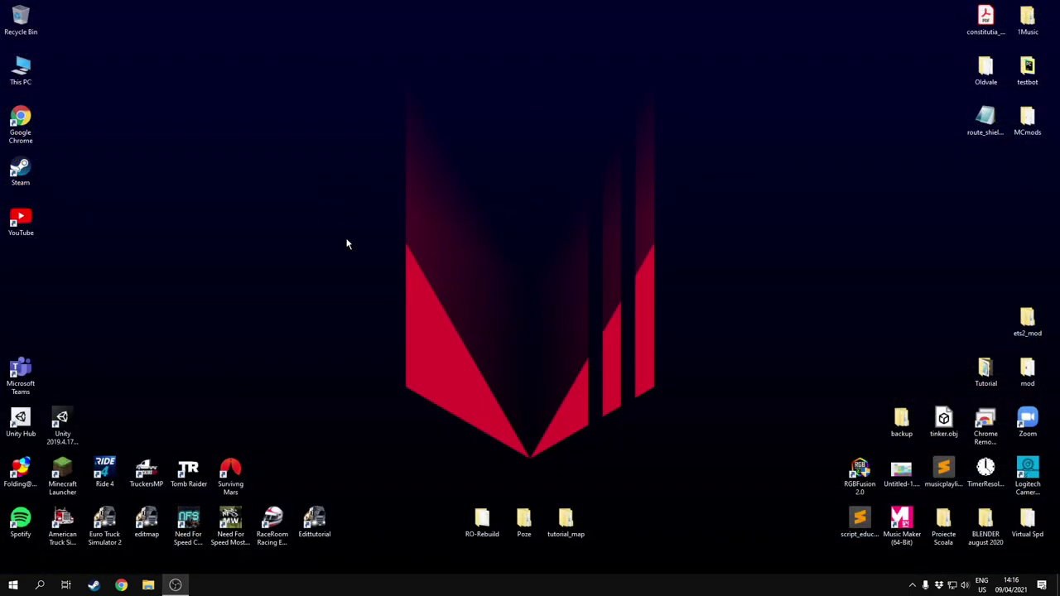
pyautogui.rightClick(347, 241)
pyautogui.click(372, 290)
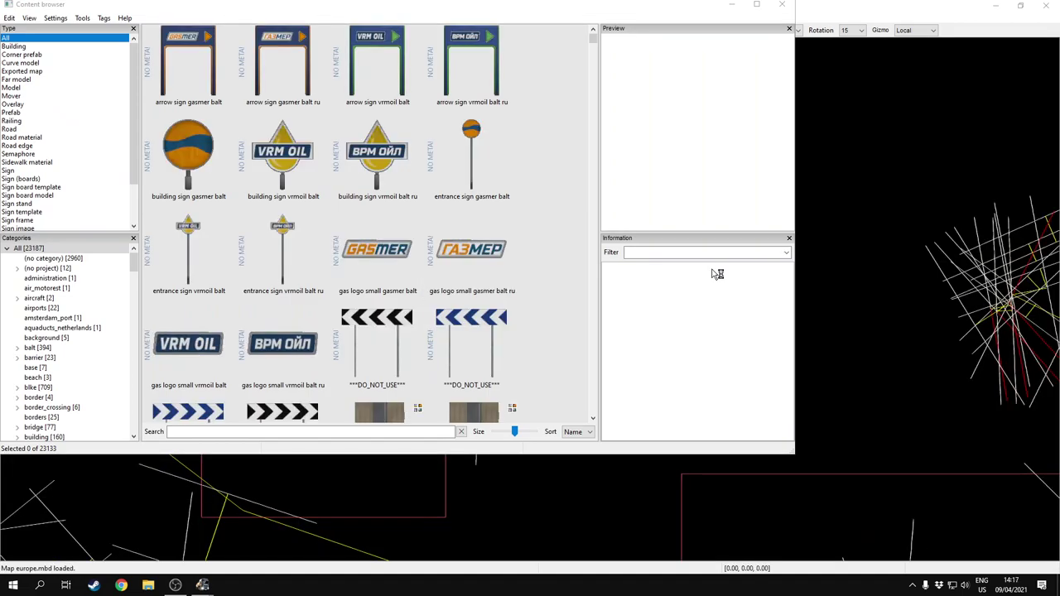
# Minimise the content browser and switch the loaded Europe map from the 2D overview to the 3D view beside the road
pyautogui.click(730, 5)
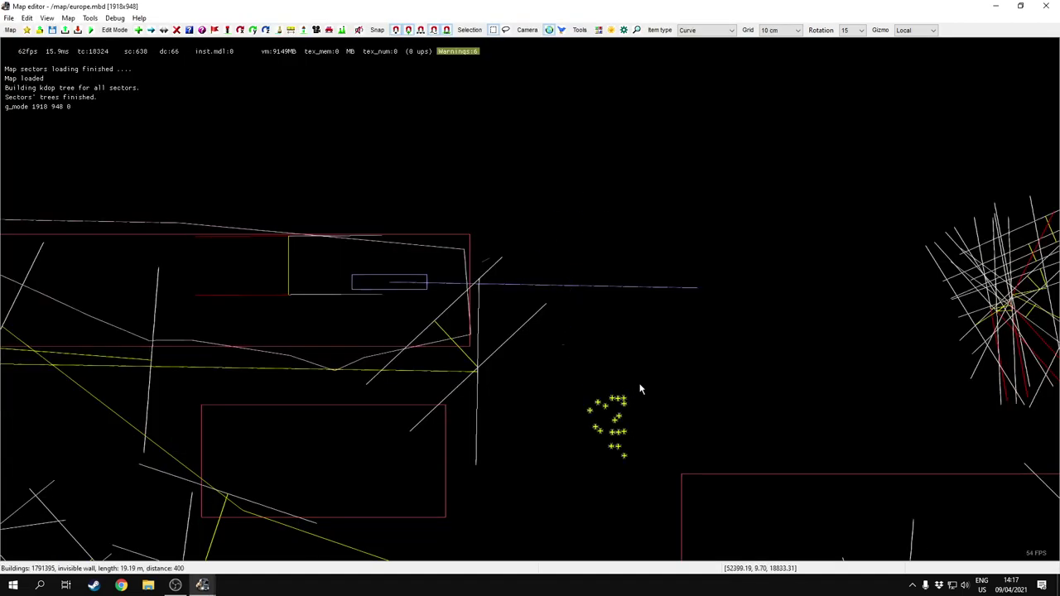
pyautogui.moveTo(599, 242); pyautogui.dragTo(522, 232, button='right')
pyautogui.press('p')
pyautogui.moveTo(613, 299); pyautogui.dragTo(530, 298, button='right')
pyautogui.moveTo(703, 324); pyautogui.dragTo(803, 290, button='right')
pyautogui.press('w')
pyautogui.scroll(4, 703, 323)
pyautogui.press('w')
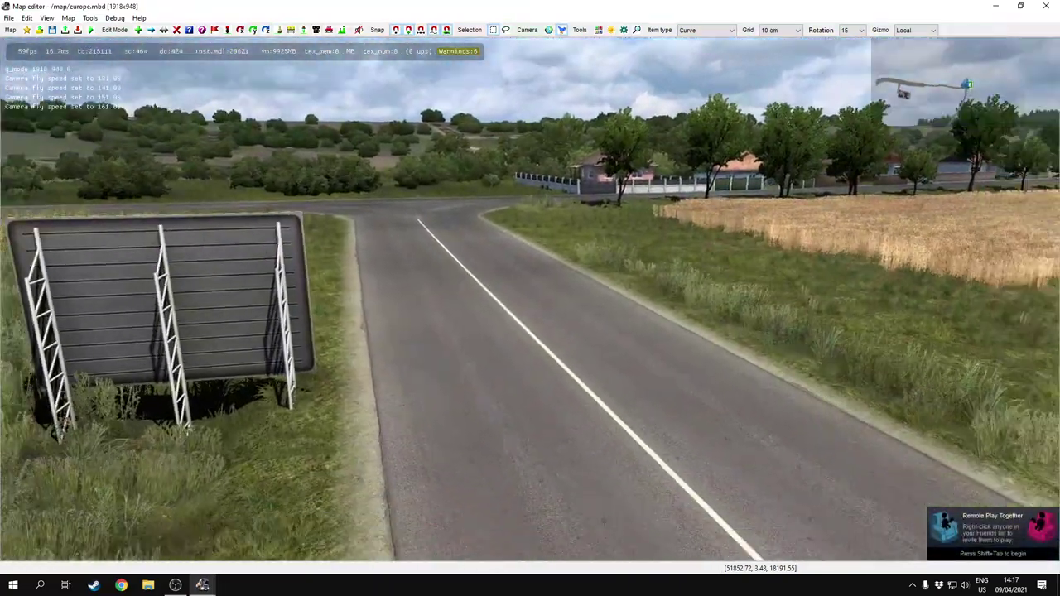
# Examine the 3D map around the junction, the village houses, the fields and the fenced yard with gravel piles
pyautogui.moveTo(440, 249); pyautogui.dragTo(440, 279, button='right')
pyautogui.press('s')
pyautogui.moveTo(576, 289); pyautogui.dragTo(645, 291, button='right')
pyautogui.press('s')
pyautogui.moveTo(450, 282); pyautogui.dragTo(757, 289, button='right')
pyautogui.press('s')
pyautogui.press('w')
pyautogui.moveTo(398, 238); pyautogui.dragTo(302, 235, button='right')
pyautogui.press('s')
pyautogui.moveTo(685, 379); pyautogui.dragTo(455, 347, button='right')
pyautogui.press('w')
pyautogui.press('w')
pyautogui.press('w')
pyautogui.press('a')
pyautogui.press('w')
pyautogui.press('d')
pyautogui.moveTo(695, 298); pyautogui.dragTo(533, 303, button='right')
pyautogui.press('d')
pyautogui.scroll(5, 533, 304)
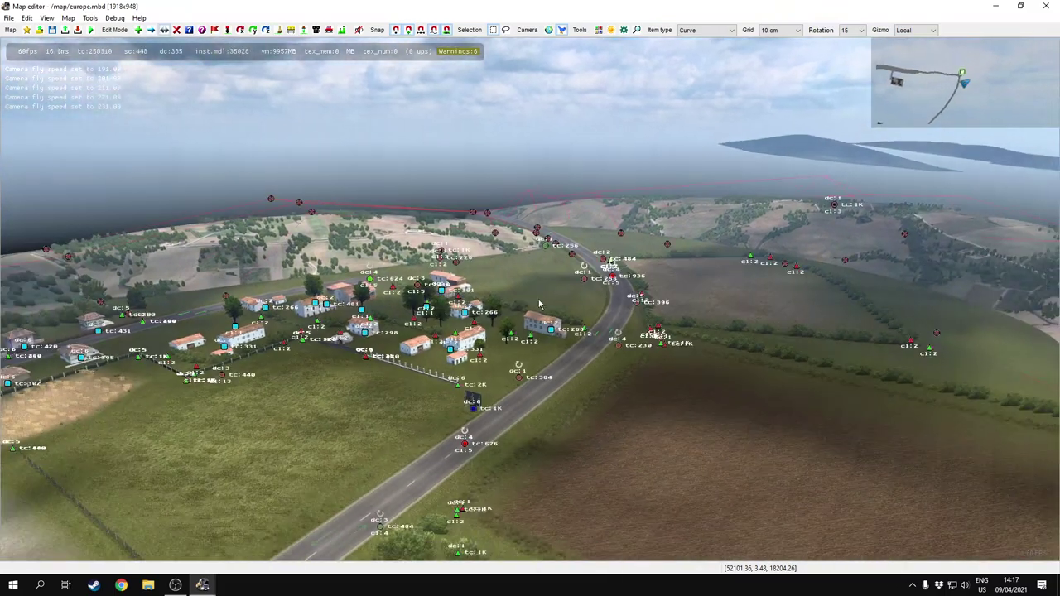
pyautogui.moveTo(583, 375)
pyautogui.mouseDown(button='right')
pyautogui.moveTo(547, 455)
pyautogui.moveTo(580, 389)
pyautogui.mouseUp(button='right')
pyautogui.press('s')
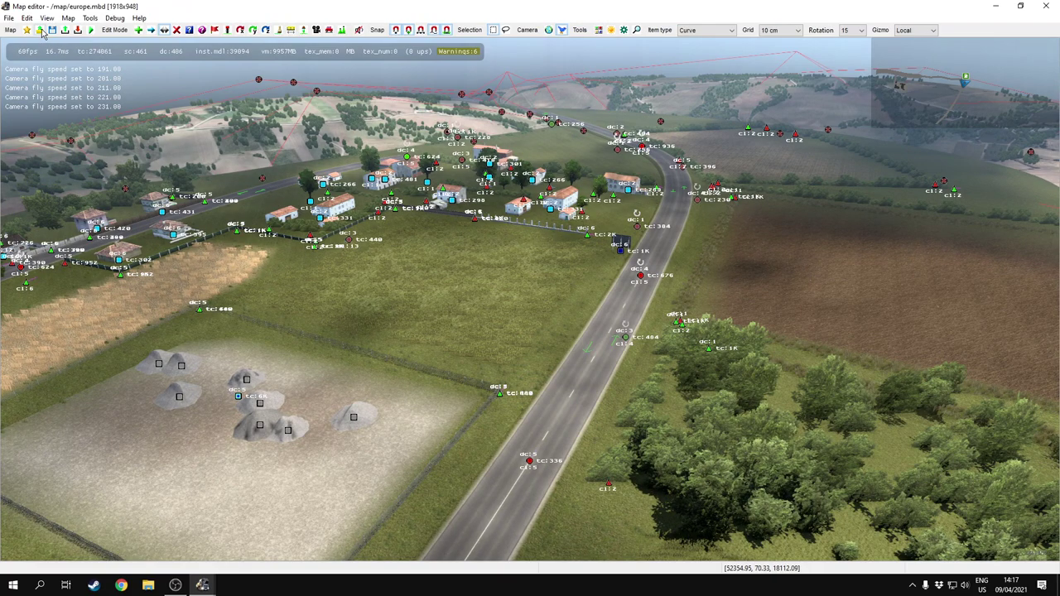
# Run g_minicon 0 in the developer console
pyautogui.press('`')
pyautogui.write('g_minicon 0')
pyautogui.press('Return')
pyautogui.press('`')
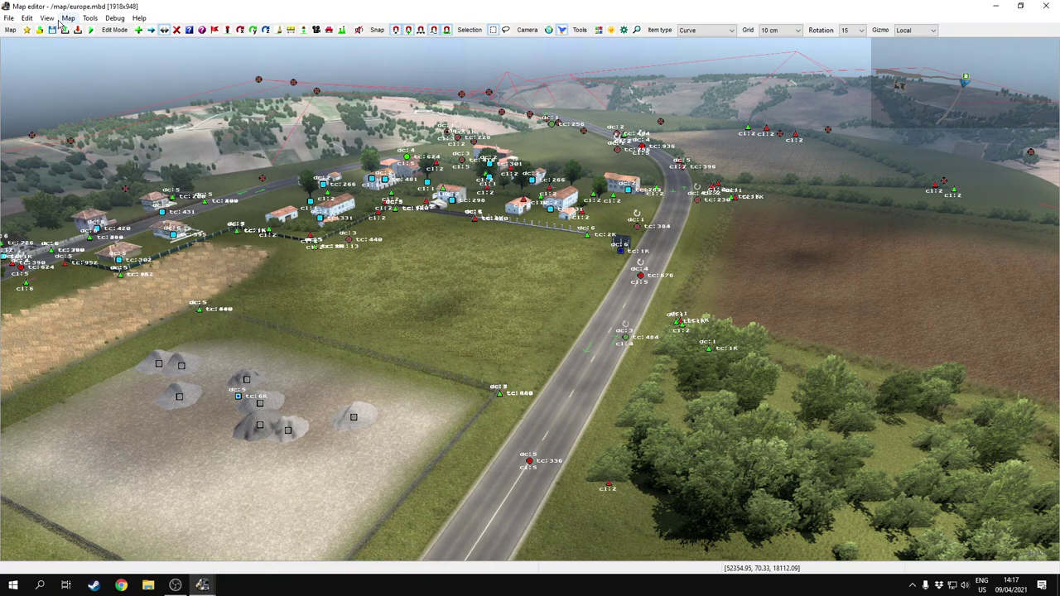
# Turn off the Performance icons in the Item Visibility settings and close them
pyautogui.click(50, 19)
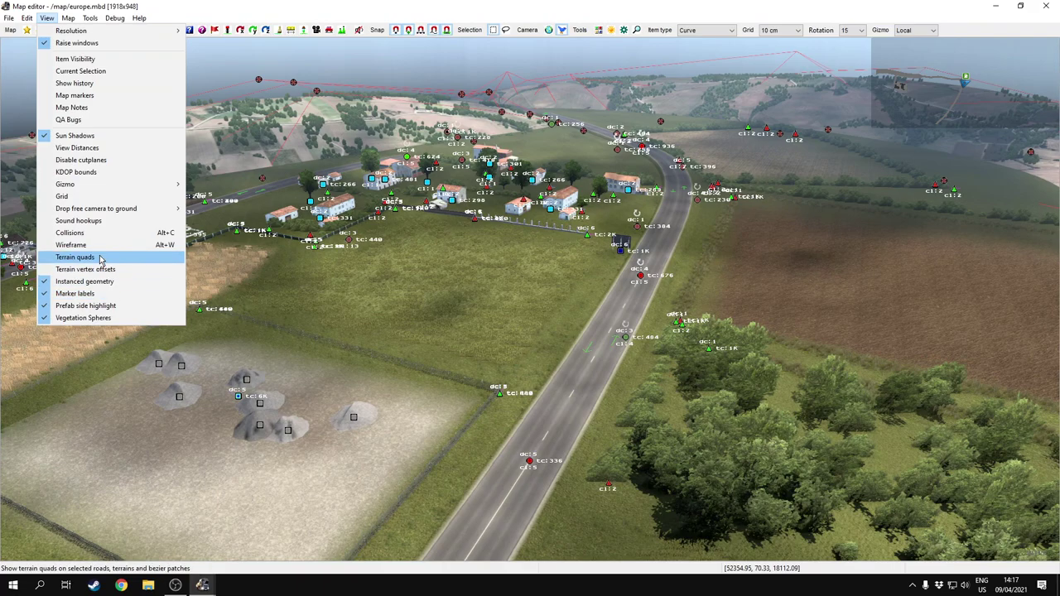
pyautogui.click(75, 59)
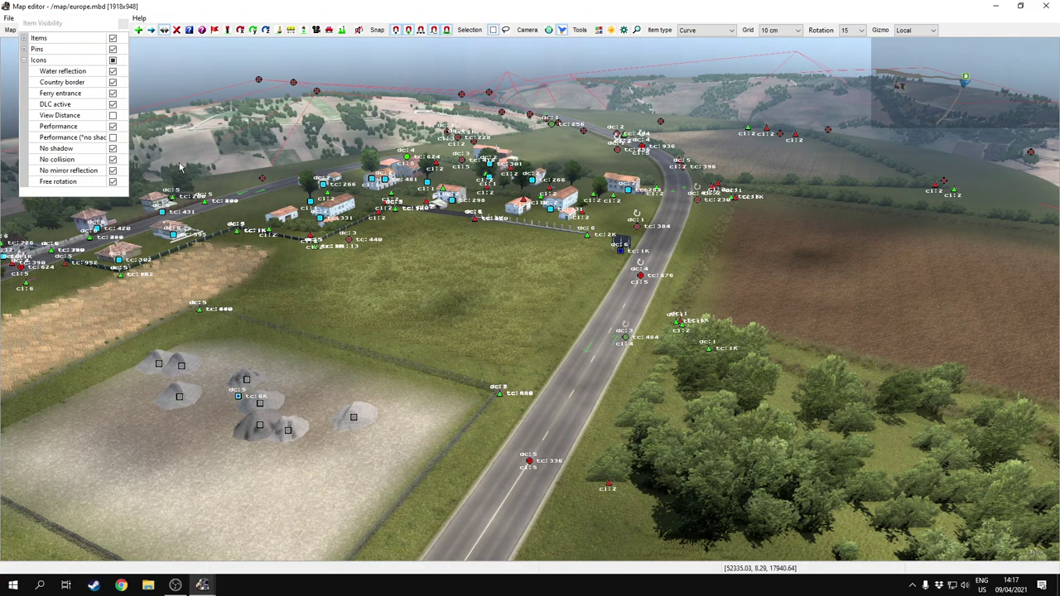
pyautogui.click(113, 127)
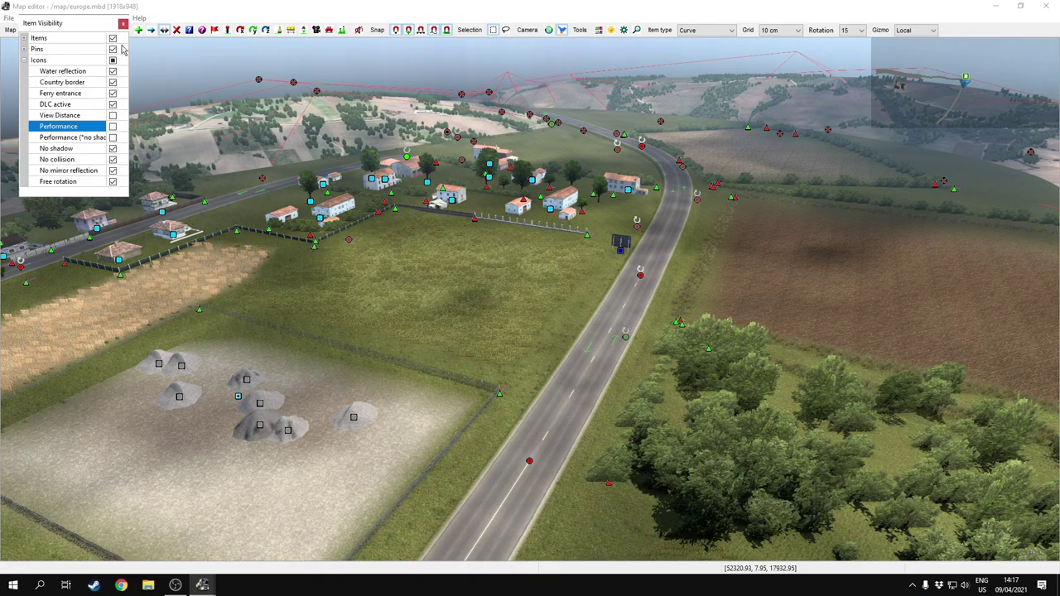
pyautogui.click(123, 24)
# Run g_minicon 1 in the developer console to show the statistics overlay again
pyautogui.moveTo(470, 370); pyautogui.dragTo(529, 323, button='right')
pyautogui.press('w')
pyautogui.moveTo(449, 407); pyautogui.dragTo(290, 393, button='right')
pyautogui.press('s')
pyautogui.press('d')
pyautogui.press('w')
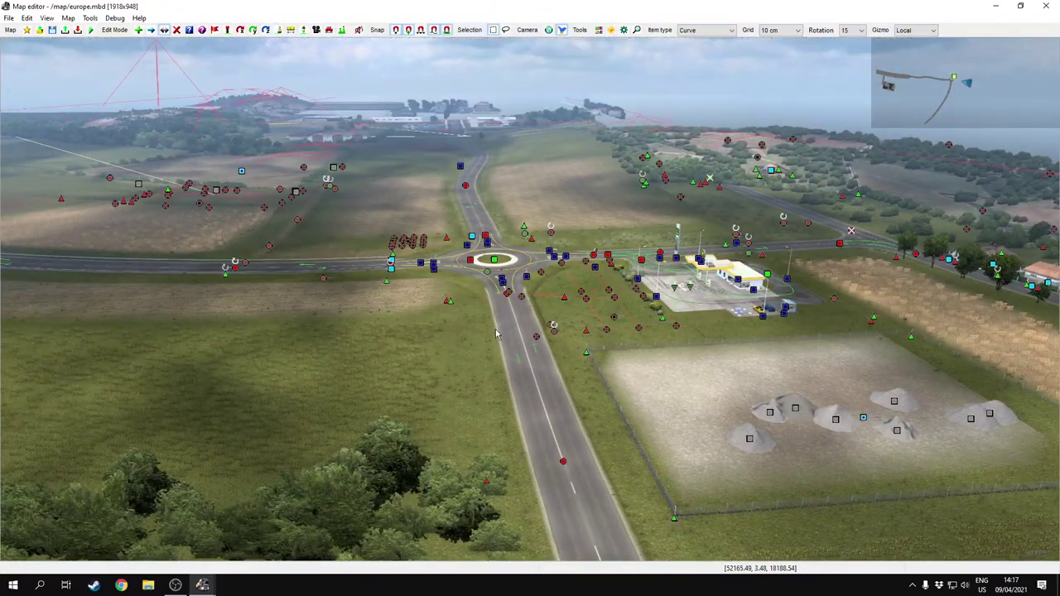
pyautogui.press('w')
pyautogui.press('`')
pyautogui.write('g_minicon 1')
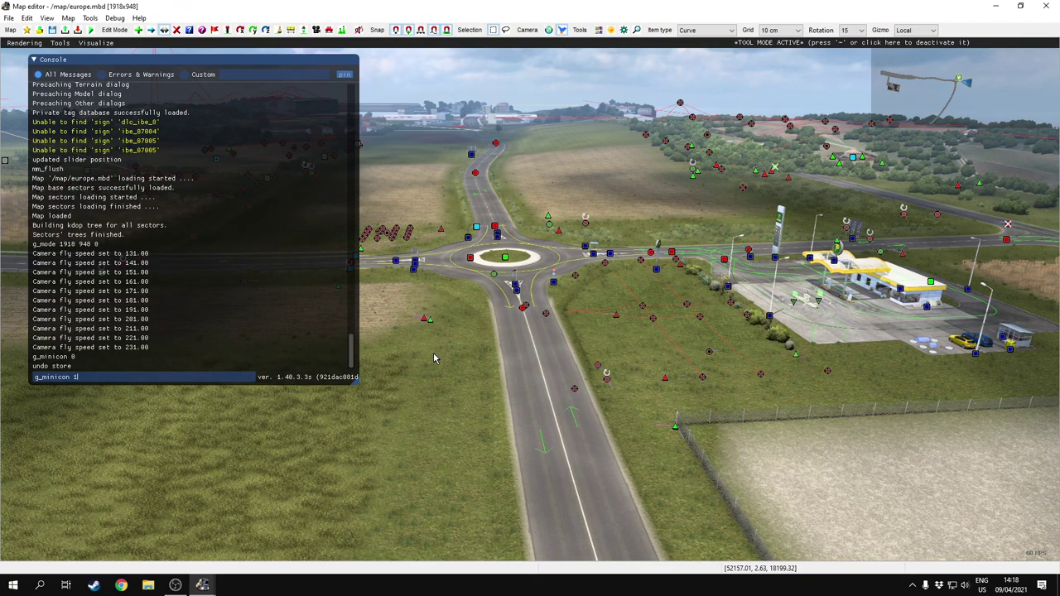
pyautogui.press('Return')
pyautogui.press('`')
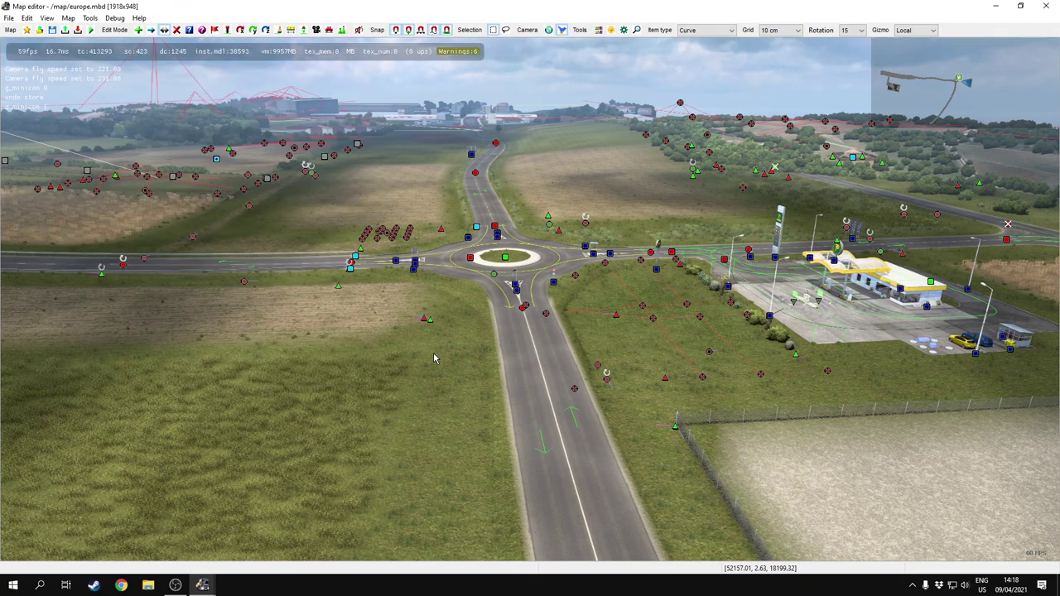
# Examine the roundabout, the petrol station and the road running past the gravel yard from several angles
pyautogui.moveTo(433, 352); pyautogui.dragTo(414, 174, button='right')
pyautogui.press('w')
pyautogui.moveTo(253, 150); pyautogui.dragTo(178, 174, button='right')
pyautogui.press('w')
pyautogui.press('s')
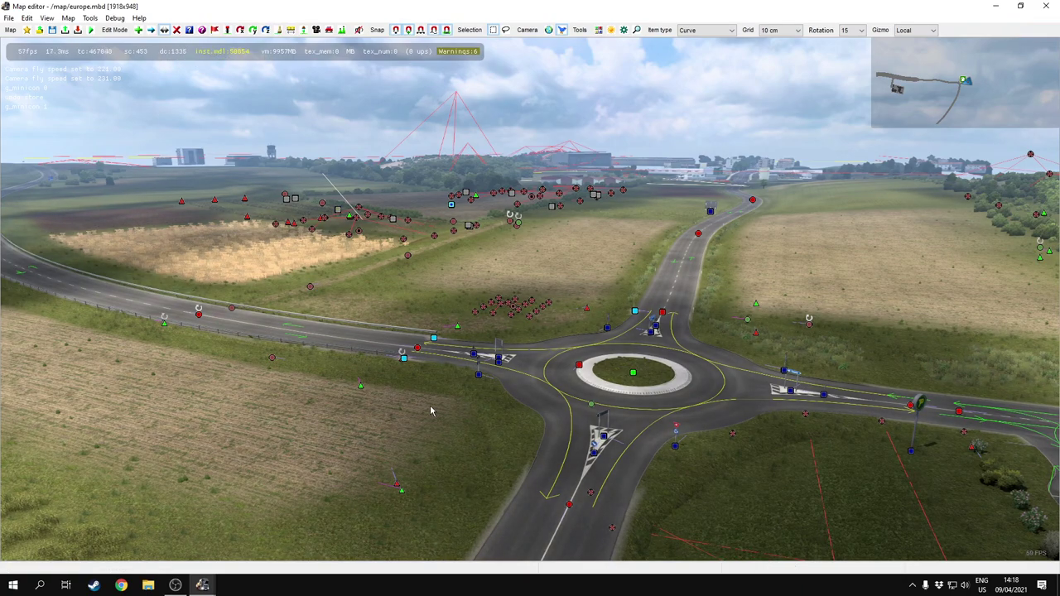
pyautogui.moveTo(393, 314); pyautogui.dragTo(662, 328, button='right')
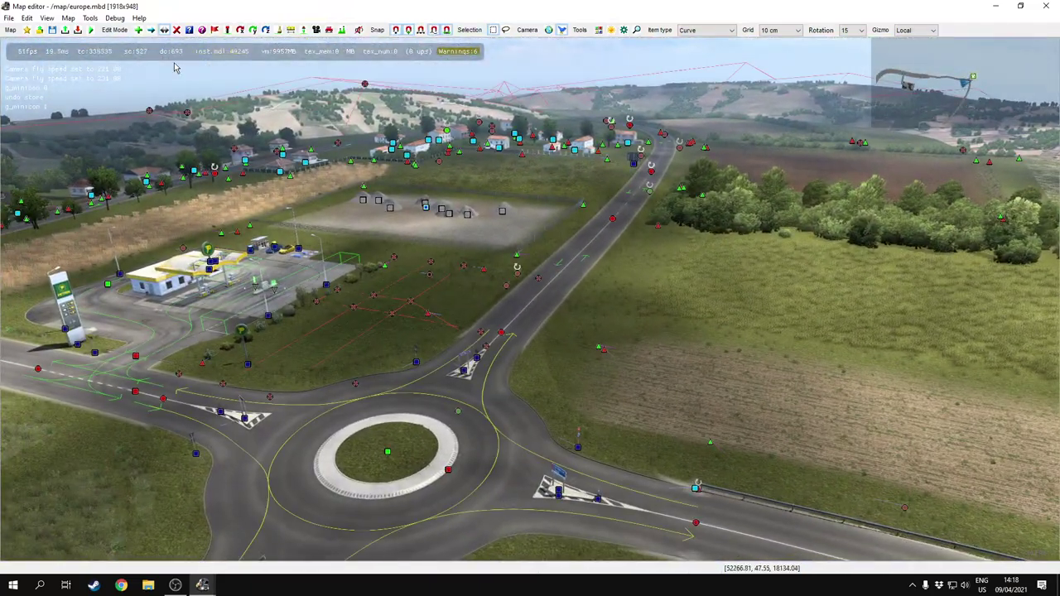
pyautogui.moveTo(452, 296); pyautogui.dragTo(530, 304, button='right')
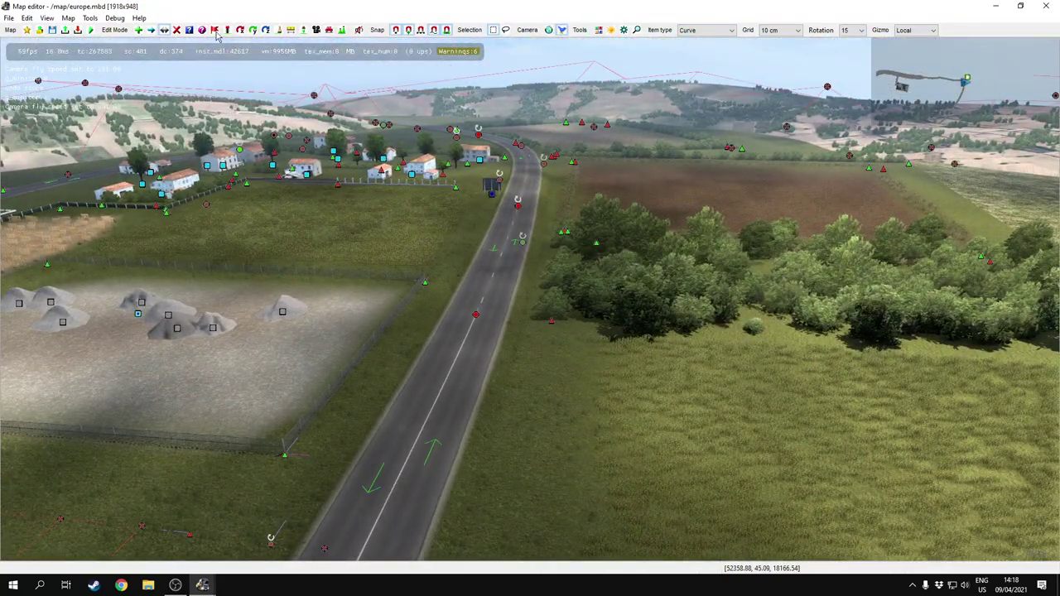
# Inspect the item properties of the road segment beside the gravel yard, then close them without changes and clear the selection
pyautogui.click(189, 30)
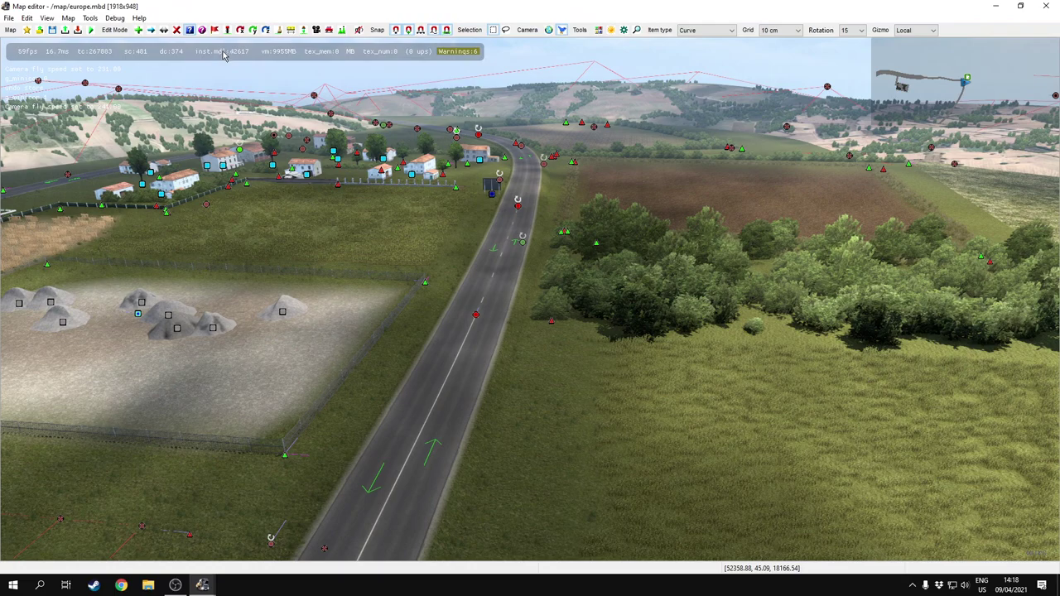
pyautogui.moveTo(578, 332); pyautogui.dragTo(584, 336, button='right')
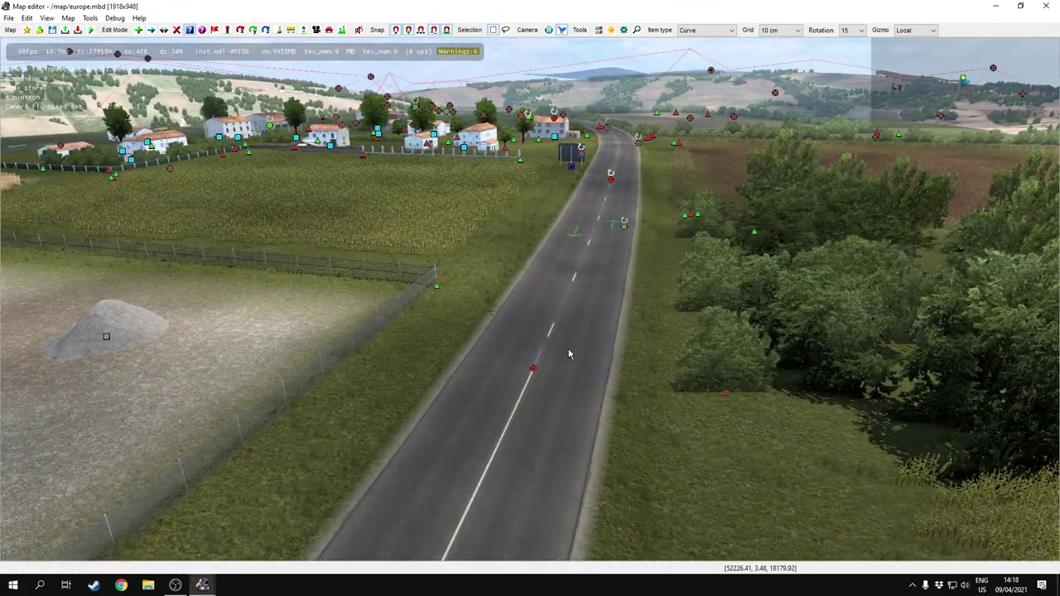
pyautogui.moveTo(485, 317); pyautogui.dragTo(618, 427)
pyautogui.click(561, 372)
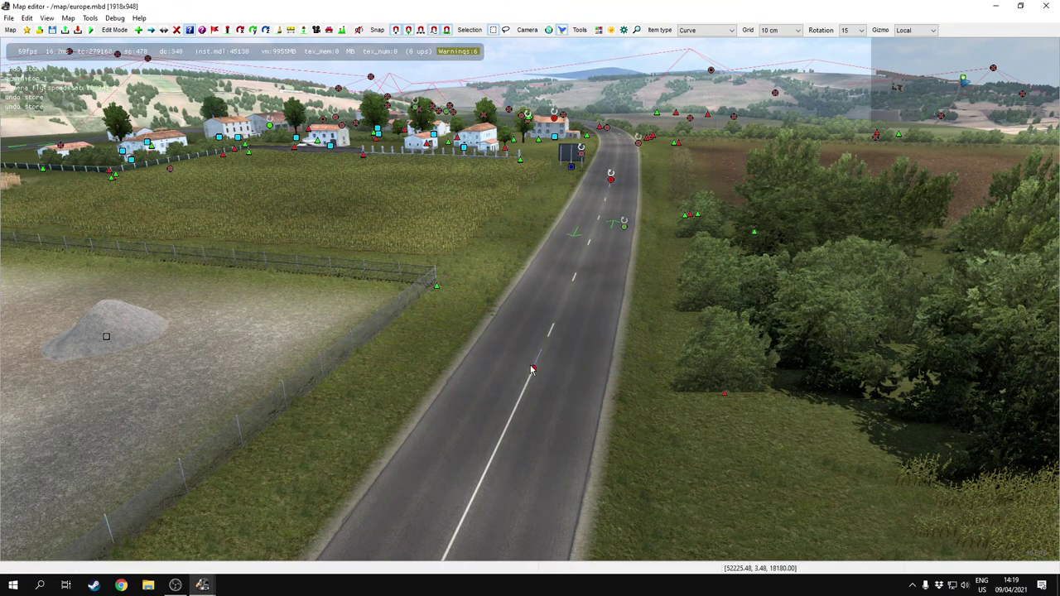
pyautogui.doubleClick(534, 369)
pyautogui.moveTo(439, 211); pyautogui.dragTo(439, 106)
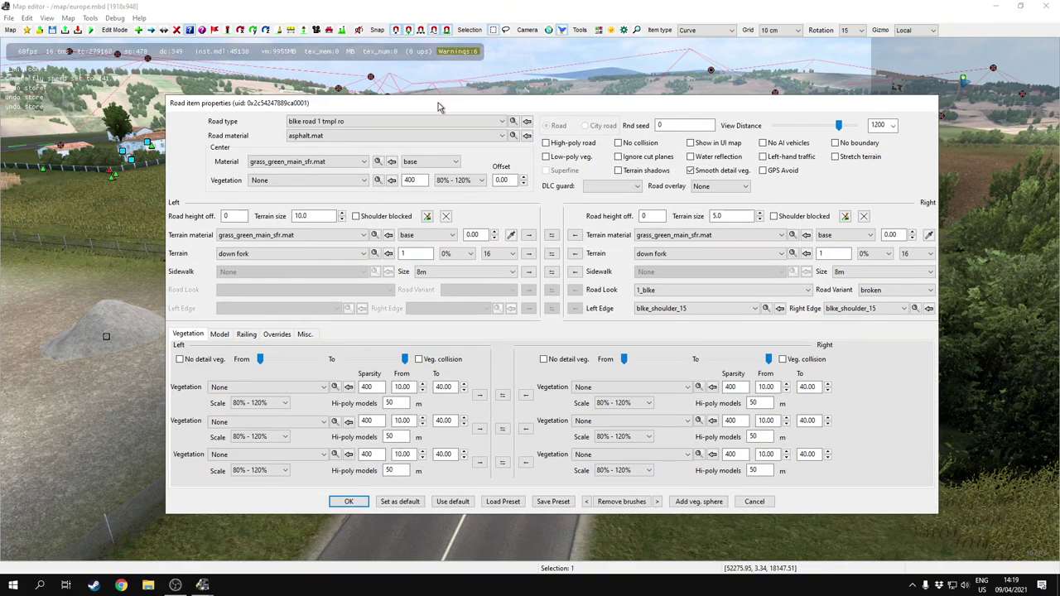
pyautogui.press('Escape')
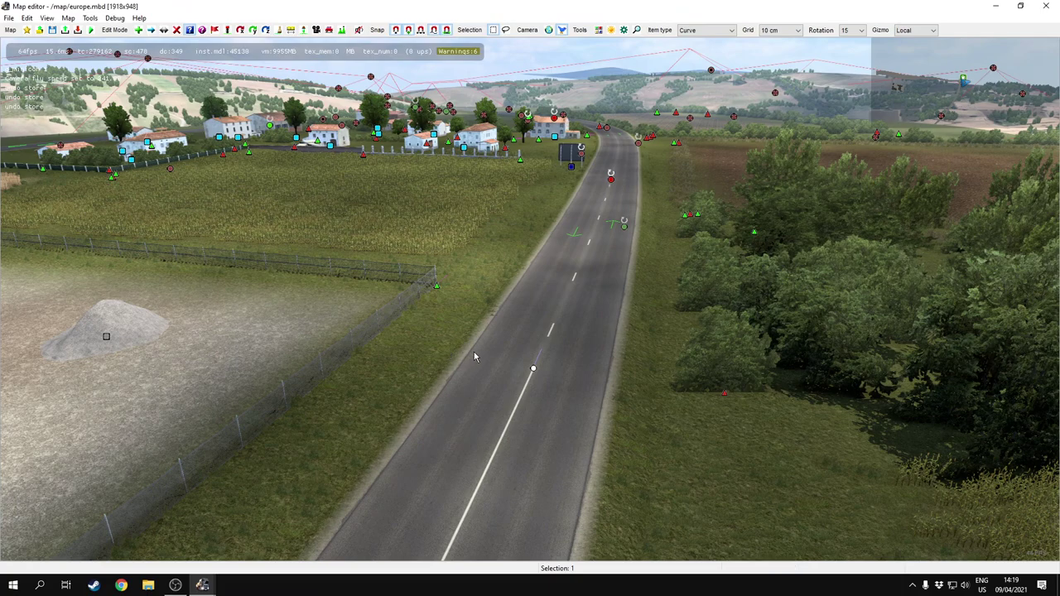
pyautogui.click(472, 360)
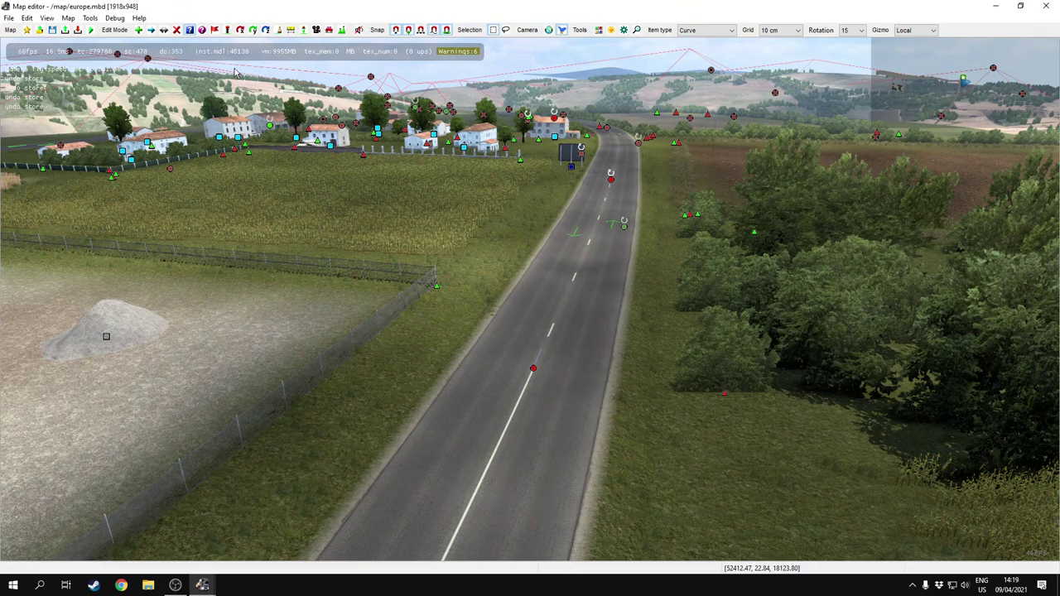
# Inspect the node properties of the same road node, then close them unchanged and clear the selection
pyautogui.doubleClick(534, 369)
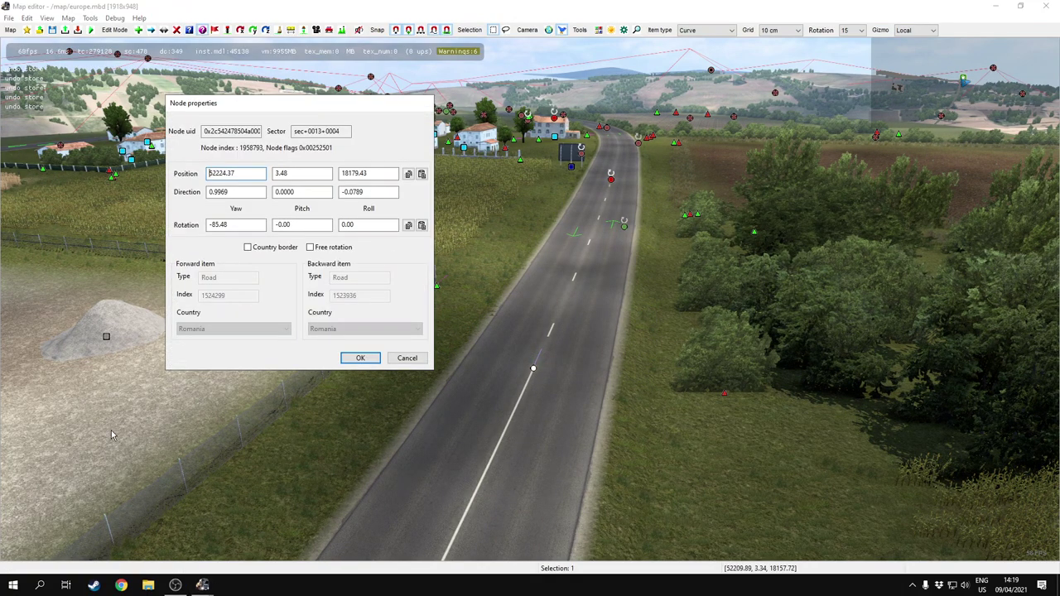
pyautogui.press('Escape')
pyautogui.click(594, 371)
pyautogui.press('v')
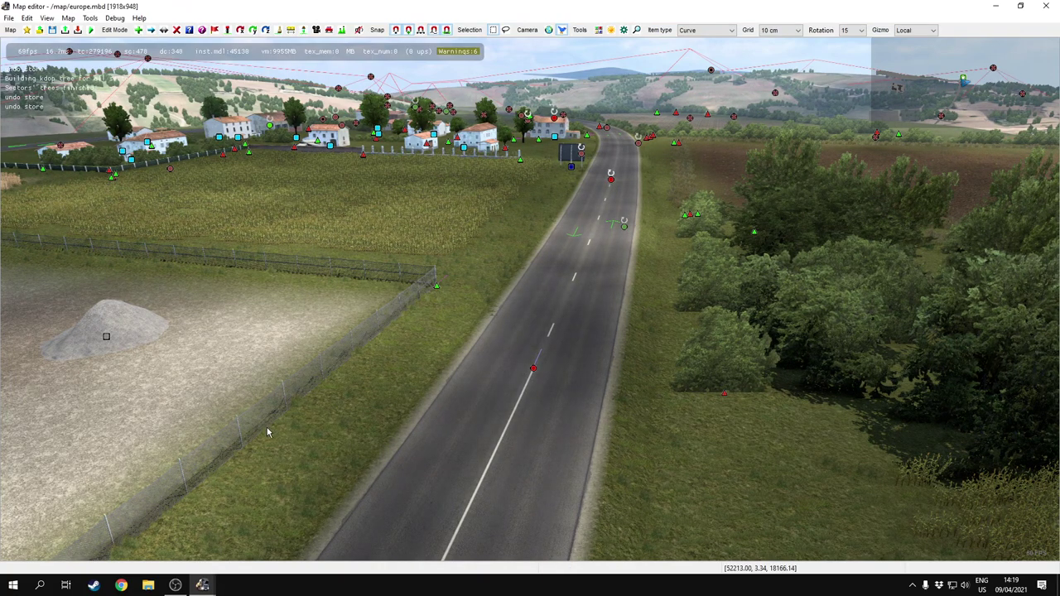
# Restore and close the content browser, then reopen it from the map editor and maximise its window
pyautogui.click(205, 584)
pyautogui.click(260, 538)
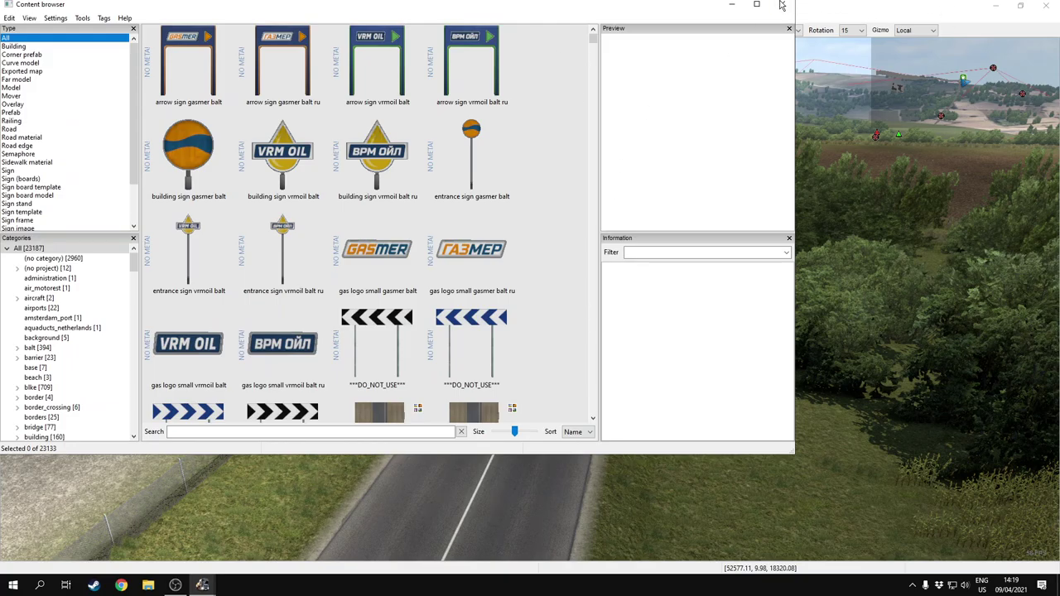
pyautogui.click(781, 5)
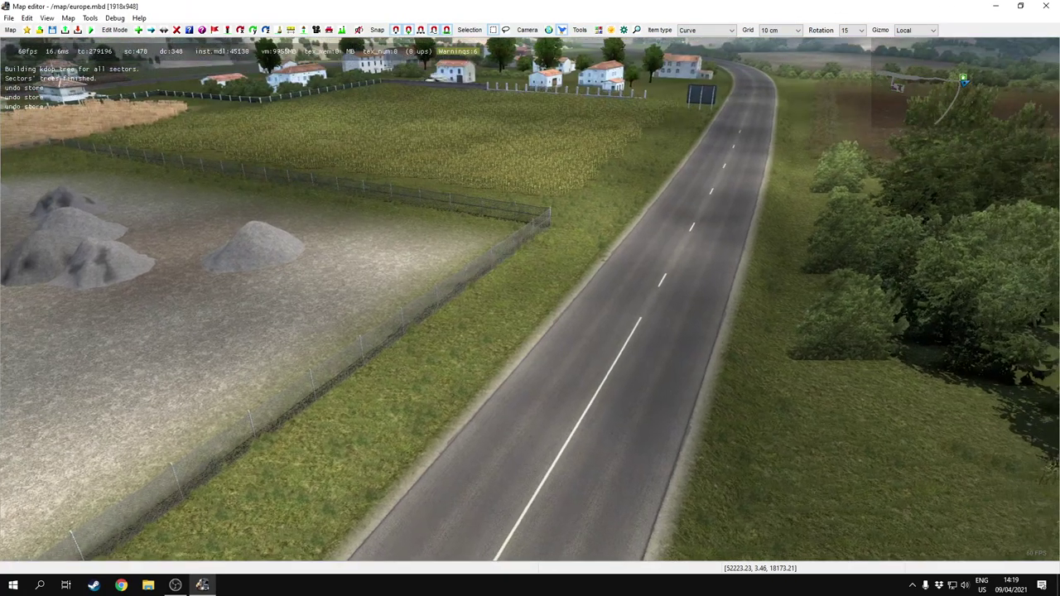
pyautogui.moveTo(472, 356); pyautogui.dragTo(519, 307, button='right')
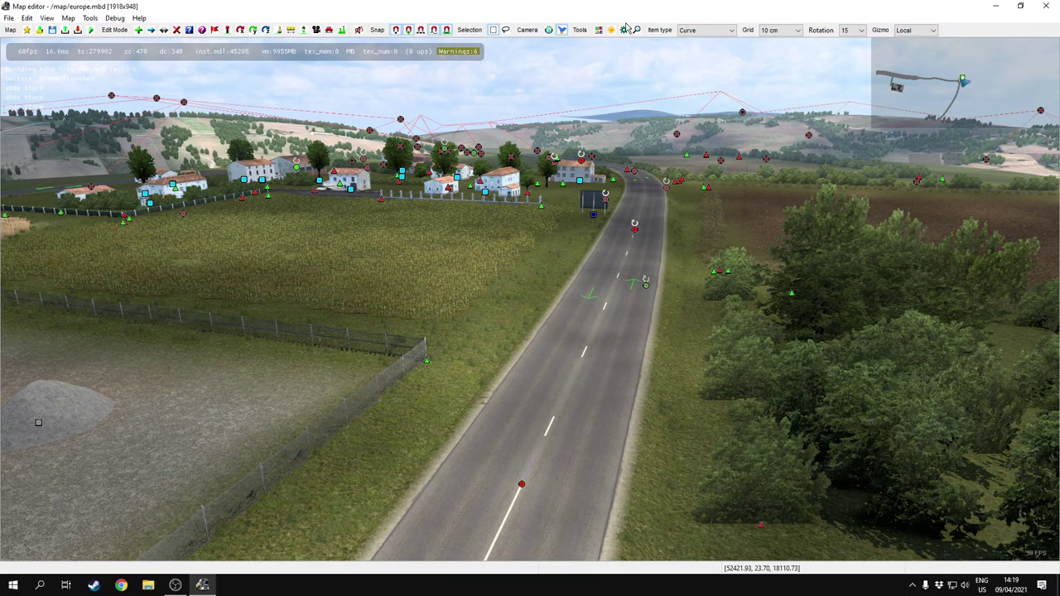
pyautogui.click(599, 30)
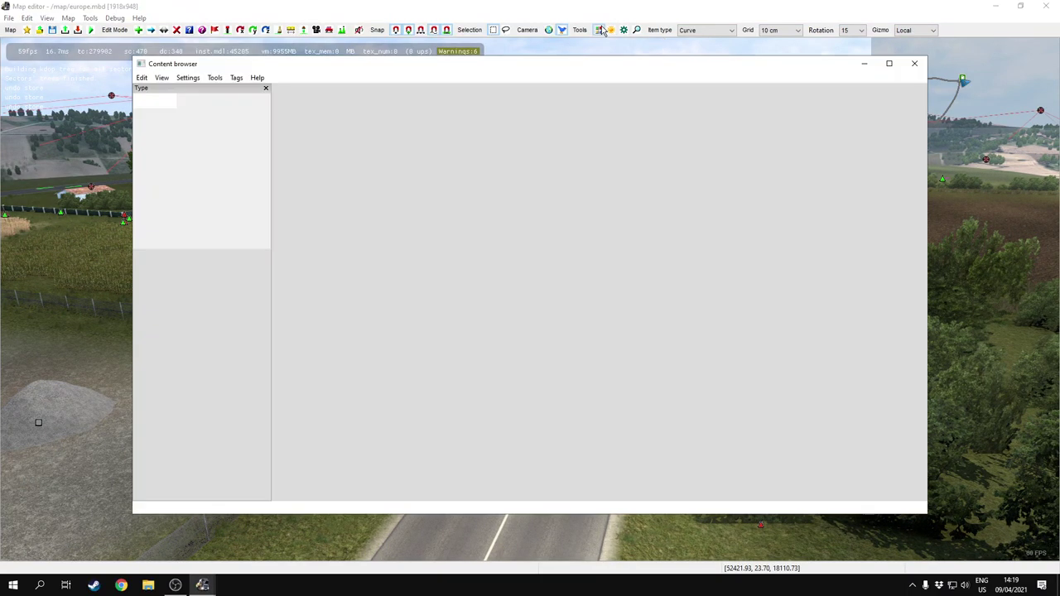
pyautogui.moveTo(265, 6); pyautogui.dragTo(377, 216)
pyautogui.doubleClick(377, 215)
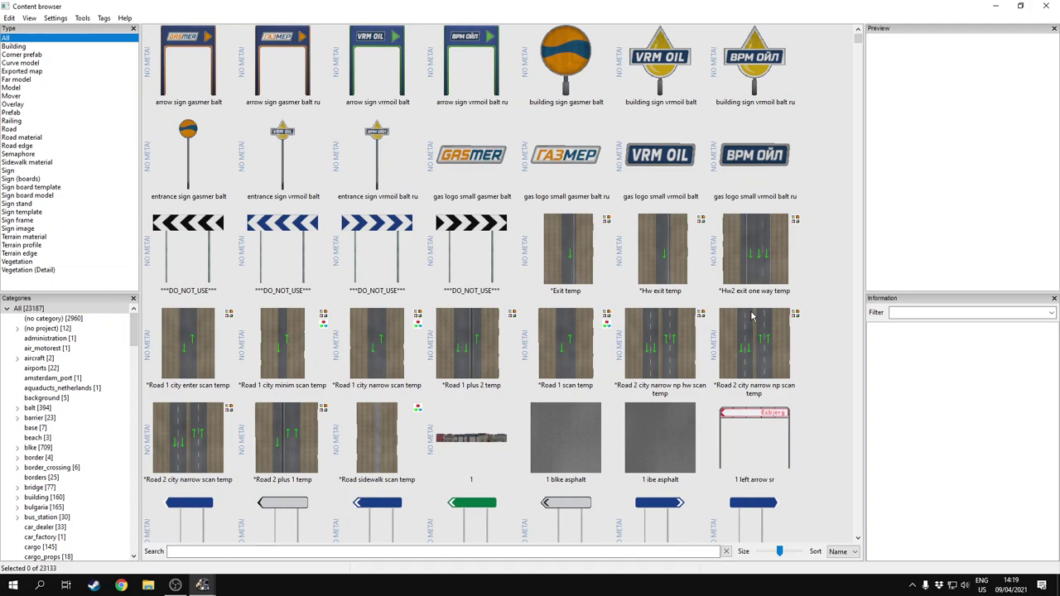
# Browse through the full asset list, then list the Building assets and look through them
pyautogui.scroll(-20, 815, 94)
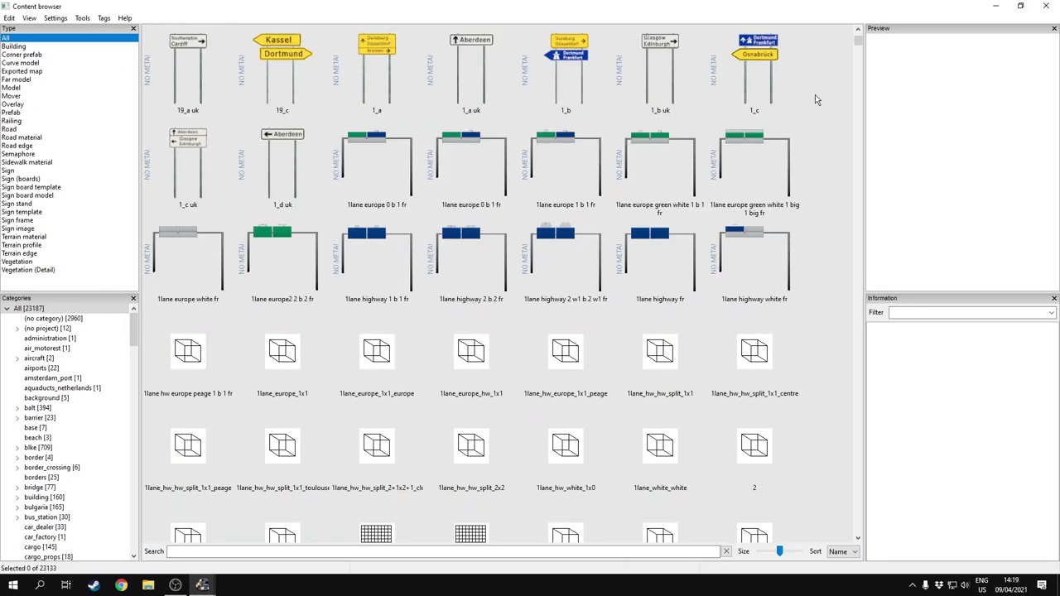
pyautogui.scroll(-20, 809, 98)
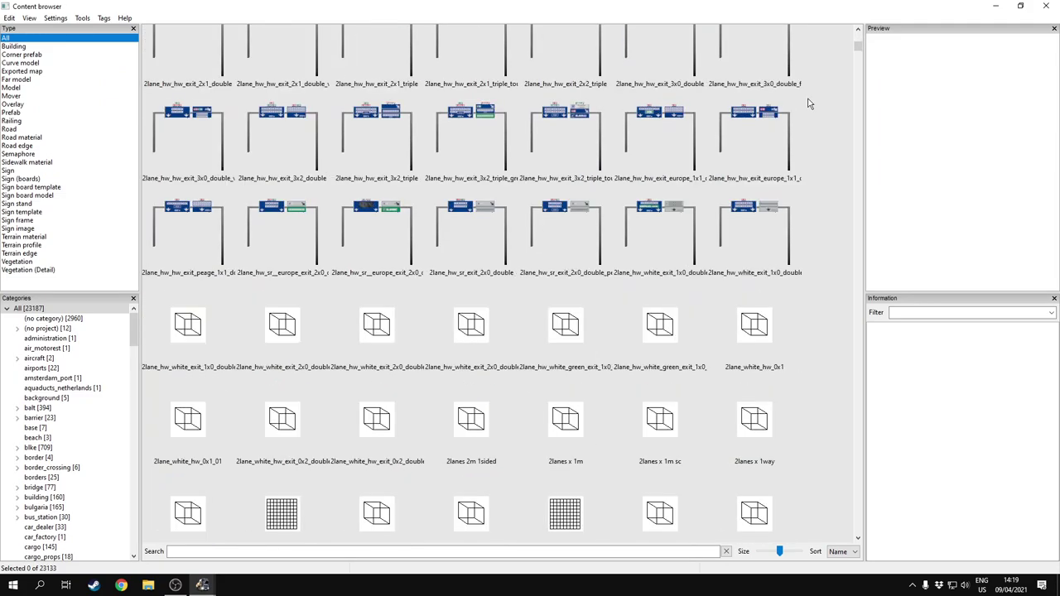
pyautogui.scroll(-10, 800, 100)
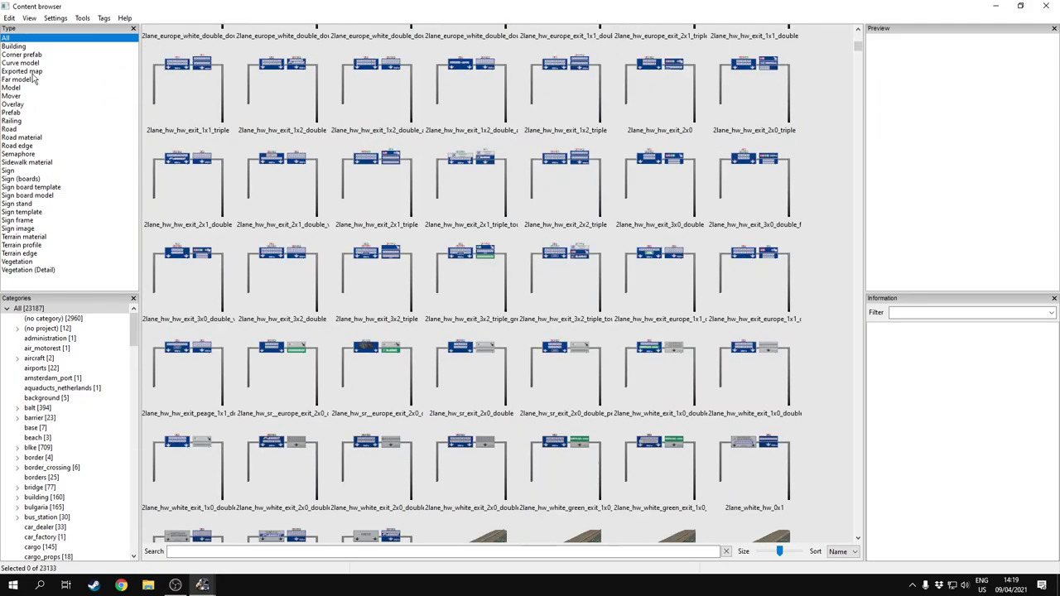
pyautogui.click(35, 47)
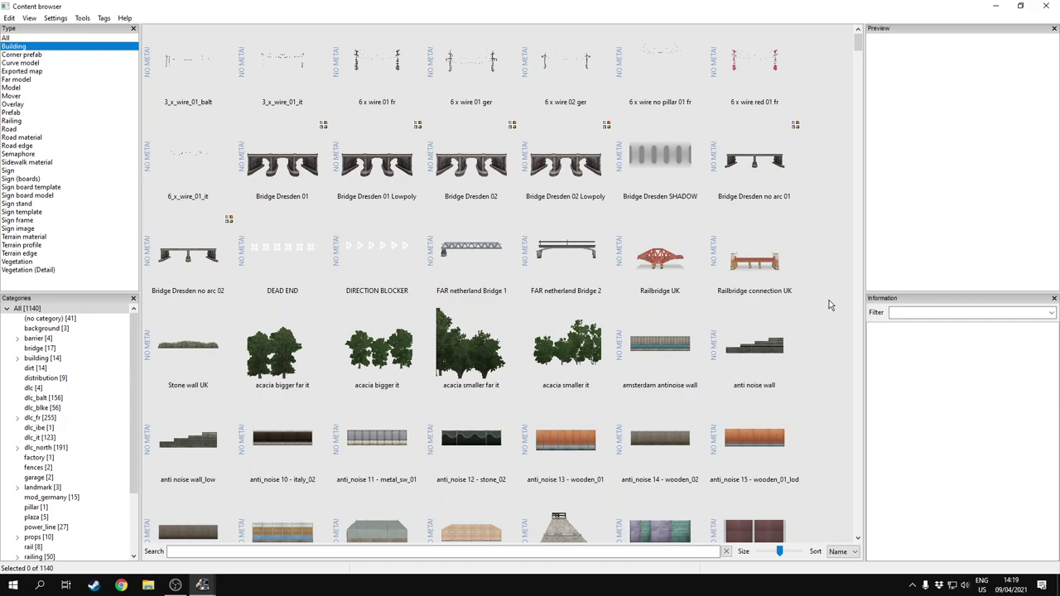
pyautogui.scroll(-5, 816, 308)
# Look over the Curve model, Model, Mover, Overlay and Prefab asset types in turn
pyautogui.click(37, 63)
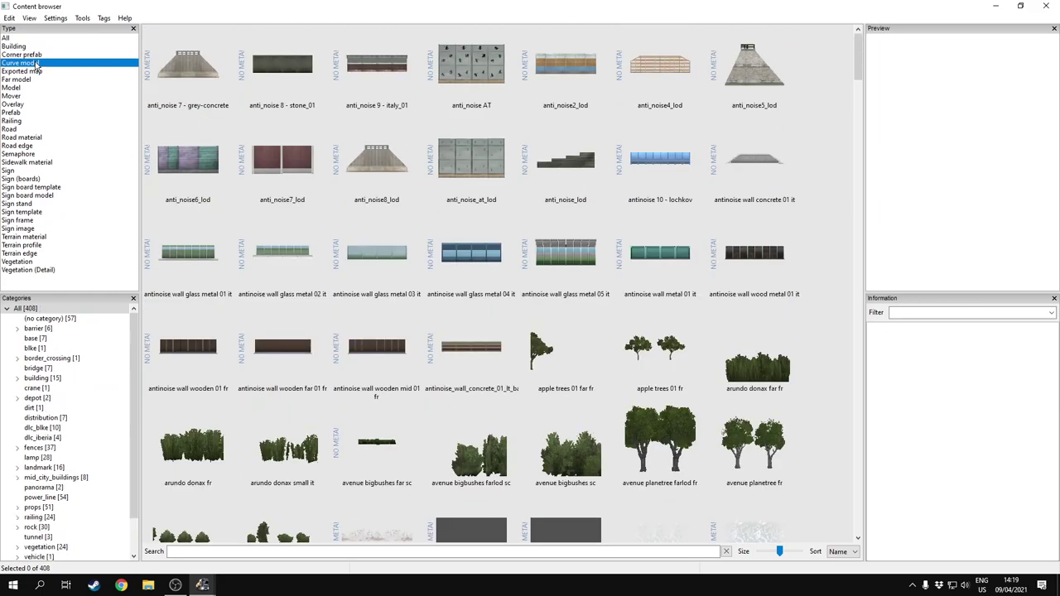
pyautogui.click(25, 89)
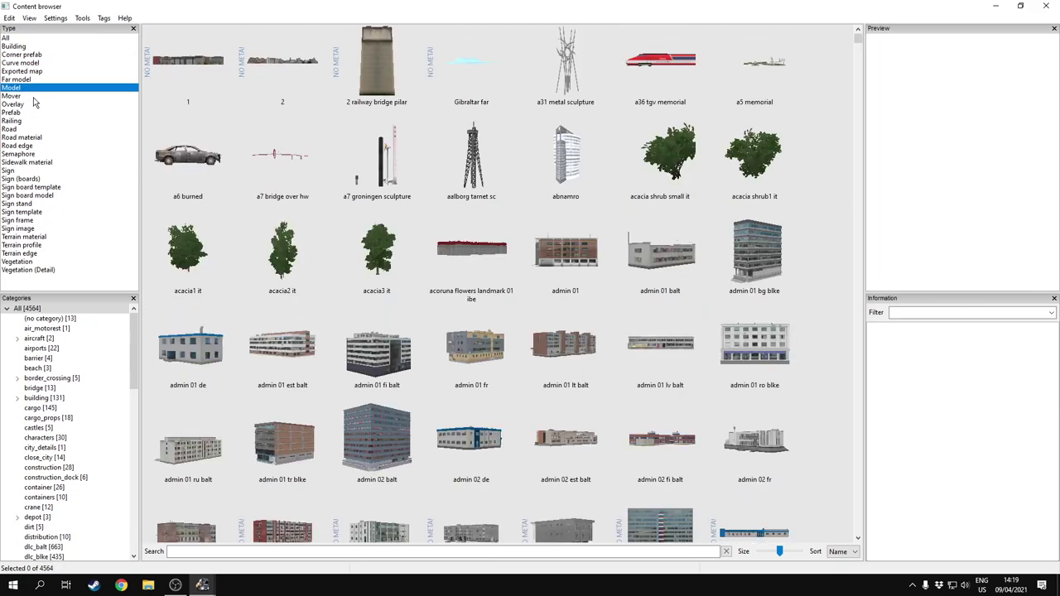
pyautogui.click(33, 97)
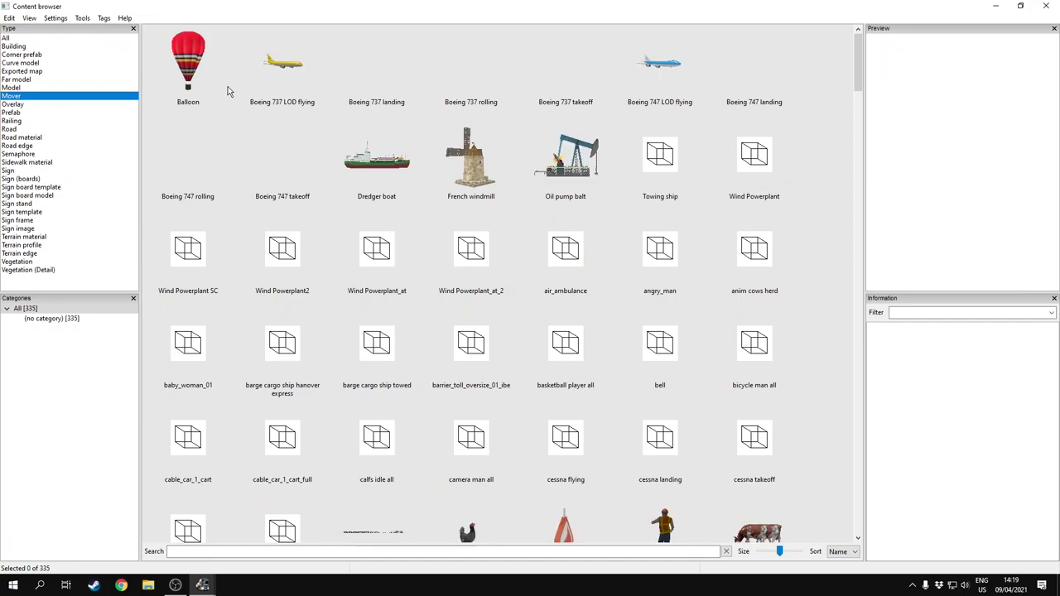
pyautogui.click(33, 104)
pyautogui.click(33, 113)
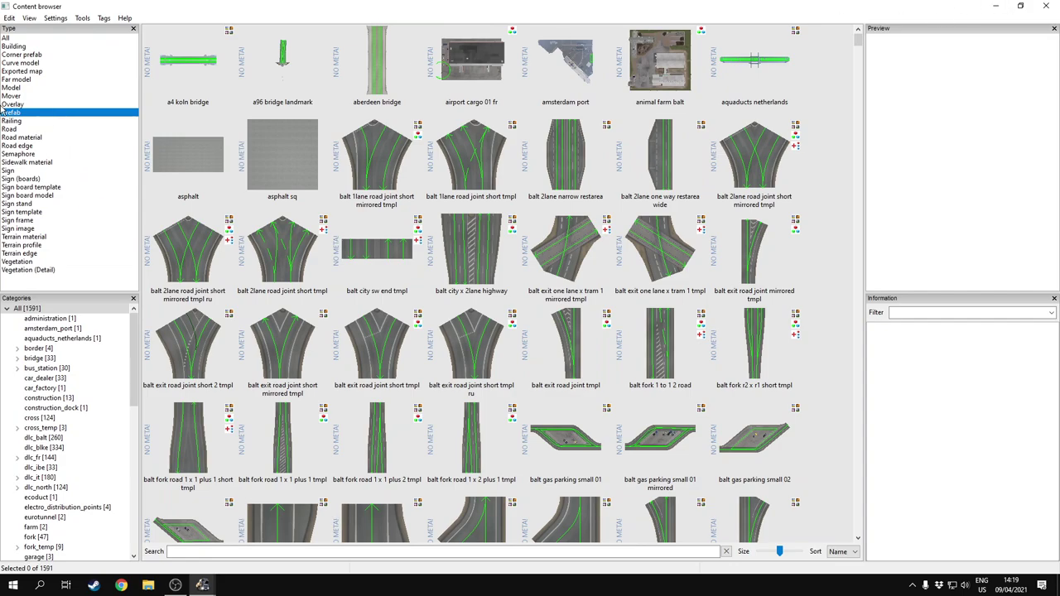
# List the Road assets in the blke category and preview the blke road 1 tmpl ro asset
pyautogui.click(13, 129)
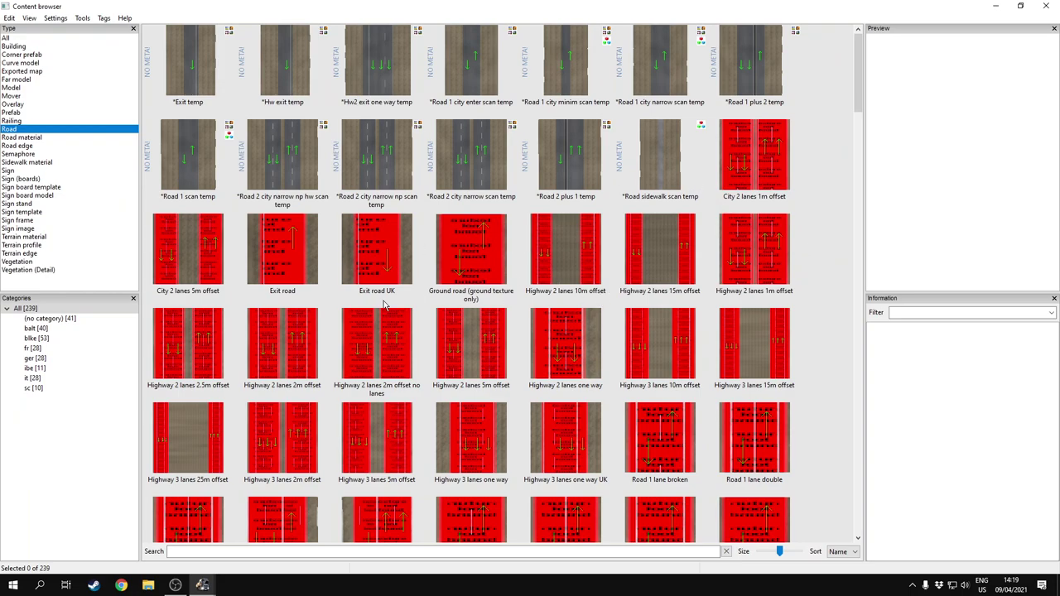
pyautogui.click(31, 337)
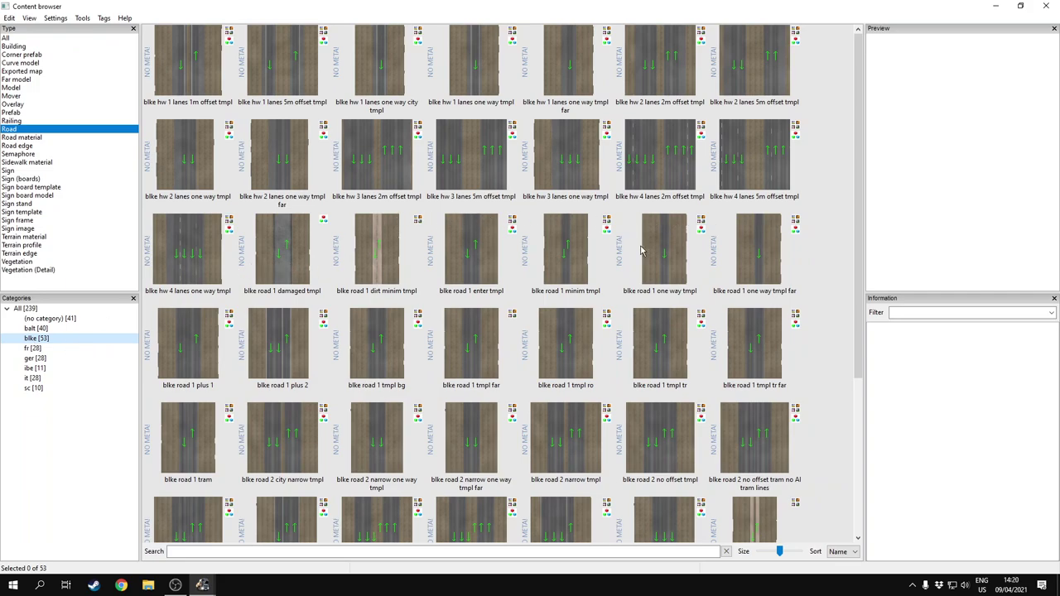
pyautogui.click(567, 339)
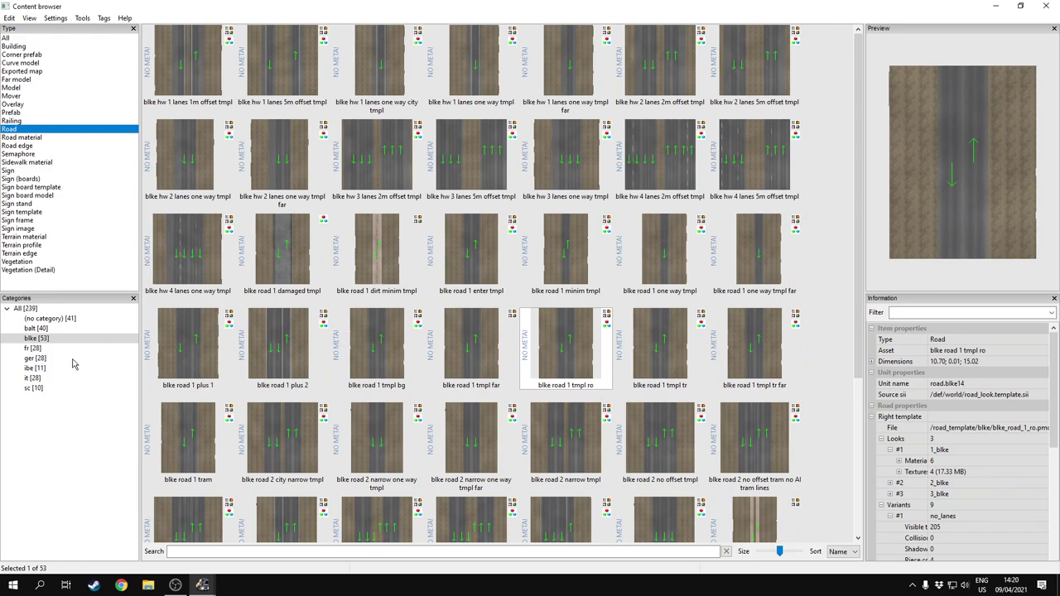
# Look through the road assets in the fr, ger, ibe, it, sc and balt categories
pyautogui.click(49, 349)
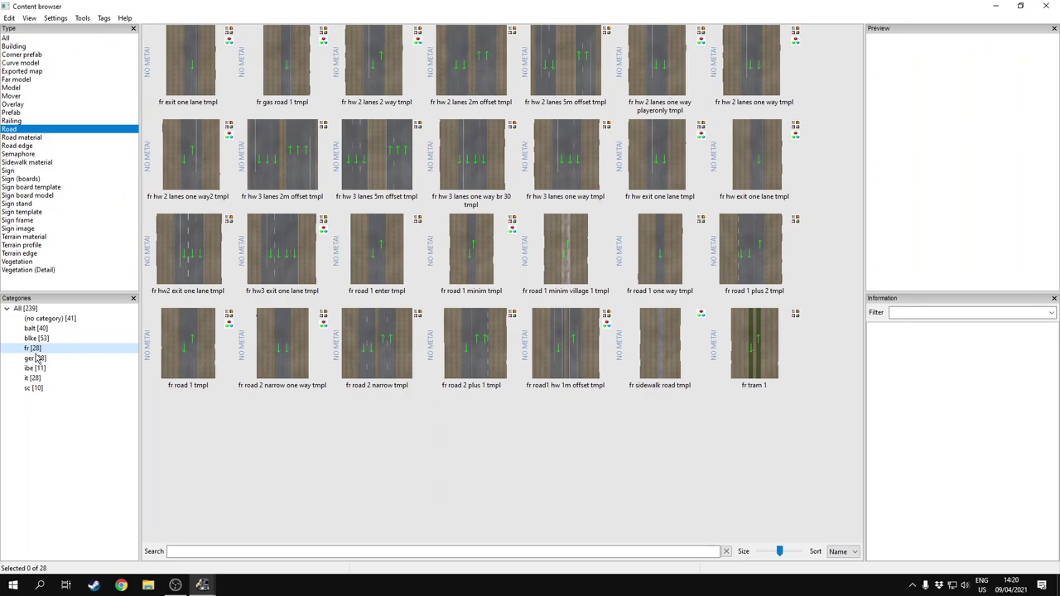
pyautogui.click(37, 359)
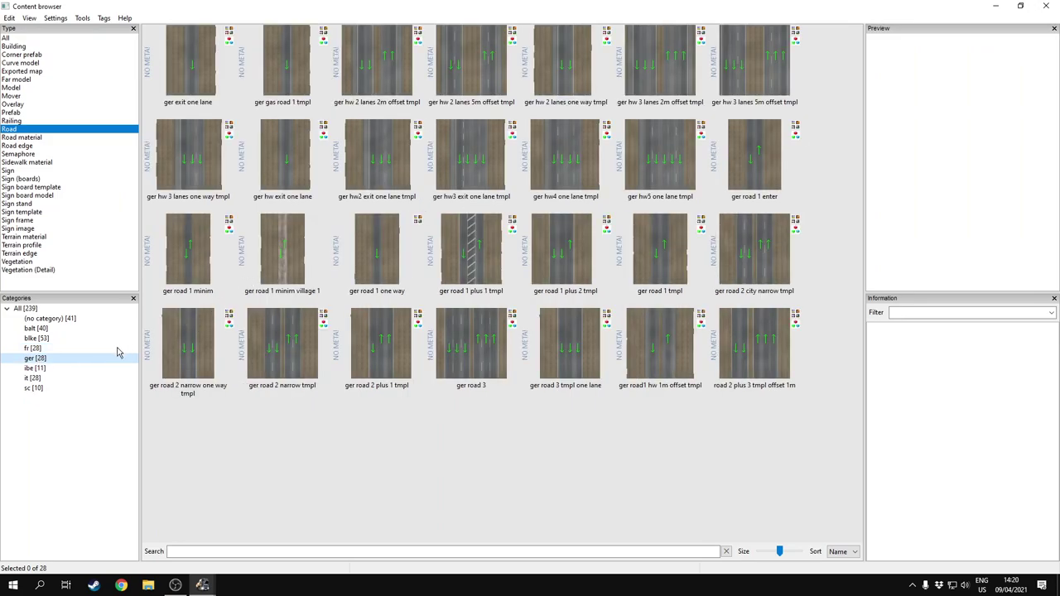
pyautogui.click(63, 370)
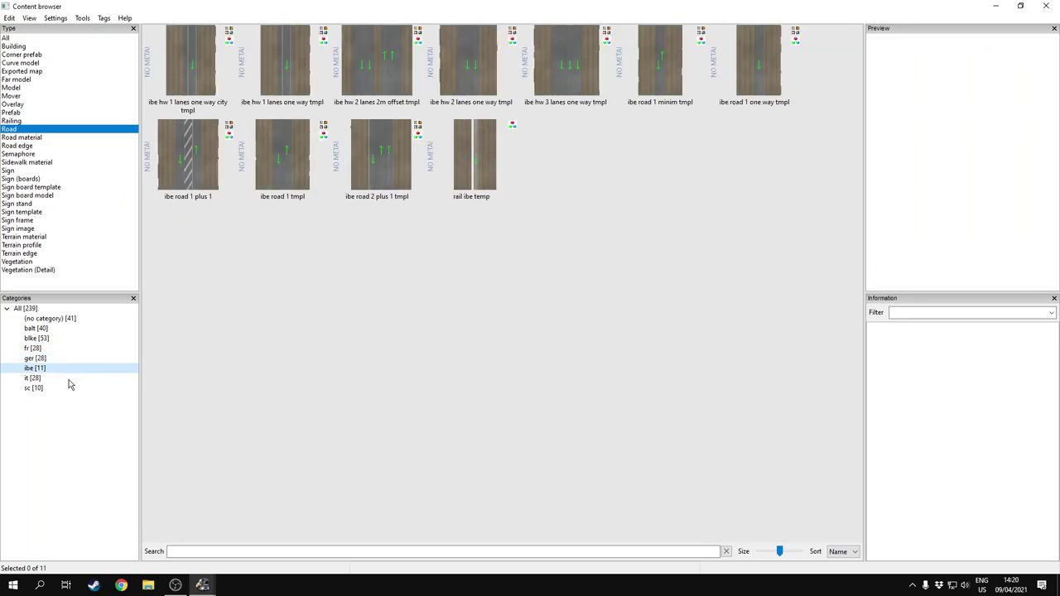
pyautogui.click(70, 380)
pyautogui.click(28, 388)
pyautogui.press('Up')
pyautogui.click(49, 318)
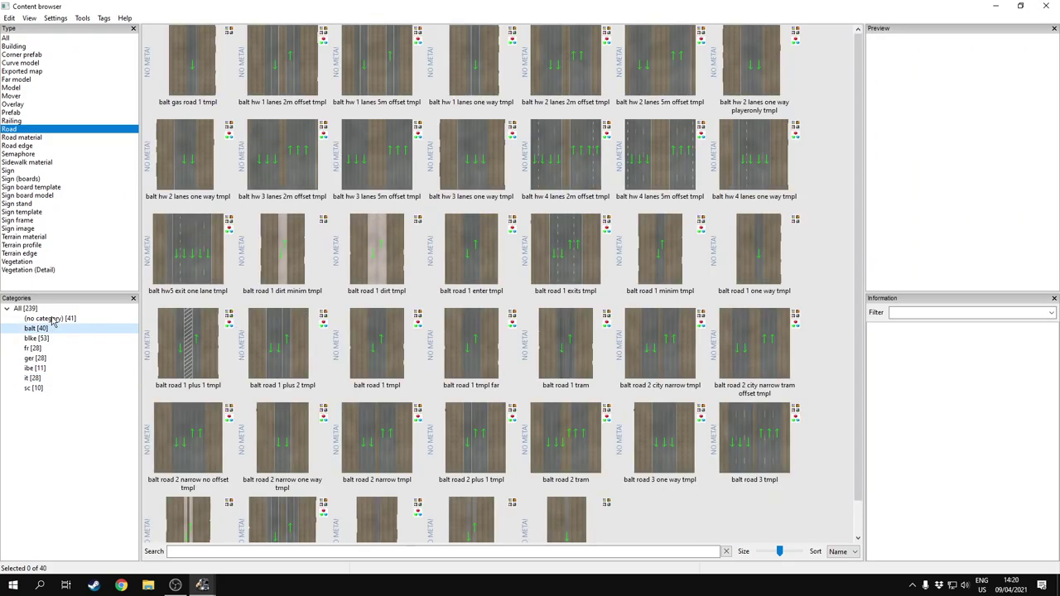
# Return to the blke road category and choose blke road 1 tmpl ro for insertion into the map
pyautogui.click(45, 340)
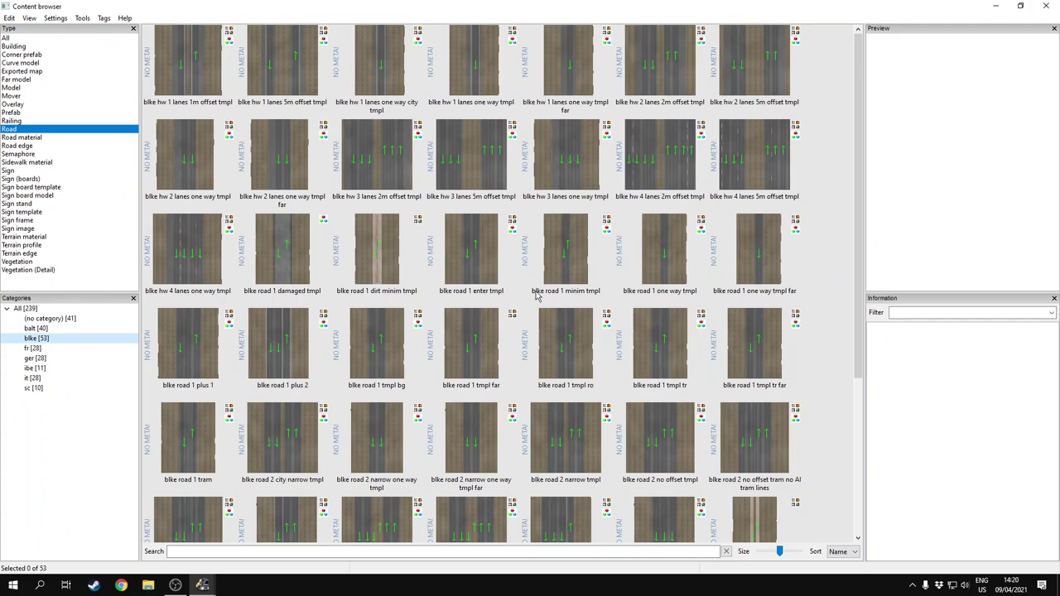
pyautogui.rightClick(569, 351)
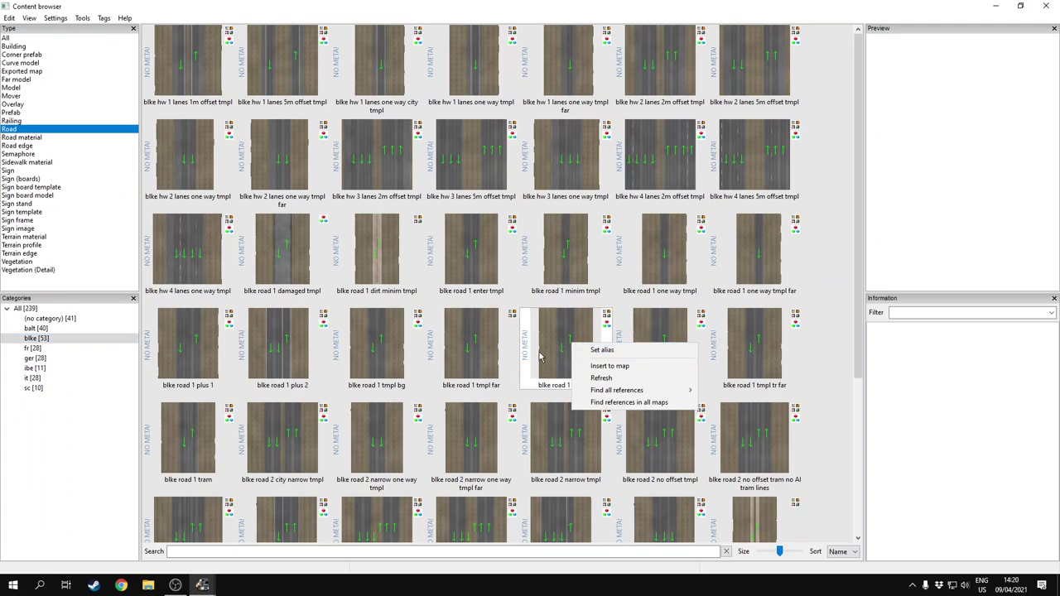
pyautogui.click(565, 356)
pyautogui.rightClick(577, 349)
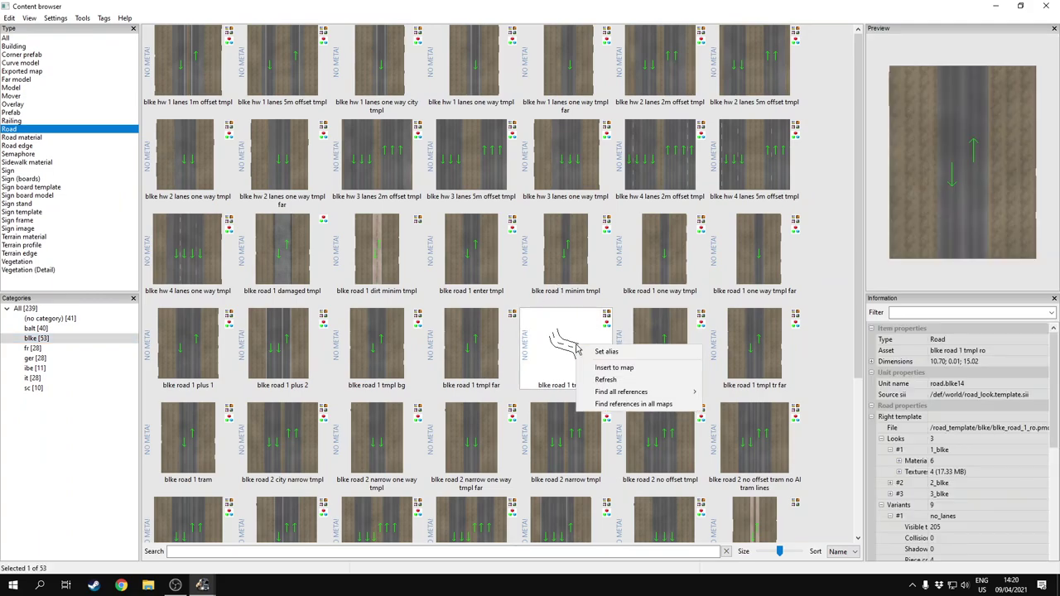
pyautogui.click(584, 343)
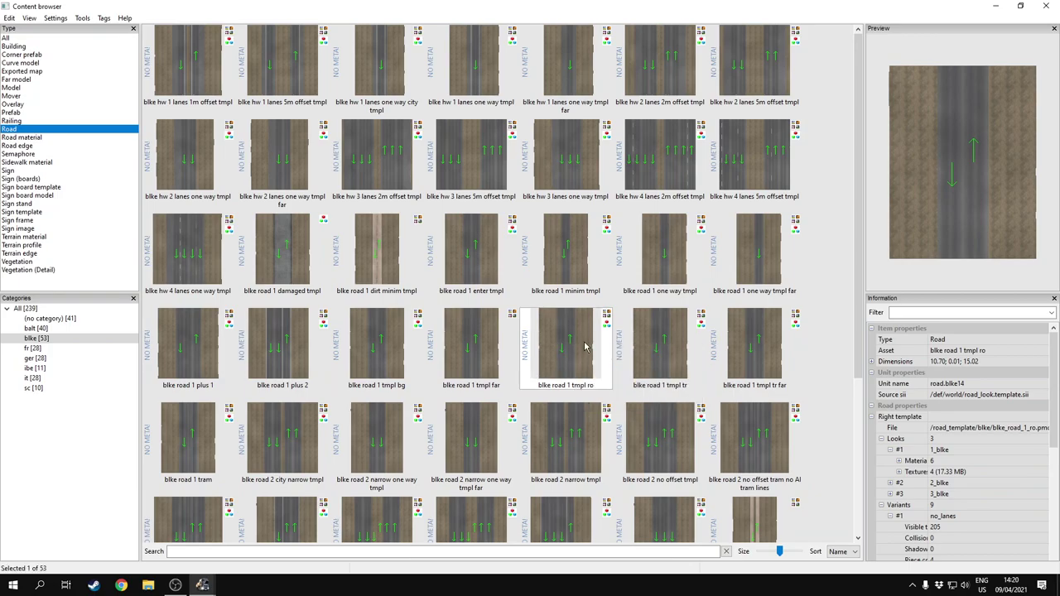
pyautogui.doubleClick(572, 337)
pyautogui.press('space')
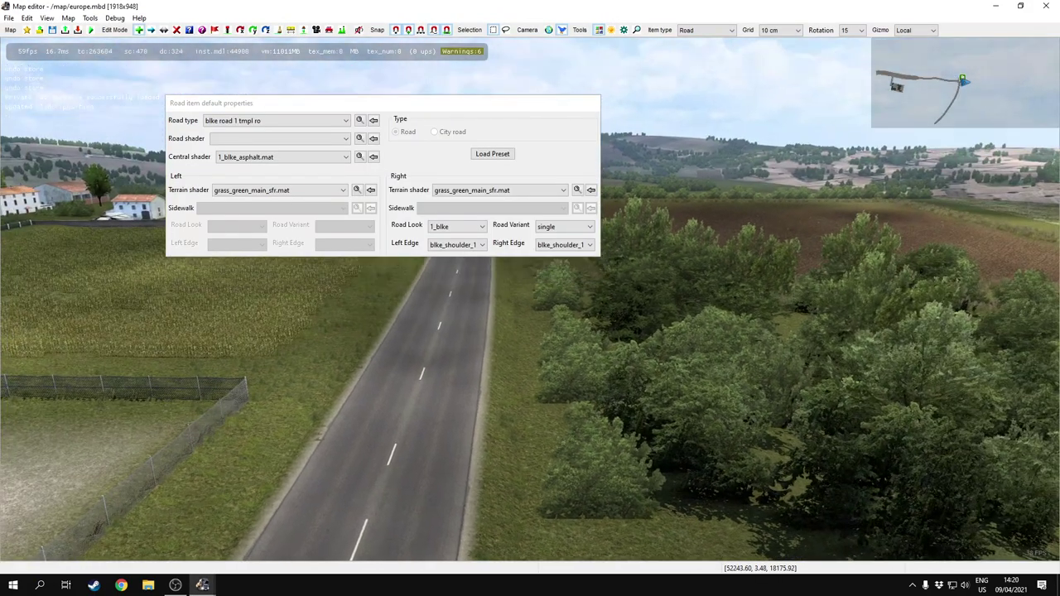
# Fly to the open end of the existing road and reposition the road default properties dialog over the black area
pyautogui.press('w')
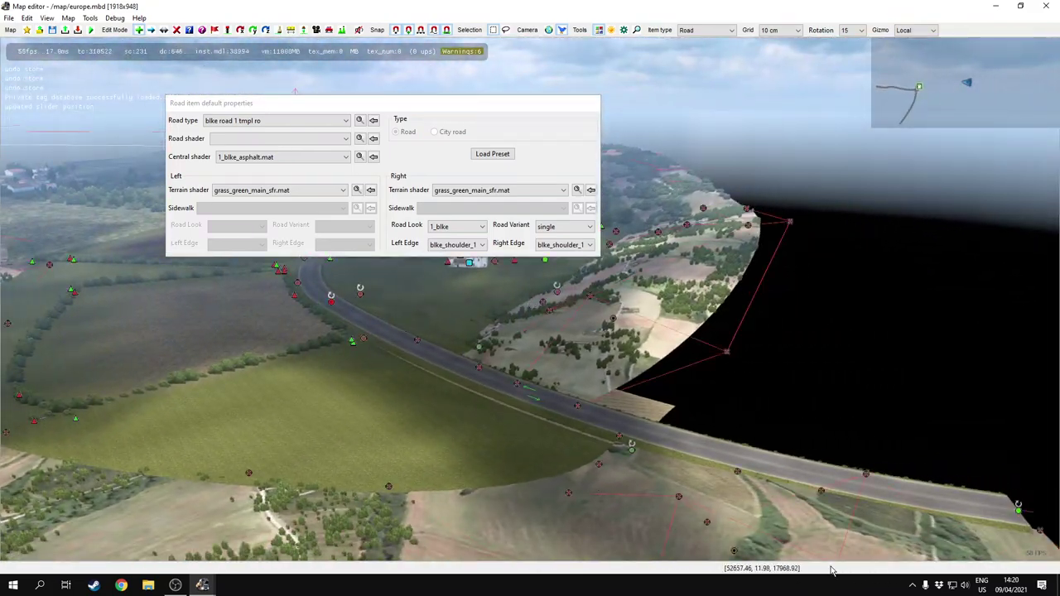
pyautogui.press('space')
pyautogui.press('space')
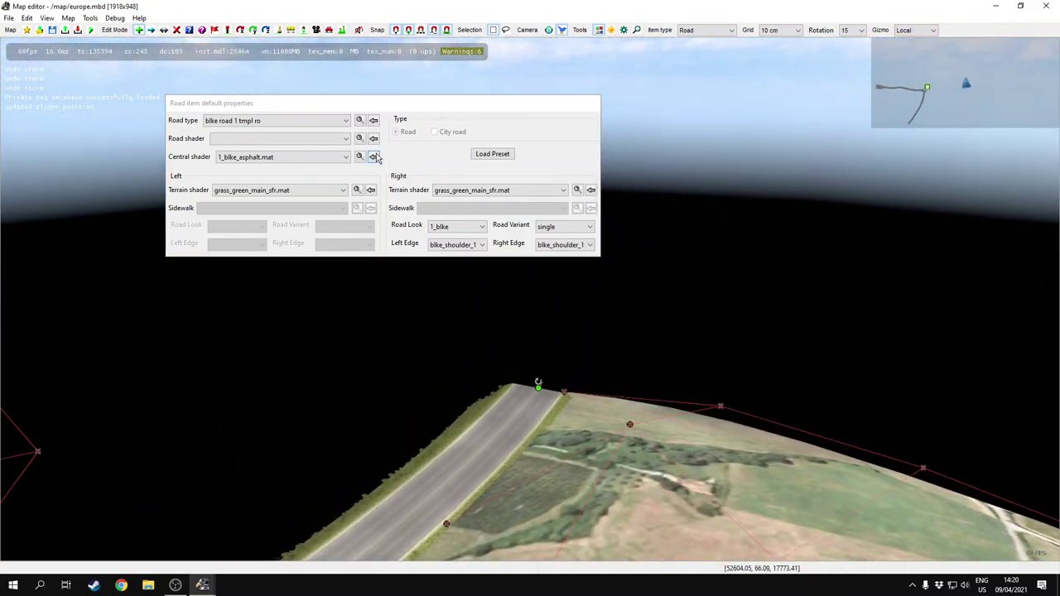
pyautogui.moveTo(362, 110); pyautogui.dragTo(814, 301)
pyautogui.moveTo(710, 298); pyautogui.dragTo(376, 193)
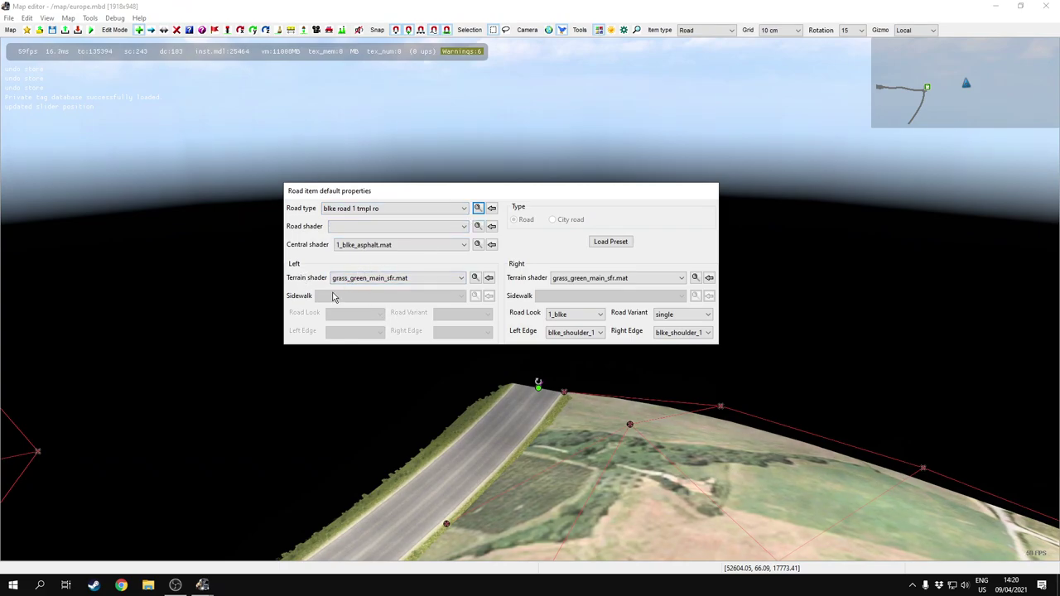
# Examine the grass verge and surface near the road's open end, moving the default properties dialog aside and back
pyautogui.moveTo(421, 405); pyautogui.dragTo(331, 406, button='right')
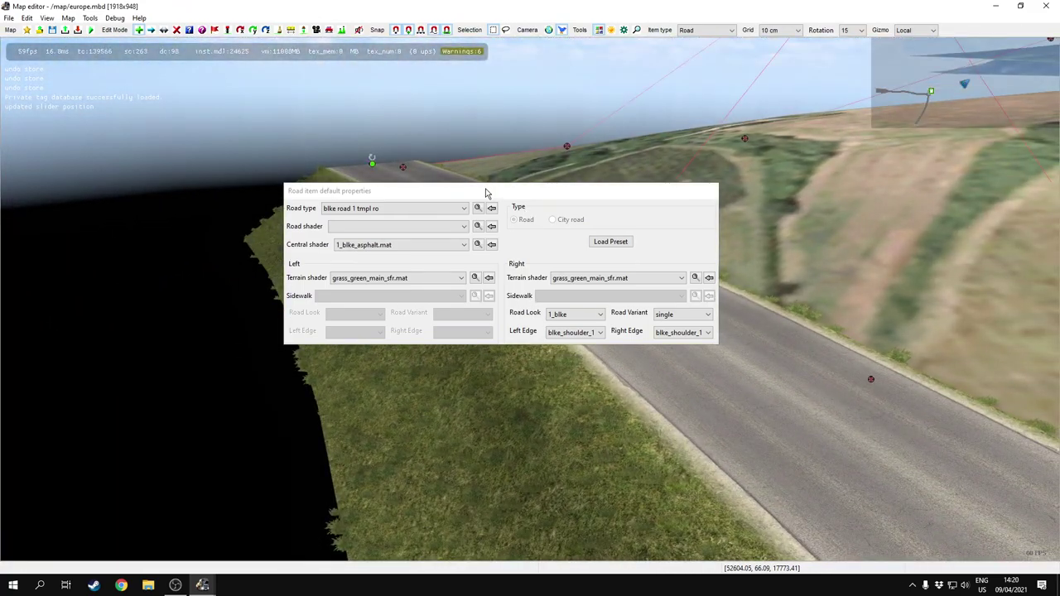
pyautogui.moveTo(487, 193); pyautogui.dragTo(859, 258)
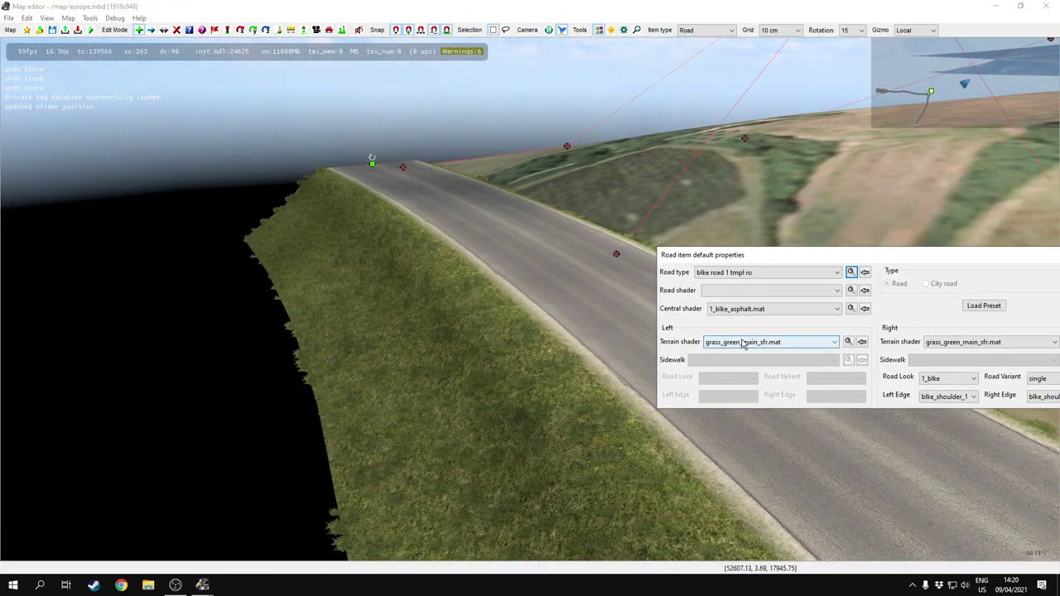
pyautogui.moveTo(403, 390); pyautogui.dragTo(356, 381, button='right')
pyautogui.scroll(-5, 356, 381)
pyautogui.scroll(-4, 600, 293)
pyautogui.moveTo(599, 293)
pyautogui.mouseDown(button='right')
pyautogui.moveTo(630, 286)
pyautogui.moveTo(605, 282)
pyautogui.moveTo(599, 293)
pyautogui.mouseUp(button='right')
pyautogui.moveTo(600, 350); pyautogui.dragTo(704, 279, button='right')
pyautogui.moveTo(748, 260); pyautogui.dragTo(381, 199)
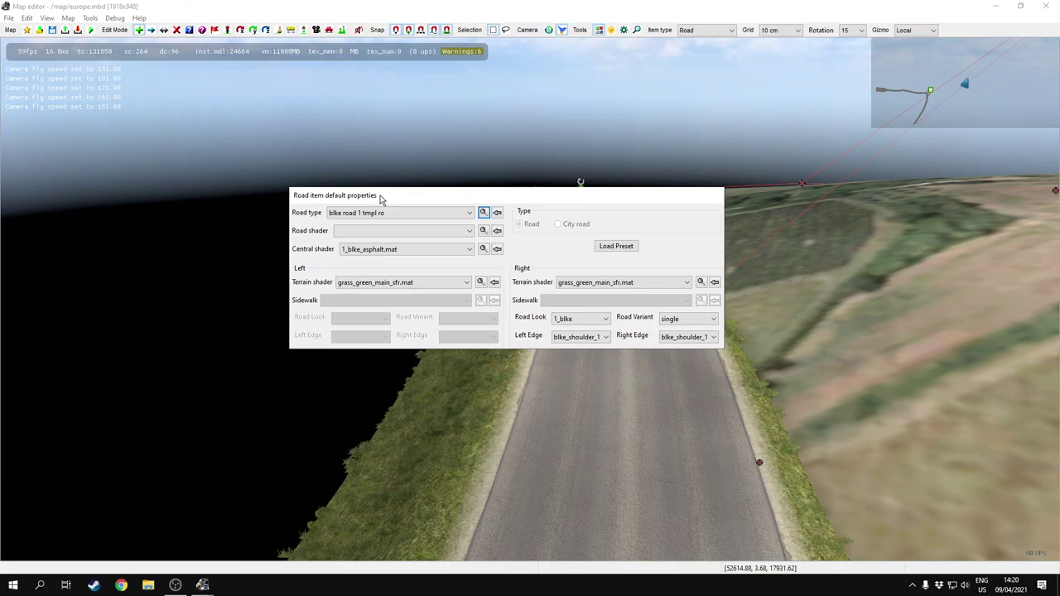
# Review the Left Edge setting against the road's shoulder up close, and widen the dialog to show the full edge names
pyautogui.click(590, 337)
pyautogui.click(516, 450)
pyautogui.moveTo(516, 449); pyautogui.dragTo(503, 523, button='right')
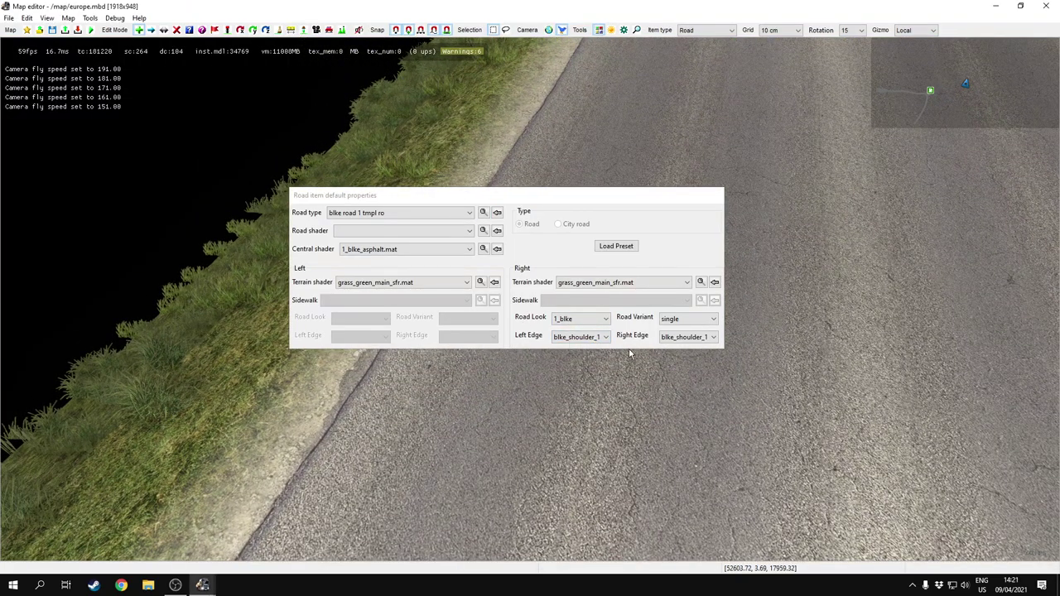
pyautogui.click(590, 339)
pyautogui.click(675, 286)
pyautogui.moveTo(725, 251); pyautogui.dragTo(796, 251)
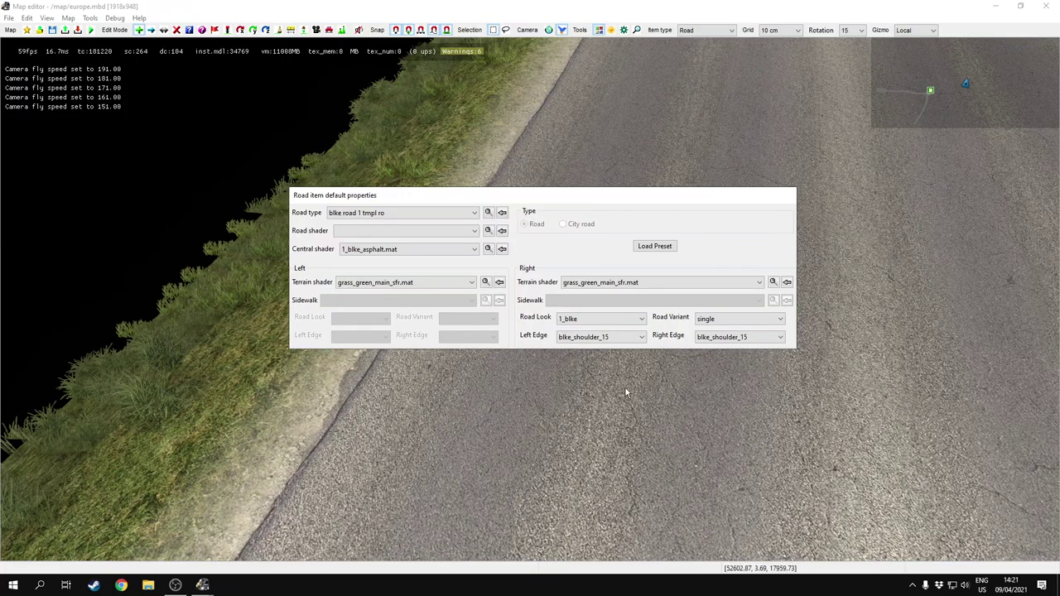
# View the road running between the fields towards the bend and move the default properties dialog out of the way
pyautogui.press('s')
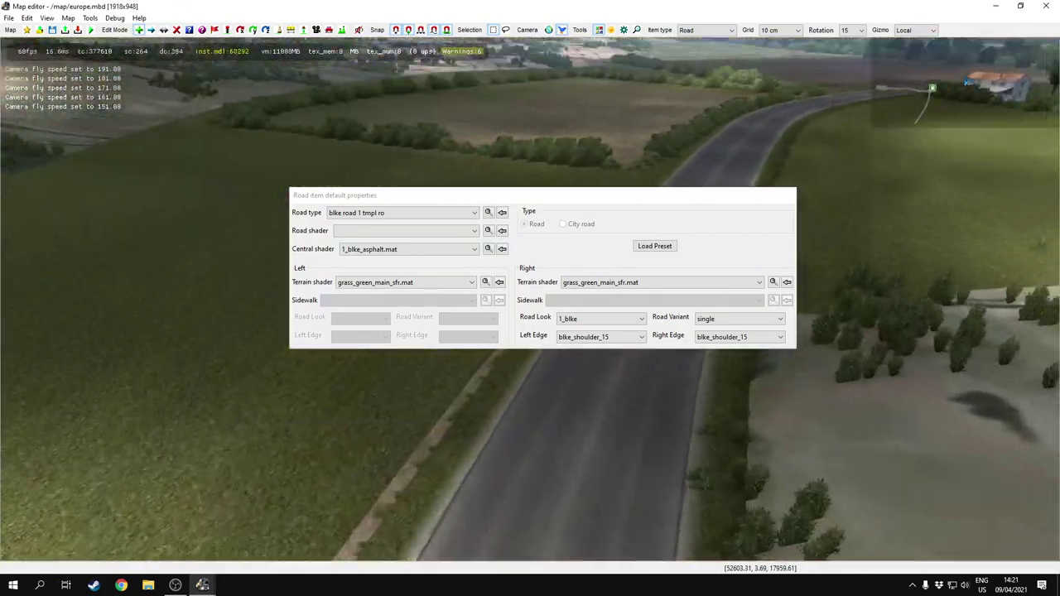
pyautogui.moveTo(496, 323); pyautogui.dragTo(532, 303, button='right')
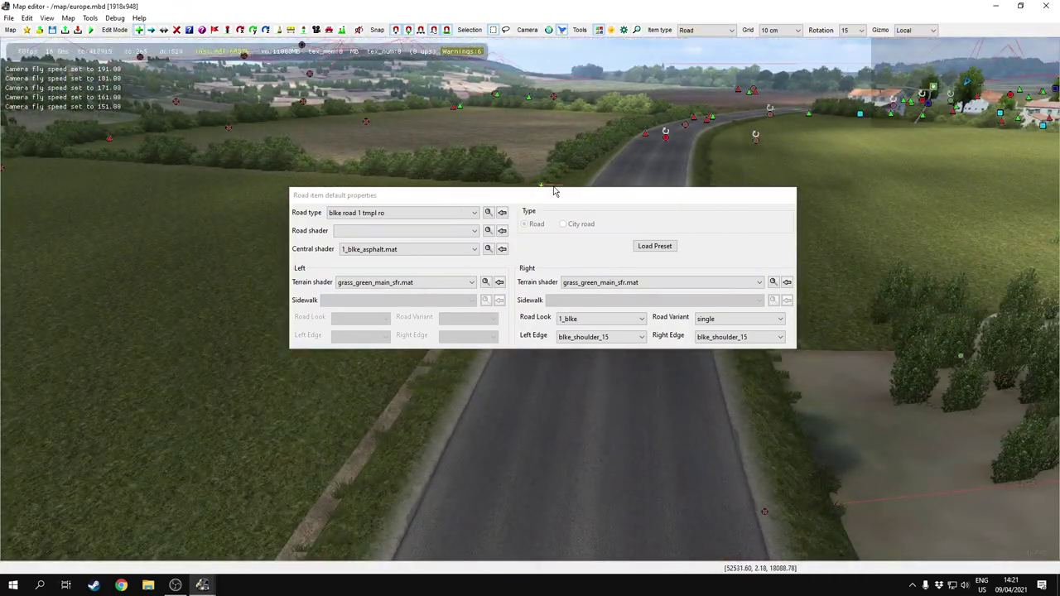
pyautogui.moveTo(573, 195); pyautogui.dragTo(250, 355)
# Try placing a road about 107 m long that meets the existing road near its open end, then undo it
pyautogui.moveTo(530, 298)
pyautogui.mouseDown(button='right')
pyautogui.moveTo(662, 331)
pyautogui.moveTo(563, 248)
pyautogui.moveTo(572, 224)
pyautogui.moveTo(530, 299)
pyautogui.mouseUp(button='right')
pyautogui.press('w')
pyautogui.click(662, 288)
pyautogui.click(667, 286)
pyautogui.press('Escape')
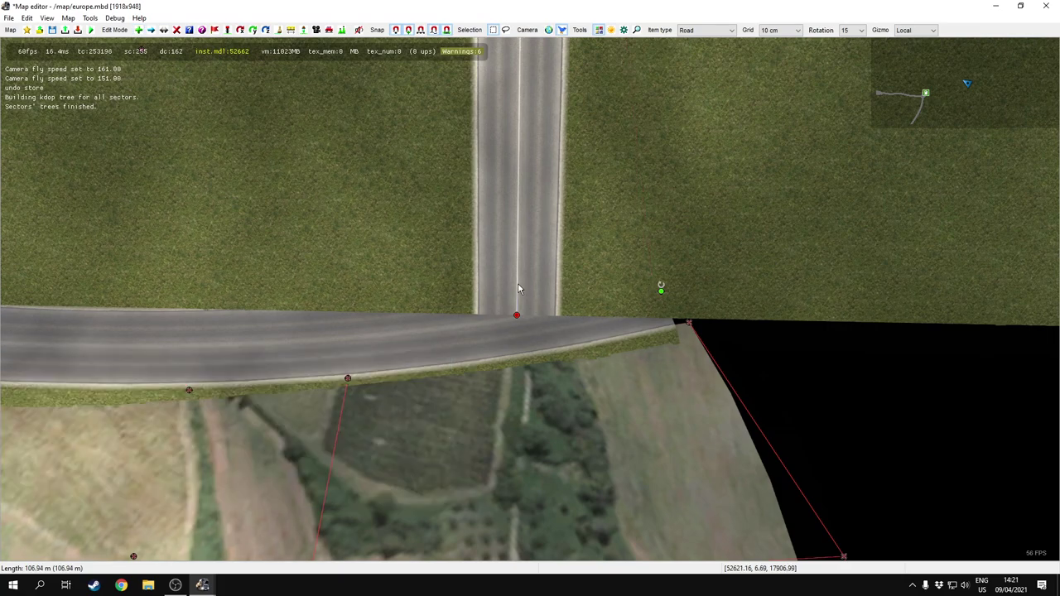
pyautogui.hotkey('ctrl', 'z')
# Place a short road segment on top of the existing road near its open end and raise the segment's start node
pyautogui.press('e')
pyautogui.click(448, 326)
pyautogui.click(601, 289)
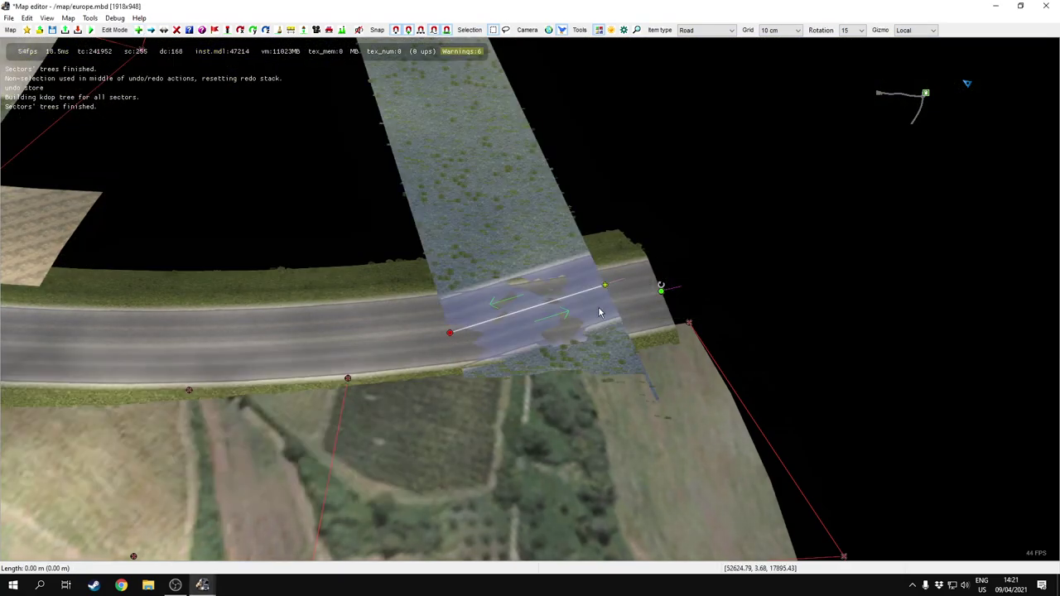
pyautogui.click(449, 335)
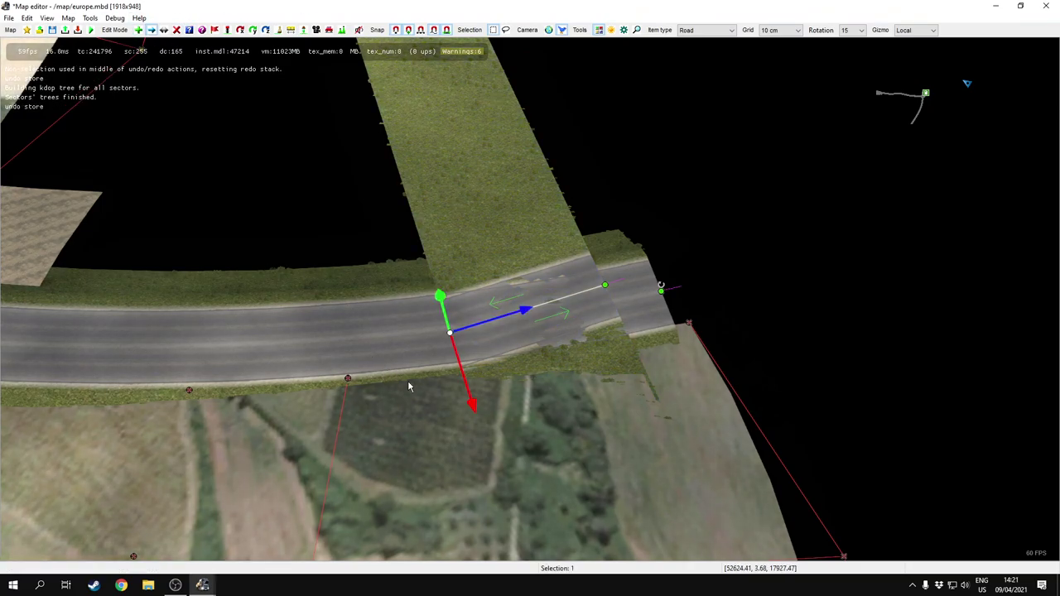
pyautogui.moveTo(448, 315); pyautogui.dragTo(448, 265)
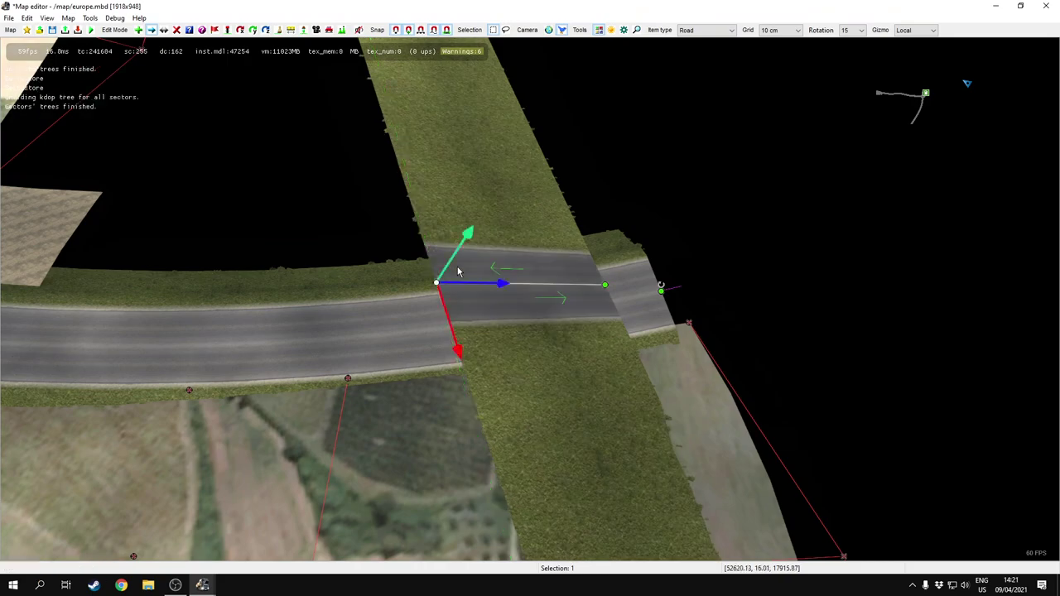
# Try raising the short road segment's other end node, then undo the latest edits
pyautogui.click(605, 286)
pyautogui.moveTo(631, 254); pyautogui.dragTo(659, 181)
pyautogui.click(539, 316)
pyautogui.hotkey('ctrl', 'z')
pyautogui.hotkey('ctrl', 'z')
pyautogui.hotkey('ctrl', 'z')
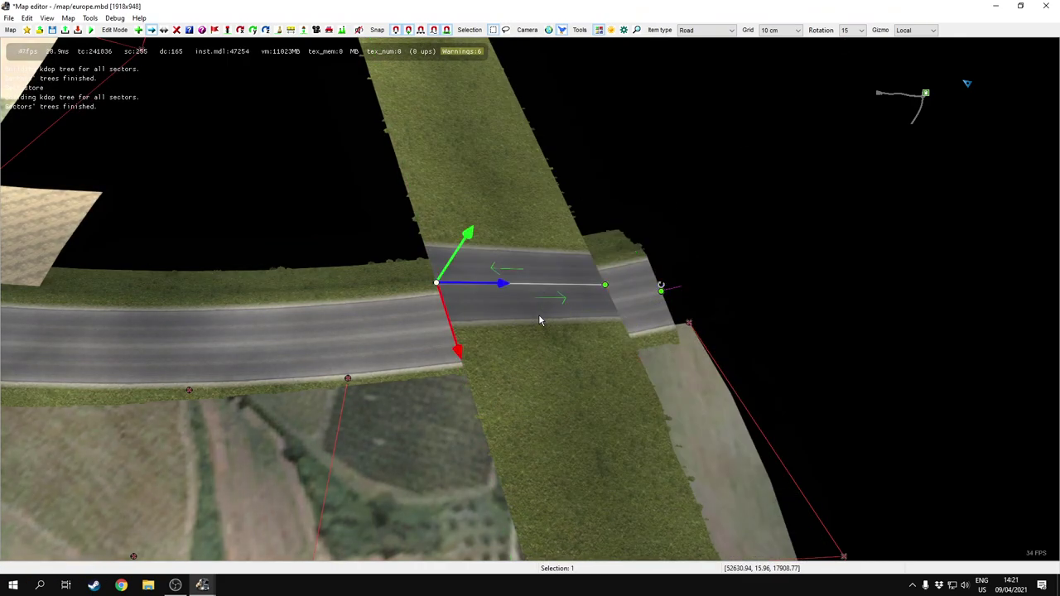
# Undo the last node edit on the short road segment, then raise both its end nodes together above the existing road
pyautogui.hotkey('ctrl', 'z')
pyautogui.click(539, 321)
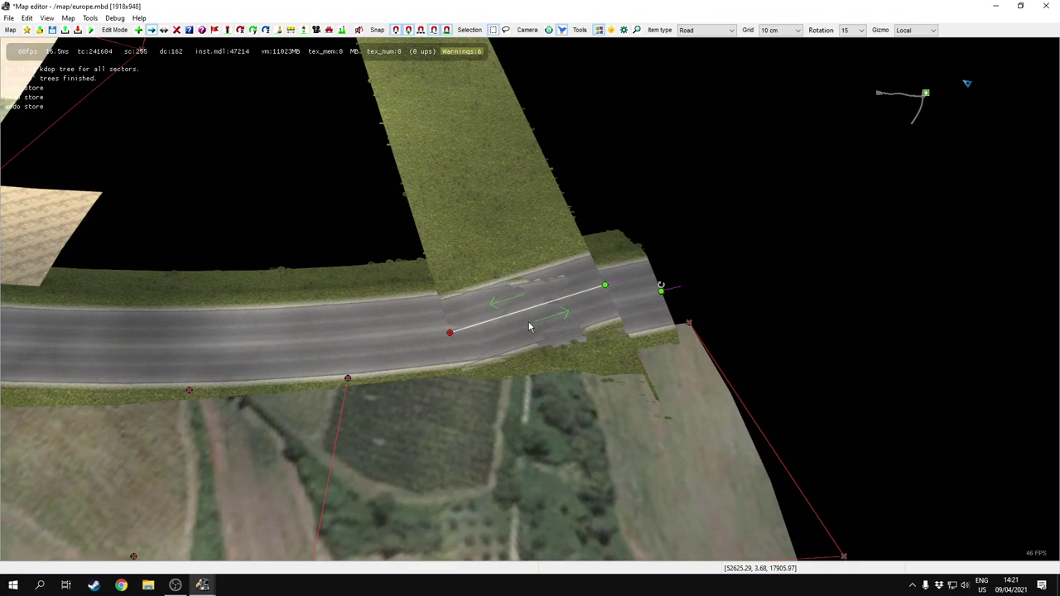
pyautogui.click(448, 332)
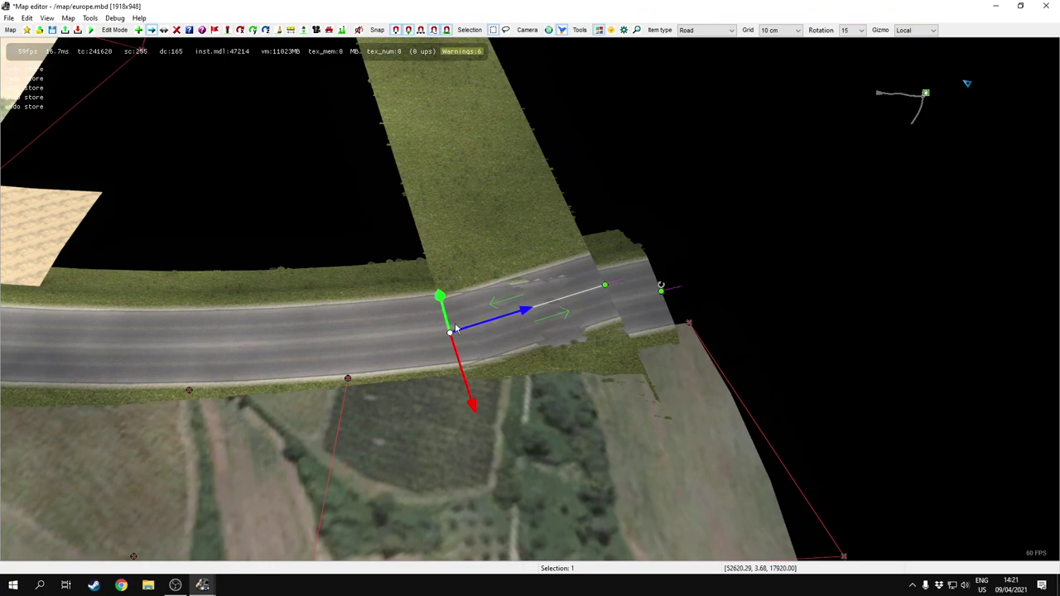
pyautogui.keyDown('ctrl'); pyautogui.click(605, 285); pyautogui.keyUp('ctrl')
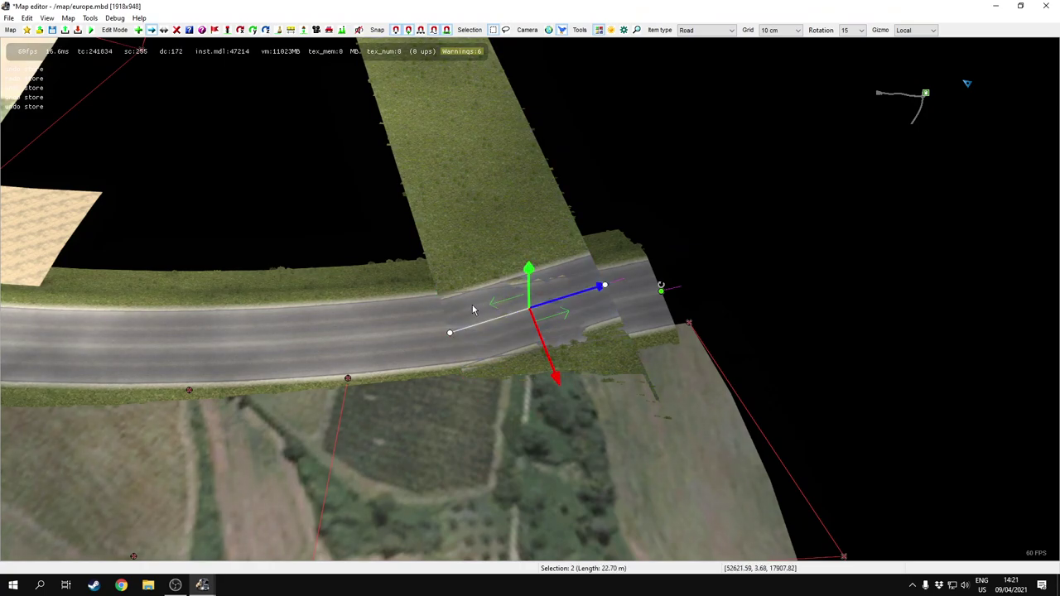
pyautogui.moveTo(531, 291); pyautogui.dragTo(591, 226)
pyautogui.moveTo(553, 372); pyautogui.dragTo(496, 339, button='right')
pyautogui.scroll(4, 530, 298)
pyautogui.scroll(-2, 529, 298)
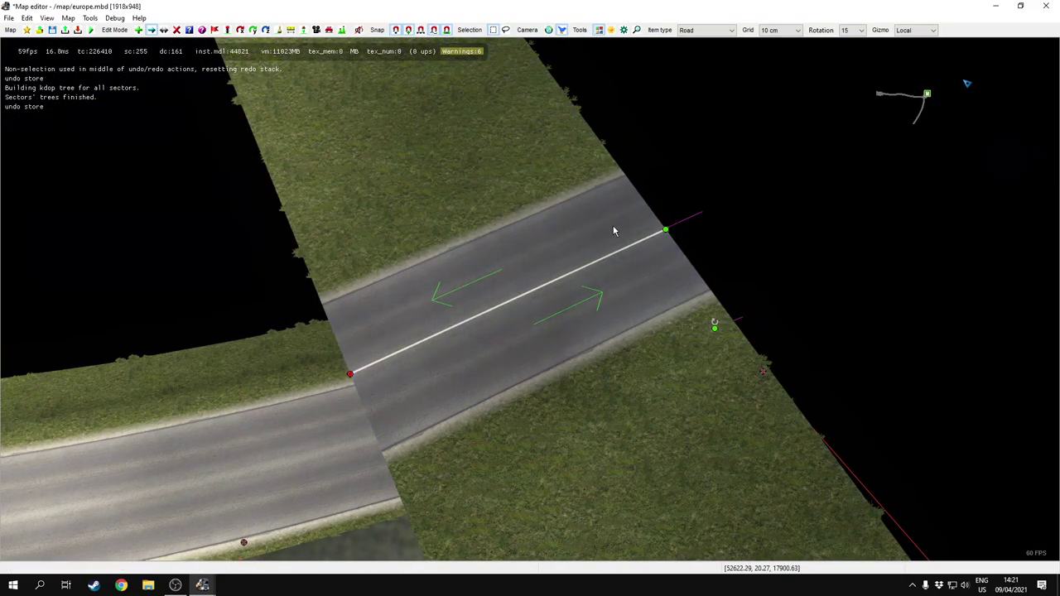
pyautogui.moveTo(598, 263); pyautogui.dragTo(476, 312, button='right')
pyautogui.scroll(-3, 529, 298)
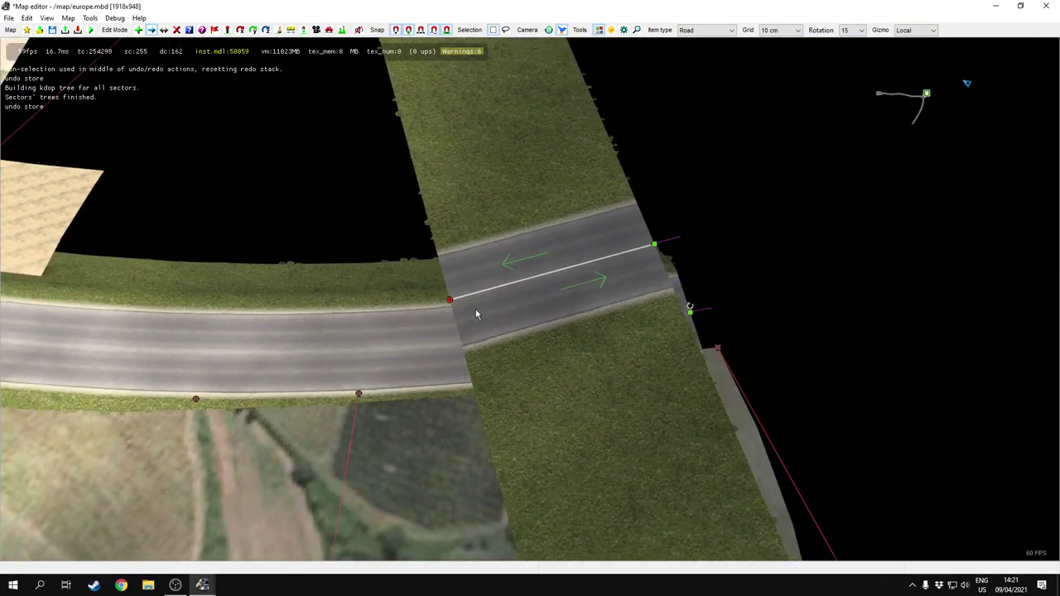
# Delete the raised road segment and set the default road variant to broken
pyautogui.press('d')
pyautogui.click(450, 298)
pyautogui.press('e')
pyautogui.click(361, 478)
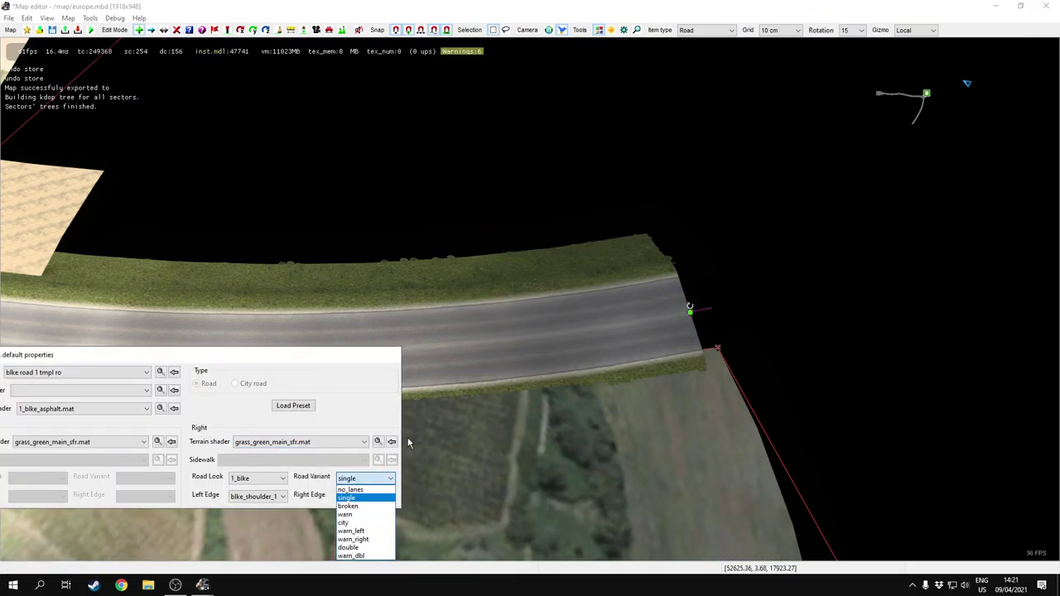
pyautogui.click(361, 489)
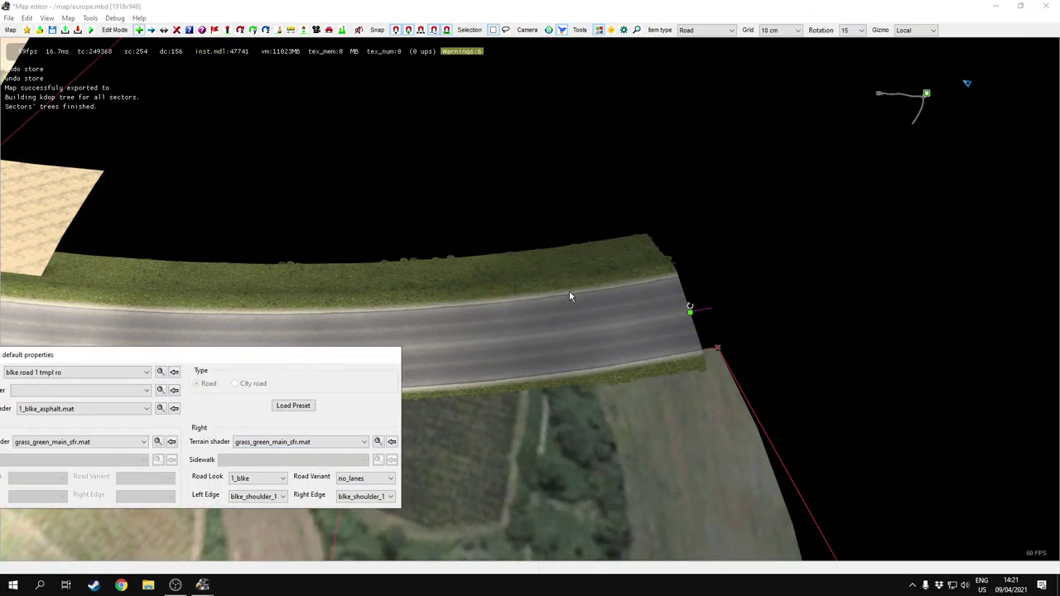
pyautogui.click(340, 479)
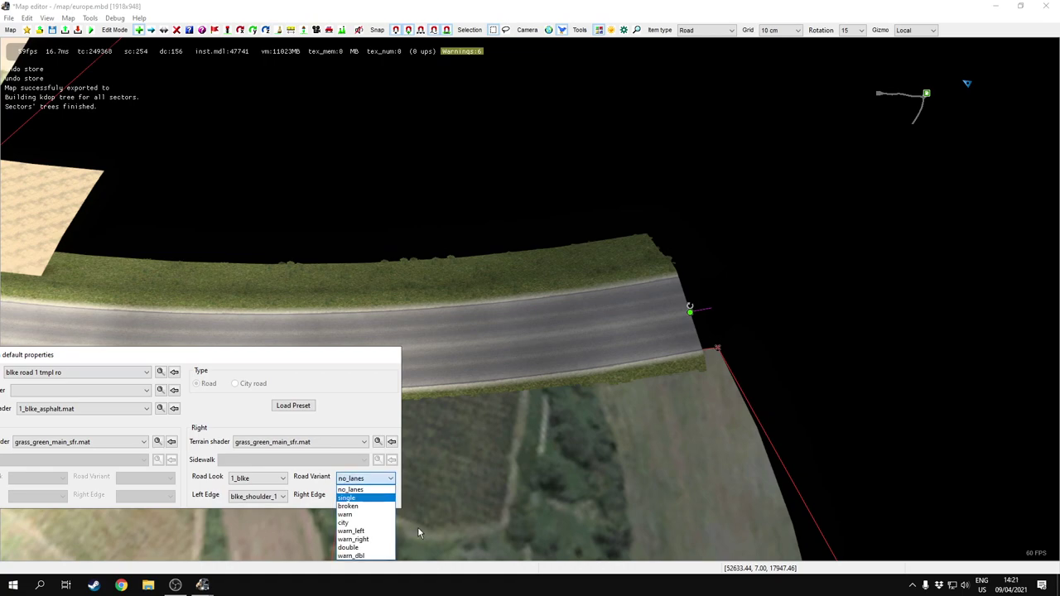
pyautogui.click(362, 508)
# Place a short broken-variant road segment over the existing road, stretch its start node back and raise both end nodes
pyautogui.click(592, 325)
pyautogui.press('v')
pyautogui.moveTo(492, 341); pyautogui.dragTo(397, 351)
pyautogui.keyDown('ctrl'); pyautogui.click(598, 330); pyautogui.keyUp('ctrl')
pyautogui.moveTo(487, 315); pyautogui.dragTo(528, 238)
# Delete the raised broken-variant segment and set the default road variant to warn
pyautogui.press('d')
pyautogui.click(372, 291)
pyautogui.press('e')
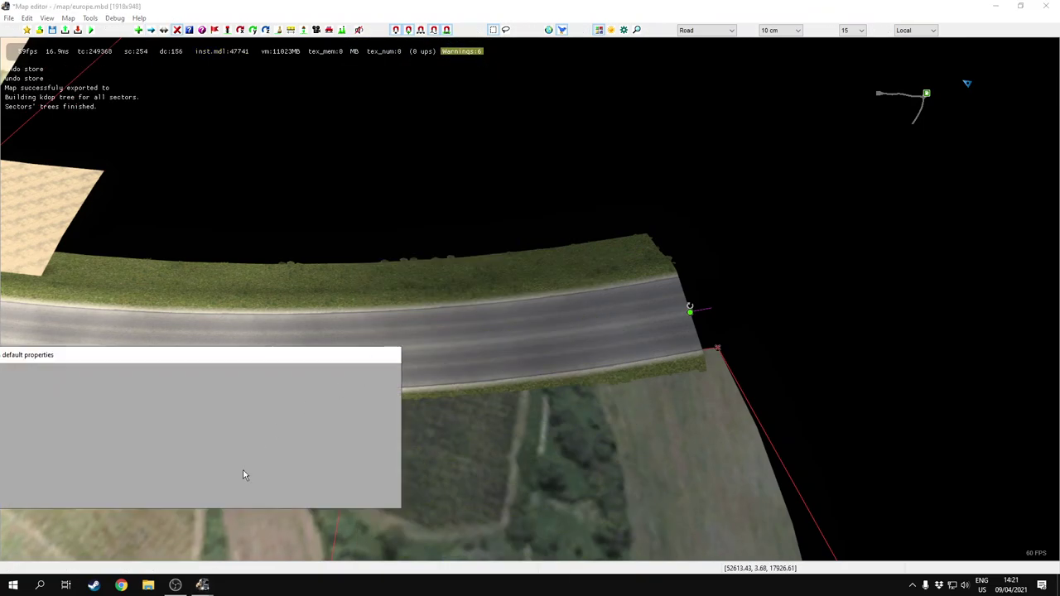
pyautogui.click(366, 479)
pyautogui.click(345, 514)
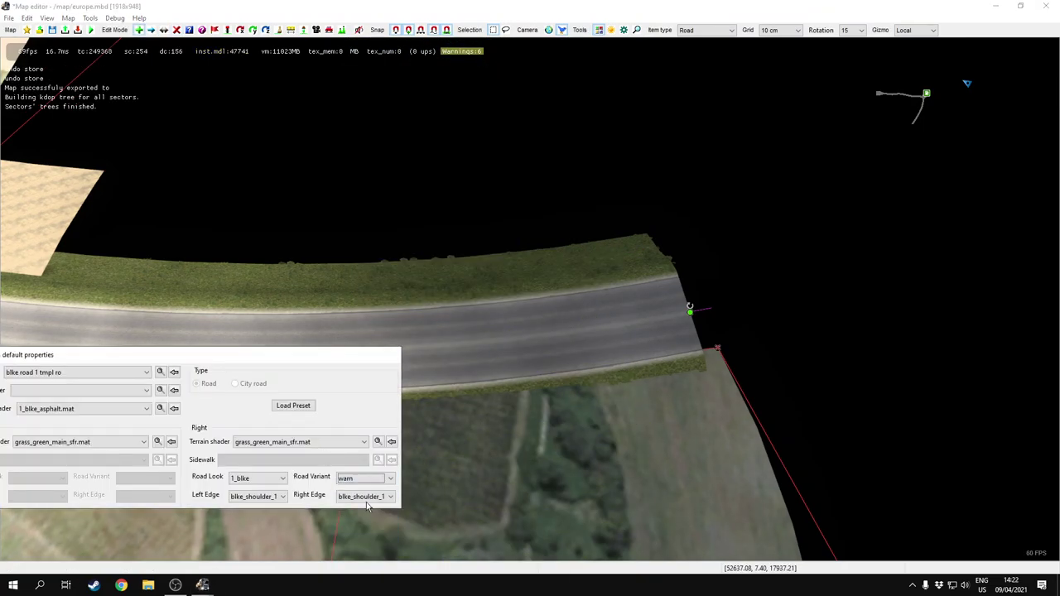
# Place a short warn-variant road segment over the existing road and select both its end nodes
pyautogui.click(664, 294)
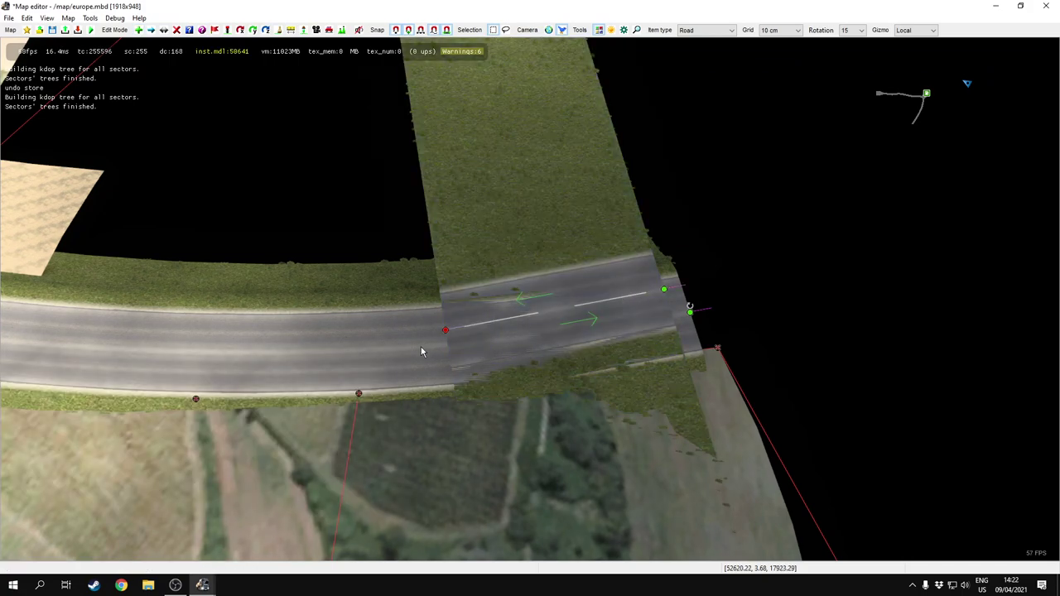
pyautogui.click(446, 328)
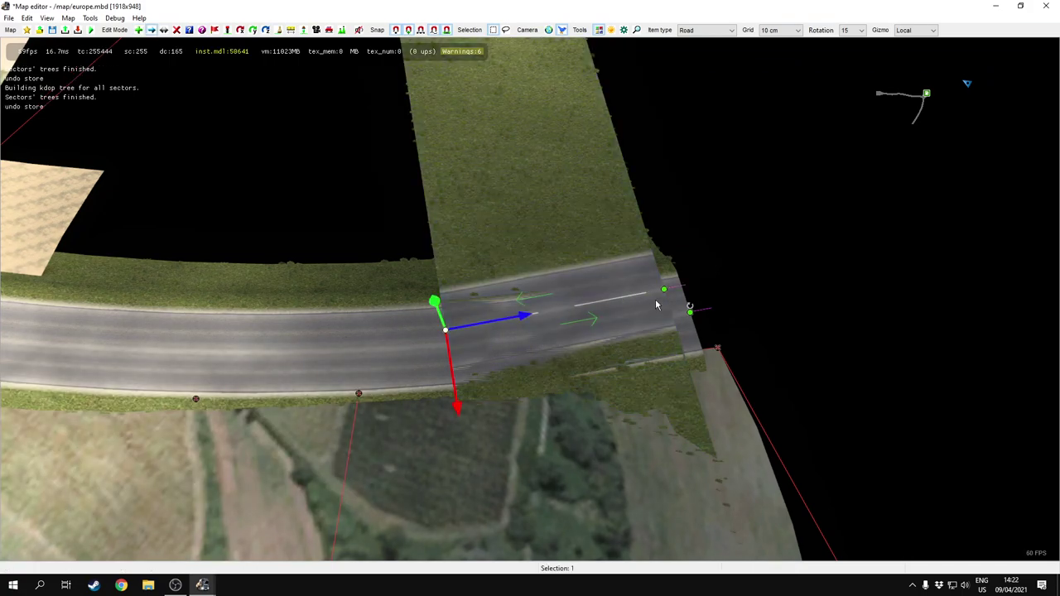
pyautogui.keyDown('ctrl'); pyautogui.click(663, 290); pyautogui.keyUp('ctrl')
pyautogui.moveTo(549, 284); pyautogui.dragTo(572, 254, button='right')
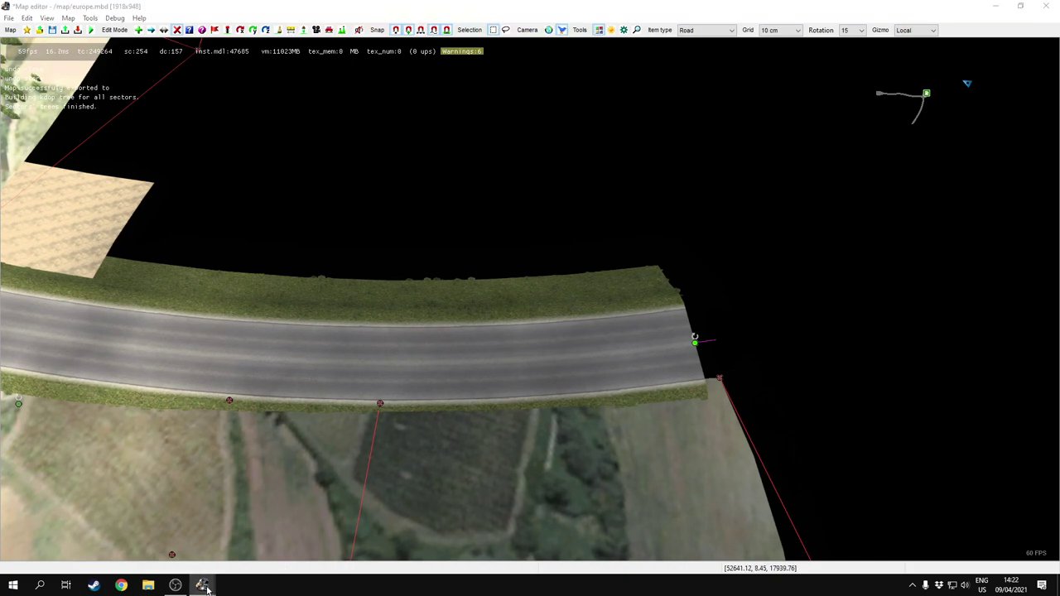
# Return to the map editor window and set the default road variant to double
pyautogui.click(284, 541)
pyautogui.click(994, 6)
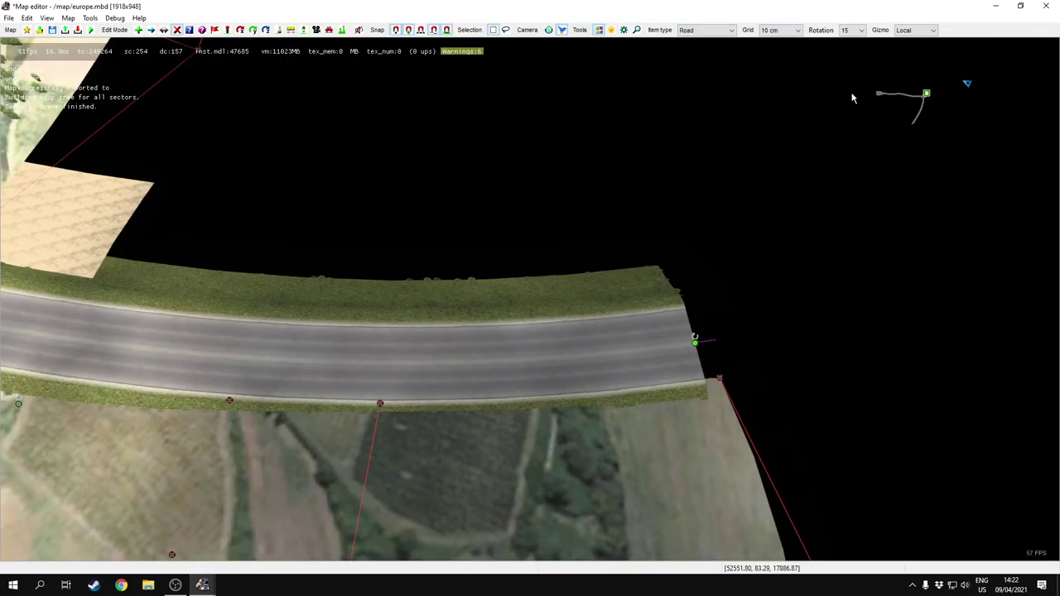
pyautogui.press('e')
pyautogui.click(373, 498)
pyautogui.click(328, 475)
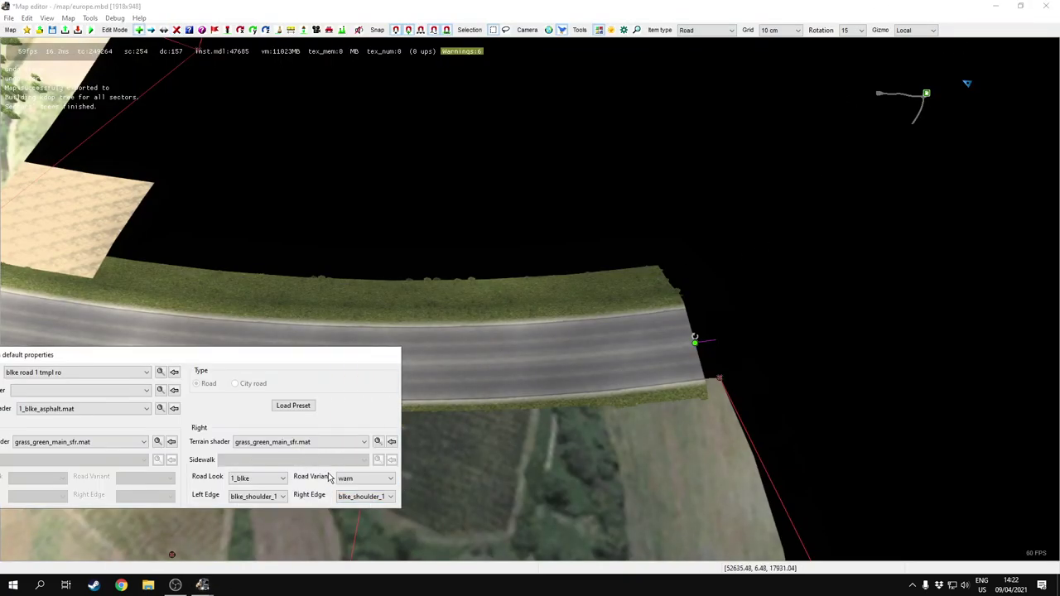
pyautogui.click(346, 478)
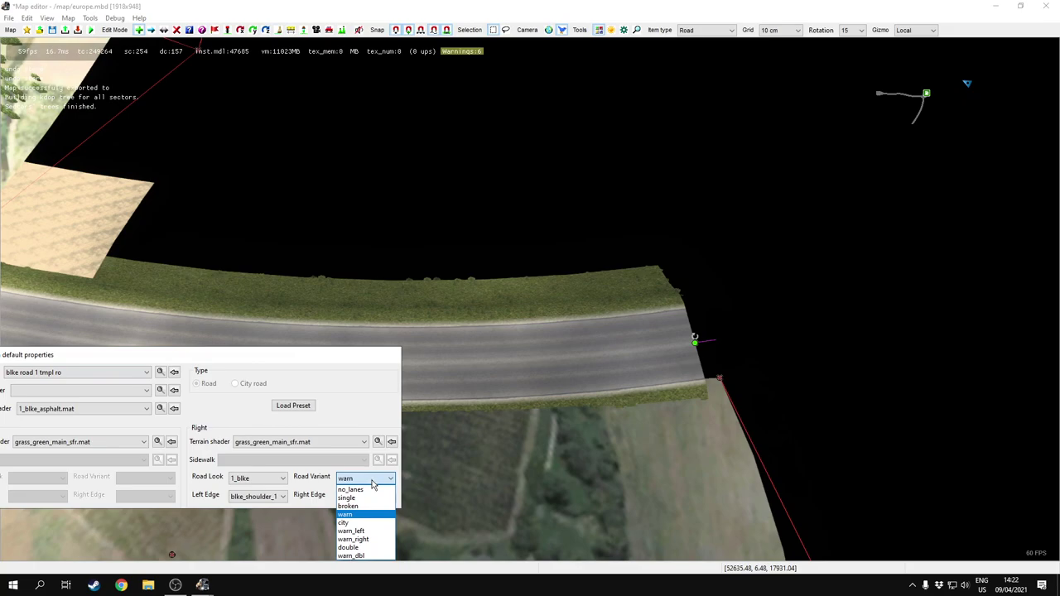
pyautogui.click(348, 547)
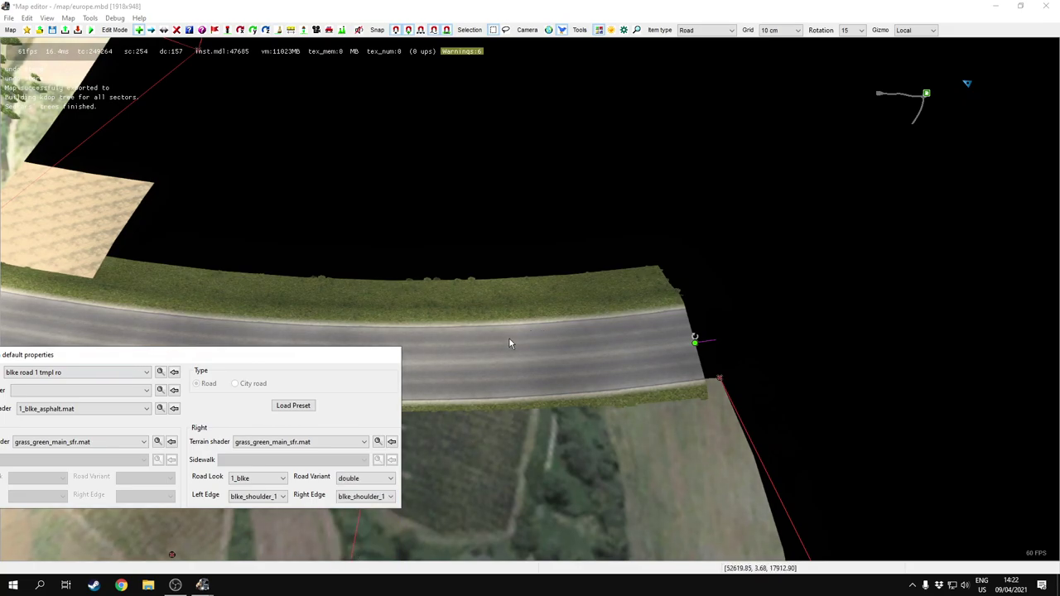
# Place a short double-variant road segment on the existing road, then delete it
pyautogui.click(510, 339)
pyautogui.press('d')
pyautogui.click(508, 338)
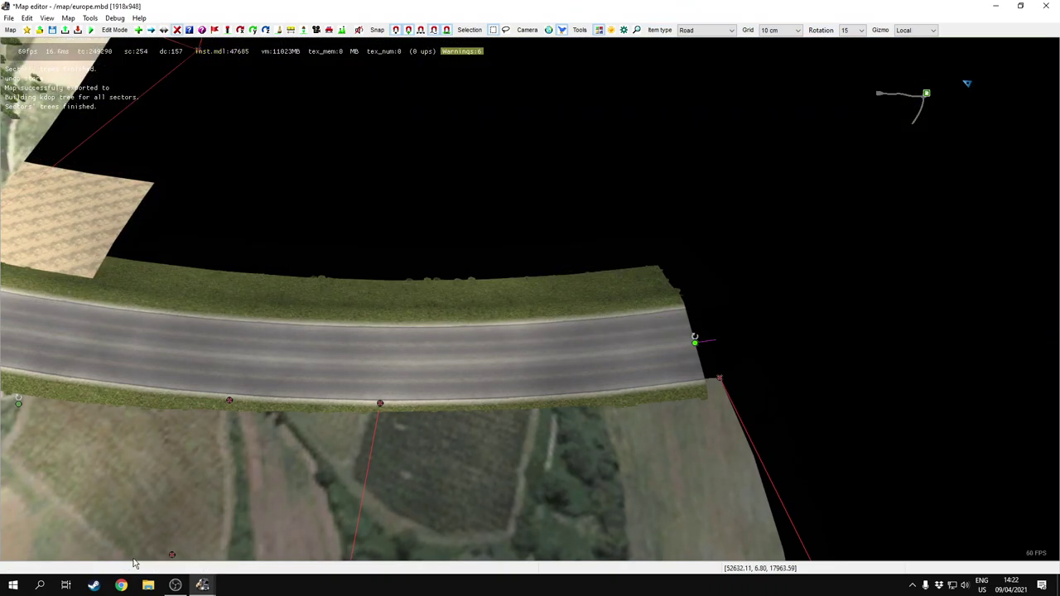
# Switch the default road look to a different option and place a short segment near the existing road's open end
pyautogui.press('e')
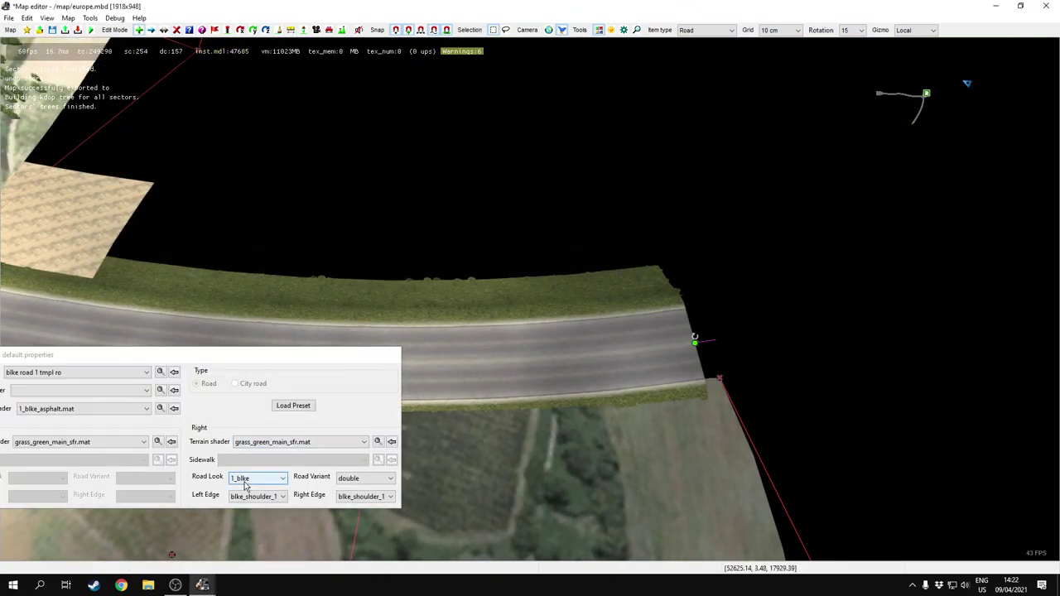
pyautogui.click(243, 482)
pyautogui.click(247, 498)
pyautogui.click(558, 364)
pyautogui.click(647, 347)
pyautogui.press('d')
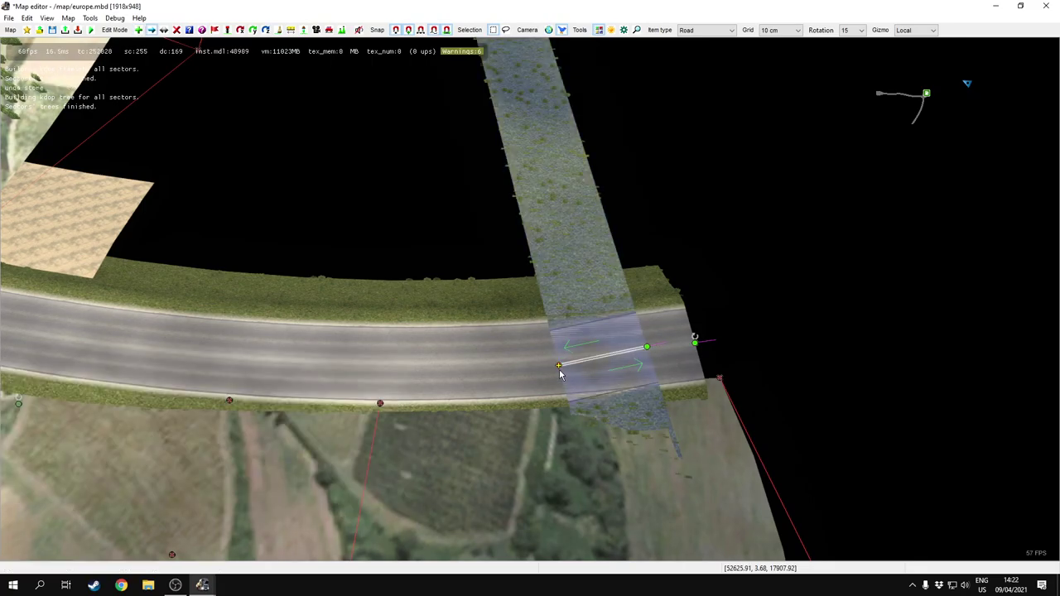
# Stretch the new segment along the existing road to about 28.5 m and raise both its end nodes
pyautogui.moveTo(559, 368); pyautogui.dragTo(444, 386)
pyautogui.click(612, 357)
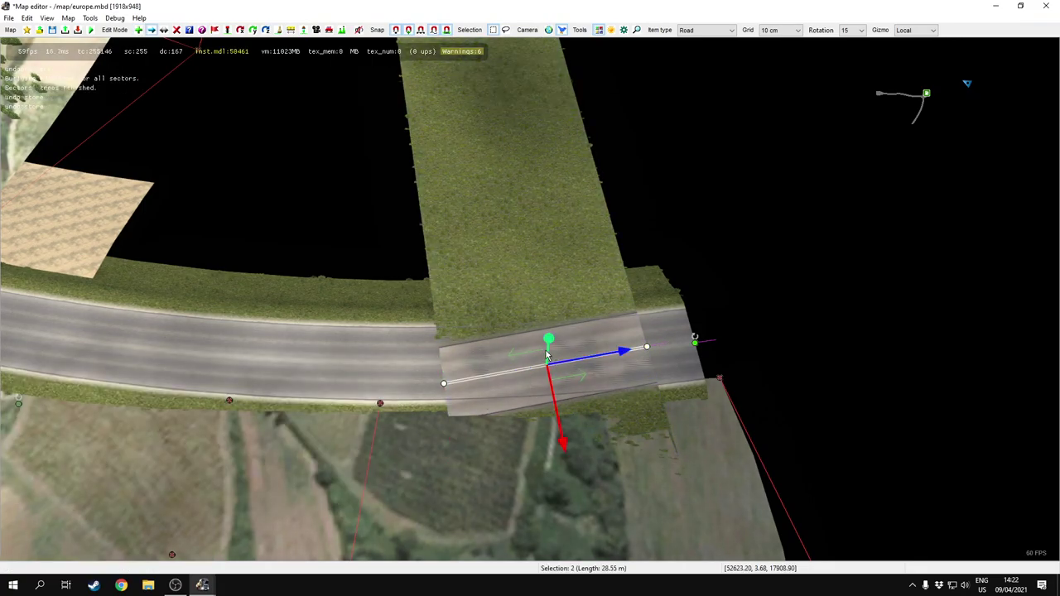
pyautogui.moveTo(549, 340); pyautogui.dragTo(555, 252)
pyautogui.moveTo(521, 309); pyautogui.dragTo(563, 339, button='right')
# Delete the raised segment and set the default road look to 3_blke
pyautogui.press('d')
pyautogui.click(454, 313)
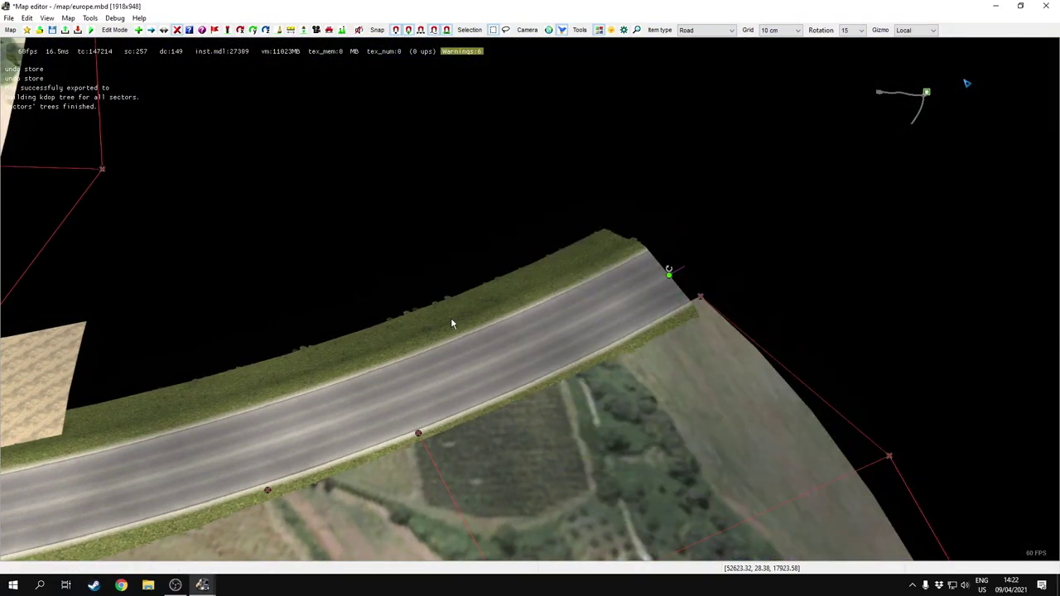
pyautogui.press('e')
pyautogui.rightClick(452, 315)
pyautogui.click(255, 479)
pyautogui.click(249, 504)
# Place a 3_blke road segment about 24 m long near the existing road's open end and raise both its nodes
pyautogui.click(633, 280)
pyautogui.press('v')
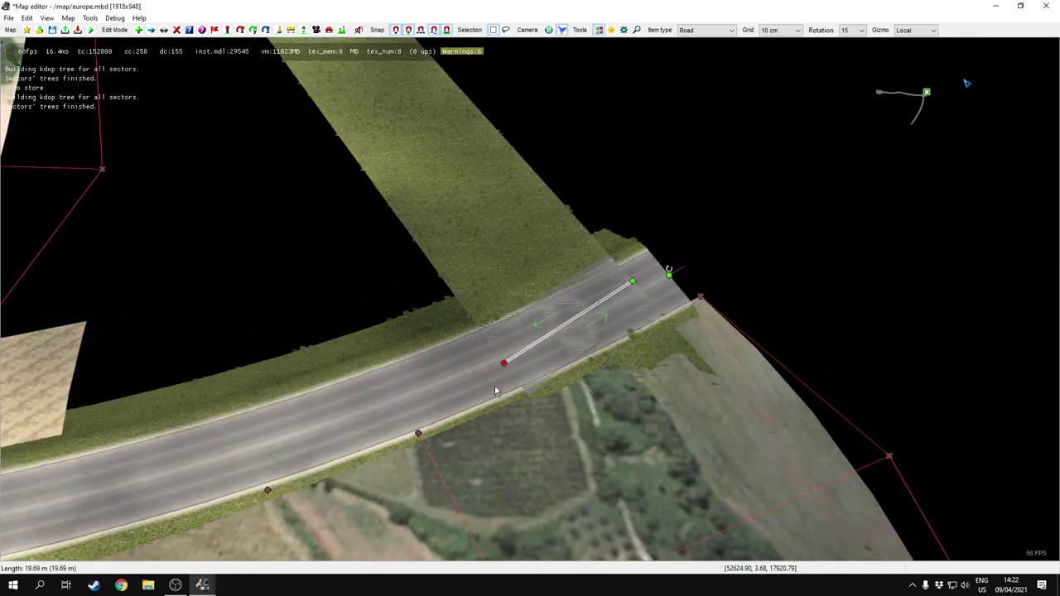
pyautogui.click(503, 364)
pyautogui.keyDown('ctrl'); pyautogui.click(633, 282); pyautogui.keyUp('ctrl')
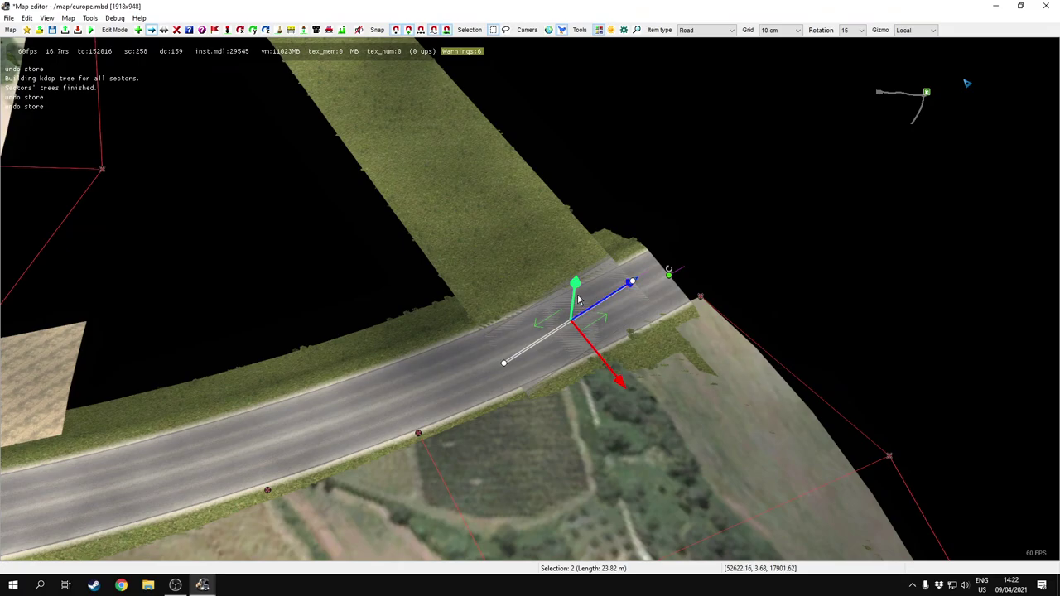
pyautogui.moveTo(573, 284); pyautogui.dragTo(582, 239)
pyautogui.scroll(5, 582, 239)
pyautogui.scroll(5, 530, 299)
pyautogui.scroll(-10, 530, 300)
# Delete the raised segment and set the default road look to 1_blke with the road variant broken
pyautogui.press('d')
pyautogui.click(482, 342)
pyautogui.press('e')
pyautogui.rightClick(476, 338)
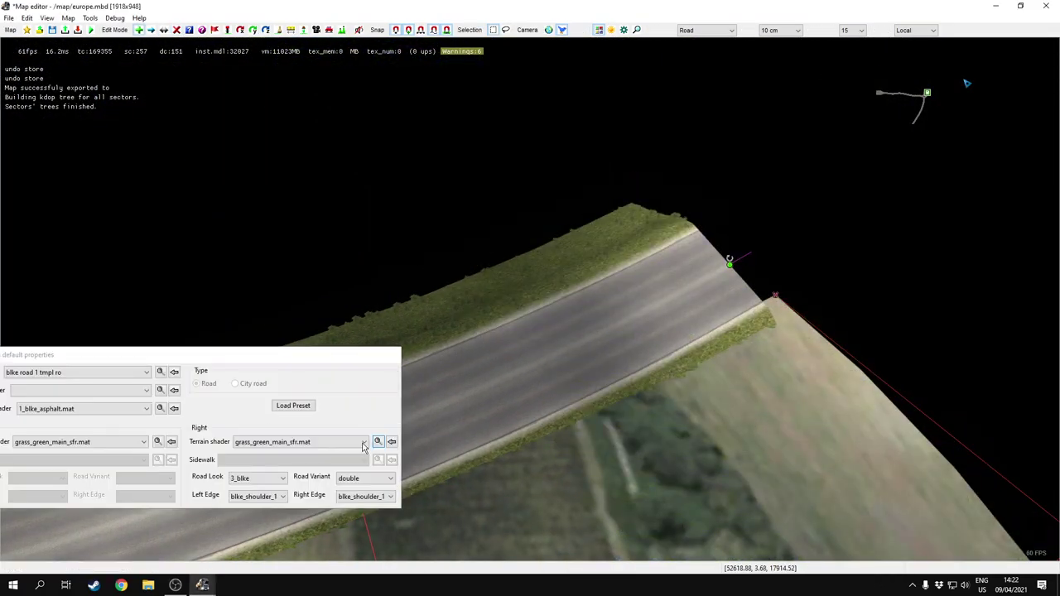
pyautogui.click(265, 476)
pyautogui.click(253, 490)
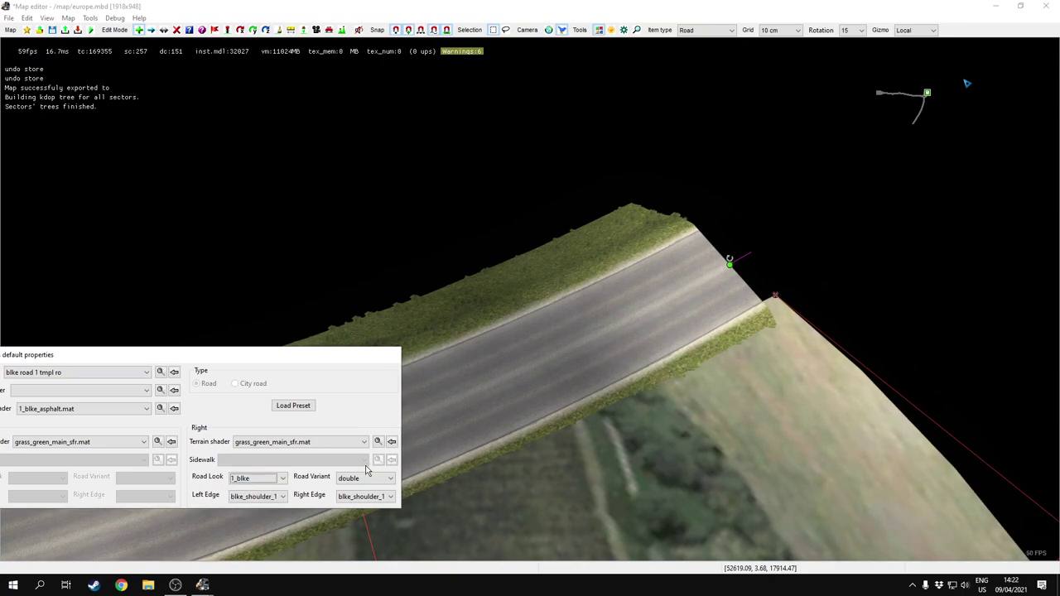
pyautogui.click(363, 478)
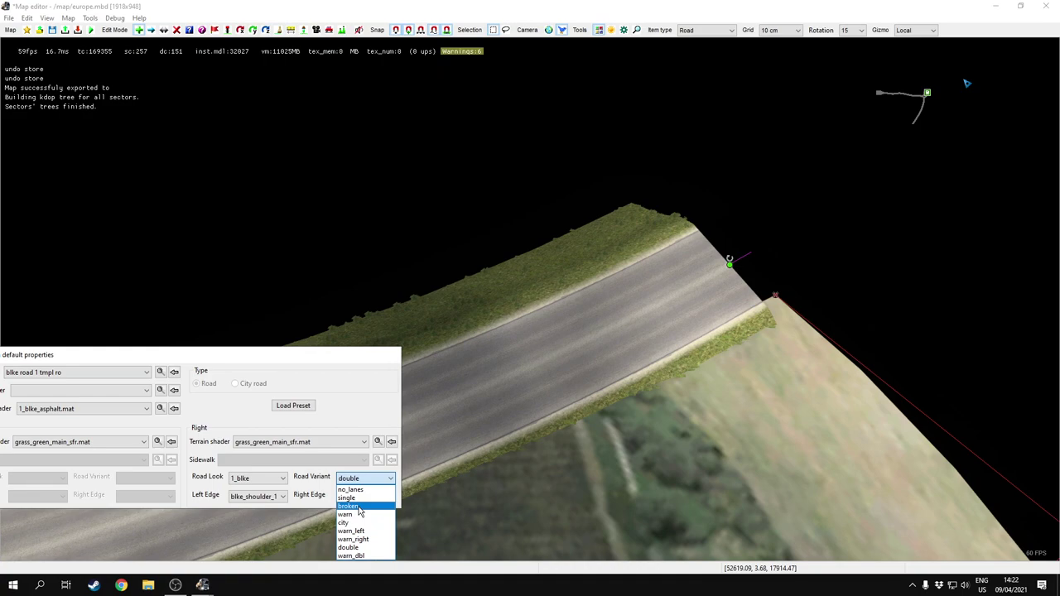
pyautogui.click(349, 505)
# Place a road segment about 39 m long that starts at the existing road's open end node and extends beyond it
pyautogui.moveTo(554, 315); pyautogui.dragTo(660, 306, button='right')
pyautogui.scroll(-2, 660, 306)
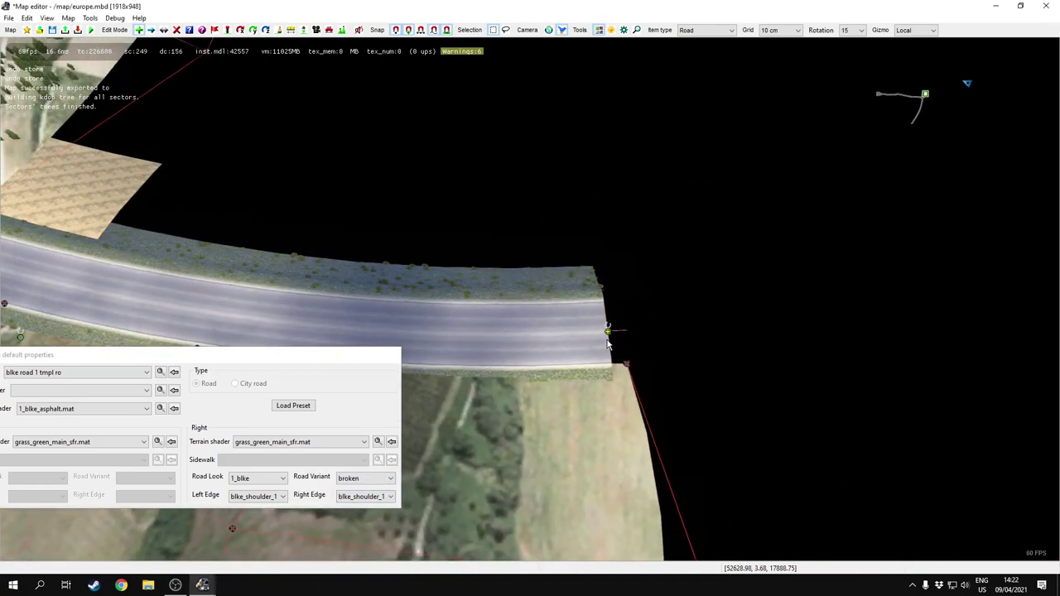
pyautogui.click(497, 313)
pyautogui.press('v')
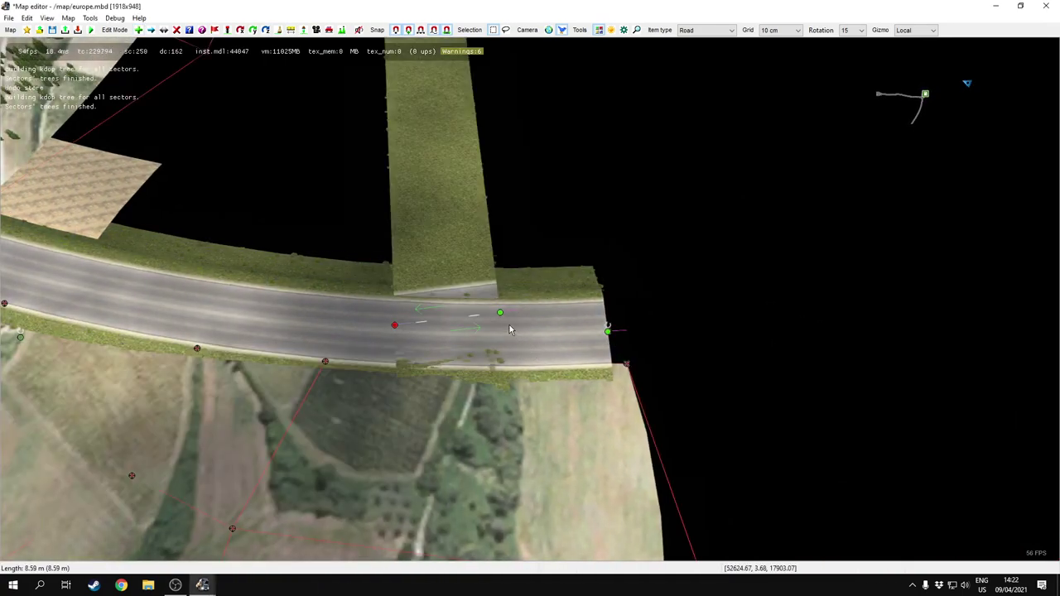
pyautogui.moveTo(499, 317); pyautogui.dragTo(876, 309)
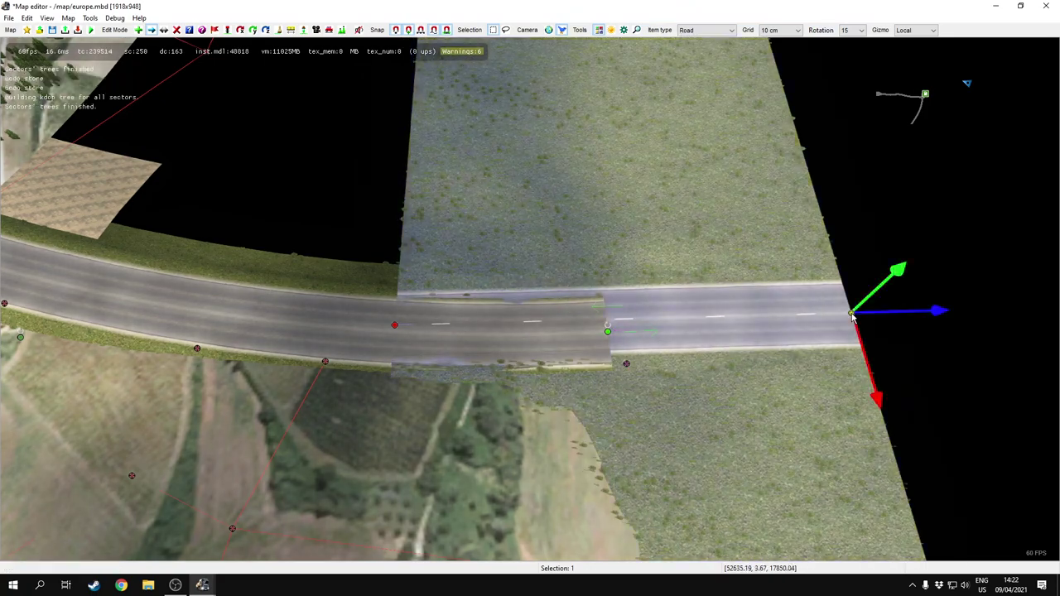
pyautogui.click(476, 332)
pyautogui.moveTo(394, 326); pyautogui.dragTo(607, 332)
# Delete the new extension and try drawing a road about 25 m long from the open end node back over the existing road
pyautogui.press('d')
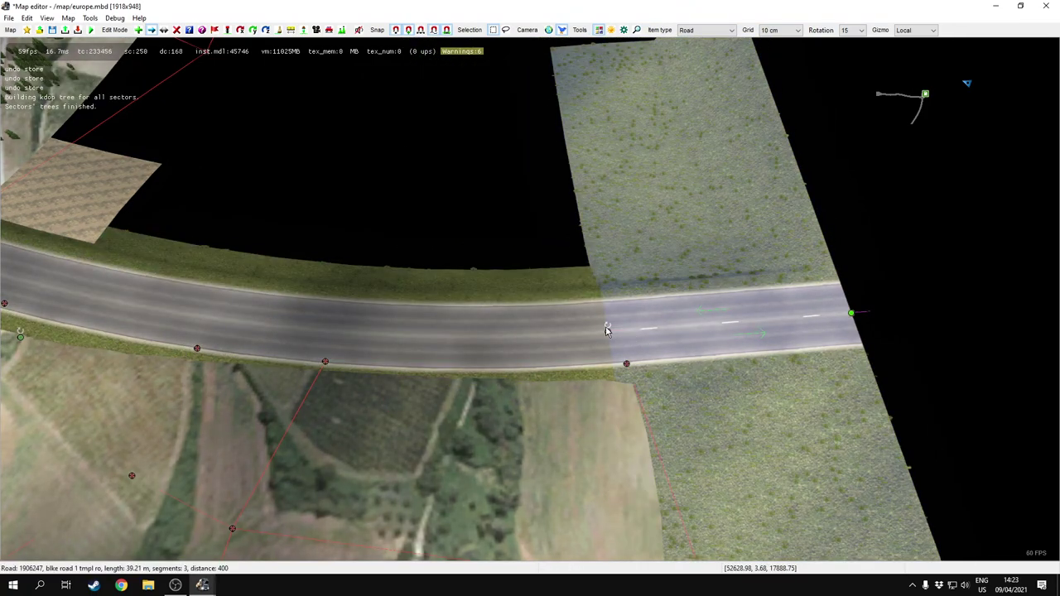
pyautogui.click(608, 329)
pyautogui.press('e')
pyautogui.rightClick(517, 350)
pyautogui.click(609, 330)
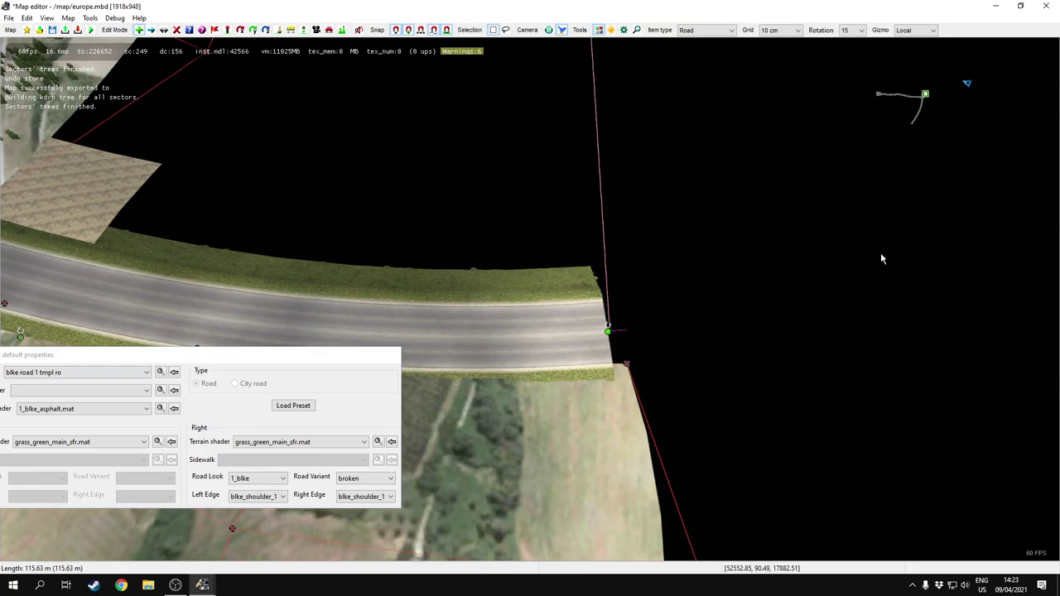
pyautogui.press('Escape')
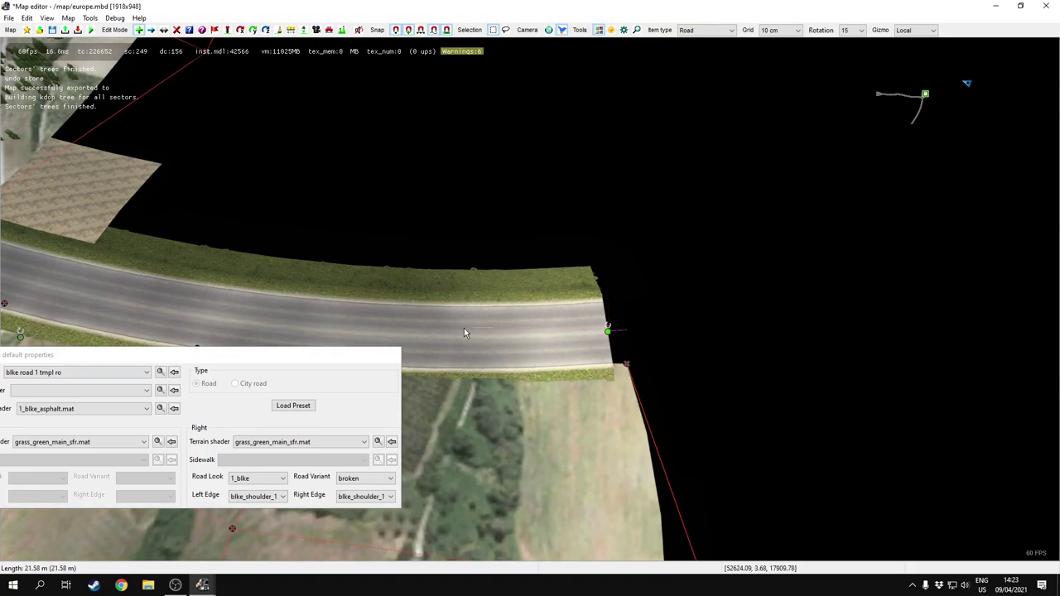
pyautogui.click(481, 303)
# Undo the backward-running road and the deletion of the extension segment
pyautogui.hotkey('ctrl', 'z')
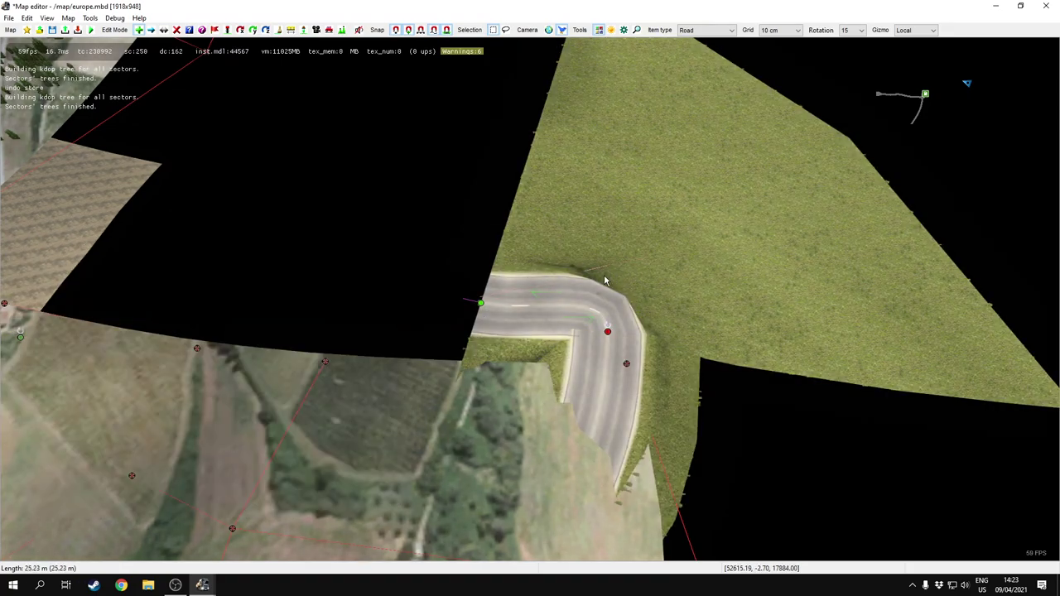
pyautogui.hotkey('ctrl', 'z')
pyautogui.hotkey('ctrl', 'z')
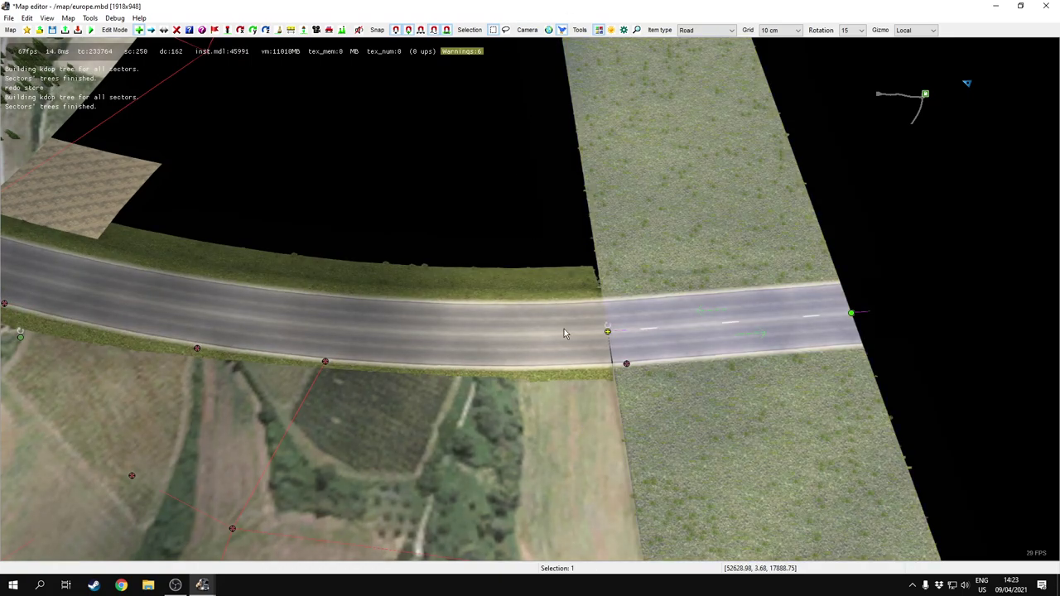
# Delete the extension segment and place a separate short road on top of the existing road near its open end
pyautogui.press('d')
pyautogui.click(604, 329)
pyautogui.press('e')
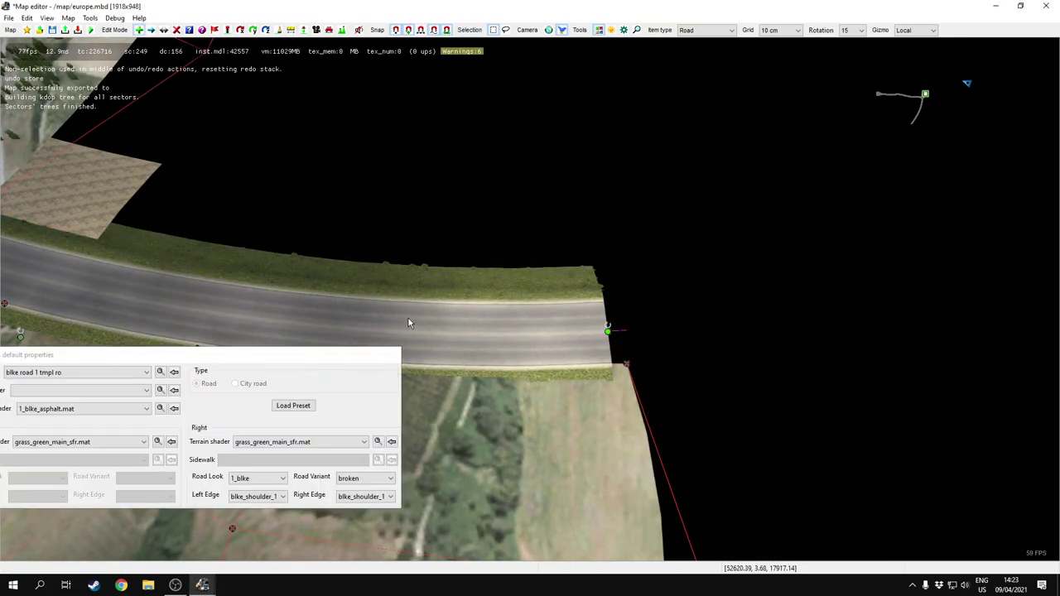
pyautogui.click(522, 320)
pyautogui.moveTo(521, 319); pyautogui.dragTo(553, 321)
pyautogui.click(475, 295)
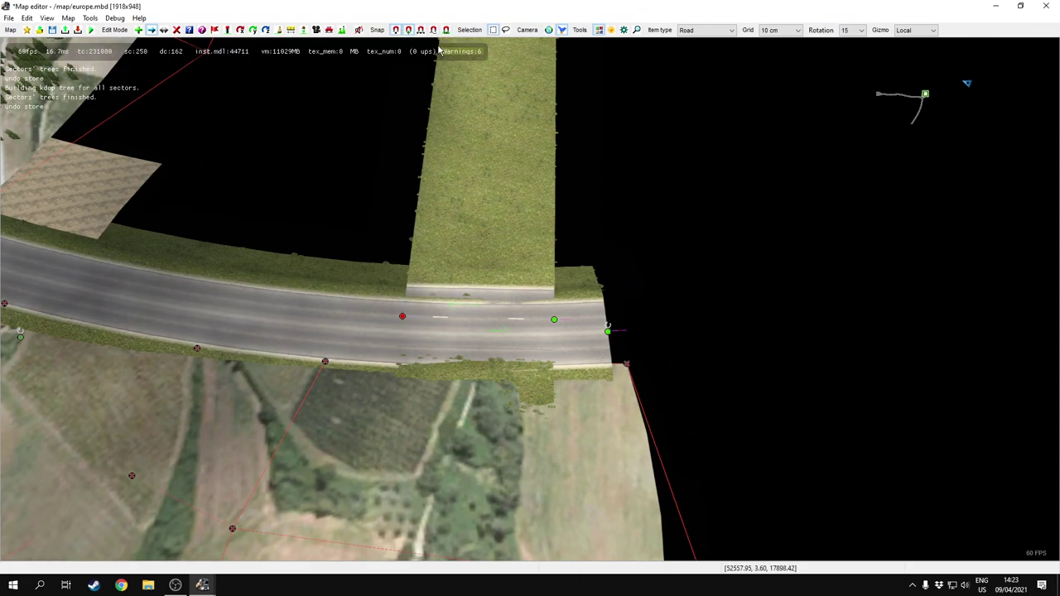
# Move the short road past the existing road's end and join its near node to the open end node, making it about 28 m long
pyautogui.moveTo(553, 321); pyautogui.dragTo(780, 321)
pyautogui.click(530, 305)
pyautogui.moveTo(403, 317); pyautogui.dragTo(636, 325)
pyautogui.moveTo(636, 325); pyautogui.dragTo(528, 298, button='right')
pyautogui.press('w')
pyautogui.press('s')
pyautogui.click(549, 207)
pyautogui.click(542, 215)
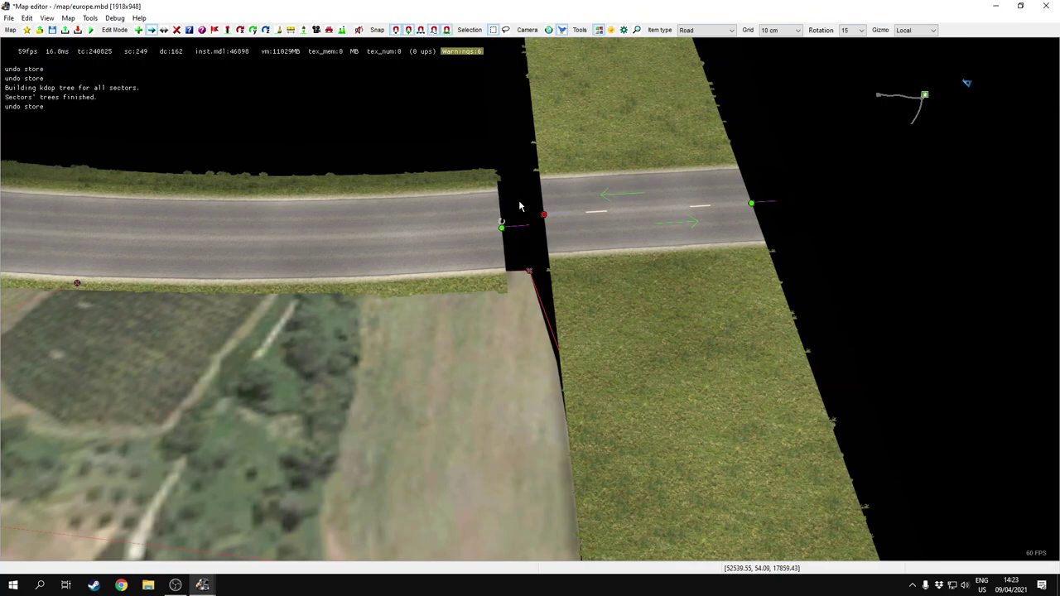
pyautogui.moveTo(544, 215); pyautogui.dragTo(502, 228)
pyautogui.moveTo(665, 190); pyautogui.dragTo(665, 336, button='right')
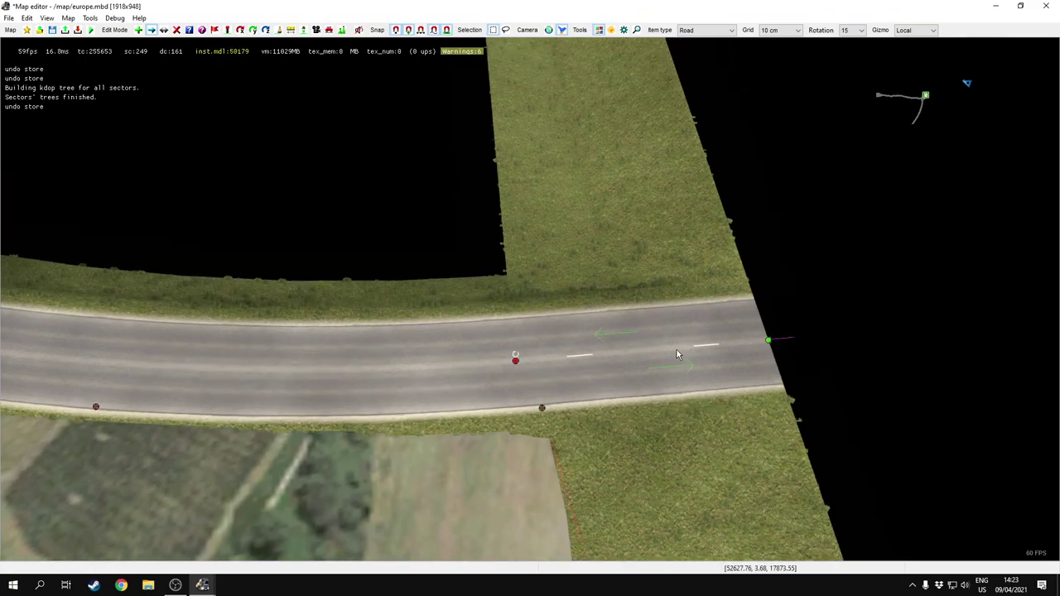
pyautogui.moveTo(769, 340); pyautogui.dragTo(773, 346)
pyautogui.click(515, 361)
# Examine the connected road from several angles, looking along its course and at the joined segment
pyautogui.click(635, 339)
pyautogui.moveTo(636, 339); pyautogui.dragTo(550, 339, button='middle')
pyautogui.moveTo(529, 298); pyautogui.dragTo(538, 207, button='middle')
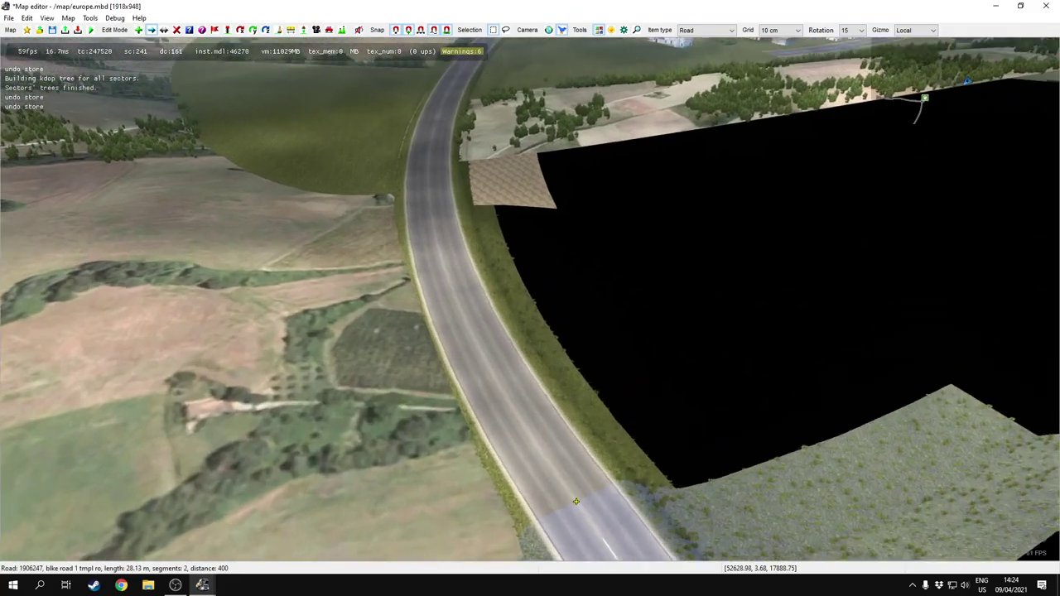
pyautogui.moveTo(419, 215); pyautogui.dragTo(376, 144, button='middle')
pyautogui.press('w')
pyautogui.moveTo(530, 298); pyautogui.dragTo(562, 290, button='middle')
pyautogui.moveTo(514, 350); pyautogui.dragTo(497, 377, button='middle')
pyautogui.press('w')
pyautogui.moveTo(530, 298); pyautogui.dragTo(586, 300, button='middle')
pyautogui.moveTo(568, 174); pyautogui.dragTo(575, 166, button='middle')
pyautogui.press('w')
# Stretch the joined segment into a long straight road by moving its far end node much farther out
pyautogui.click(601, 342)
pyautogui.moveTo(610, 304); pyautogui.dragTo(675, 173)
pyautogui.click(677, 173)
pyautogui.moveTo(676, 173); pyautogui.dragTo(298, 511, button='middle')
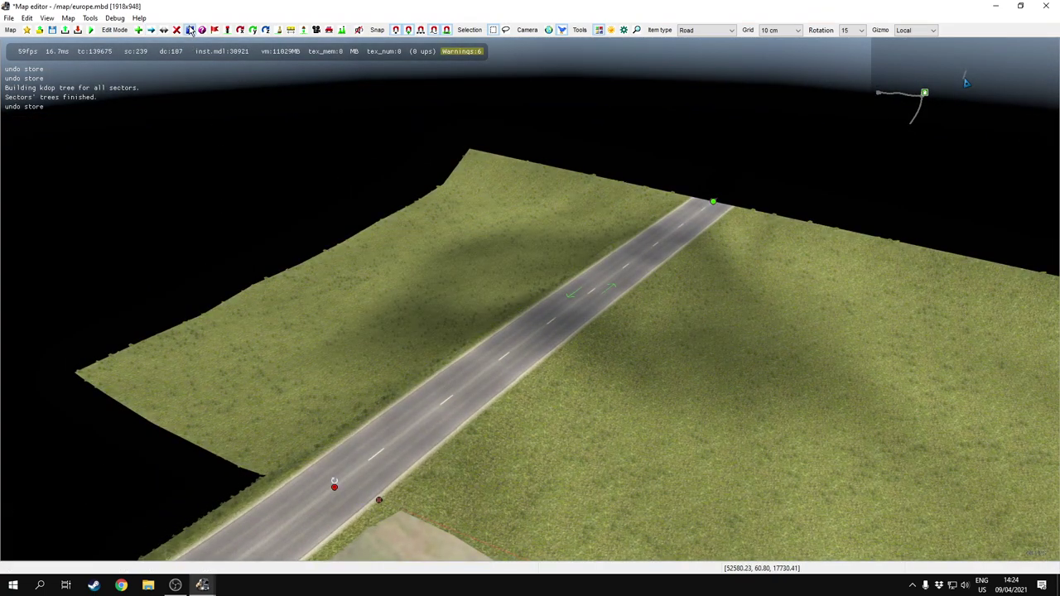
# Turn on High-poly road in the stretched segment's item properties, comparing the terrain up close, and apply the change
pyautogui.click(330, 489)
pyautogui.moveTo(373, 354); pyautogui.dragTo(571, 175)
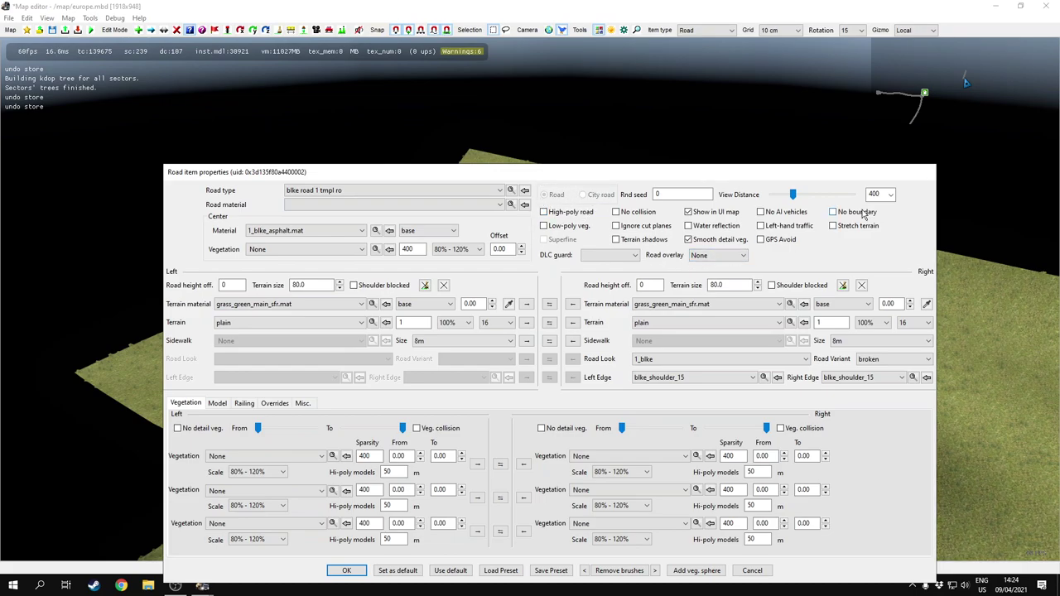
pyautogui.moveTo(649, 175); pyautogui.dragTo(749, 313)
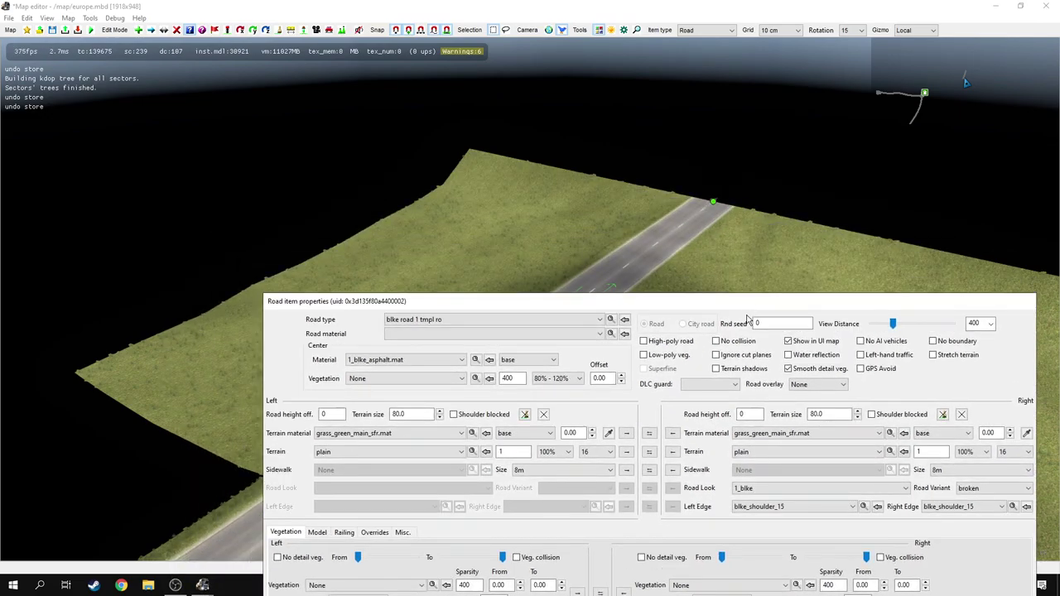
pyautogui.click(644, 341)
pyautogui.moveTo(647, 303); pyautogui.dragTo(790, 589)
pyautogui.moveTo(334, 483); pyautogui.dragTo(367, 537, button='middle')
pyautogui.scroll(8, 324, 423)
pyautogui.moveTo(572, 591); pyautogui.dragTo(436, 463)
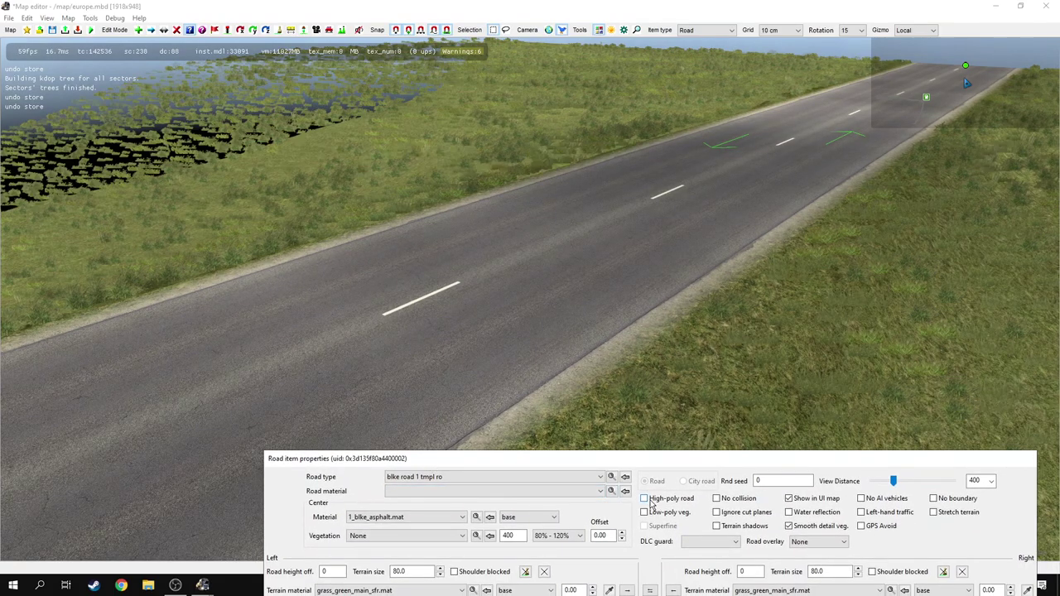
pyautogui.click(644, 498)
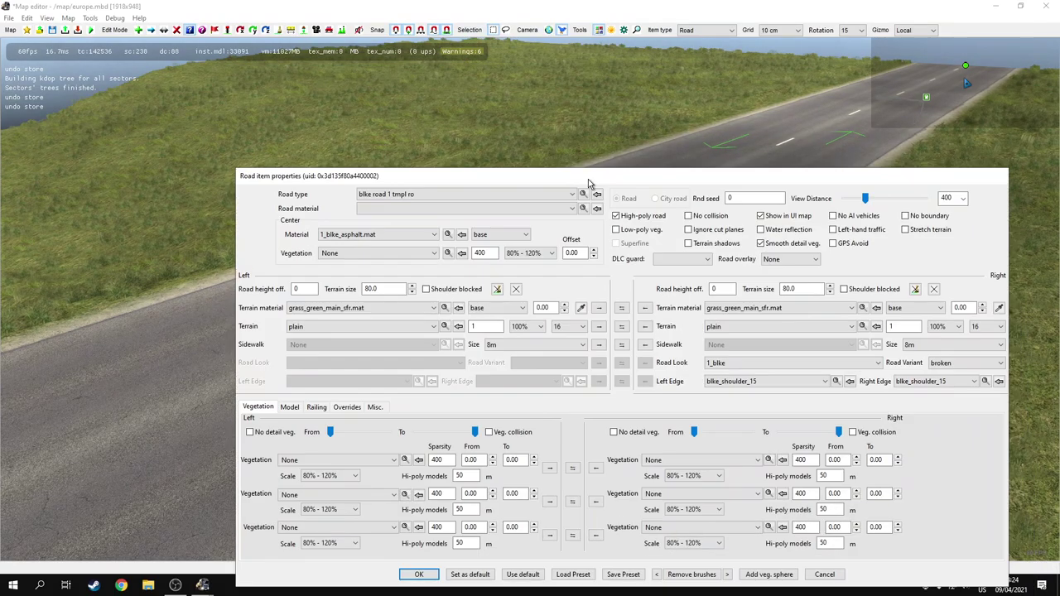
pyautogui.click(420, 574)
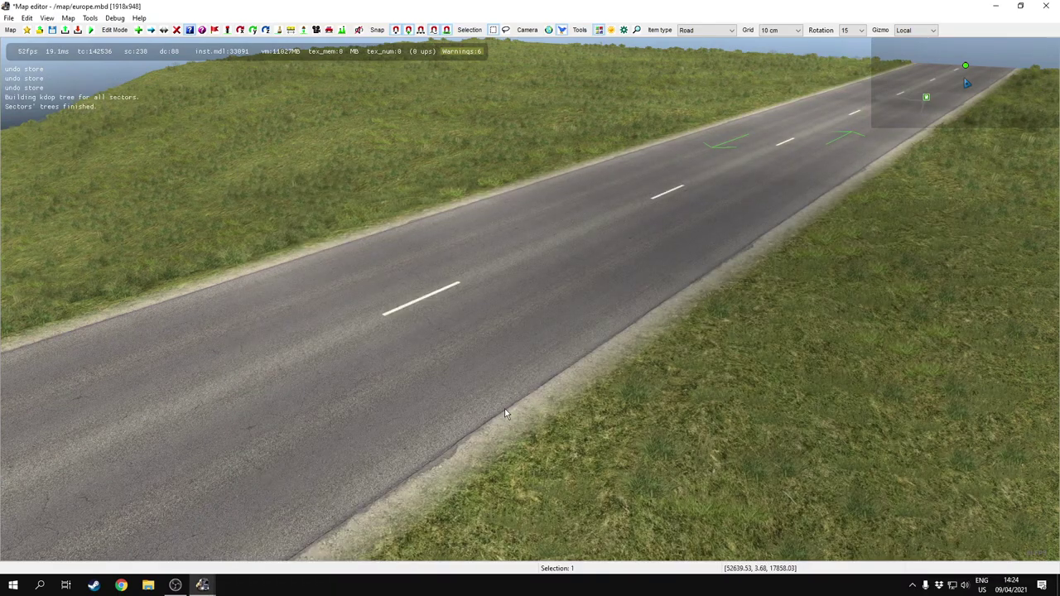
# Reshape the segment into an S-curve about 108 m long by moving its end node along its local X and Z axes
pyautogui.scroll(-4, 693, 168)
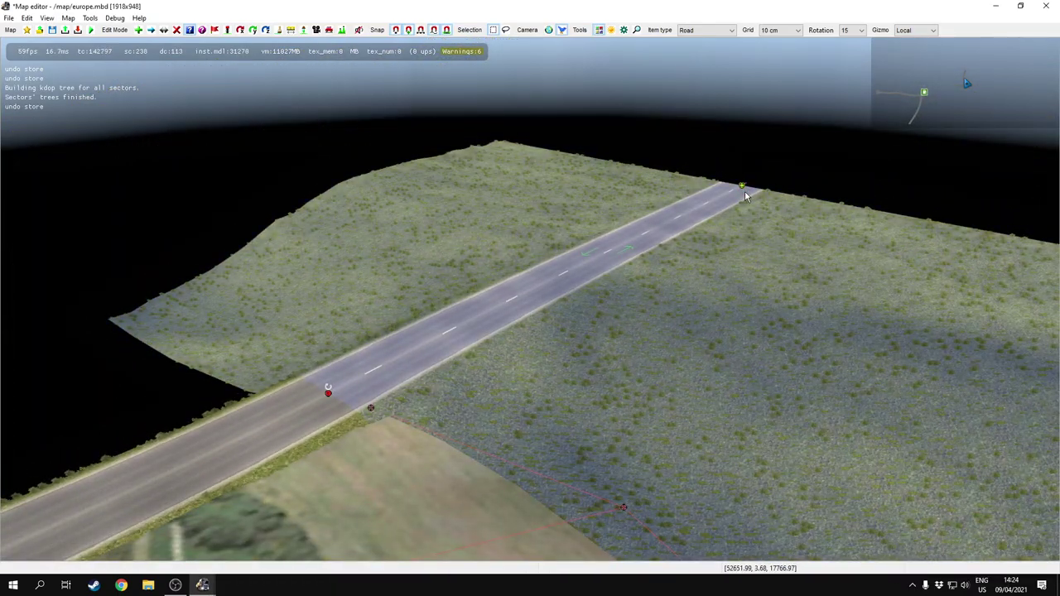
pyautogui.press('m')
pyautogui.click(745, 195)
pyautogui.moveTo(774, 193); pyautogui.dragTo(478, 117)
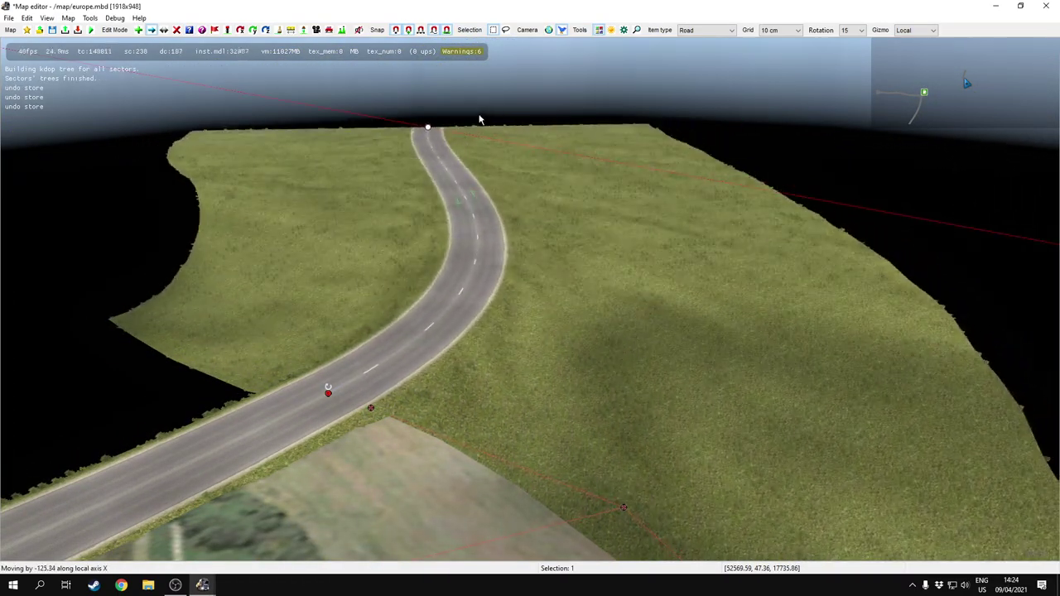
pyautogui.click(437, 120)
pyautogui.click(437, 120)
pyautogui.moveTo(436, 121); pyautogui.dragTo(494, 166, button='middle')
pyautogui.moveTo(485, 148); pyautogui.dragTo(400, 275)
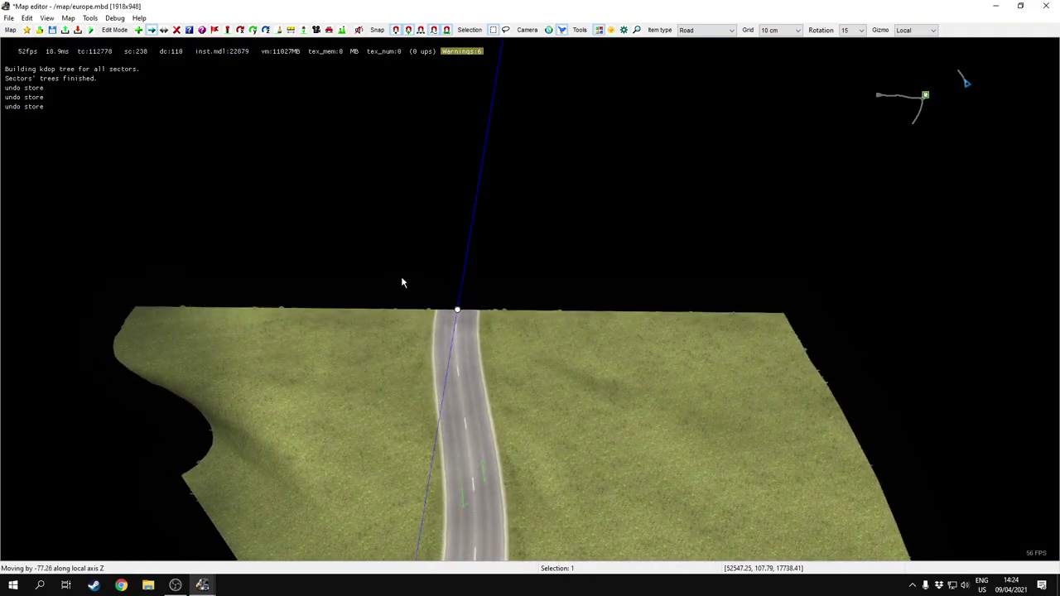
pyautogui.moveTo(488, 318); pyautogui.dragTo(402, 324)
# Turn High-poly road off and on again for the curved segment to compare its terrain, and accept the properties
pyautogui.click(480, 412)
pyautogui.press('s')
pyautogui.moveTo(480, 412); pyautogui.dragTo(442, 462, button='right')
pyautogui.press('w')
pyautogui.scroll(-1, 480, 412)
pyautogui.press('s')
pyautogui.press('p')
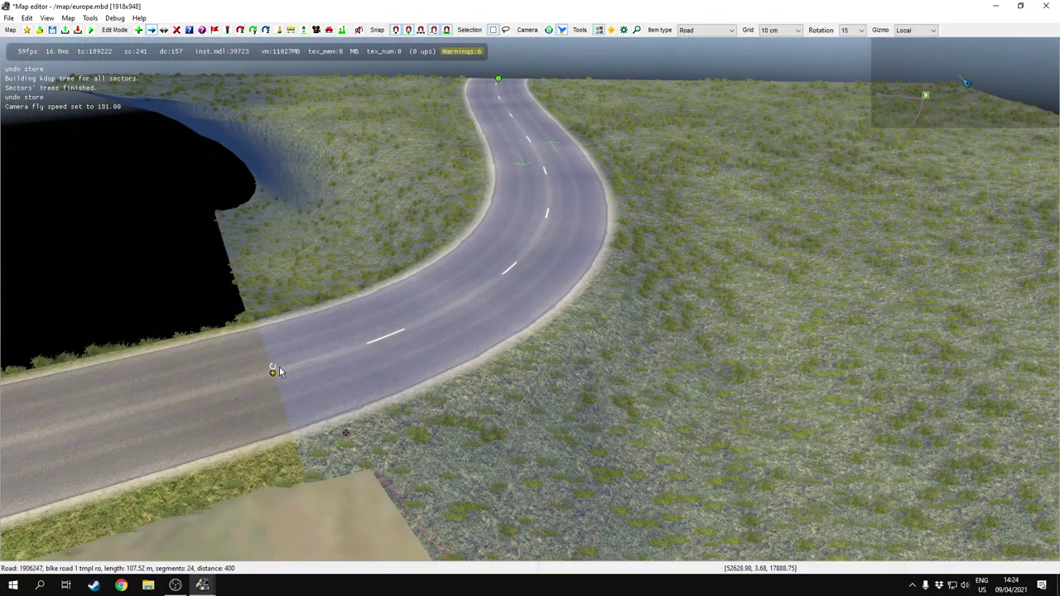
pyautogui.click(279, 366)
pyautogui.moveTo(592, 172); pyautogui.dragTo(541, 403)
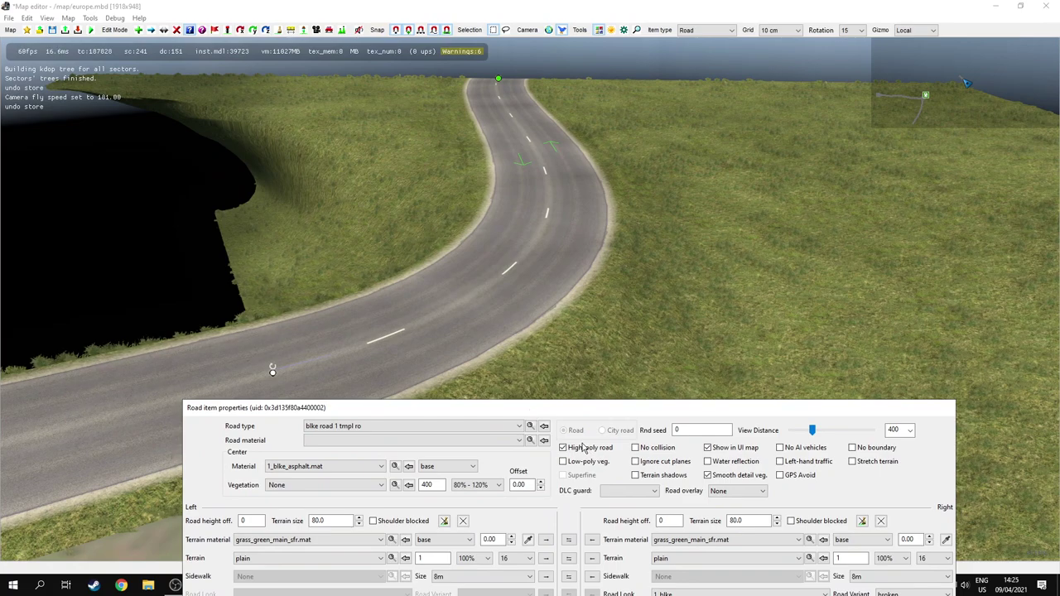
pyautogui.click(579, 448)
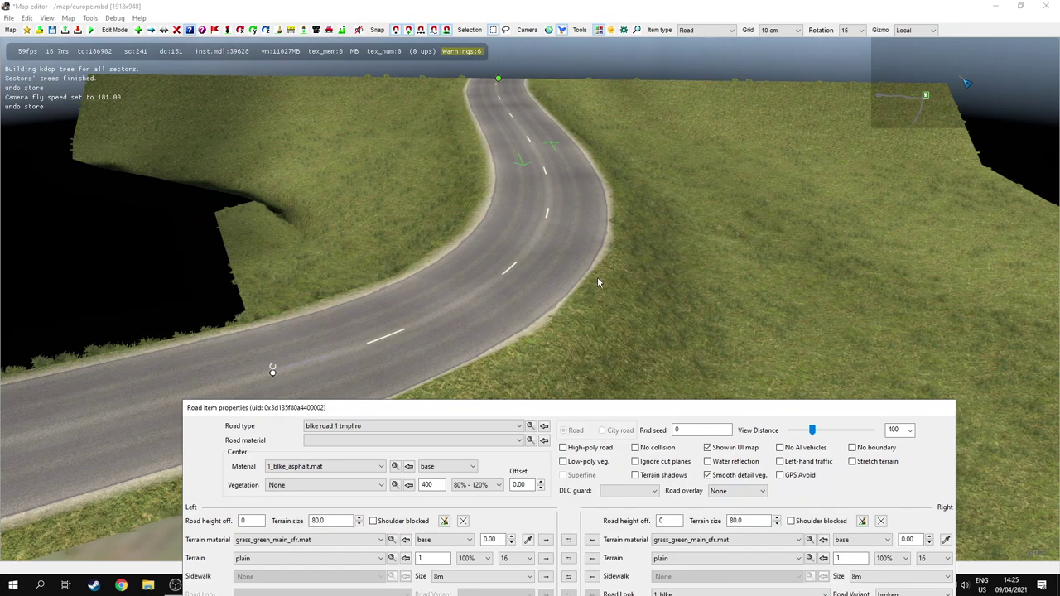
pyautogui.click(563, 448)
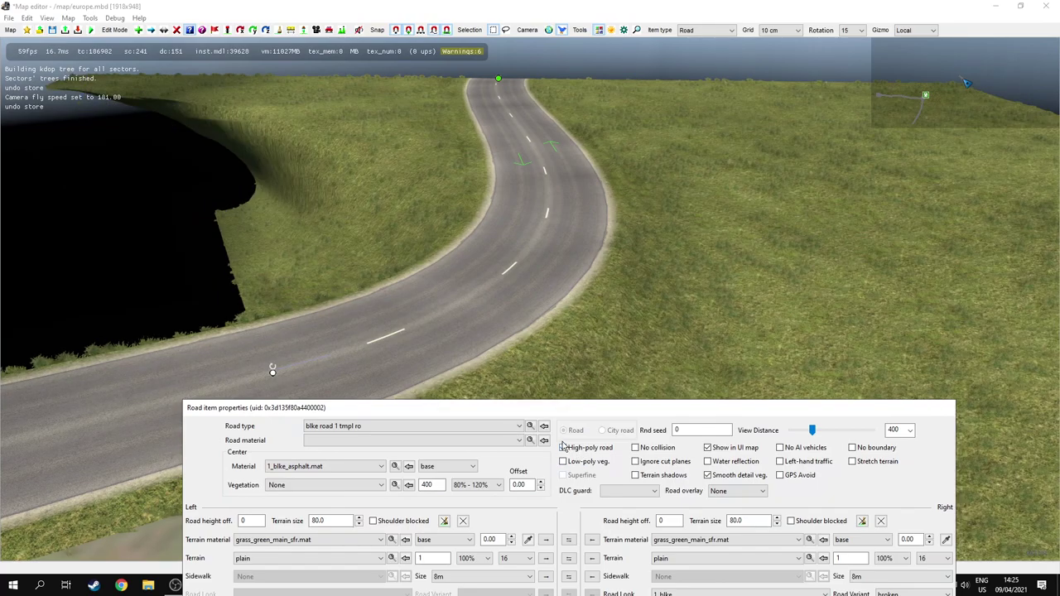
pyautogui.moveTo(602, 408); pyautogui.dragTo(1022, 125)
pyautogui.press('Return')
# Toggle High-poly road for the curved segment while checking its surface and terrain from several angles, leaving the option off
pyautogui.moveTo(464, 372); pyautogui.dragTo(566, 397, button='middle')
pyautogui.scroll(-3, 566, 399)
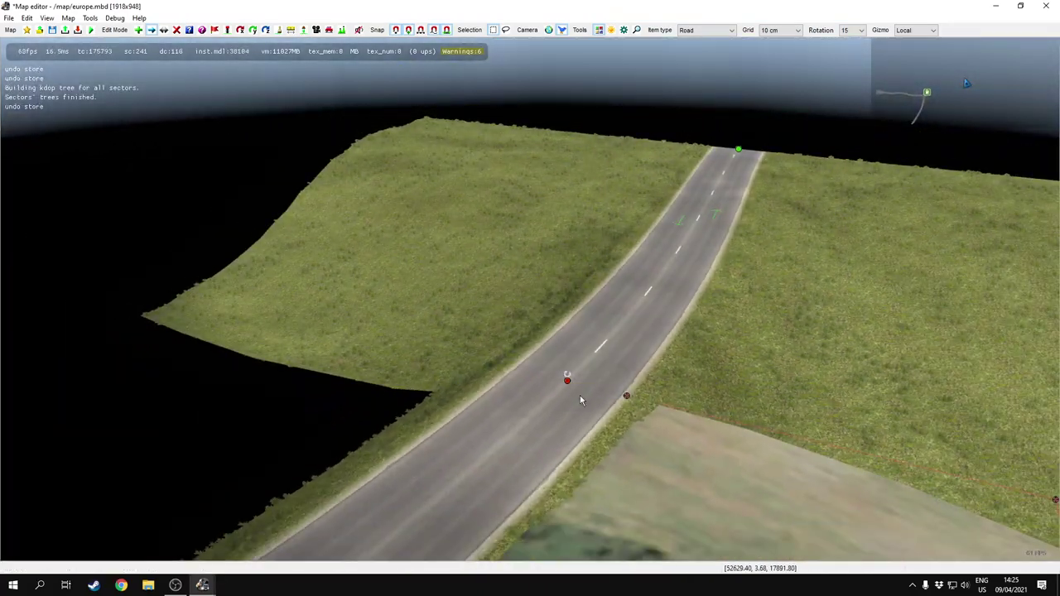
pyautogui.click(567, 381)
pyautogui.doubleClick(569, 382)
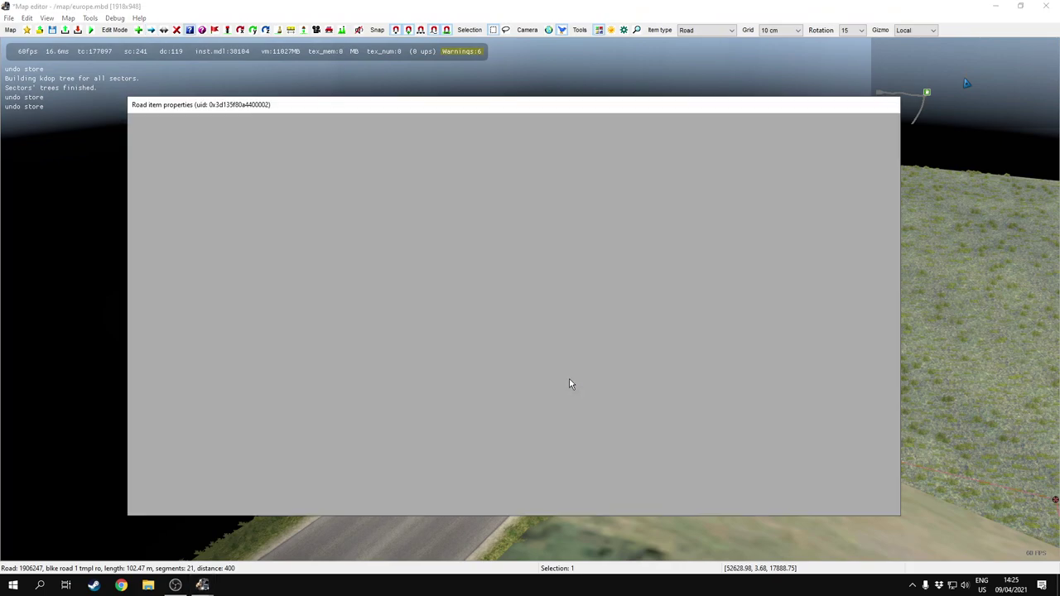
pyautogui.moveTo(567, 106); pyautogui.dragTo(629, 501)
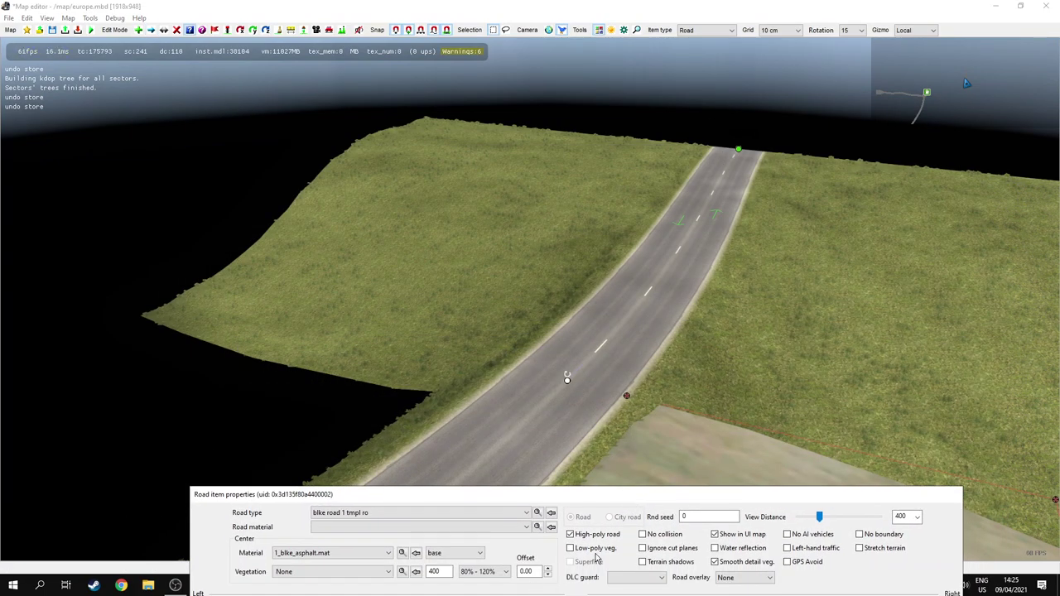
pyautogui.click(599, 539)
pyautogui.moveTo(658, 365); pyautogui.dragTo(405, 340, button='right')
pyautogui.moveTo(303, 356); pyautogui.dragTo(477, 379, button='right')
pyautogui.moveTo(477, 378); pyautogui.dragTo(610, 303, button='middle')
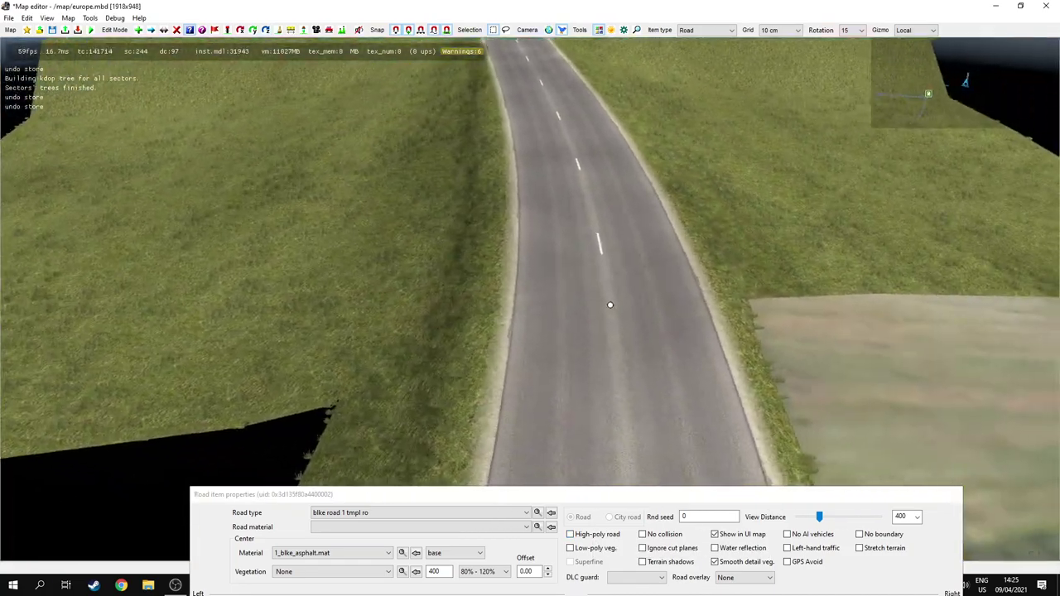
pyautogui.moveTo(610, 303); pyautogui.dragTo(887, 368, button='right')
pyautogui.moveTo(888, 368); pyautogui.dragTo(553, 356, button='middle')
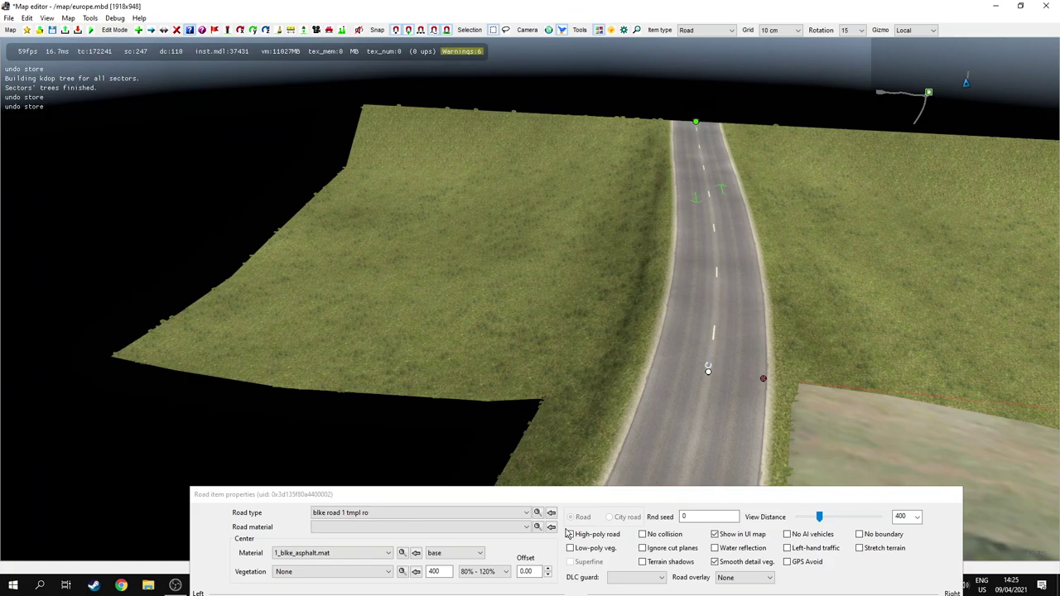
pyautogui.click(569, 534)
pyautogui.moveTo(579, 482); pyautogui.dragTo(248, 489, button='middle')
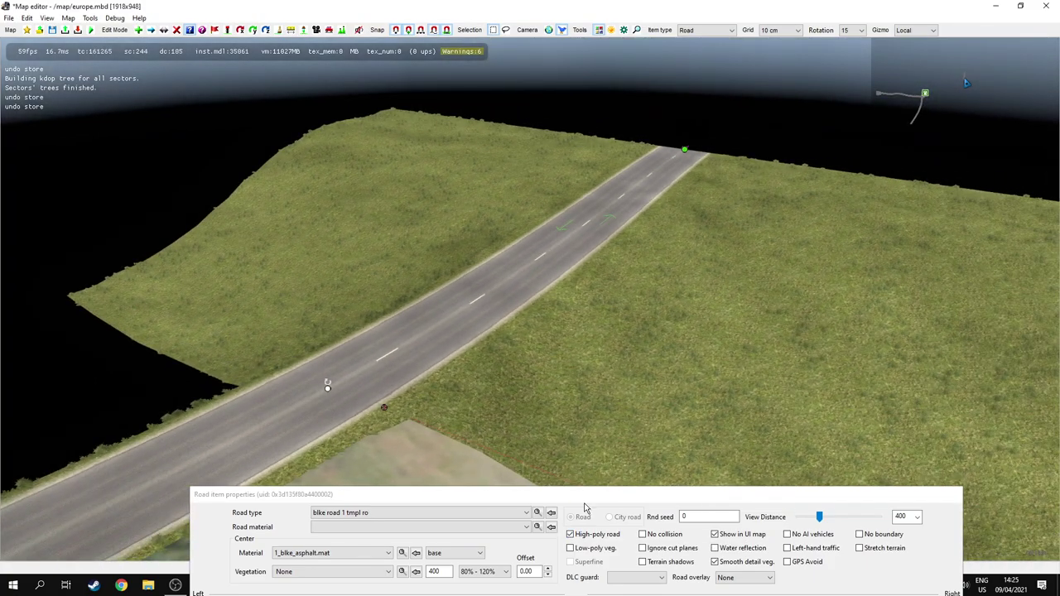
pyautogui.click(589, 534)
# Enable No collision for the curved road segment and apply its properties
pyautogui.moveTo(661, 499); pyautogui.dragTo(509, 410)
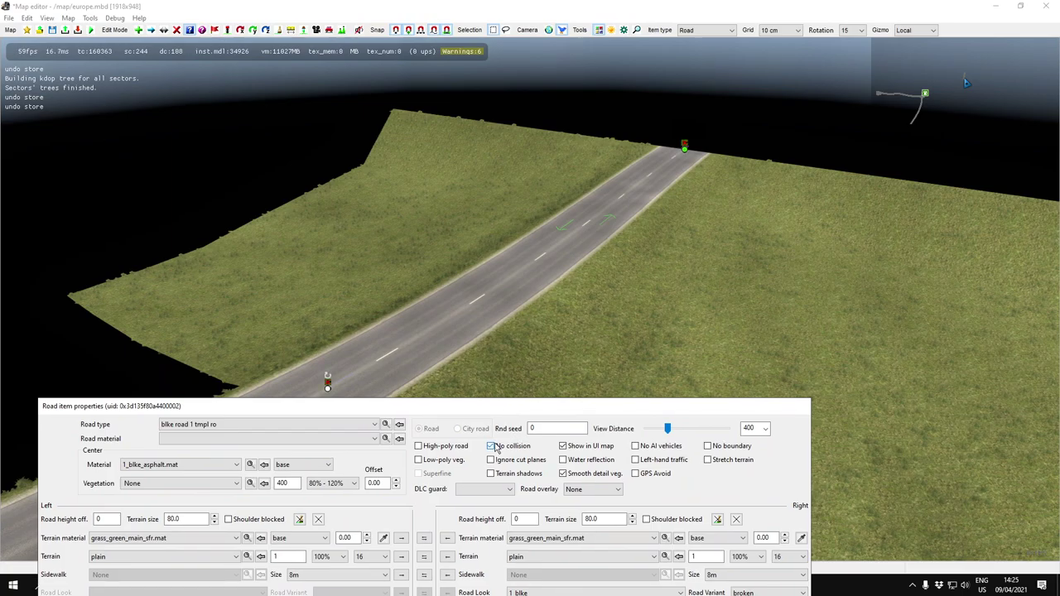
pyautogui.moveTo(493, 409); pyautogui.dragTo(660, 67)
pyautogui.click(400, 466)
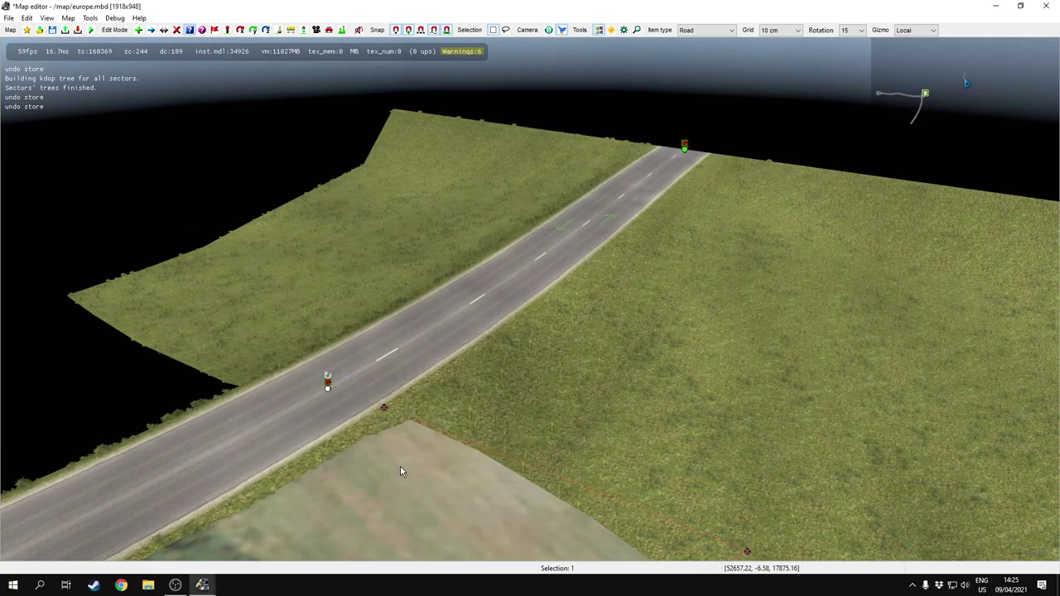
pyautogui.moveTo(605, 299); pyautogui.dragTo(529, 298, button='right')
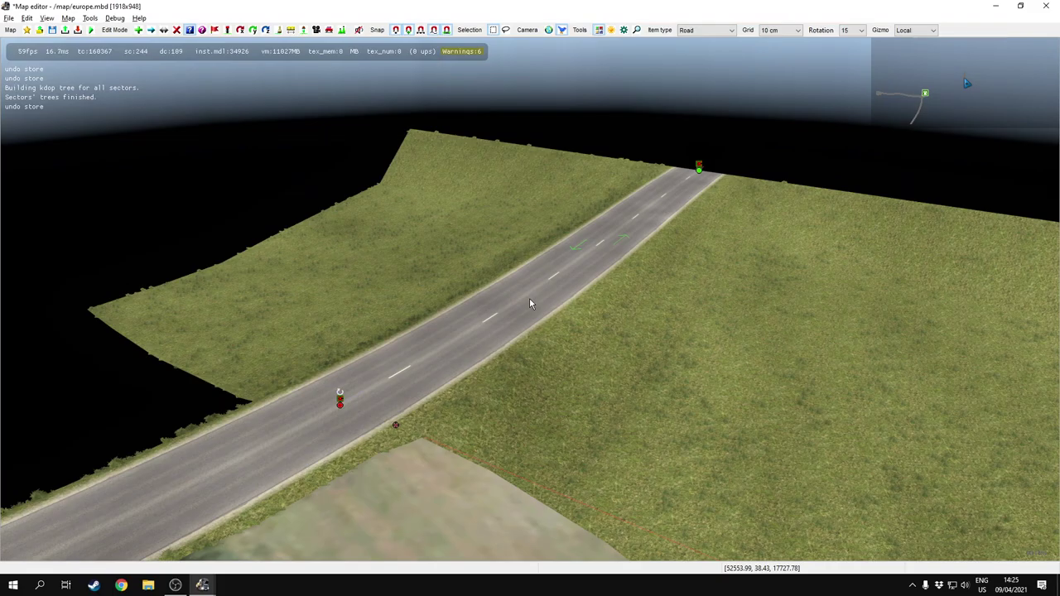
# Display the collision debug lines and go to the existing road at the roundabout beside the petrol station
pyautogui.press('F4')
pyautogui.moveTo(530, 299); pyautogui.dragTo(182, 331, button='right')
pyautogui.moveTo(485, 378); pyautogui.dragTo(954, 443, button='right')
pyautogui.press('w')
pyautogui.scroll(-4, 745, 430)
pyautogui.moveTo(563, 322); pyautogui.dragTo(563, 302, button='right')
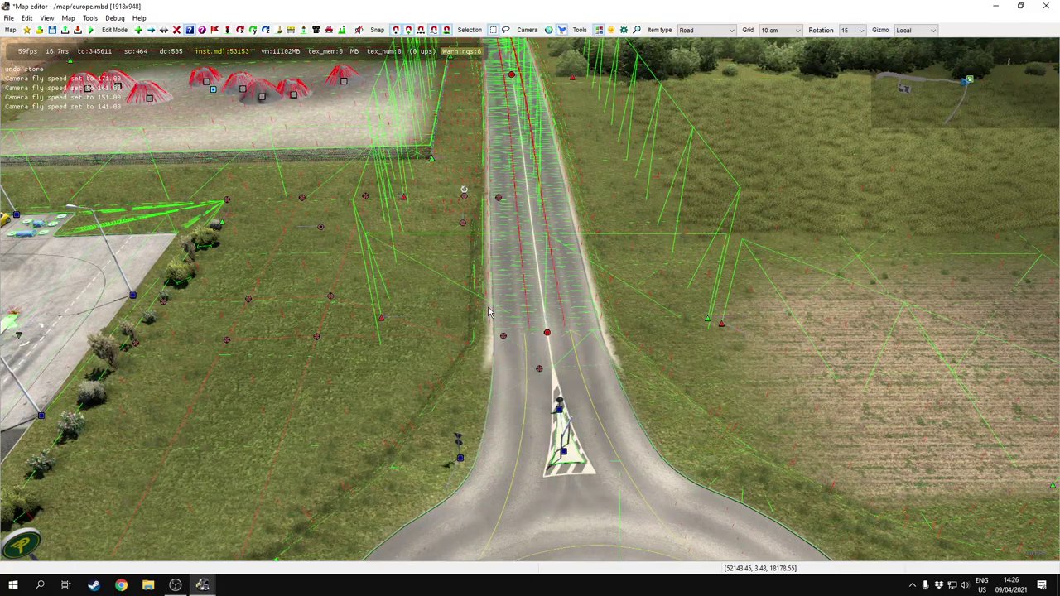
pyautogui.moveTo(424, 310); pyautogui.dragTo(503, 310, button='right')
pyautogui.press('m')
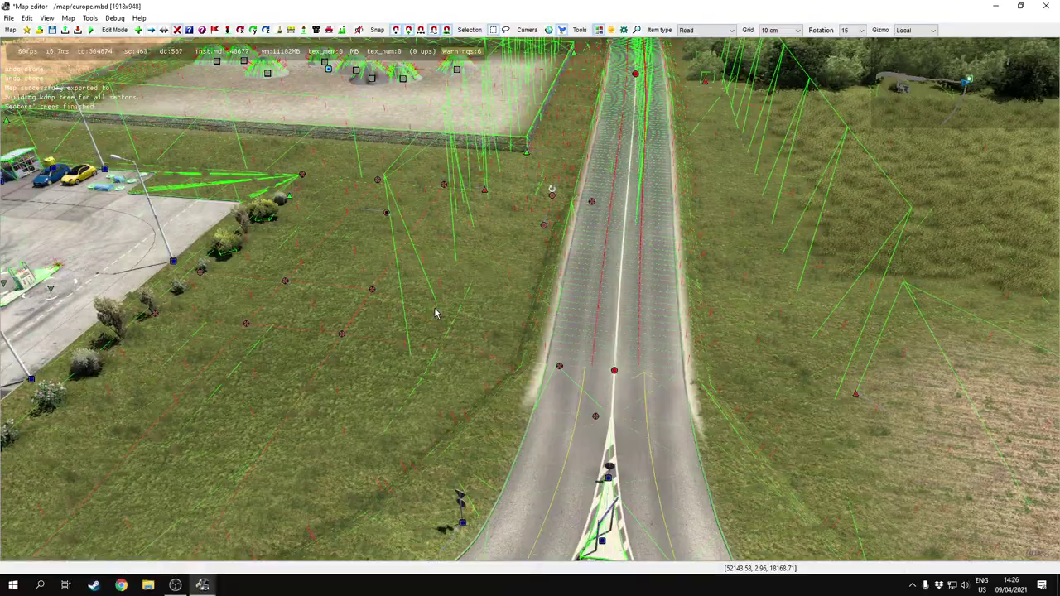
# Inspect the red and green debug lines along the road between the roundabout and the fenced gravel lot
pyautogui.moveTo(447, 352); pyautogui.dragTo(490, 280, button='right')
pyautogui.press('w')
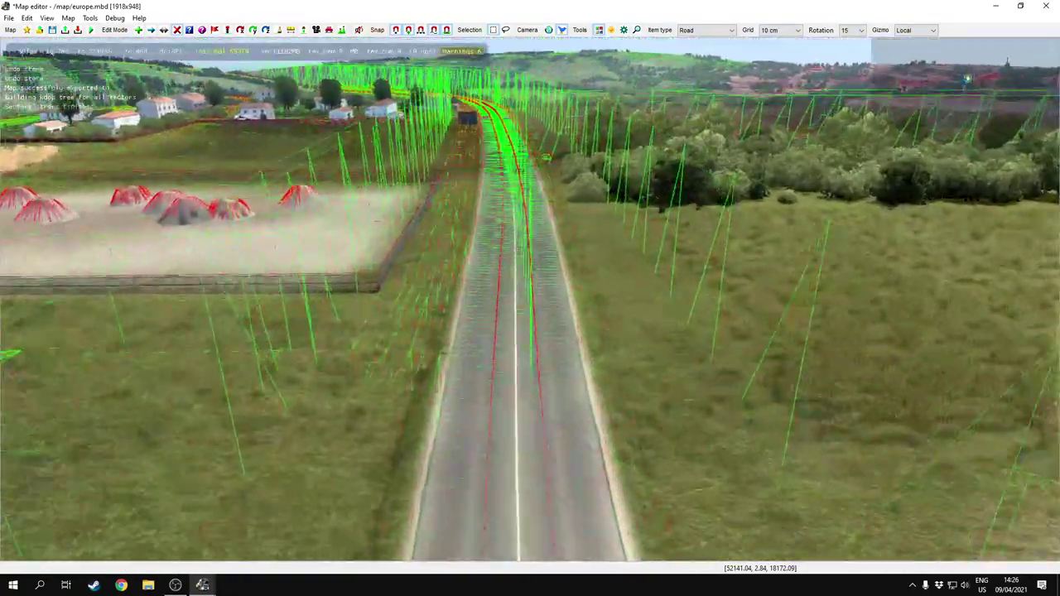
pyautogui.press('s')
pyautogui.press('w')
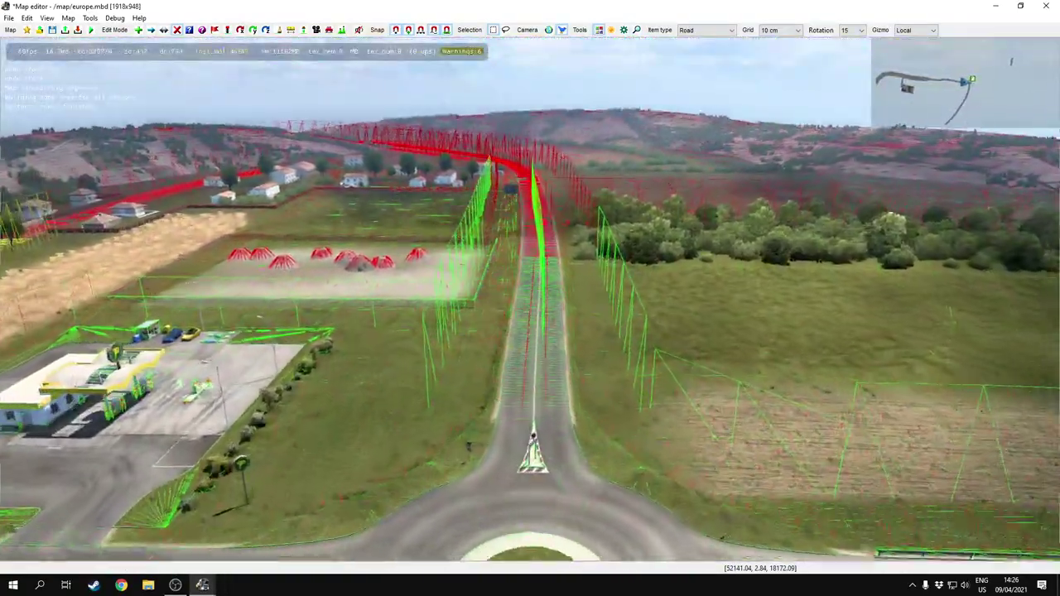
pyautogui.press('w')
pyautogui.press('s')
pyautogui.press('w')
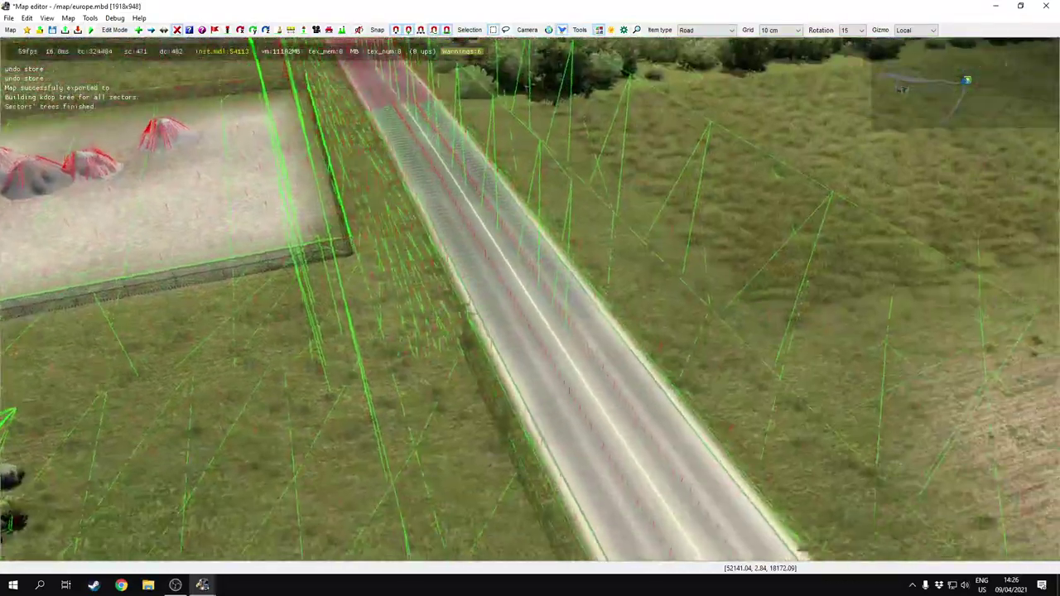
pyautogui.press('s')
pyautogui.moveTo(529, 298); pyautogui.dragTo(563, 292, button='right')
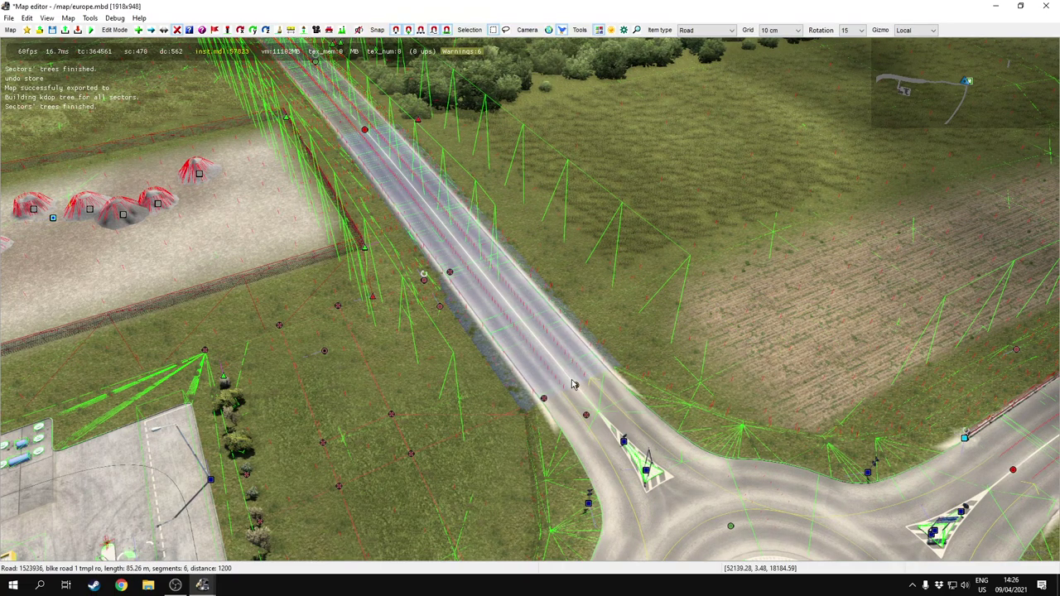
# Enable No boundary for the road segment beside the roundabout, apply it and inspect the boundary lines around that stretch
pyautogui.doubleClick(572, 379)
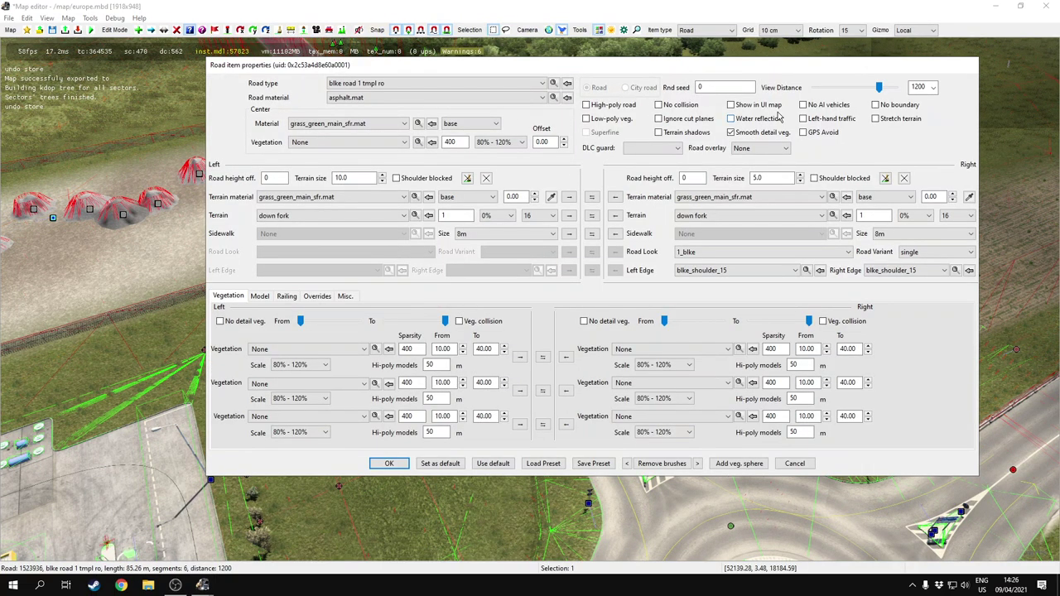
pyautogui.click(876, 105)
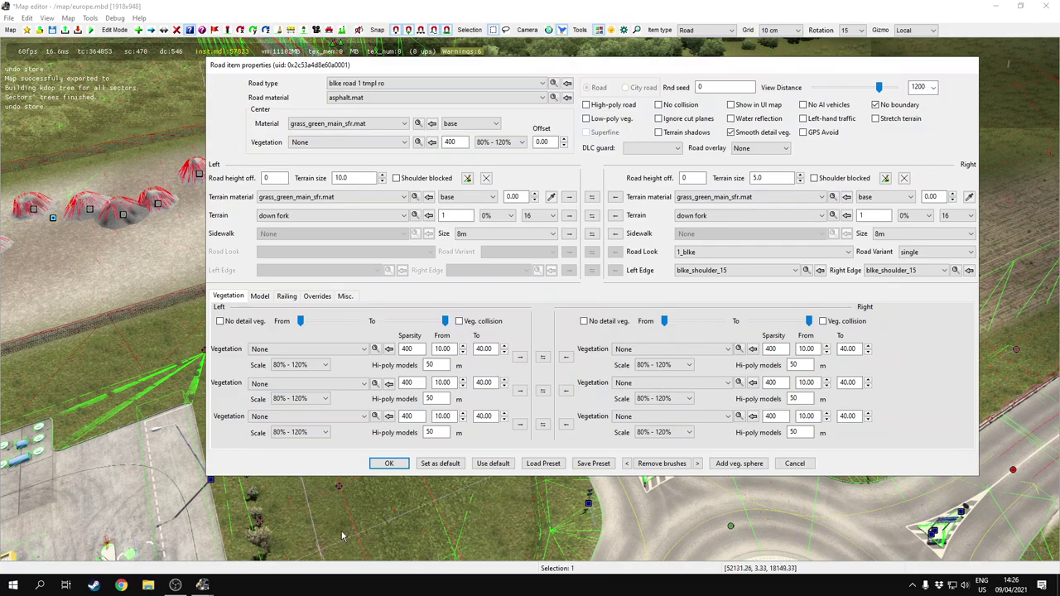
pyautogui.click(388, 463)
pyautogui.scroll(3, 530, 300)
pyautogui.moveTo(530, 300); pyautogui.dragTo(696, 300, button='middle')
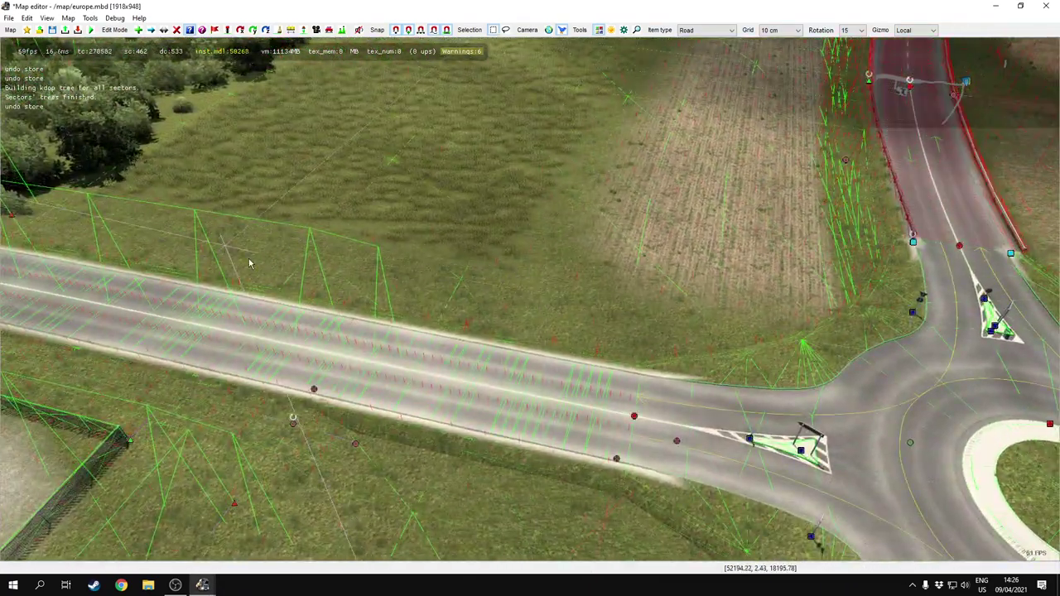
pyautogui.moveTo(530, 300); pyautogui.dragTo(329, 328, button='middle')
pyautogui.moveTo(473, 334); pyautogui.dragTo(575, 378, button='middle')
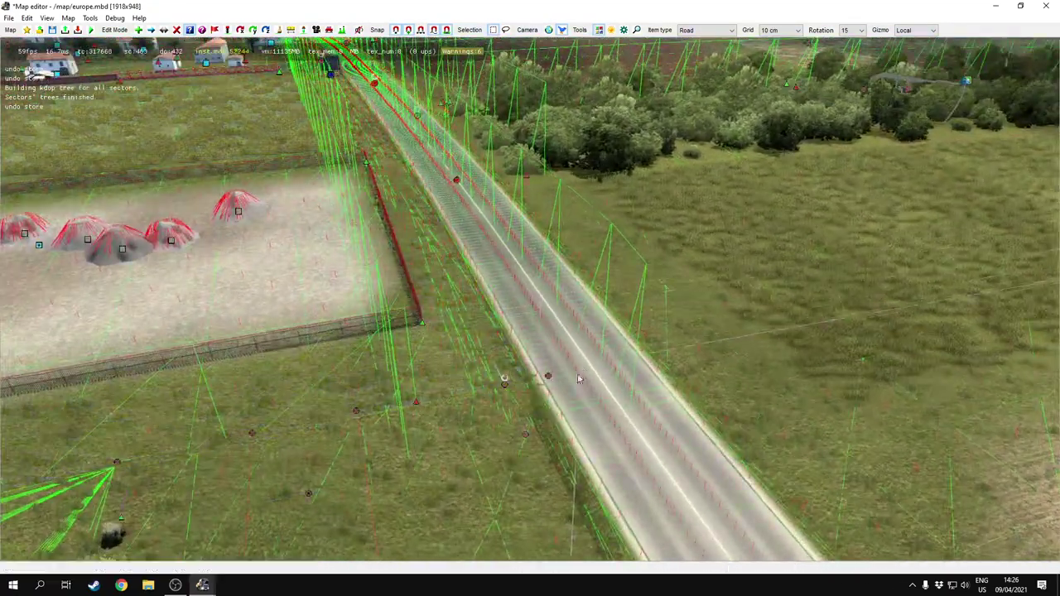
# Enable No boundary for the two neighbouring terrain items beside the road near the fenced gravel lot
pyautogui.click(507, 386)
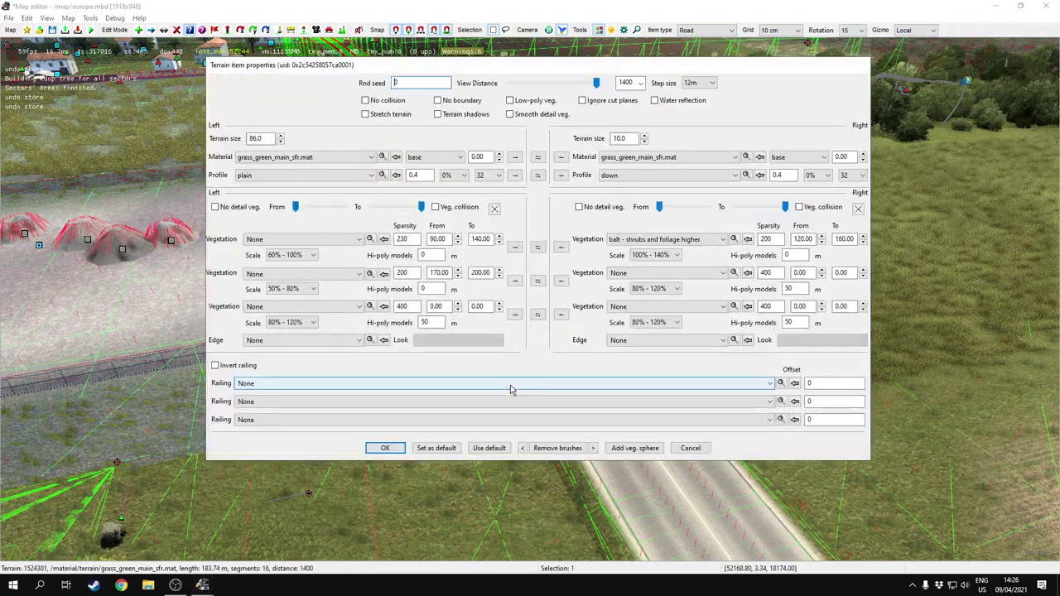
pyautogui.click(472, 105)
pyautogui.press('Return')
pyautogui.moveTo(502, 381); pyautogui.dragTo(556, 323, button='middle')
pyautogui.click(493, 402)
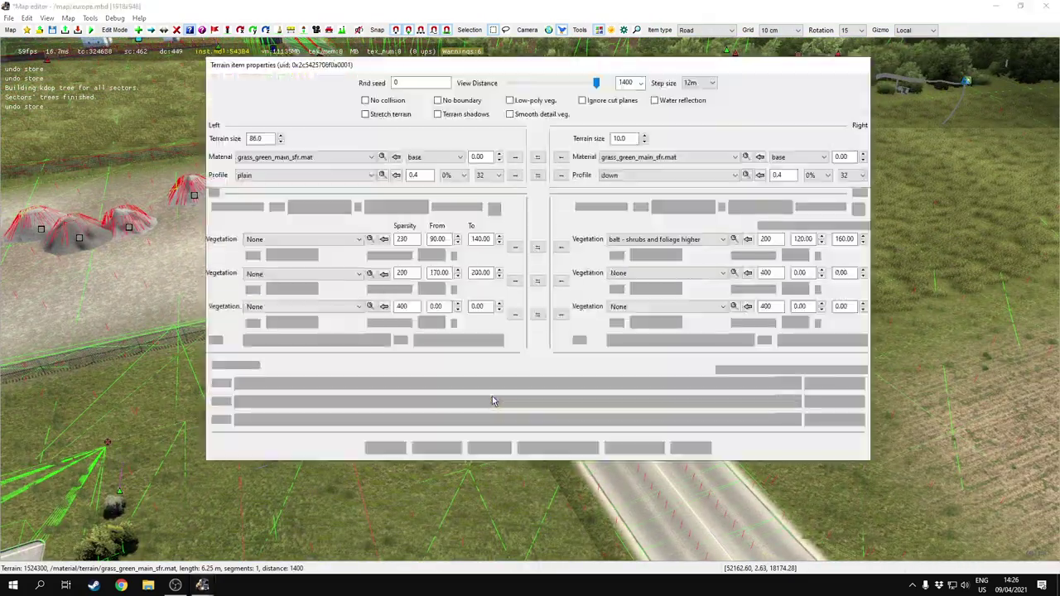
pyautogui.click(469, 103)
pyautogui.press('Return')
pyautogui.moveTo(490, 392); pyautogui.dragTo(531, 303, button='middle')
# Enable No boundary for the next road segment past the gravel lot and dismiss the autosave
pyautogui.click(579, 470)
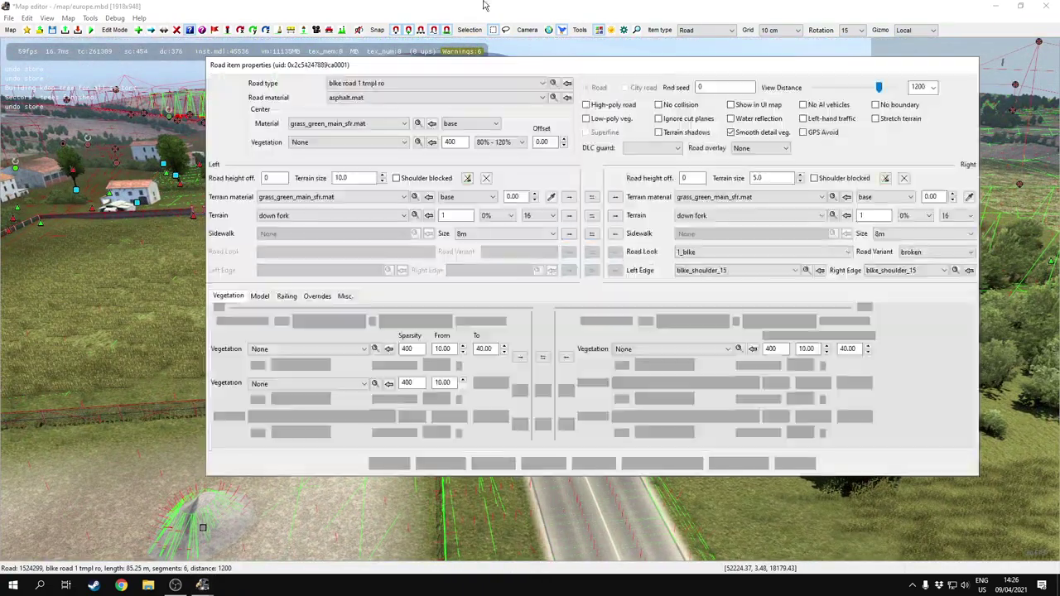
pyautogui.click(879, 105)
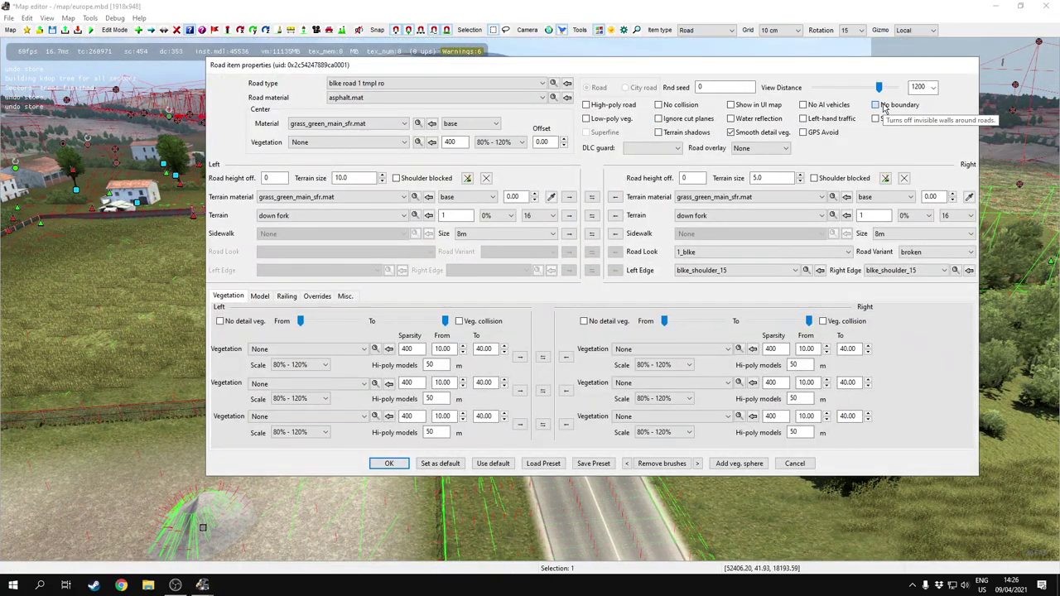
pyautogui.press('Return')
pyautogui.moveTo(475, 390); pyautogui.dragTo(584, 336, button='middle')
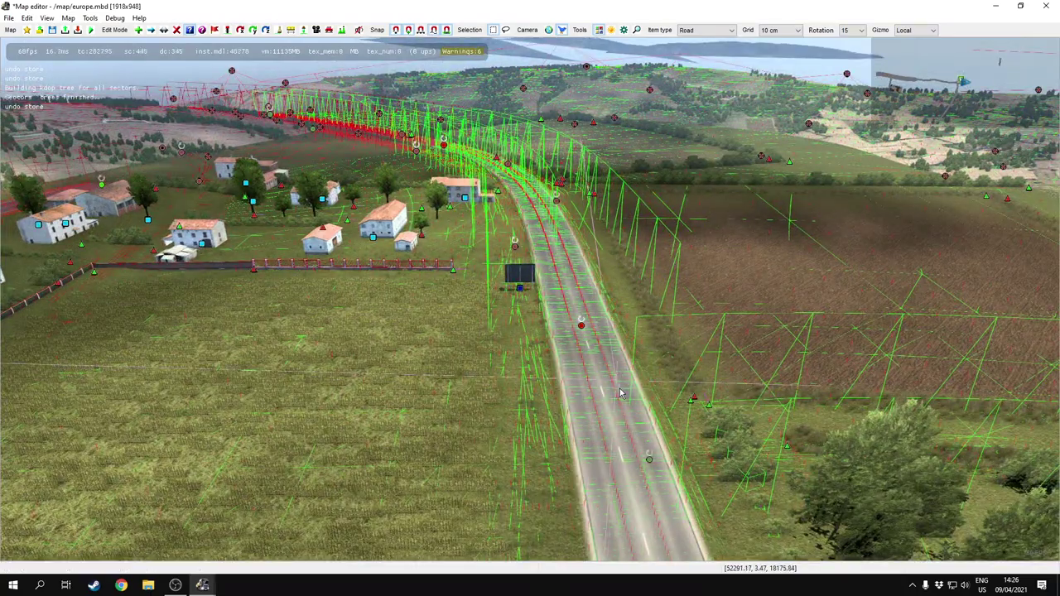
pyautogui.moveTo(654, 423); pyautogui.dragTo(525, 352, button='middle')
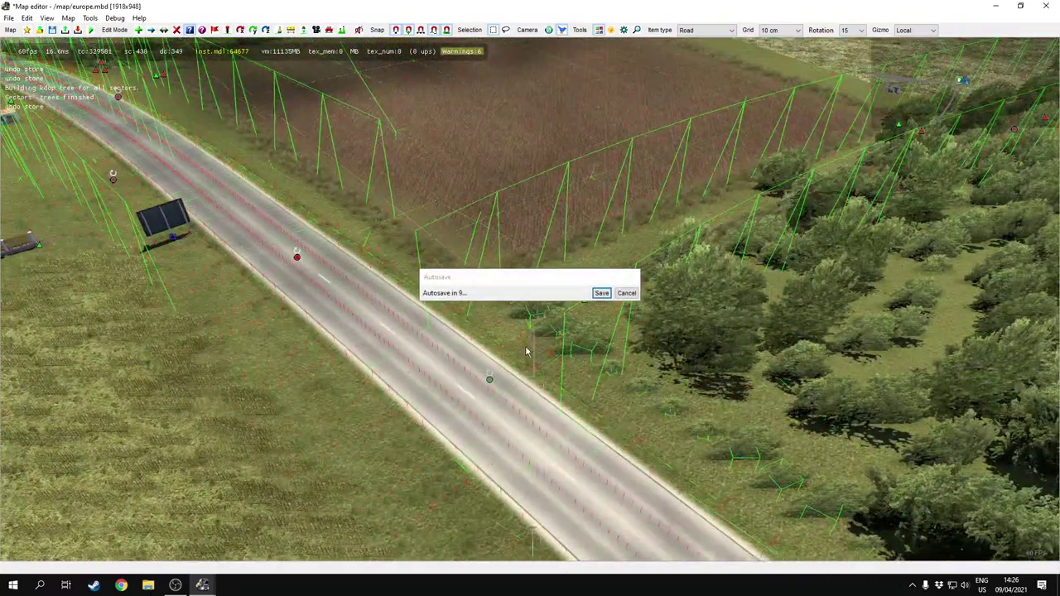
pyautogui.click(629, 293)
# Check the No boundary option of the terrain item running through the shrubs beside the ploughed field
pyautogui.moveTo(899, 173); pyautogui.dragTo(697, 372, button='middle')
pyautogui.scroll(-3, 667, 185)
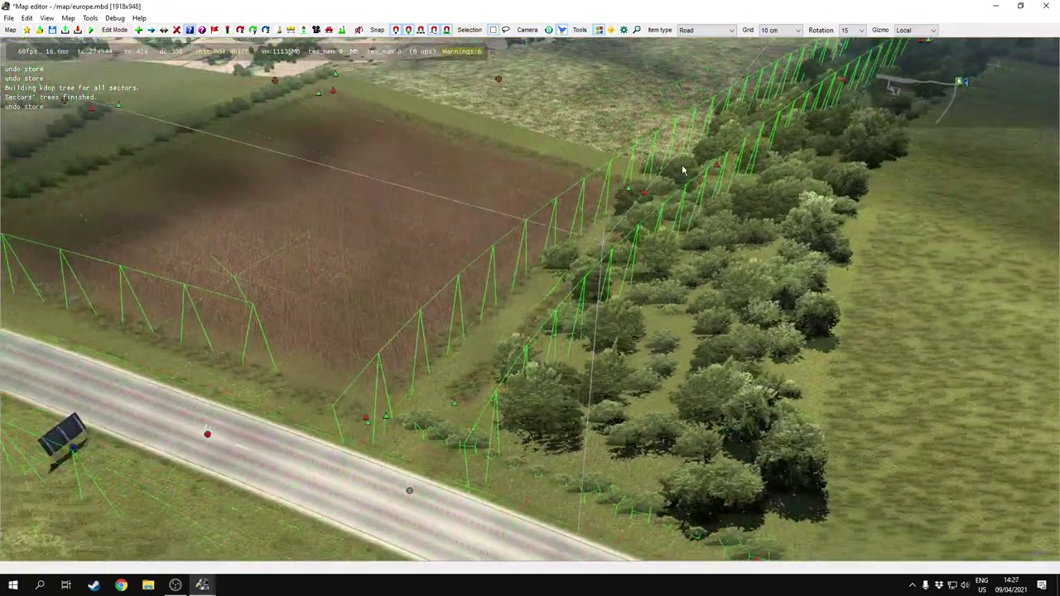
pyautogui.click(694, 189)
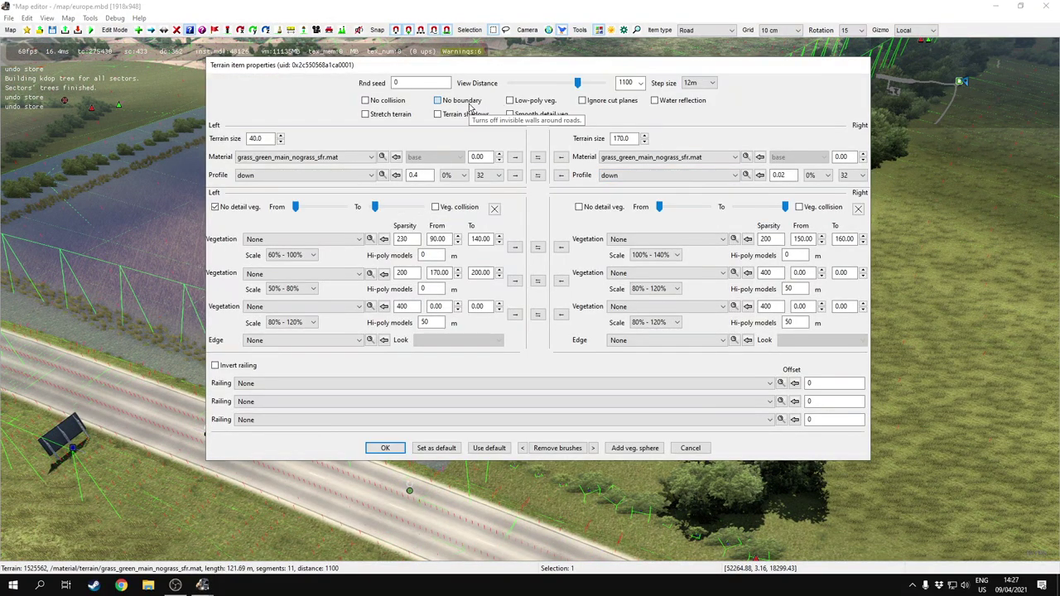
pyautogui.press('Escape')
pyautogui.moveTo(468, 359); pyautogui.dragTo(348, 290, button='middle')
pyautogui.press('w')
# Check the No boundary option of the two terrain items beside the road near the farmhouses
pyautogui.moveTo(530, 299)
pyautogui.mouseDown(button='middle')
pyautogui.moveTo(526, 319)
pyautogui.moveTo(532, 303)
pyautogui.mouseUp(button='middle')
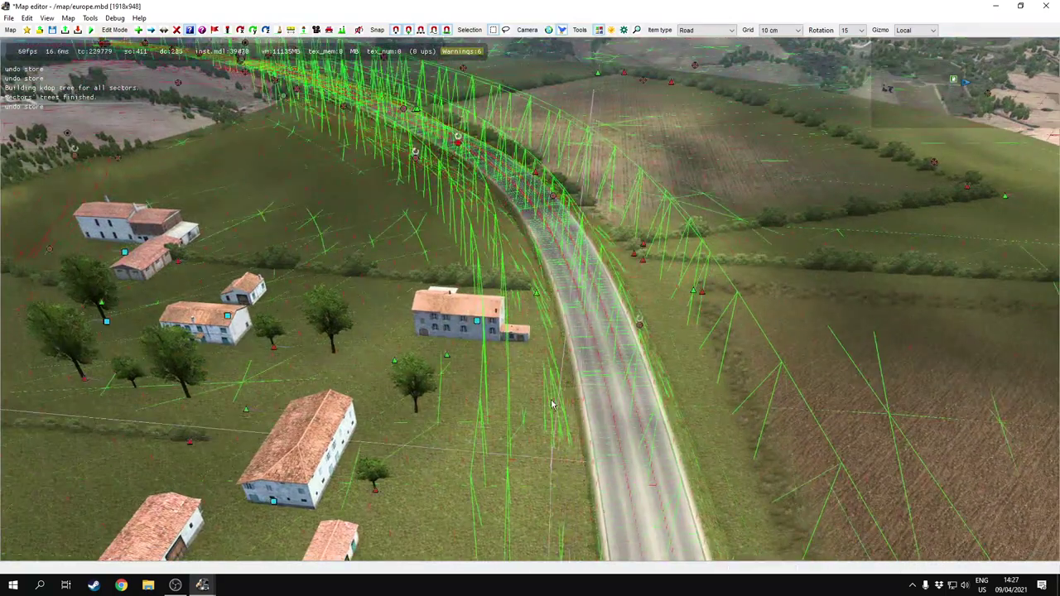
pyautogui.click(639, 325)
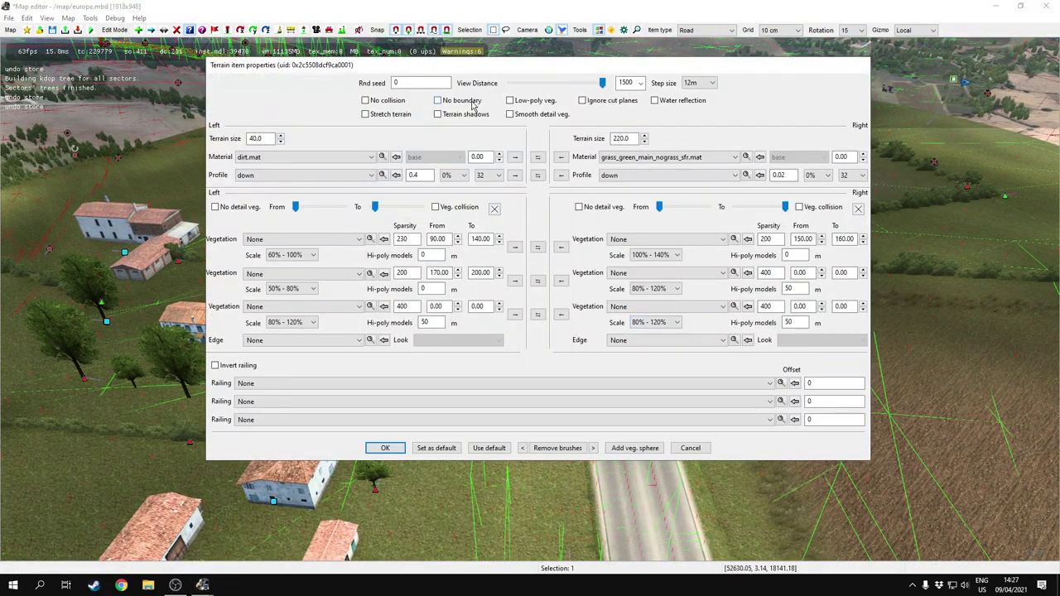
pyautogui.press('Escape')
pyautogui.moveTo(607, 296); pyautogui.dragTo(530, 301, button='middle')
pyautogui.doubleClick(604, 503)
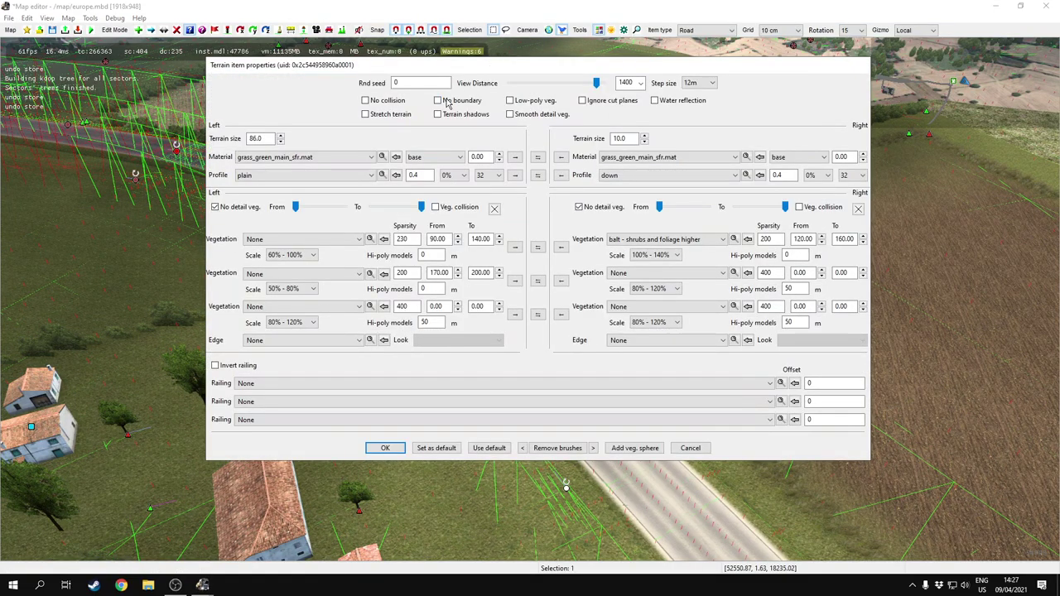
pyautogui.press('Escape')
# Check the item properties and boundary lines along the curve beyond the farmhouses
pyautogui.moveTo(501, 364); pyautogui.dragTo(576, 381, button='middle')
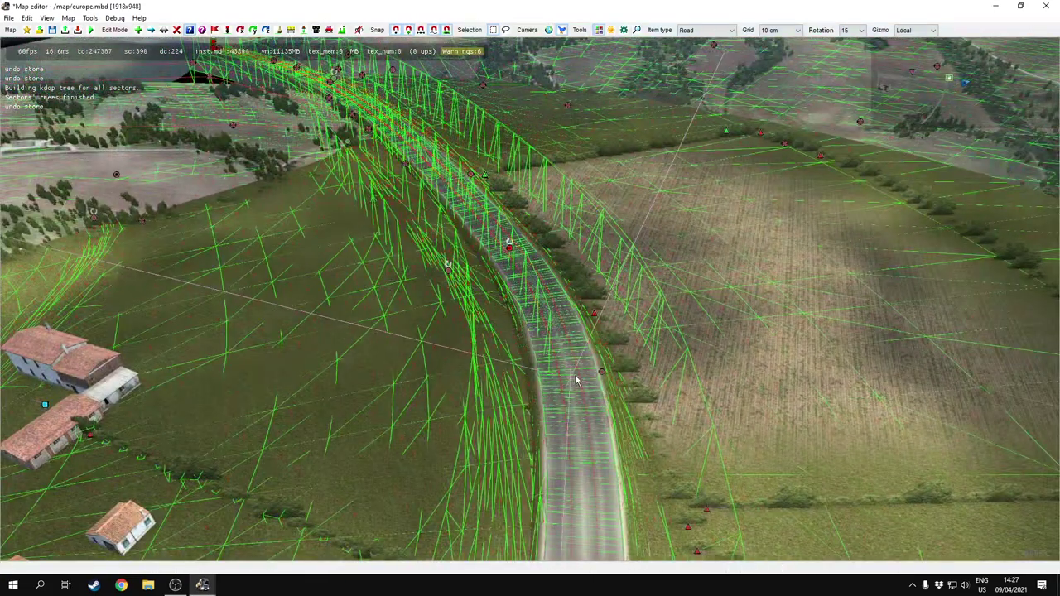
pyautogui.doubleClick(577, 382)
pyautogui.press('Escape')
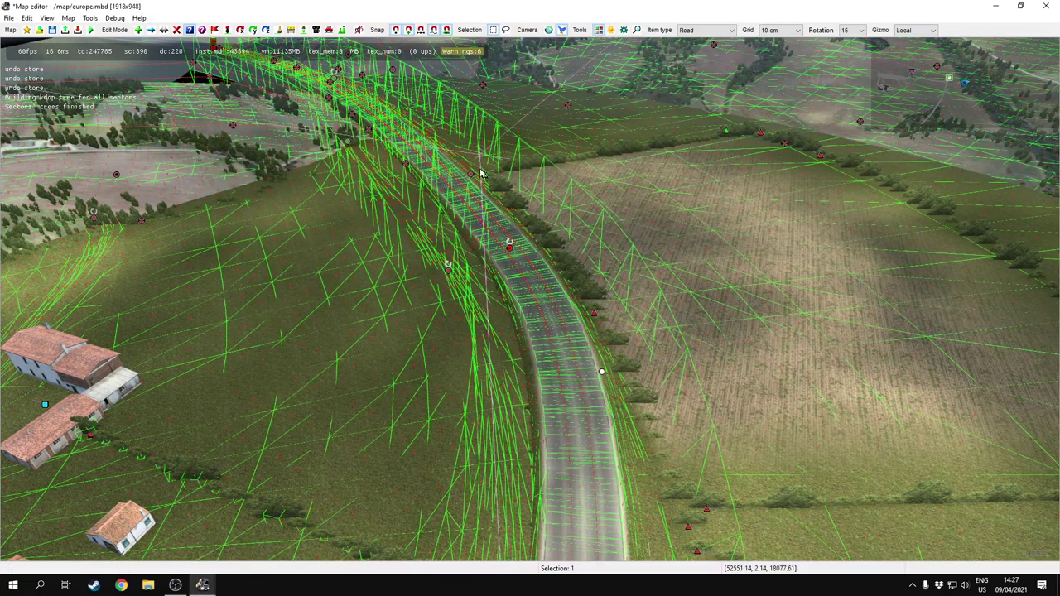
pyautogui.click(445, 269)
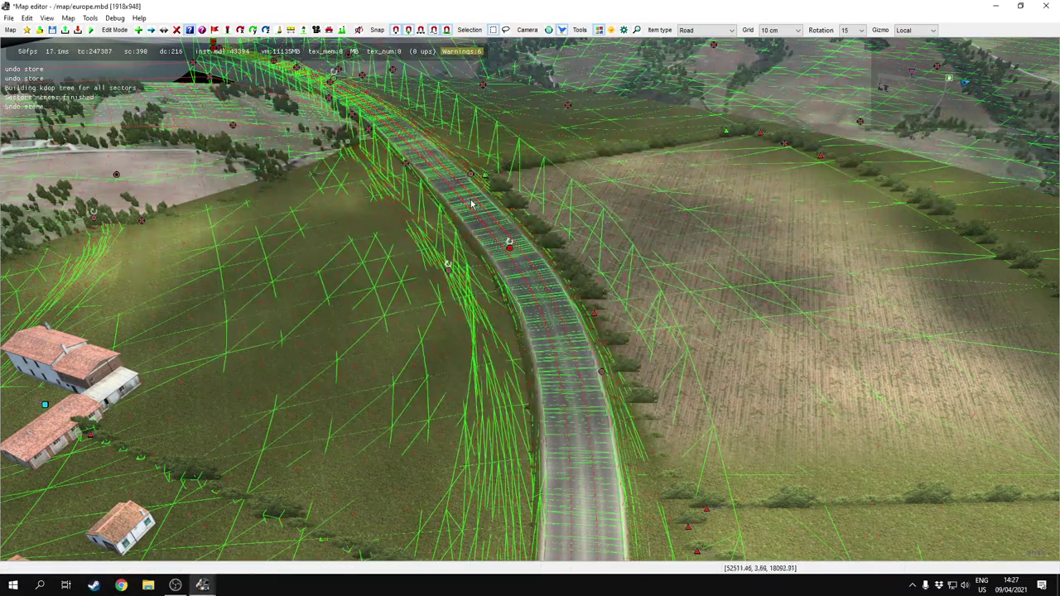
# Review the No collision setting of the curved segment at the road's end and compare its surface with the adjoining road's collision lines
pyautogui.press('Up')
pyautogui.moveTo(471, 204); pyautogui.dragTo(495, 360, button='right')
pyautogui.scroll(-5, 447, 178)
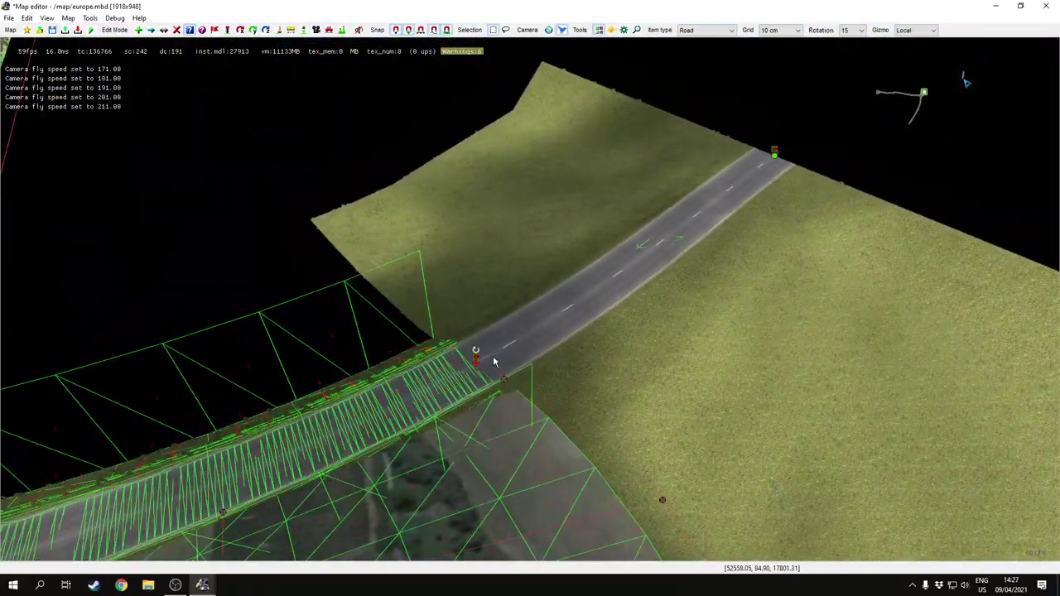
pyautogui.doubleClick(476, 367)
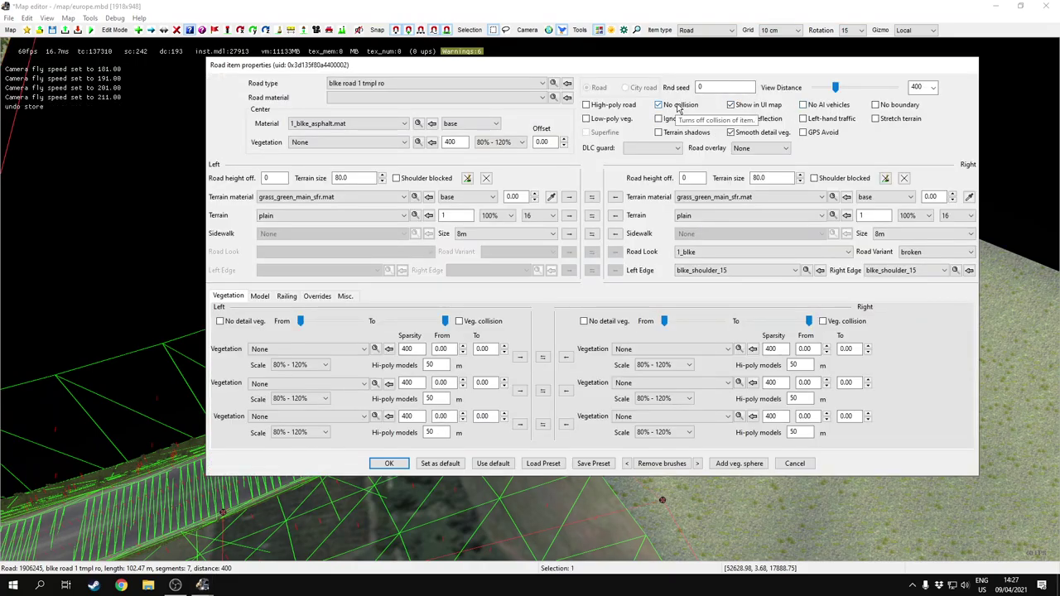
pyautogui.press('Return')
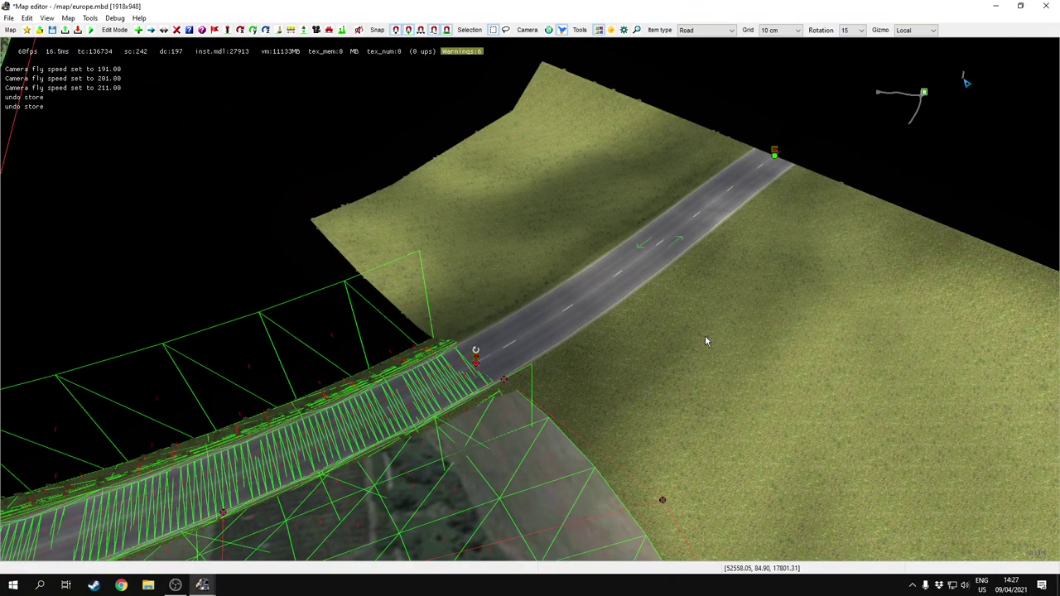
pyautogui.moveTo(706, 341); pyautogui.dragTo(469, 159, button='right')
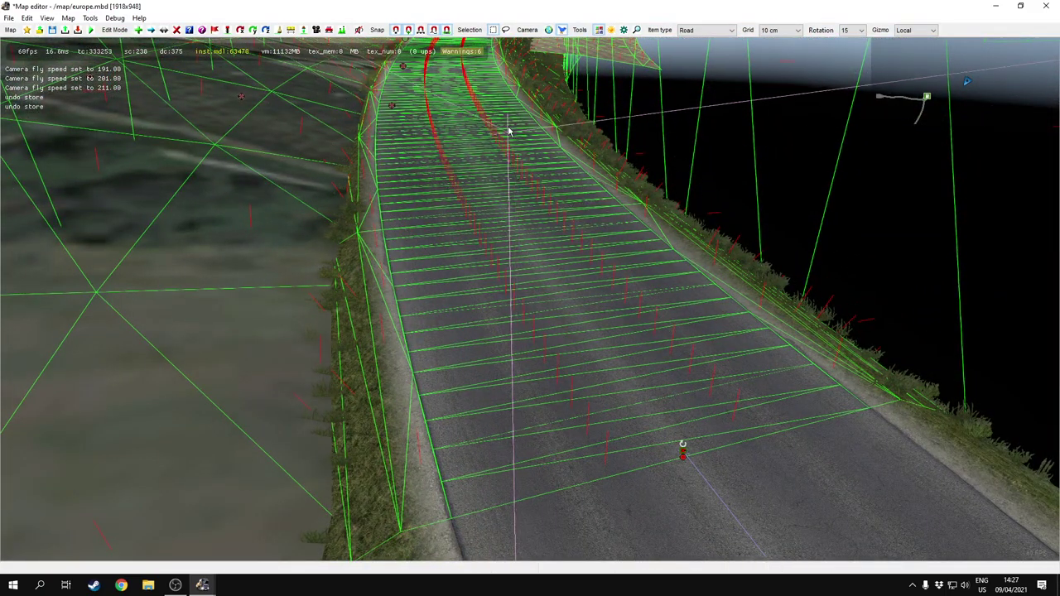
pyautogui.moveTo(439, 256); pyautogui.dragTo(464, 463, button='right')
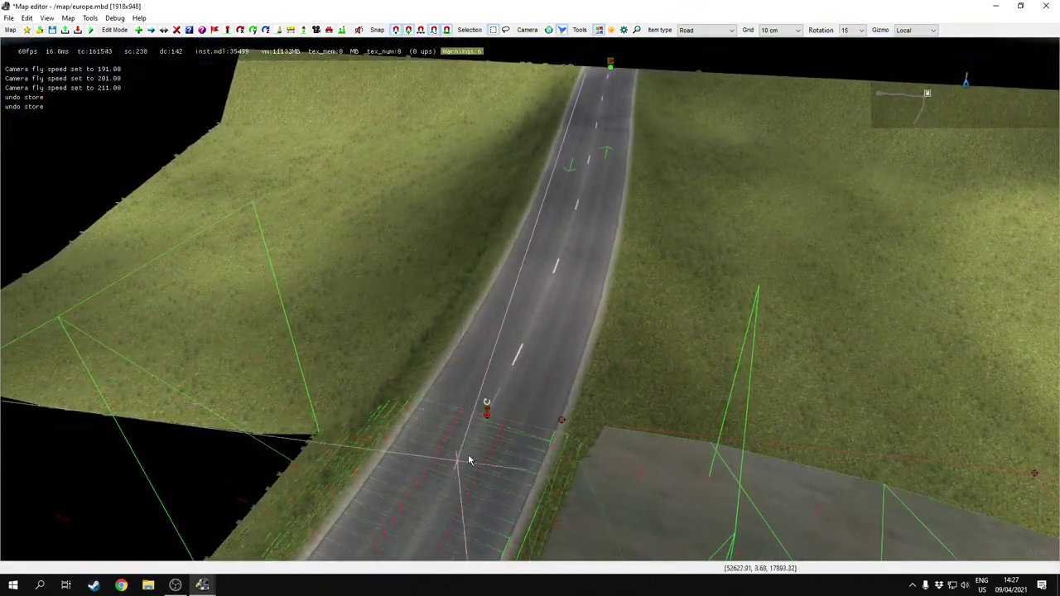
# Turn off No collision for the end road segment and move its properties window clear of the road
pyautogui.click(604, 175)
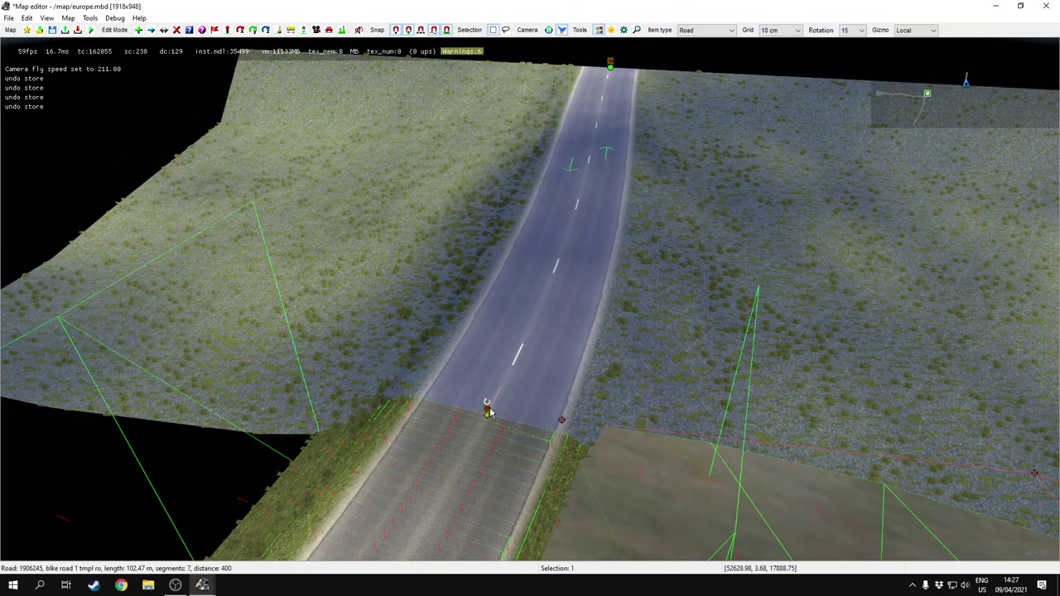
pyautogui.click(493, 400)
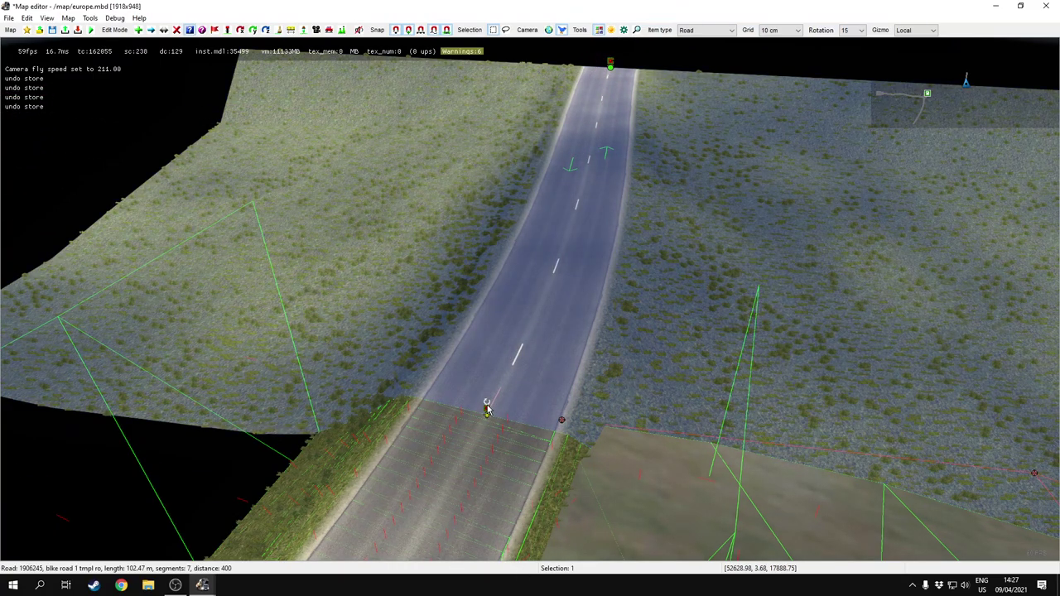
pyautogui.doubleClick(487, 409)
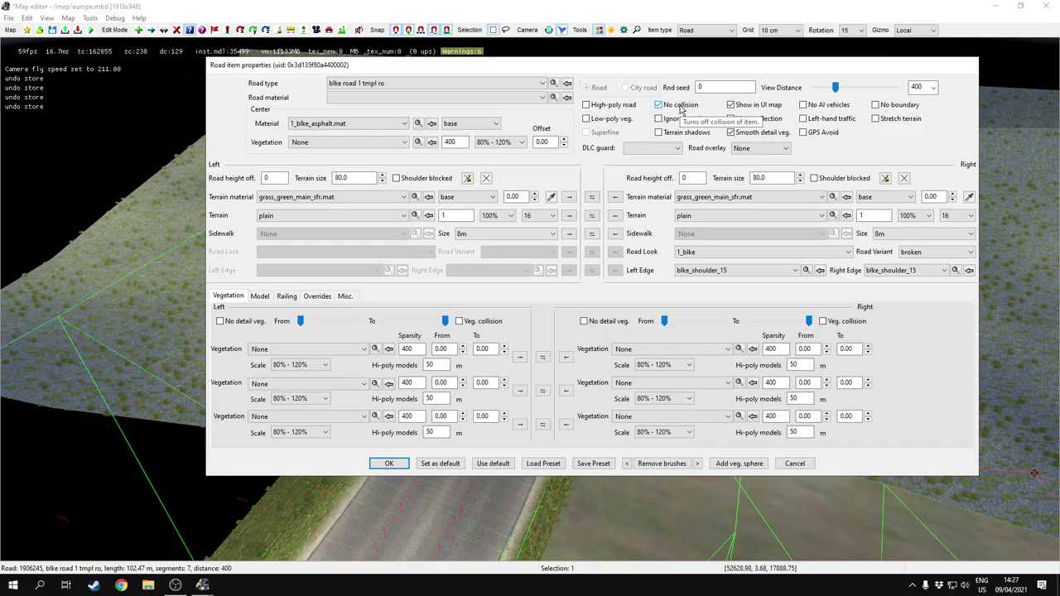
pyautogui.moveTo(739, 63); pyautogui.dragTo(592, 329)
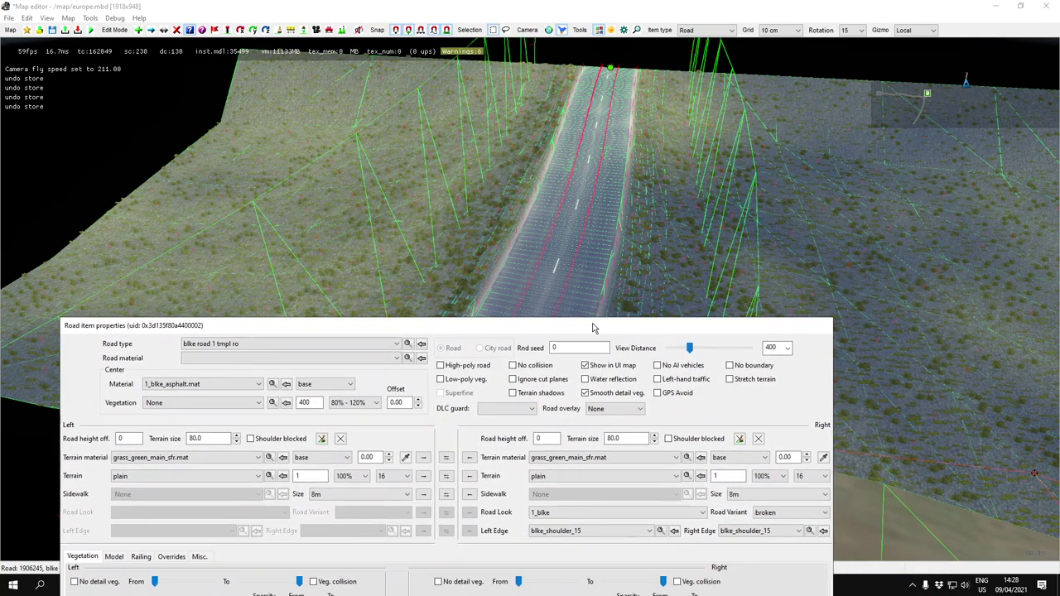
# Turn off Show in UI map for the end road segment, apply it and check the segment on the map
pyautogui.click(615, 367)
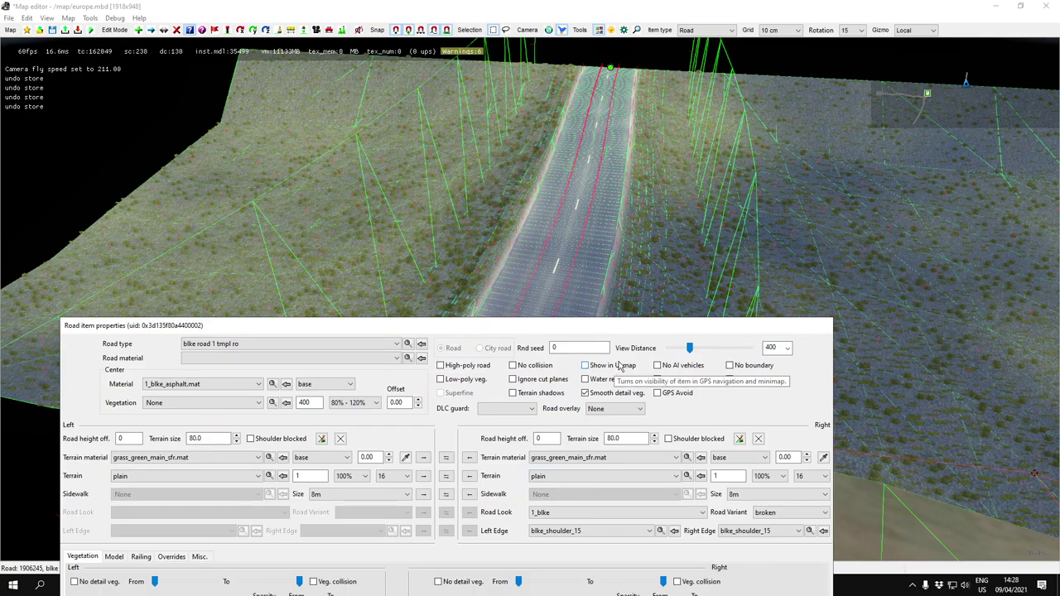
pyautogui.moveTo(488, 332); pyautogui.dragTo(508, 295)
pyautogui.press('Return')
pyautogui.click(657, 232)
pyautogui.moveTo(657, 232); pyautogui.dragTo(554, 296, button='right')
pyautogui.press('m')
pyautogui.press('m')
pyautogui.moveTo(475, 532); pyautogui.dragTo(515, 301, button='right')
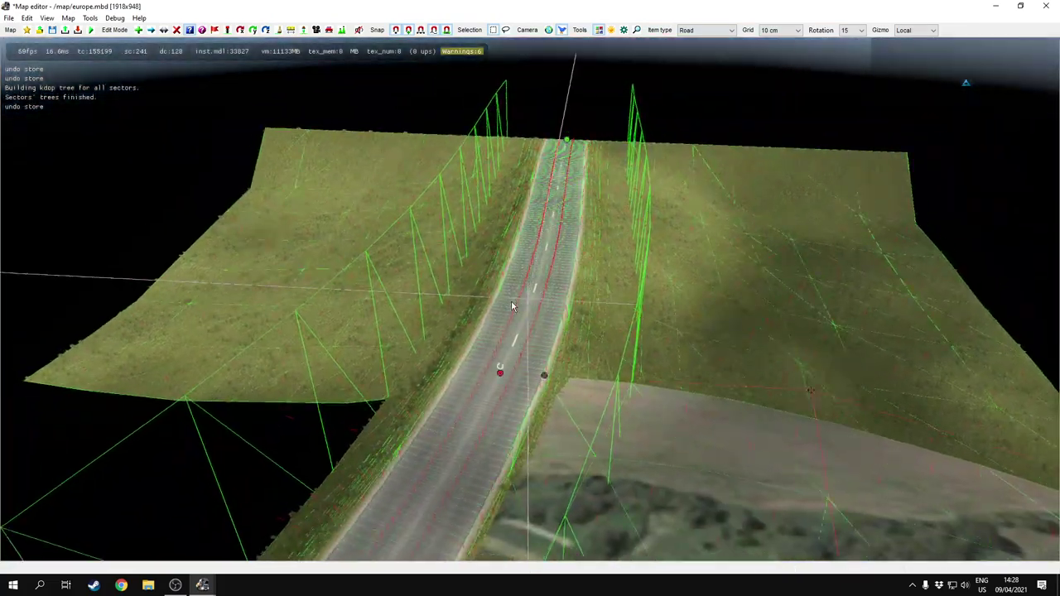
# Re-enable Show in UI map for the end road segment, apply it and look at the minimap
pyautogui.click(508, 387)
pyautogui.click(617, 330)
pyautogui.press('Return')
pyautogui.click(624, 243)
pyautogui.moveTo(625, 243); pyautogui.dragTo(531, 304, button='right')
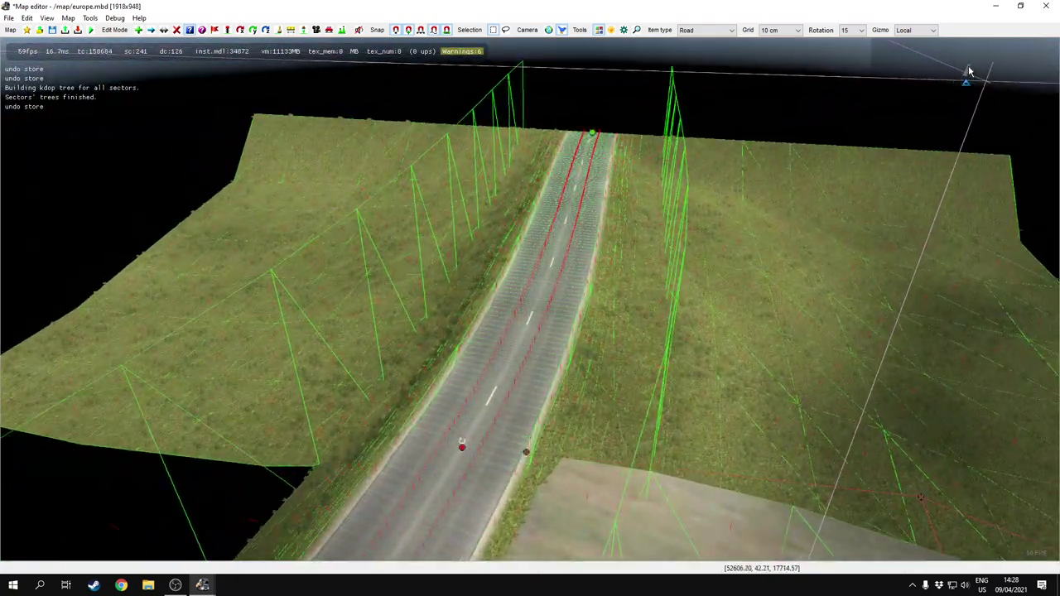
# Enable No AI vehicles for the end road segment and apply its properties
pyautogui.click(480, 435)
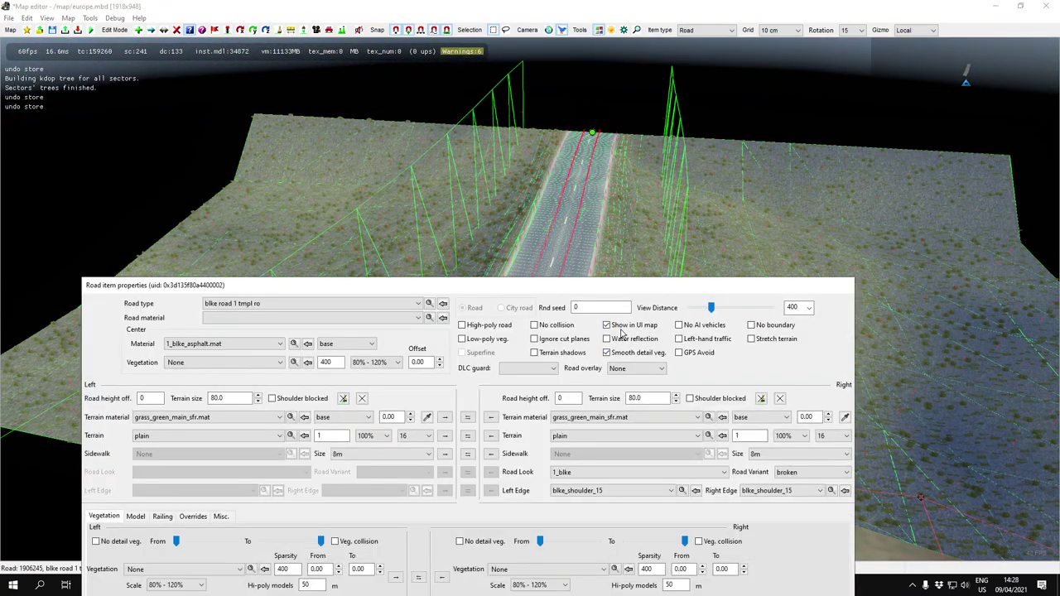
pyautogui.click(679, 326)
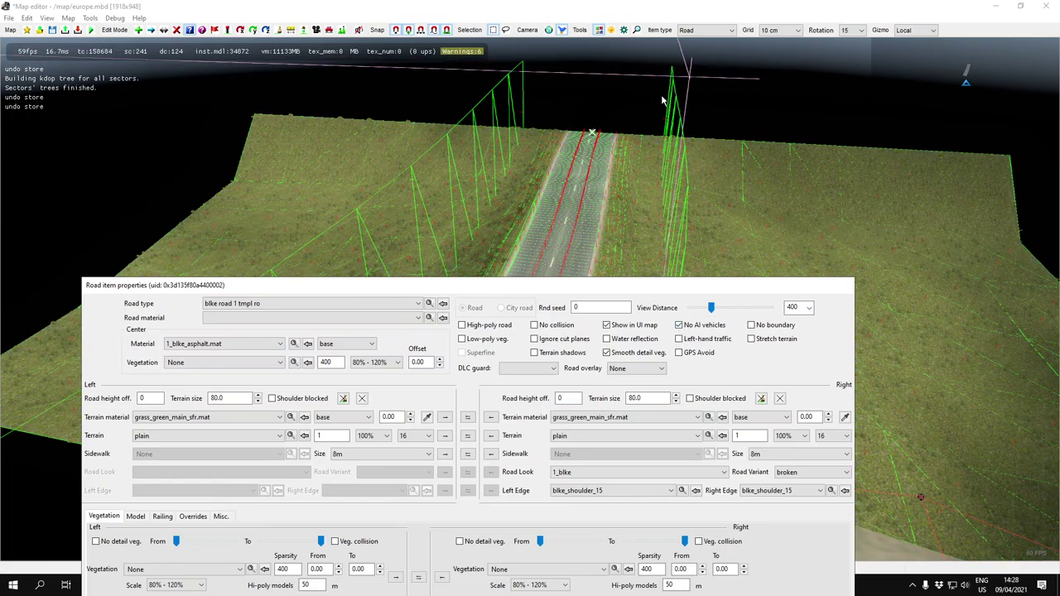
pyautogui.moveTo(651, 286); pyautogui.dragTo(768, 119)
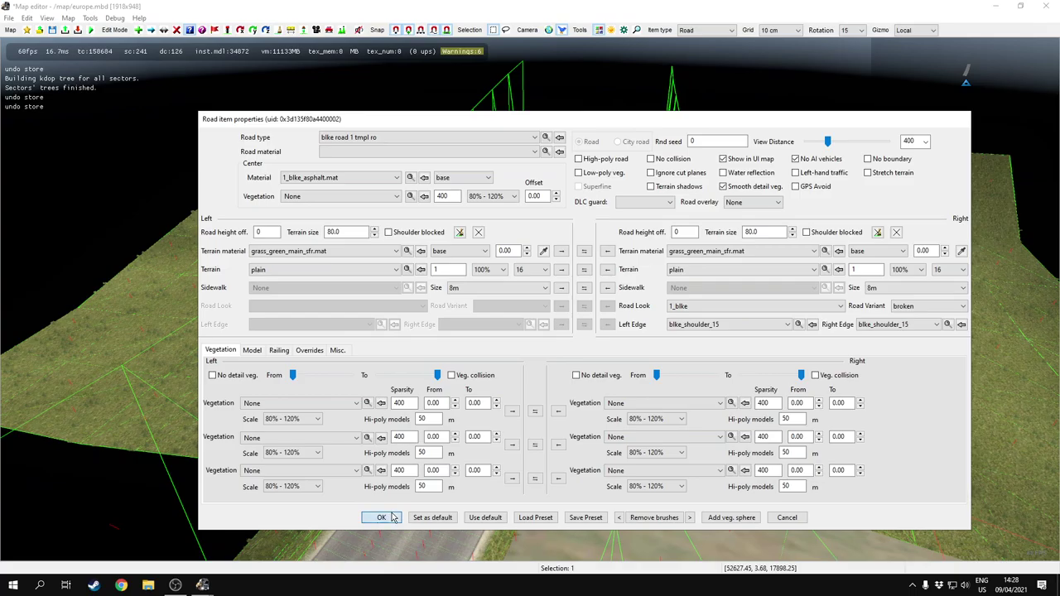
pyautogui.click(392, 517)
pyautogui.moveTo(508, 414); pyautogui.dragTo(516, 315, button='middle')
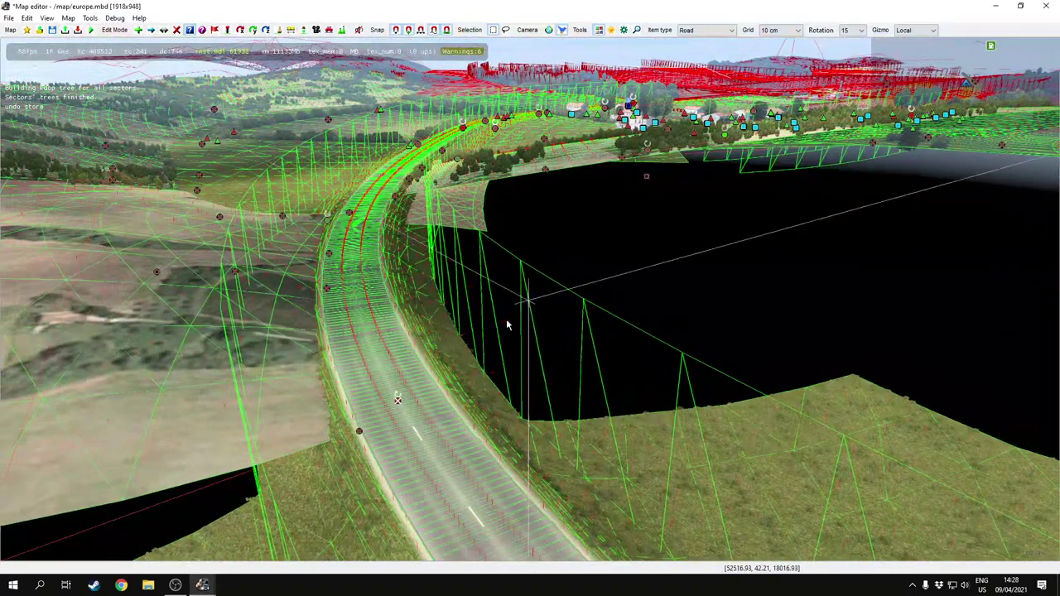
pyautogui.moveTo(450, 359); pyautogui.dragTo(485, 248, button='middle')
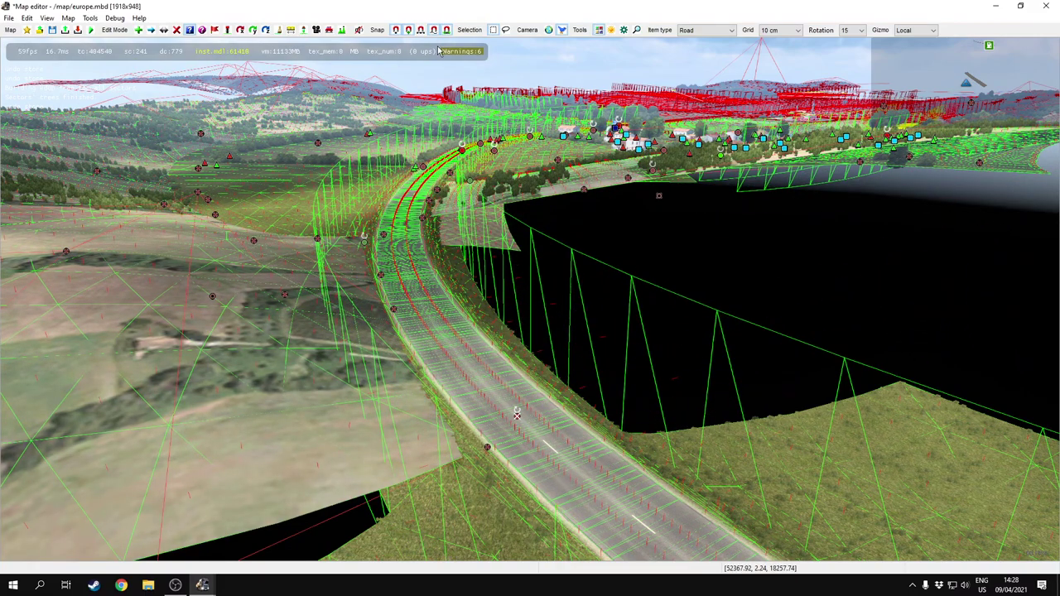
# Show car access and spawning in the Traffic Tool, move its window off the road and examine the curve's traffic lanes
pyautogui.click(306, 143)
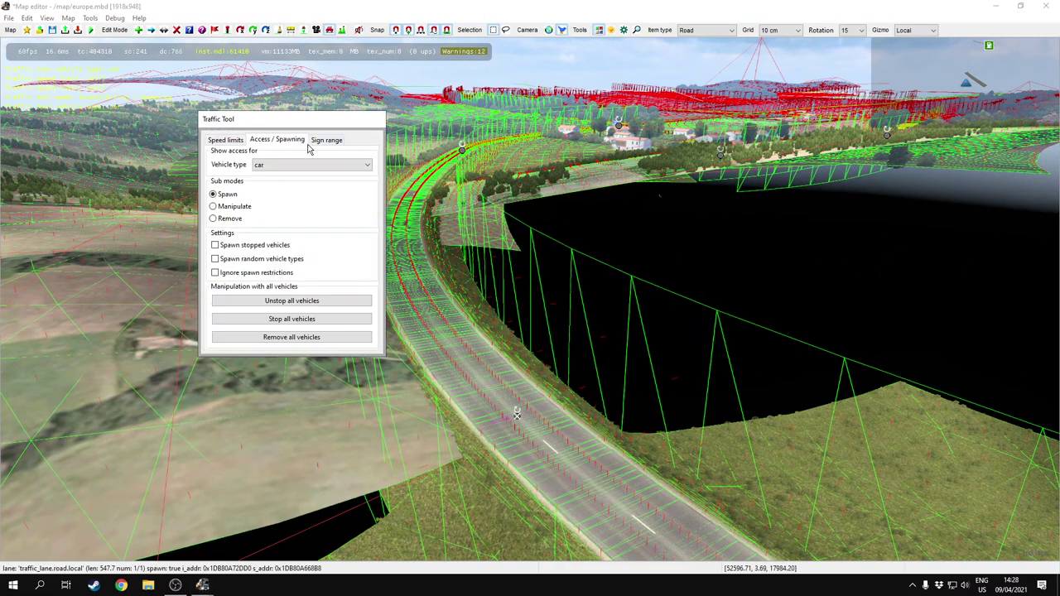
pyautogui.moveTo(293, 122); pyautogui.dragTo(228, 226)
pyautogui.click(389, 247)
pyautogui.moveTo(389, 247); pyautogui.dragTo(530, 170, button='middle')
pyautogui.scroll(-5, 530, 298)
# Reopen the end road segment's properties with No AI vehicles turned off, and move the window clear of the road
pyautogui.moveTo(530, 298); pyautogui.dragTo(534, 265, button='middle')
pyautogui.press('m')
pyautogui.click(210, 584)
pyautogui.click(331, 473)
pyautogui.moveTo(332, 474); pyautogui.dragTo(447, 472, button='middle')
pyautogui.moveTo(530, 298)
pyautogui.mouseDown(button='middle')
pyautogui.moveTo(554, 300)
pyautogui.moveTo(529, 298)
pyautogui.moveTo(530, 318)
pyautogui.moveTo(530, 298)
pyautogui.mouseUp(button='middle')
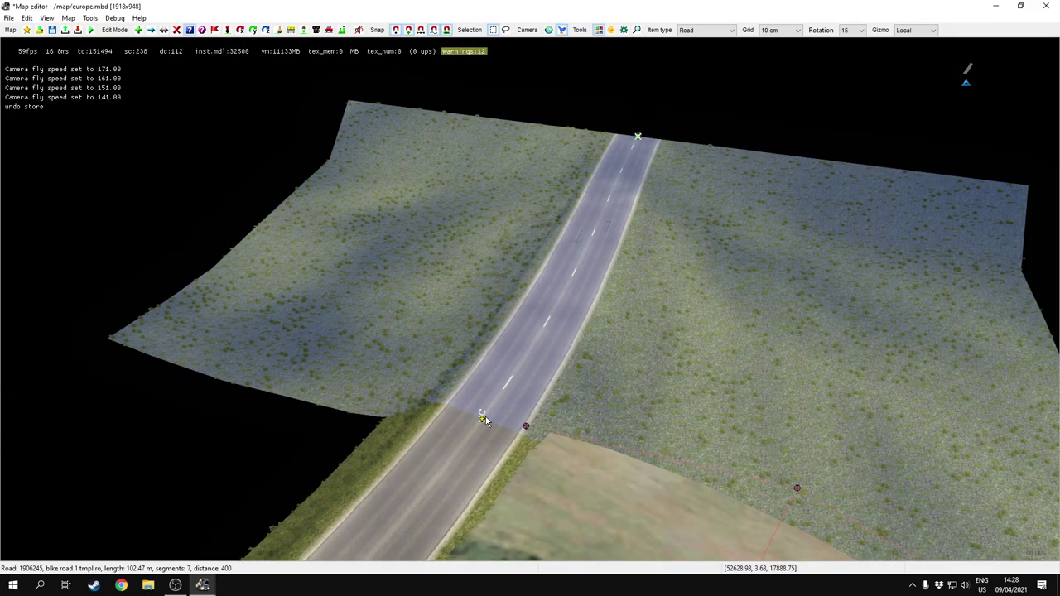
pyautogui.doubleClick(484, 420)
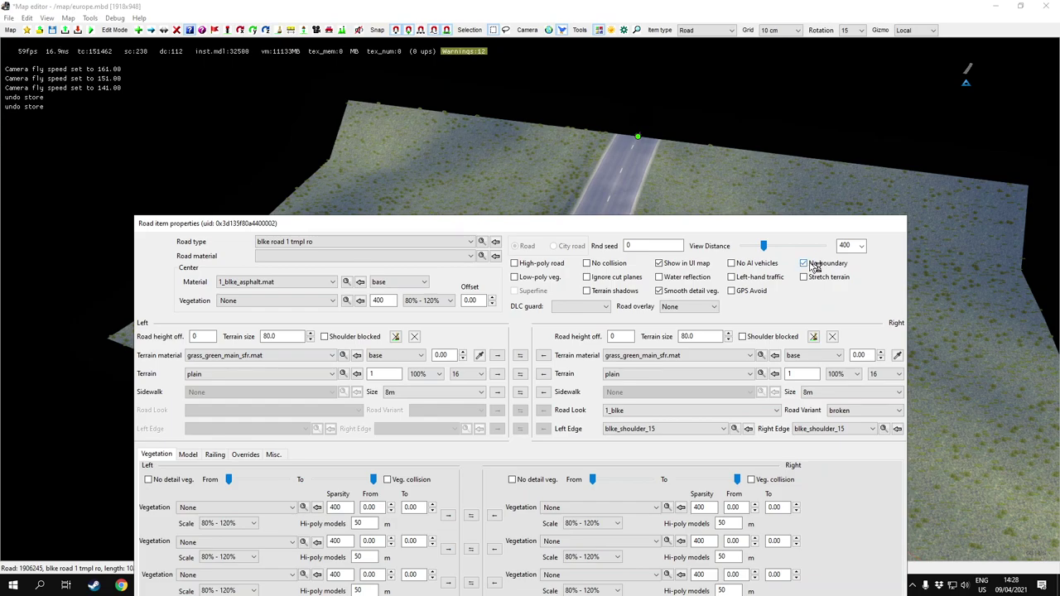
pyautogui.moveTo(729, 230); pyautogui.dragTo(778, 400)
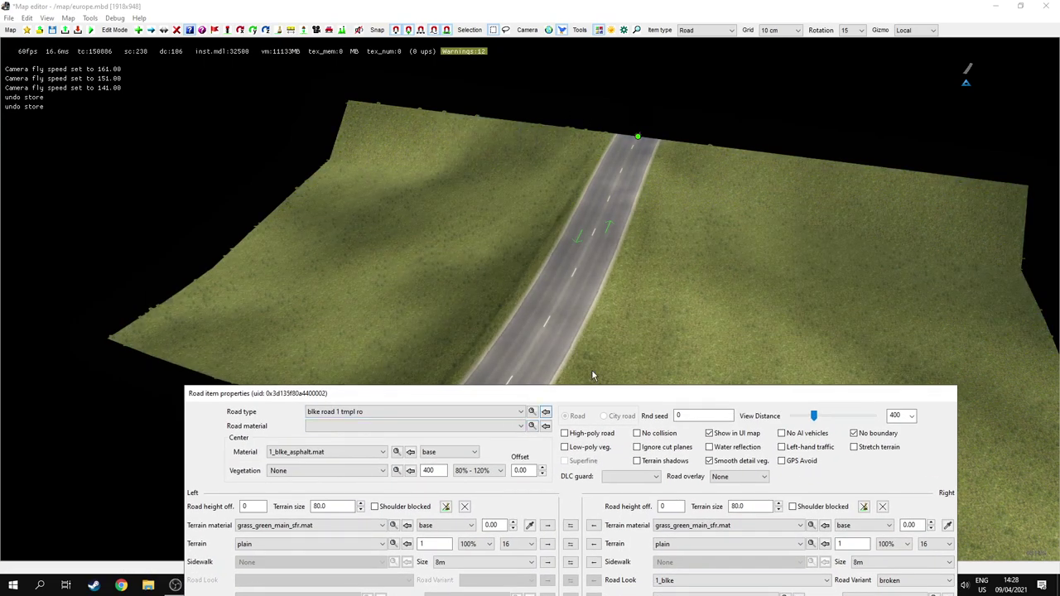
# Try Low-poly veg., Left-hand traffic and Stretch terrain one at a time on the end road segment, turning each off again
pyautogui.click(566, 450)
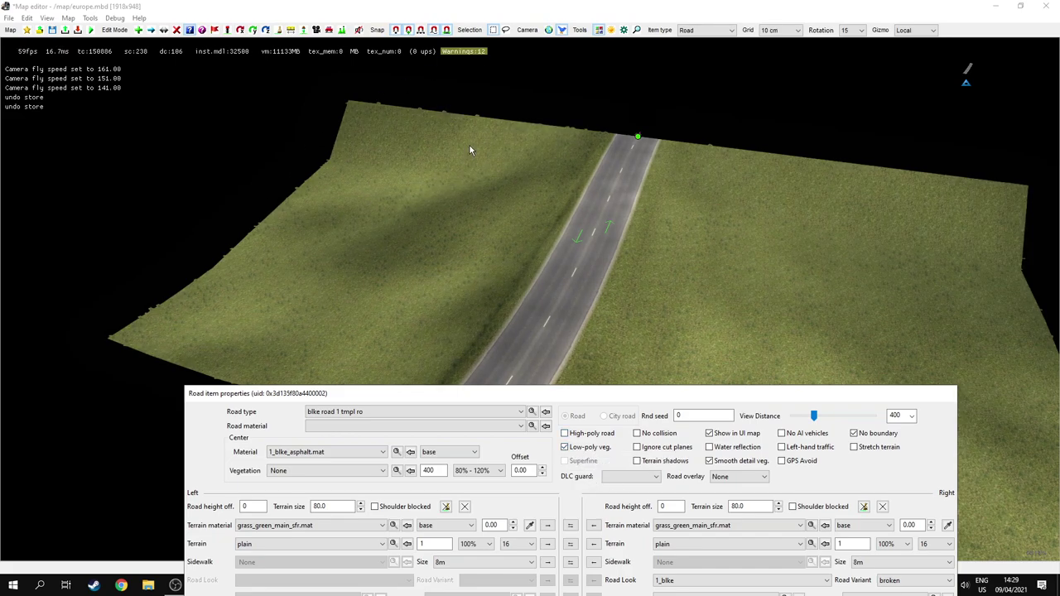
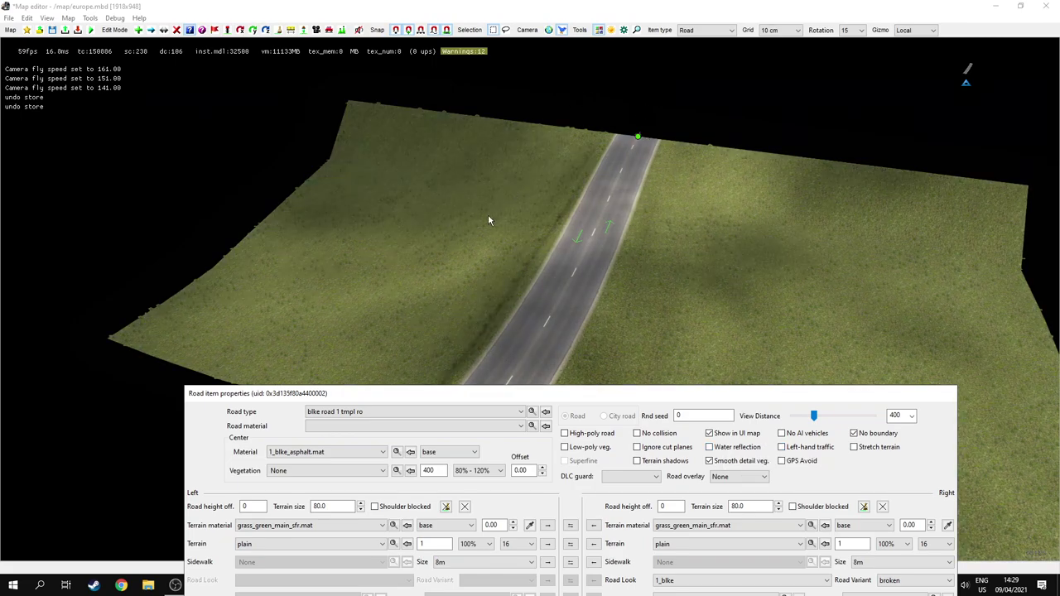
pyautogui.click(818, 450)
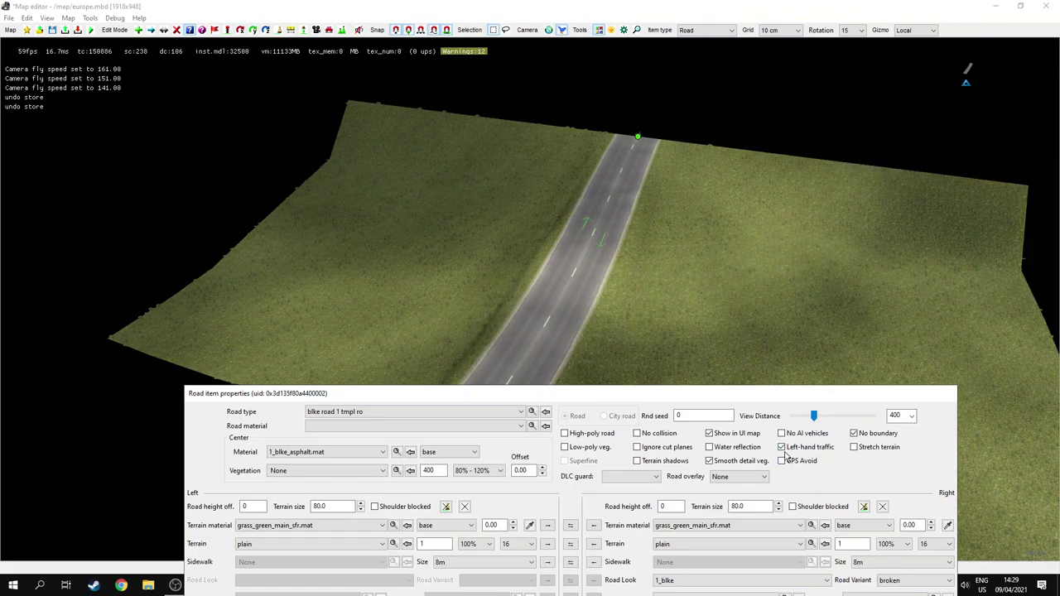
pyautogui.click(854, 447)
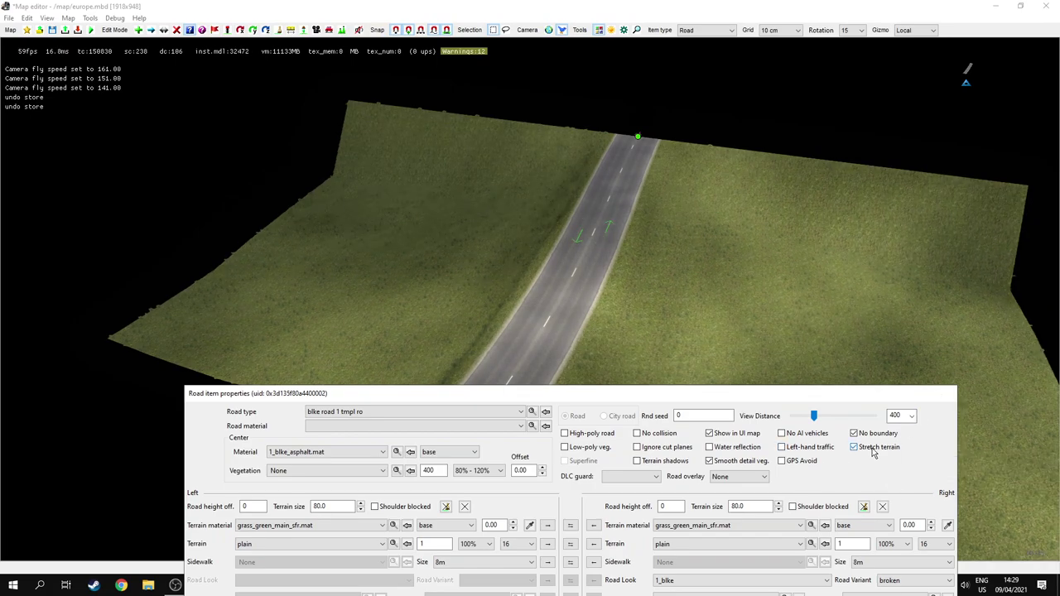
pyautogui.click(872, 452)
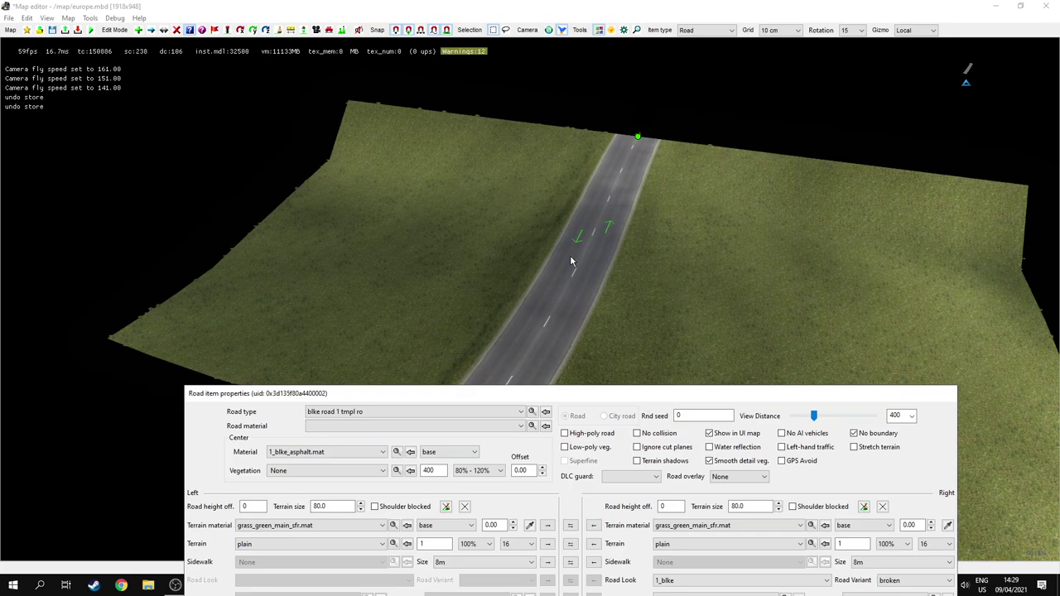
# Try toggling High-poly road, Smooth detail veg. and GPS Avoid one at a time on the end road segment, restoring each setting
pyautogui.click(565, 433)
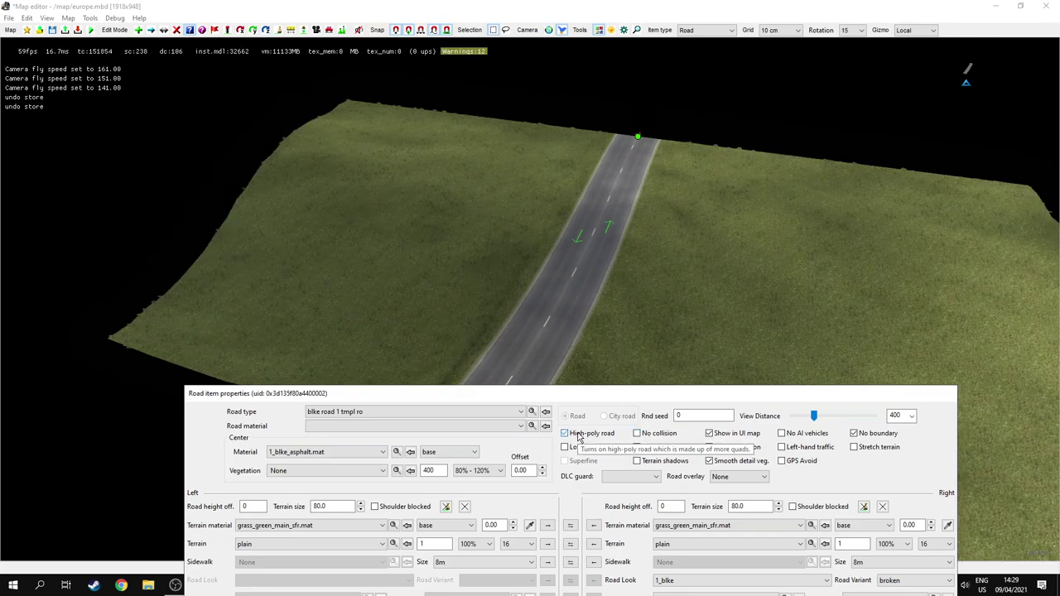
pyautogui.click(579, 437)
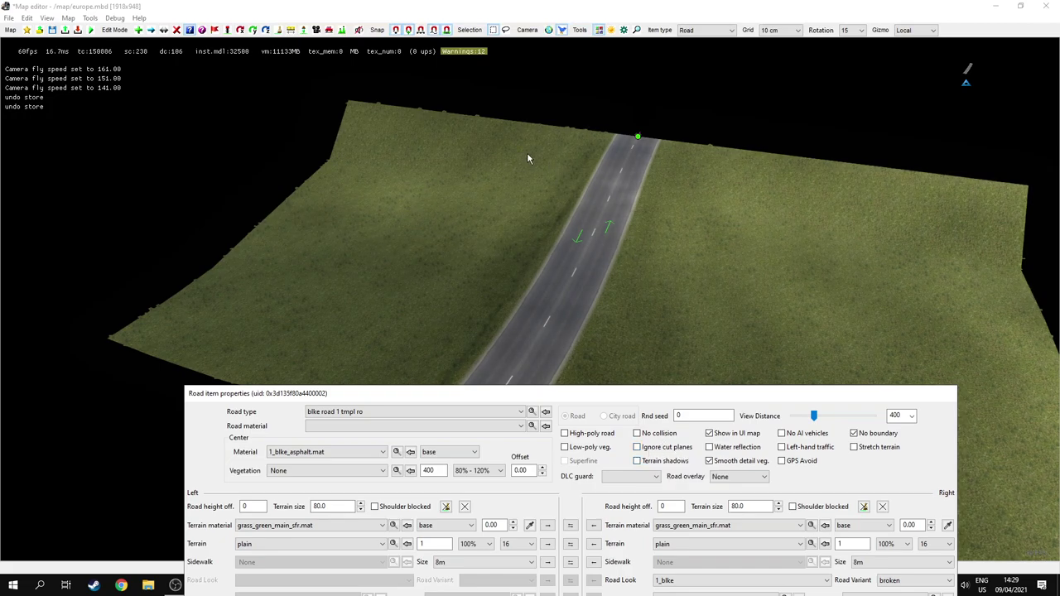
pyautogui.click(727, 461)
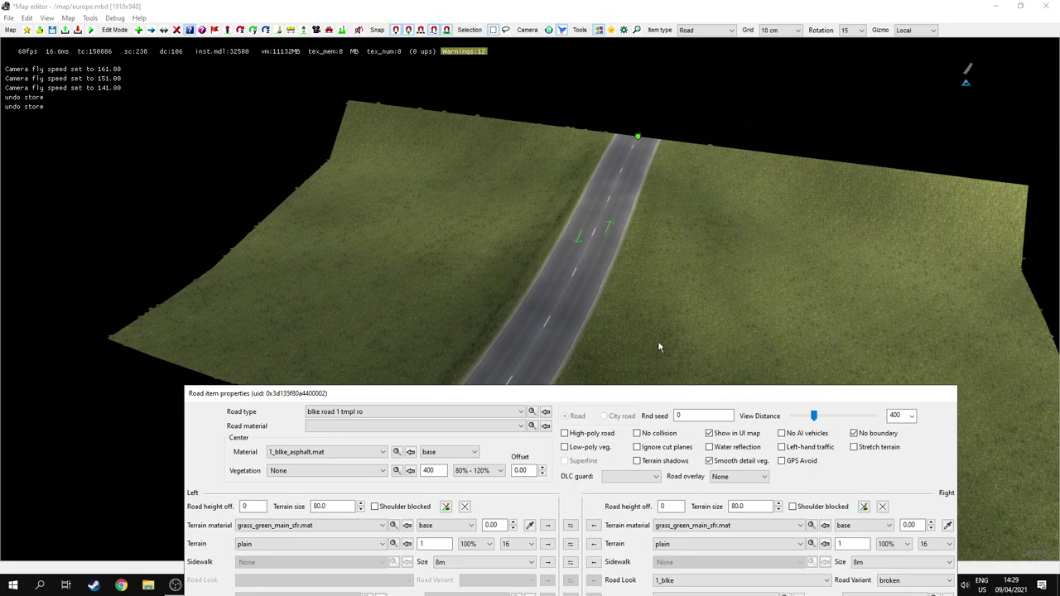
pyautogui.click(783, 461)
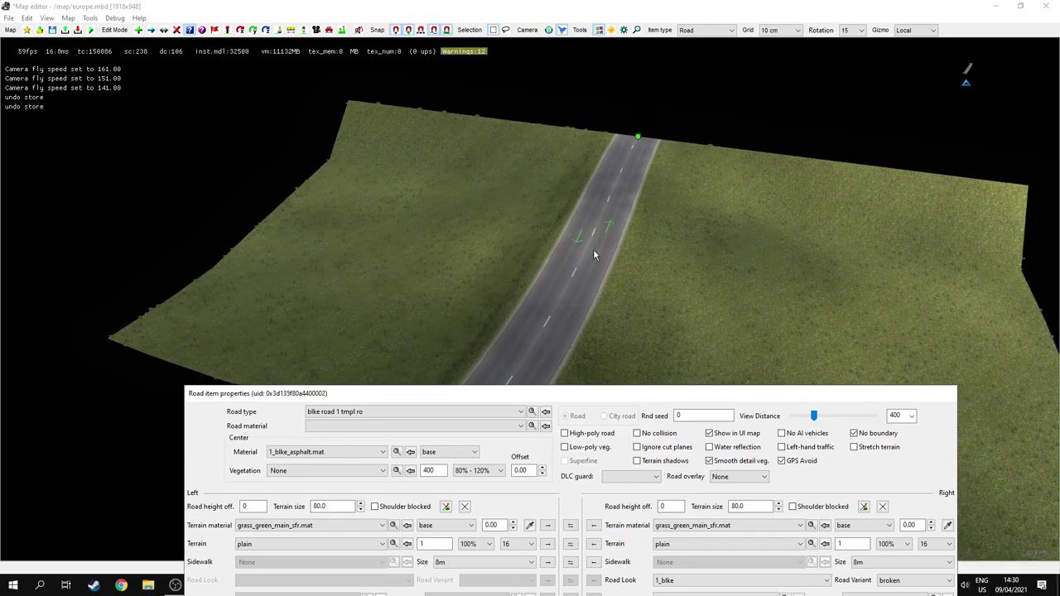
# Set the end segment's road type to blke road 2 no offset tmpl and examine where it joins the narrower road
pyautogui.moveTo(733, 397); pyautogui.dragTo(872, 404)
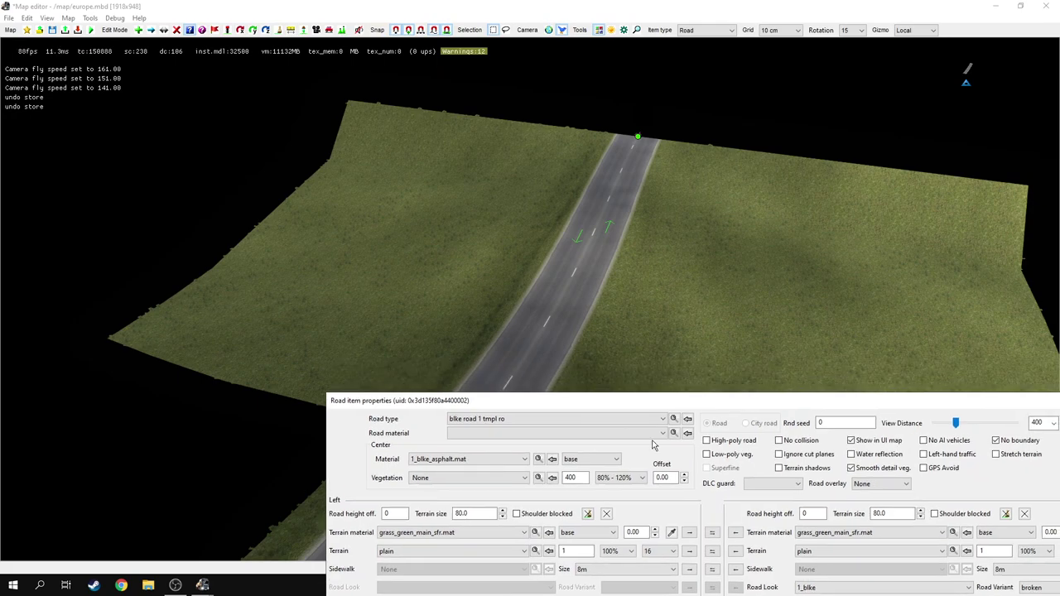
pyautogui.click(490, 421)
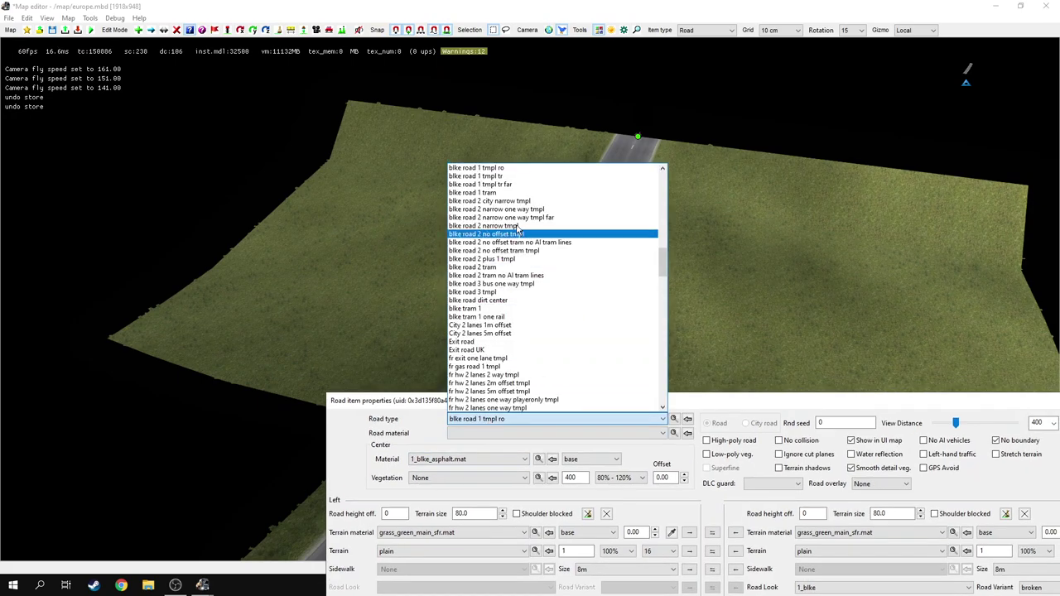
pyautogui.click(507, 236)
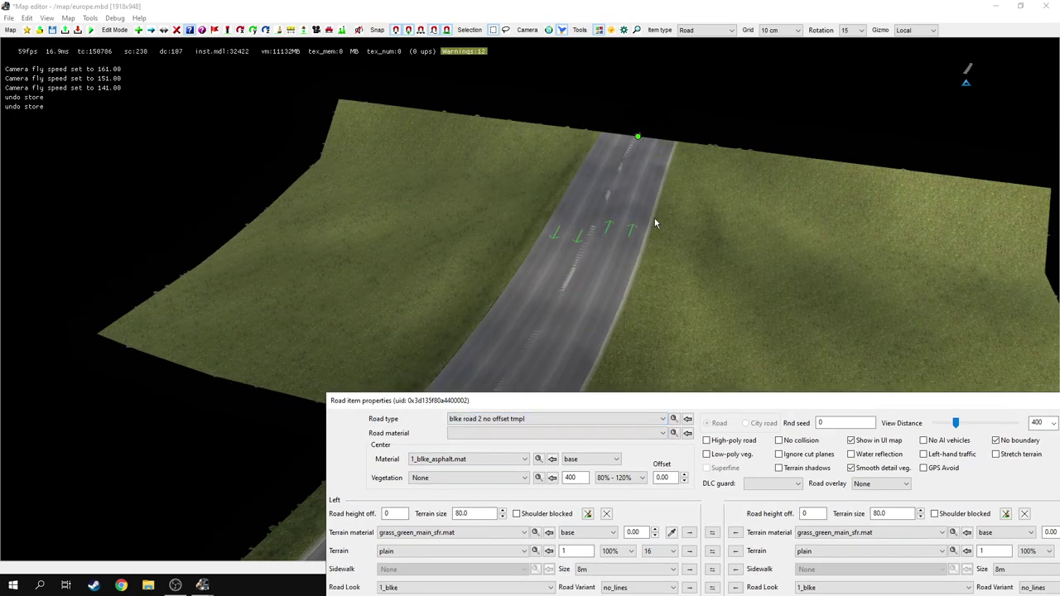
pyautogui.moveTo(599, 267); pyautogui.dragTo(572, 323, button='right')
pyautogui.press('w')
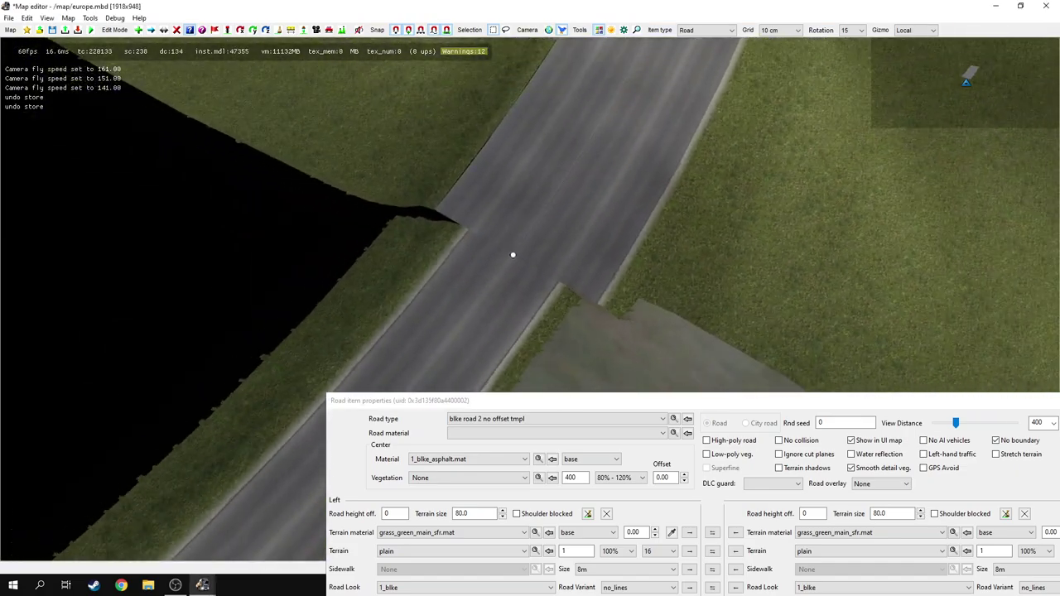
pyautogui.moveTo(481, 266)
pyautogui.mouseDown(button='right')
pyautogui.moveTo(488, 232)
pyautogui.moveTo(501, 240)
pyautogui.moveTo(480, 248)
pyautogui.mouseUp(button='right')
pyautogui.press('s')
pyautogui.press('w')
pyautogui.press('s')
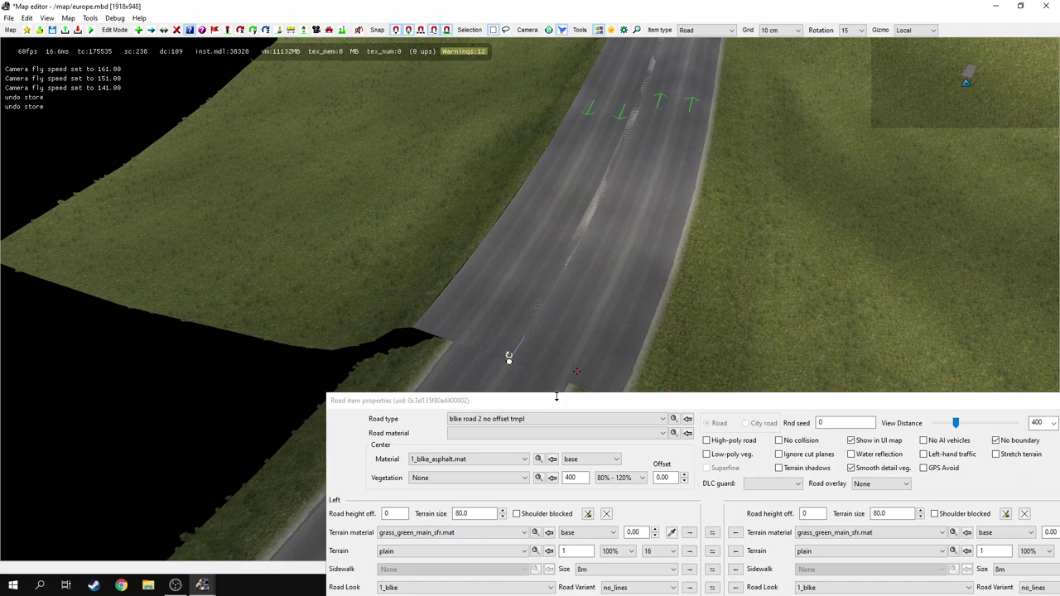
# Change the selected road's type to blke road 2 narrow tmpl and inspect how its lanes look in the scene
pyautogui.click(496, 421)
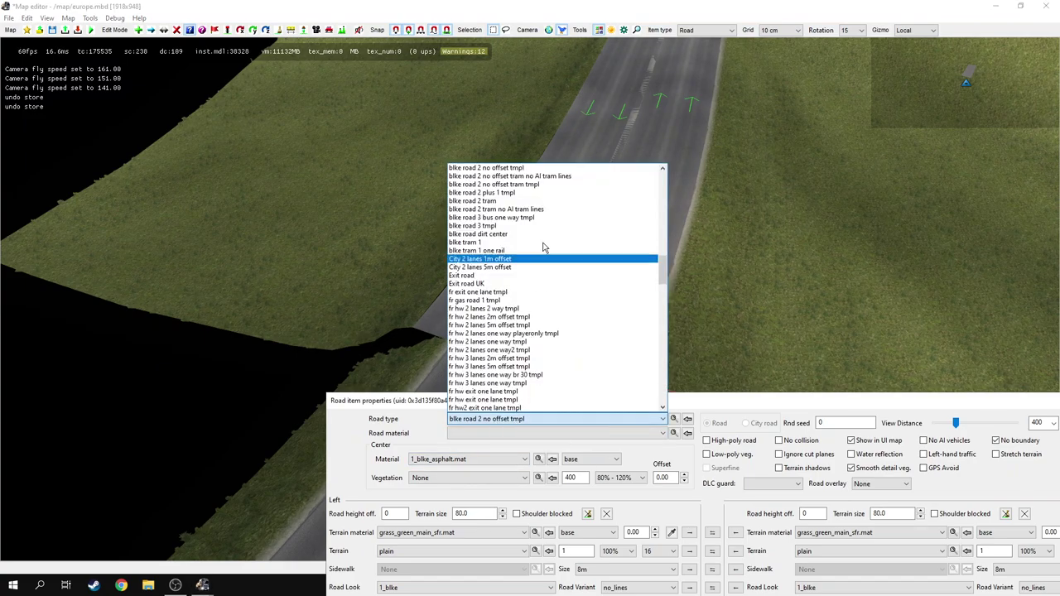
pyautogui.scroll(2, 534, 198)
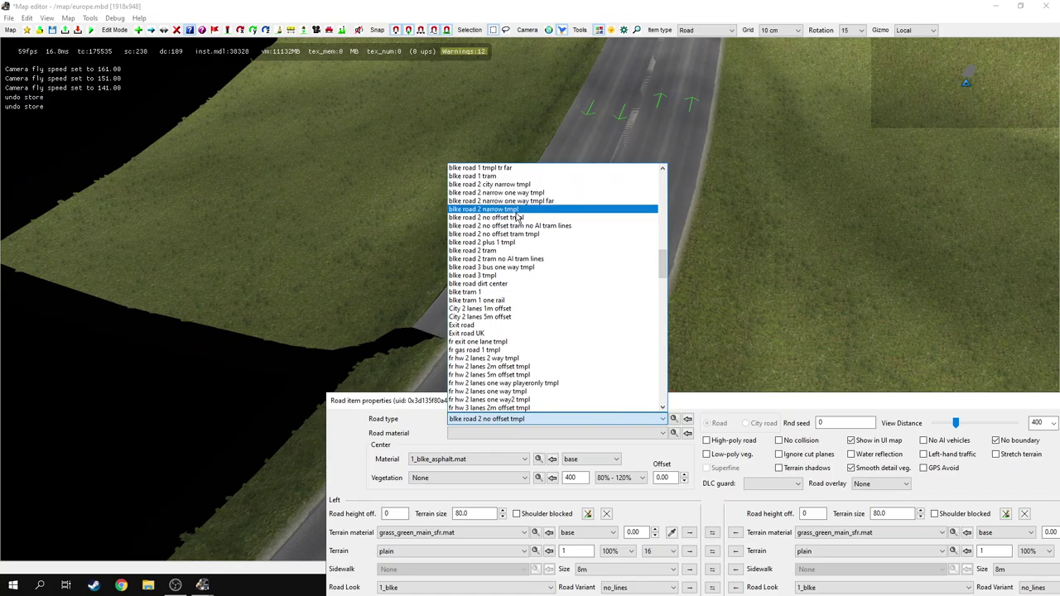
pyautogui.click(518, 210)
pyautogui.press('w')
pyautogui.moveTo(587, 267); pyautogui.dragTo(587, 209, button='right')
pyautogui.press('s')
pyautogui.press('w')
pyautogui.scroll(-6, 587, 207)
pyautogui.press('s')
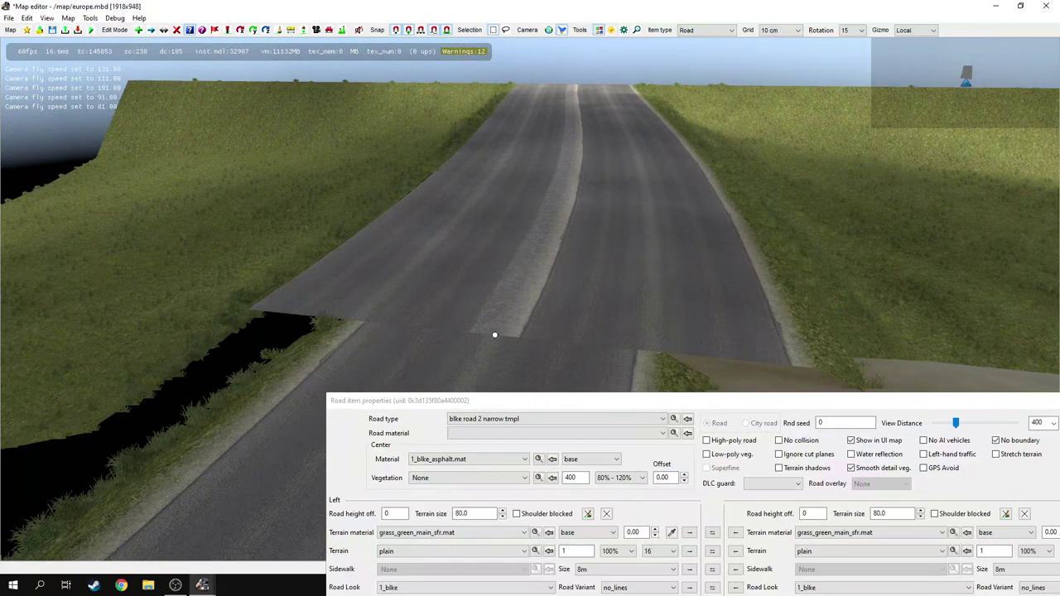
pyautogui.press('w')
pyautogui.press('w')
pyautogui.press('s')
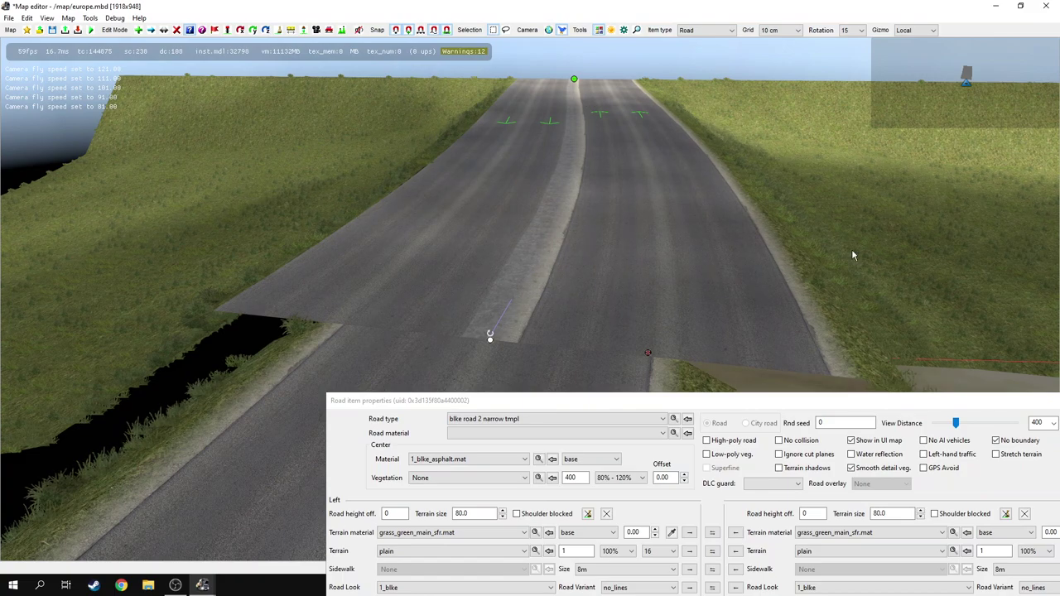
# Try asphalt_parklot_base.mat as the road's center material, and replace it with fallen_forest_fr.mat
pyautogui.click(513, 460)
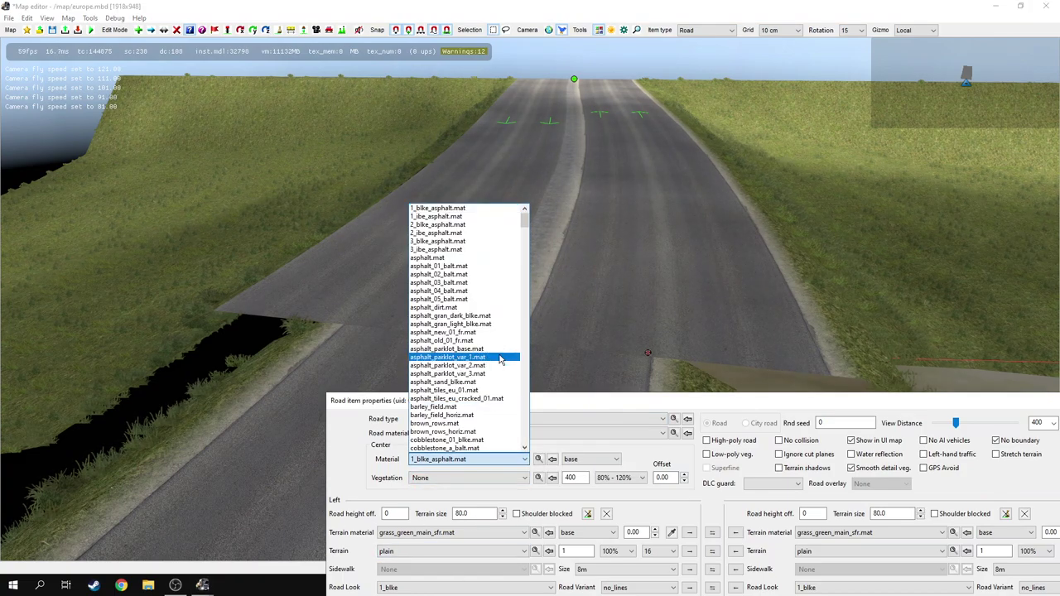
pyautogui.click(453, 351)
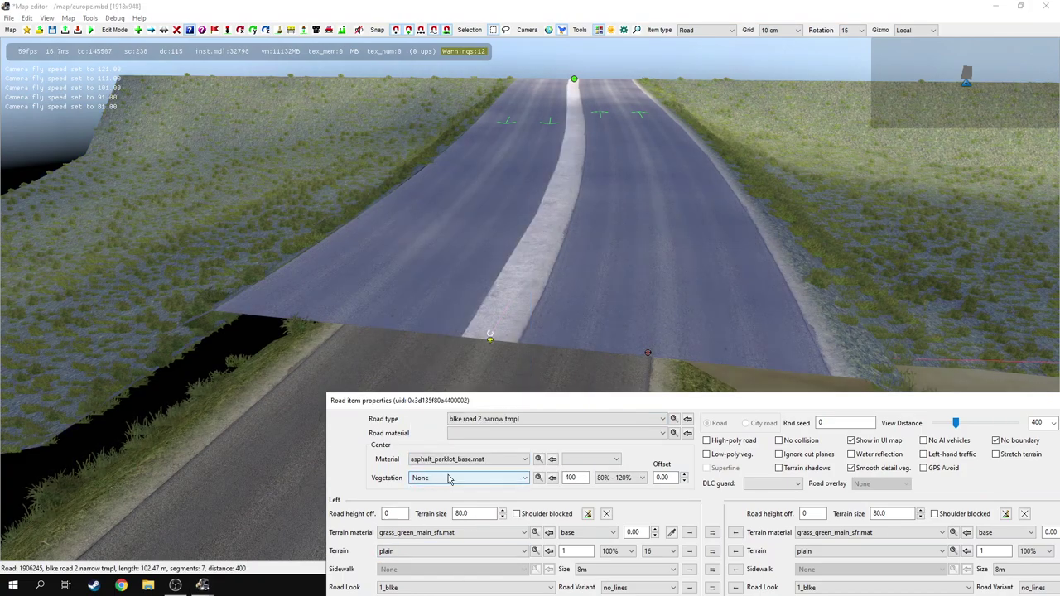
pyautogui.click(440, 459)
pyautogui.scroll(-13, 474, 365)
pyautogui.click(468, 358)
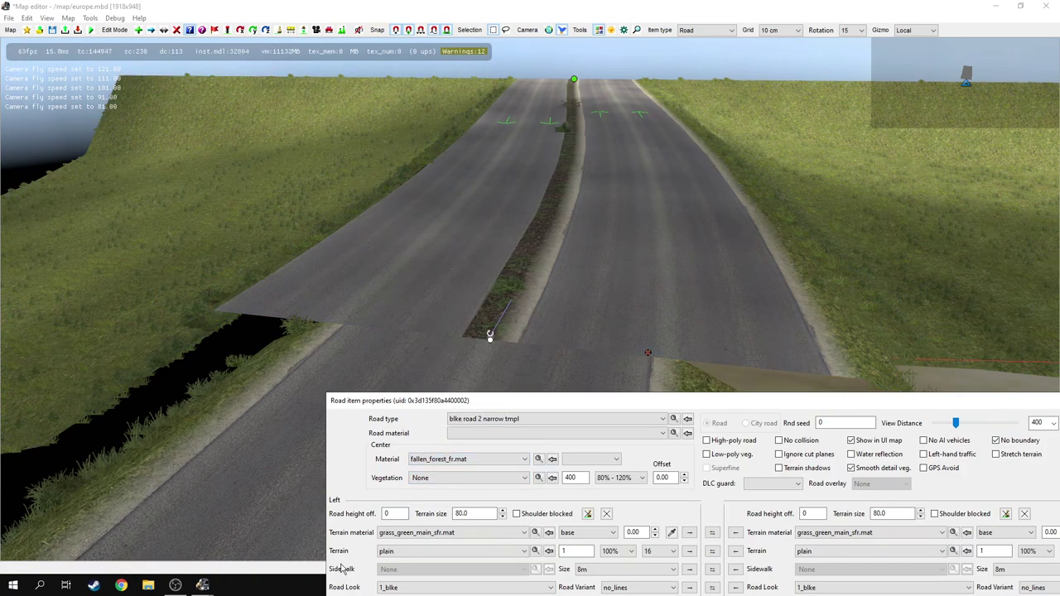
# Set the road type to blke road 1 tmpl ro
pyautogui.click(473, 419)
pyautogui.scroll(4, 530, 236)
pyautogui.click(513, 210)
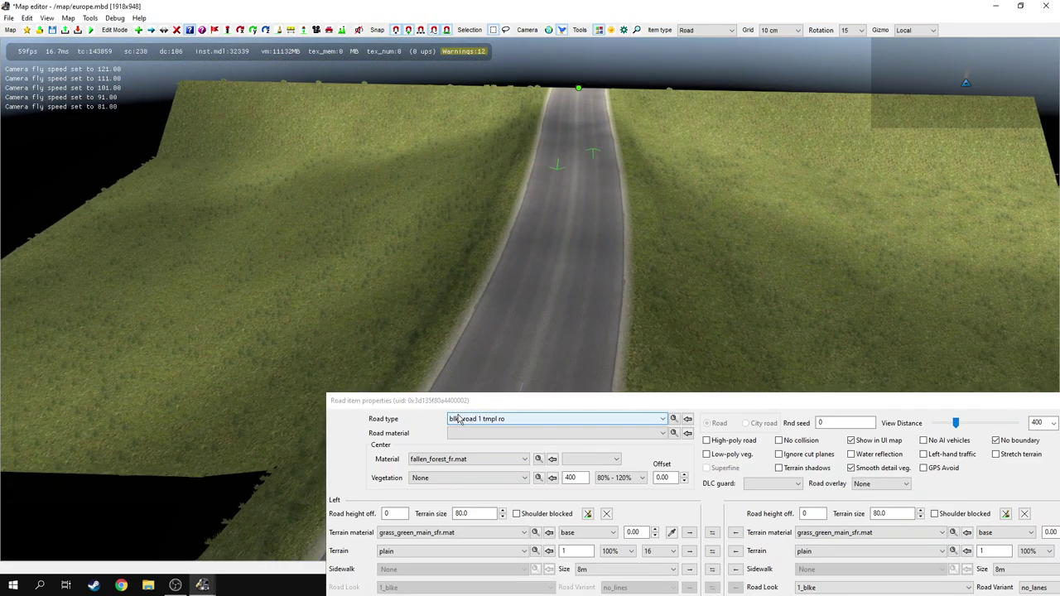
# Try the light and medium road overlays and inspect the asphalt surface up close
pyautogui.moveTo(451, 407); pyautogui.dragTo(99, 426)
pyautogui.click(526, 500)
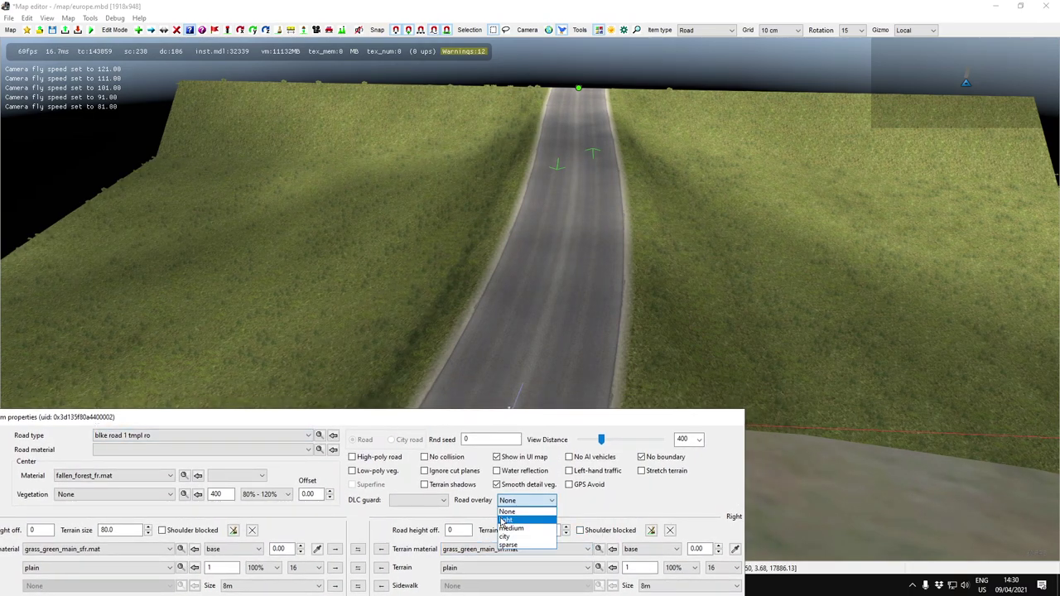
pyautogui.click(518, 519)
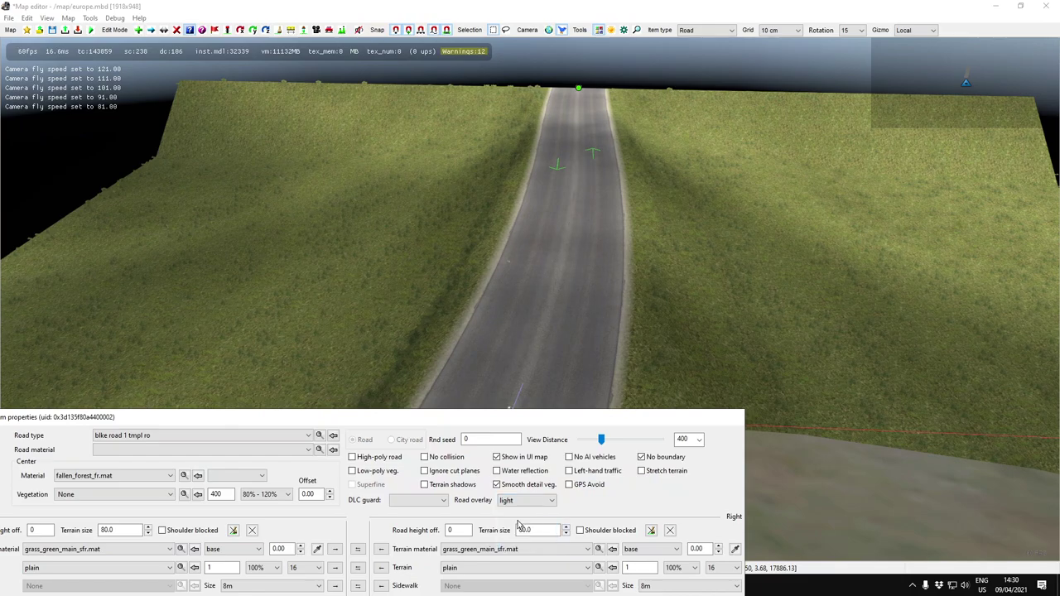
pyautogui.click(527, 501)
pyautogui.click(518, 529)
pyautogui.moveTo(542, 281); pyautogui.dragTo(542, 302, button='right')
pyautogui.press('w')
pyautogui.press('s')
# Preview the city and sparse road overlays, and set the overlay back to light
pyautogui.click(527, 500)
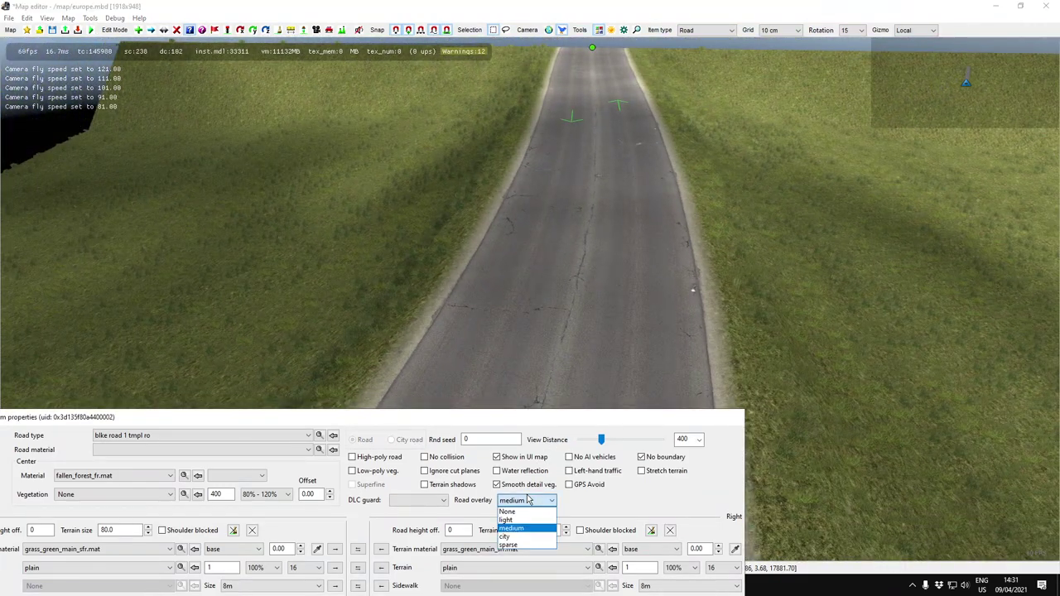
pyautogui.click(504, 538)
pyautogui.click(536, 502)
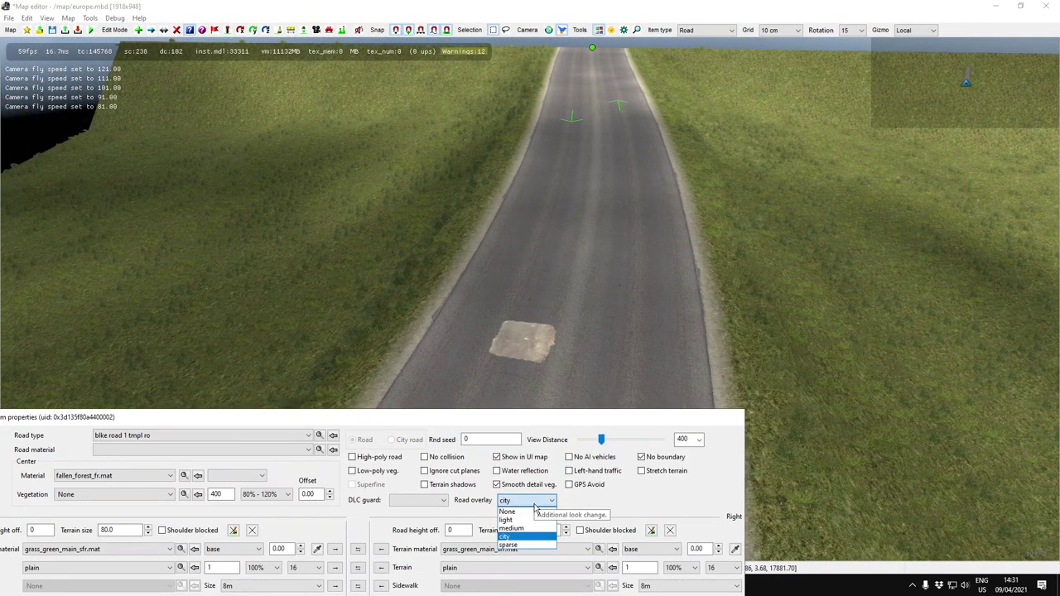
pyautogui.click(513, 544)
pyautogui.click(529, 500)
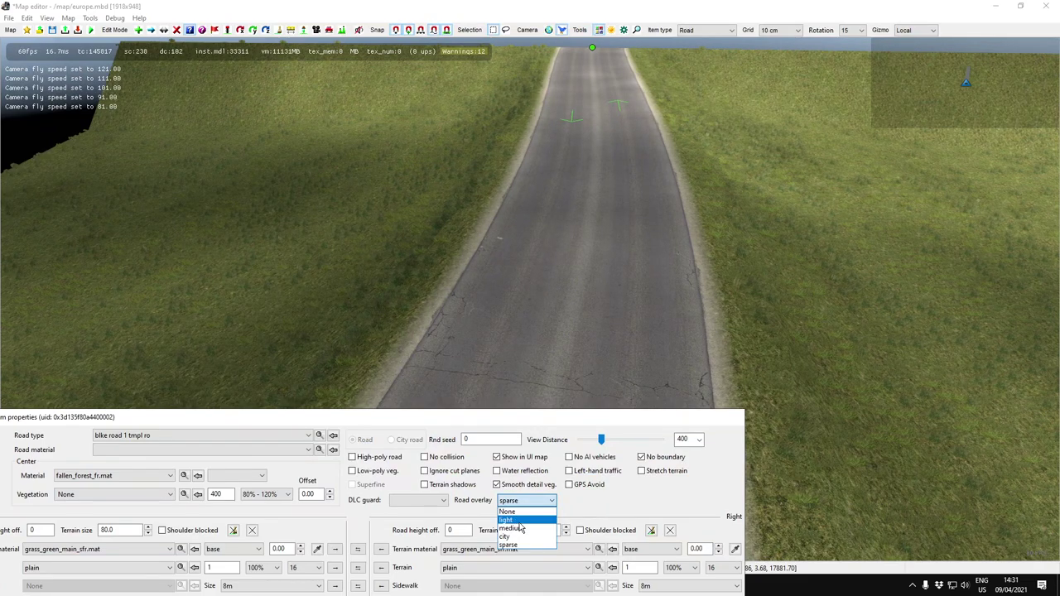
pyautogui.click(508, 519)
# Try a terrain size of 1000 on the road's left side, and set it back to 80
pyautogui.moveTo(522, 421); pyautogui.dragTo(835, 184)
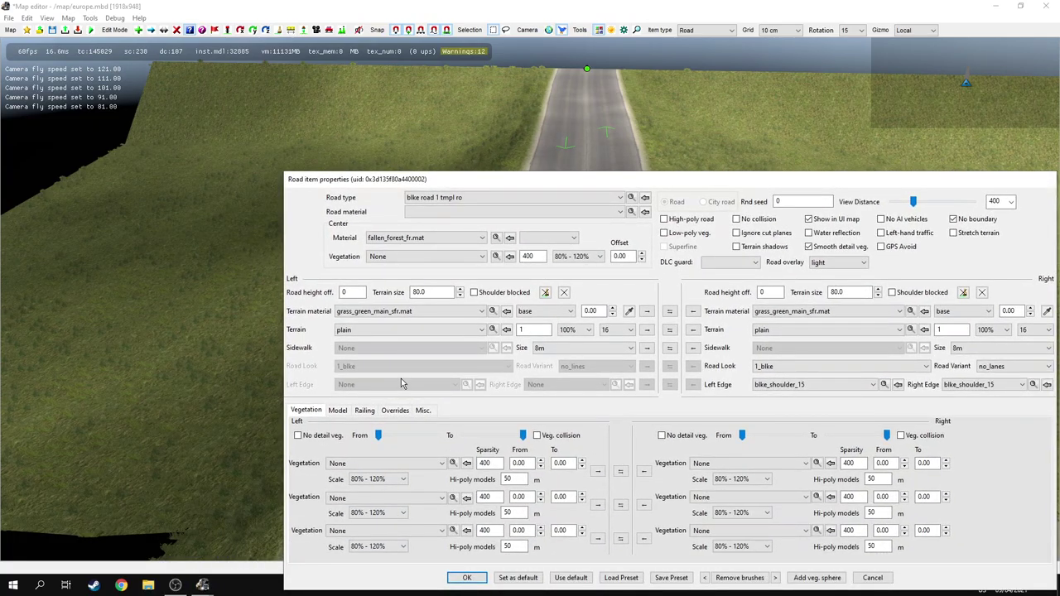
pyautogui.moveTo(471, 184); pyautogui.dragTo(836, 294)
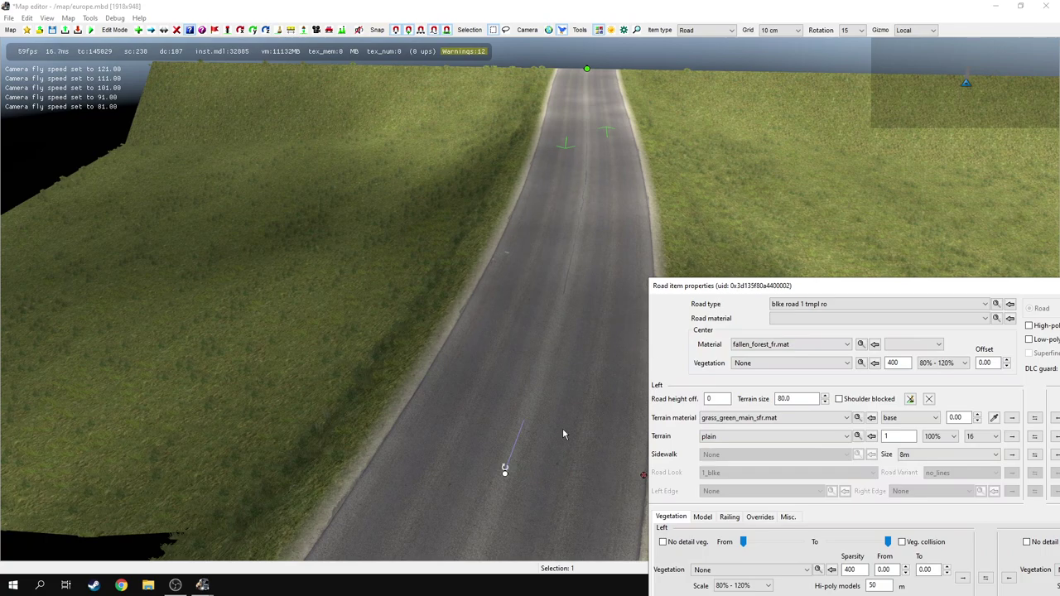
pyautogui.moveTo(783, 401); pyautogui.dragTo(774, 404)
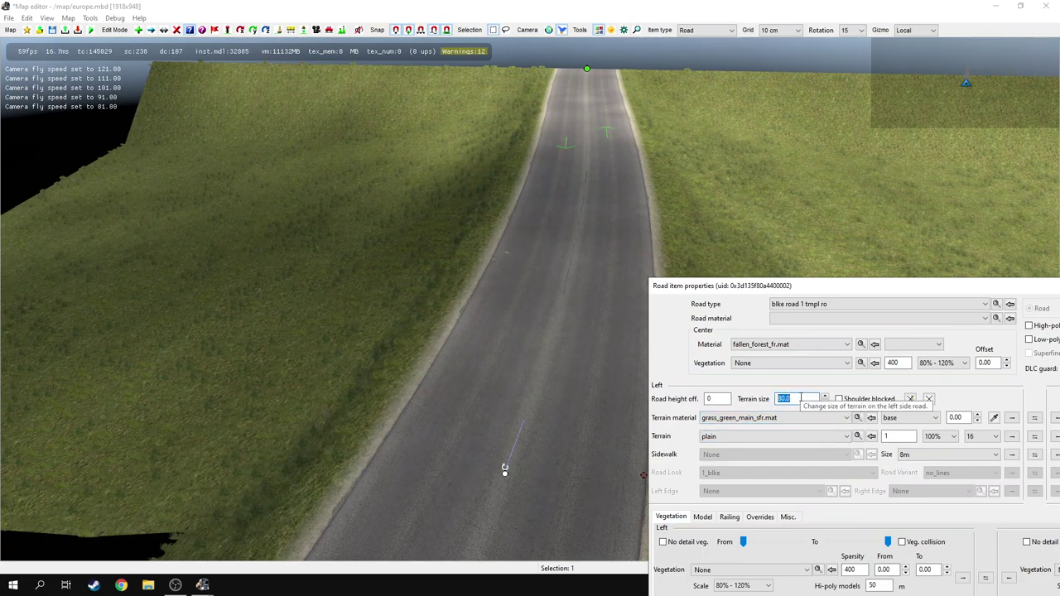
pyautogui.write('1')
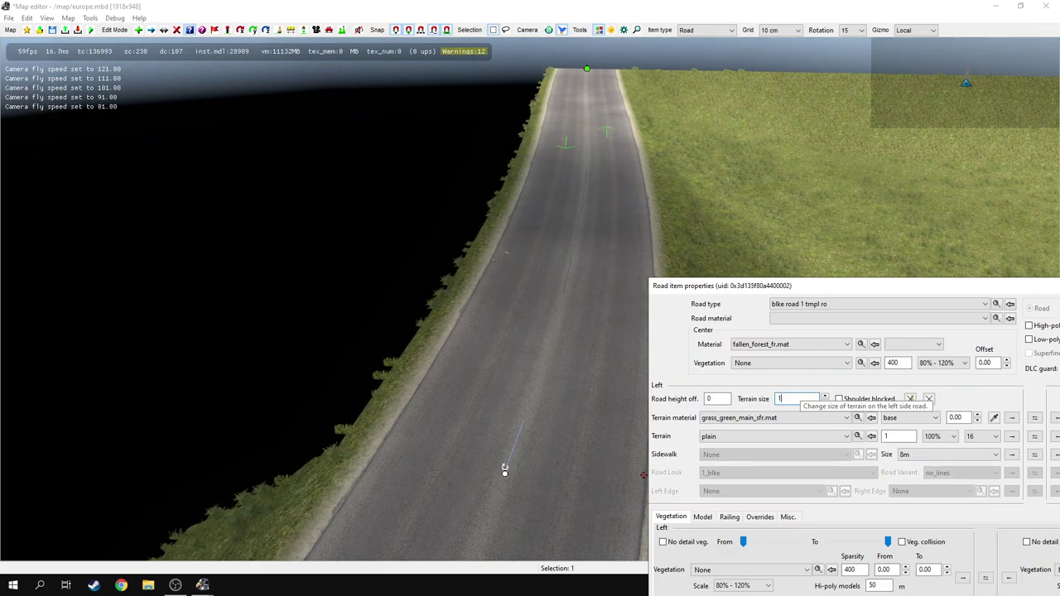
pyautogui.write('000')
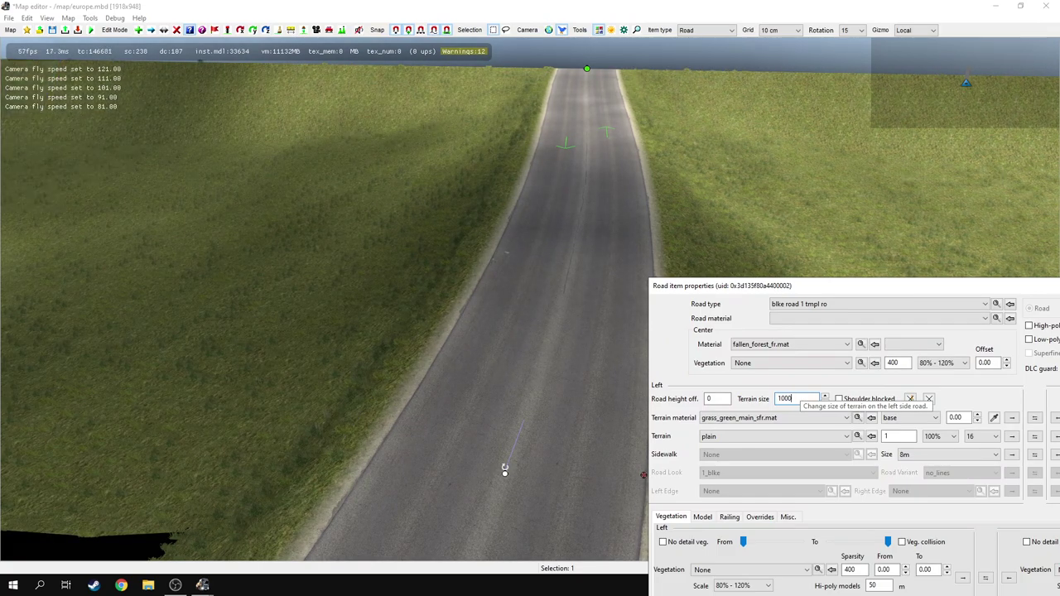
pyautogui.press('BackSpace')
pyautogui.press('BackSpace')
pyautogui.press('BackSpace')
pyautogui.write('80')
# Try a terrain size of 100 on the road's right side, and set it back to 80
pyautogui.moveTo(782, 290); pyautogui.dragTo(402, 319)
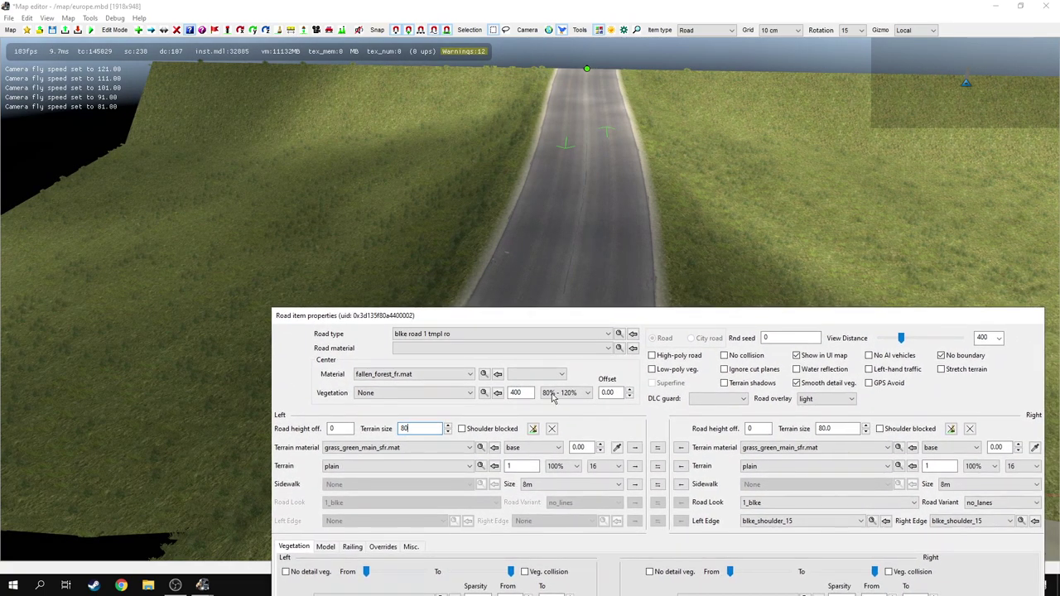
pyautogui.moveTo(844, 429); pyautogui.dragTo(798, 432)
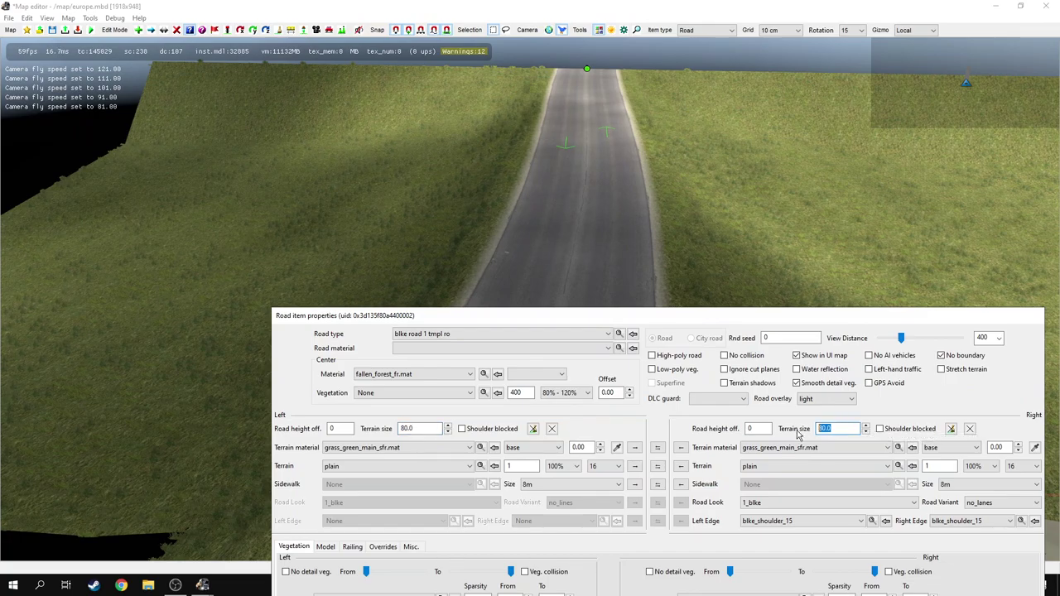
pyautogui.write('100')
pyautogui.press('BackSpace')
pyautogui.press('BackSpace')
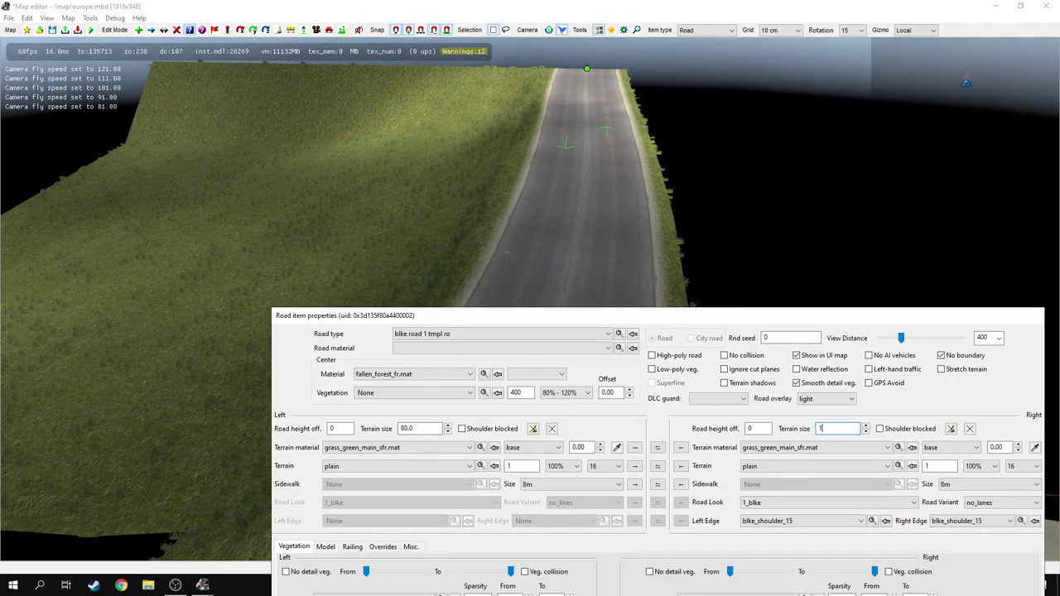
pyautogui.write('80')
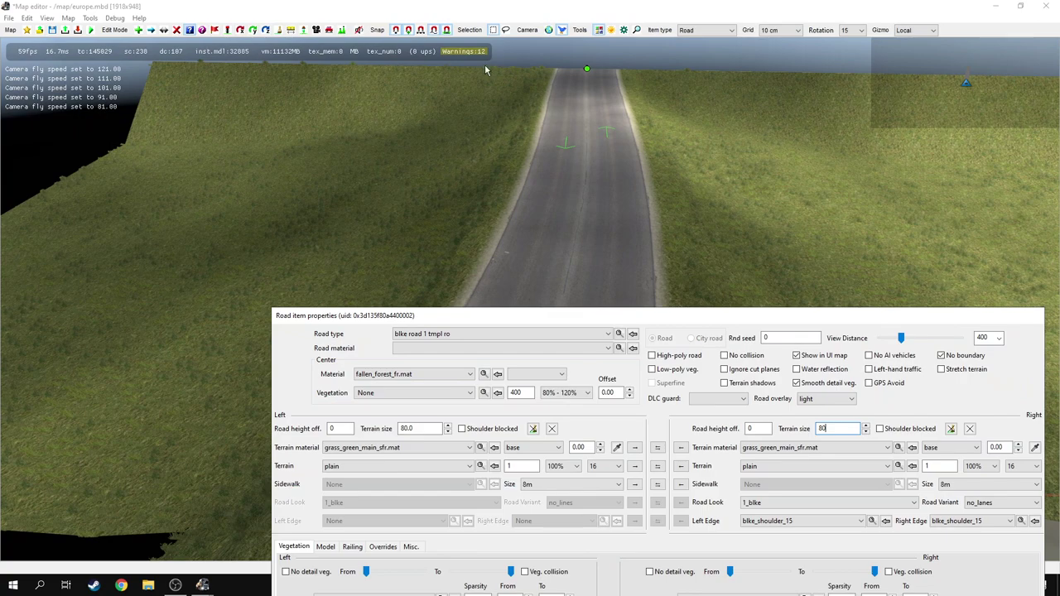
# Try the low hill plain terrain profile on the road's left side, and close the properties without saving
pyautogui.click(373, 466)
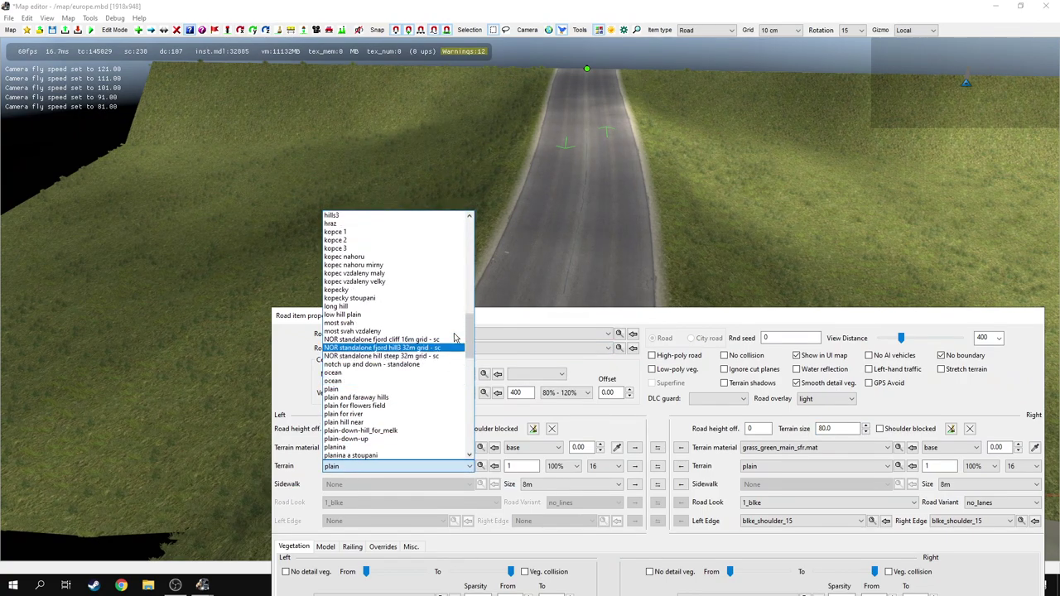
pyautogui.click(447, 315)
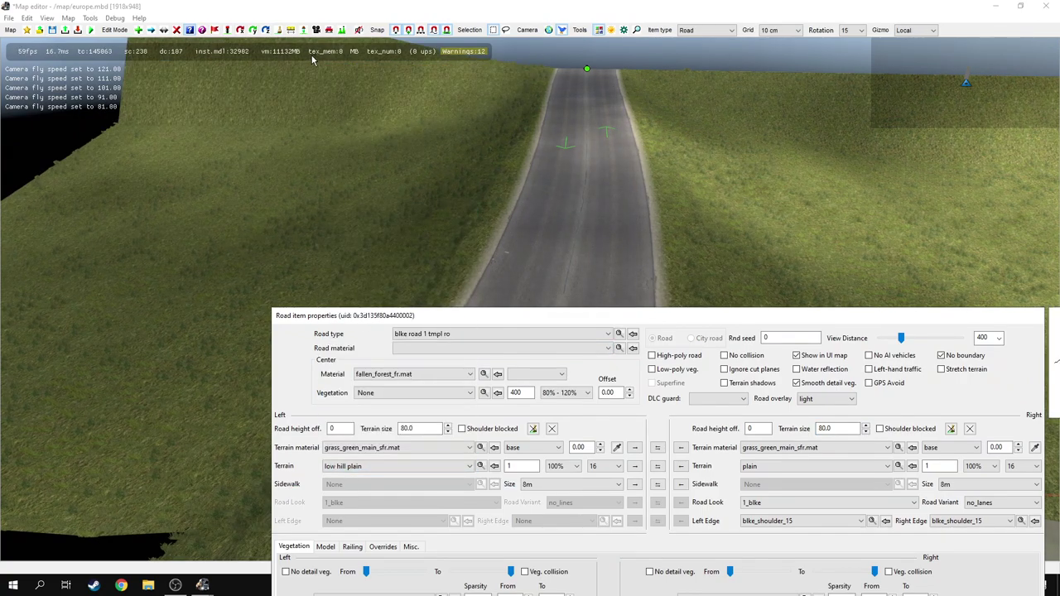
pyautogui.moveTo(371, 99); pyautogui.dragTo(336, 50, button='right')
pyautogui.click(517, 395)
pyautogui.press('Escape')
# Set the left terrain profile of the adjoining curved road to plain in its item properties
pyautogui.moveTo(464, 207); pyautogui.dragTo(403, 208, button='right')
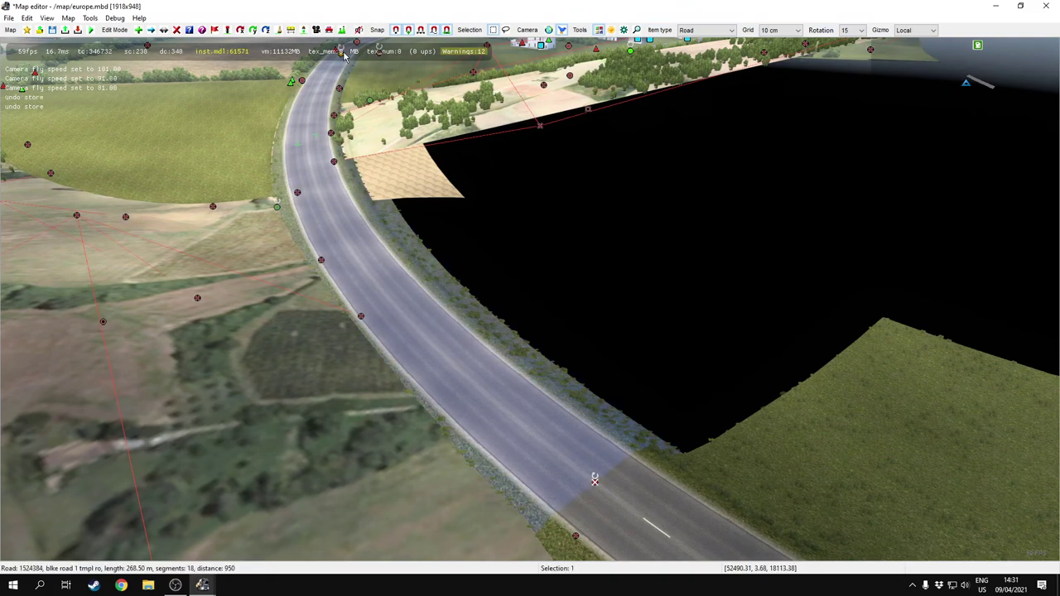
pyautogui.press('e')
pyautogui.click(344, 56)
pyautogui.click(349, 468)
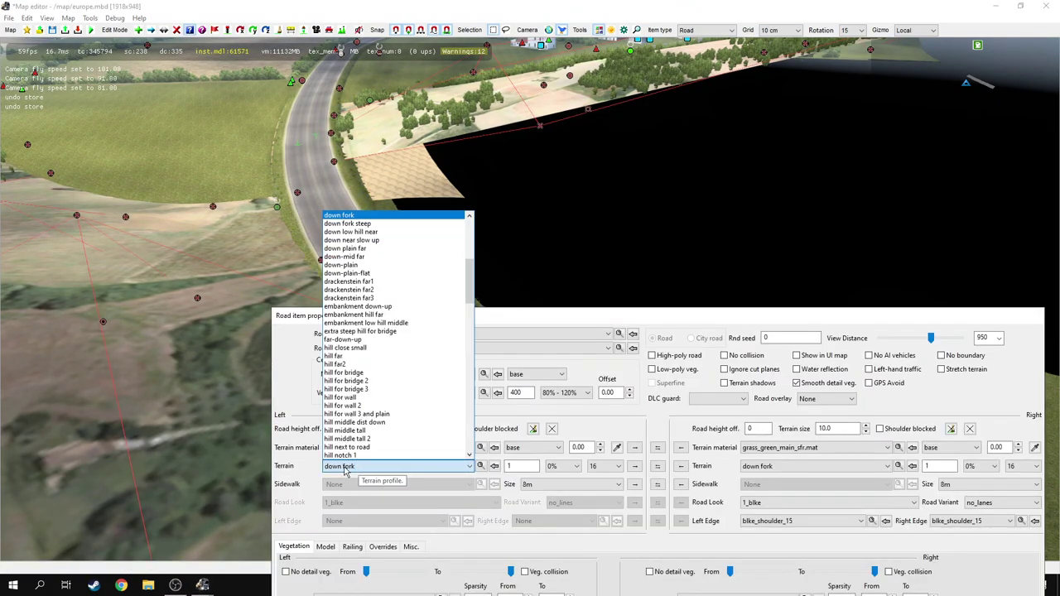
pyautogui.click(512, 320)
pyautogui.click(363, 468)
pyautogui.scroll(-15, 395, 378)
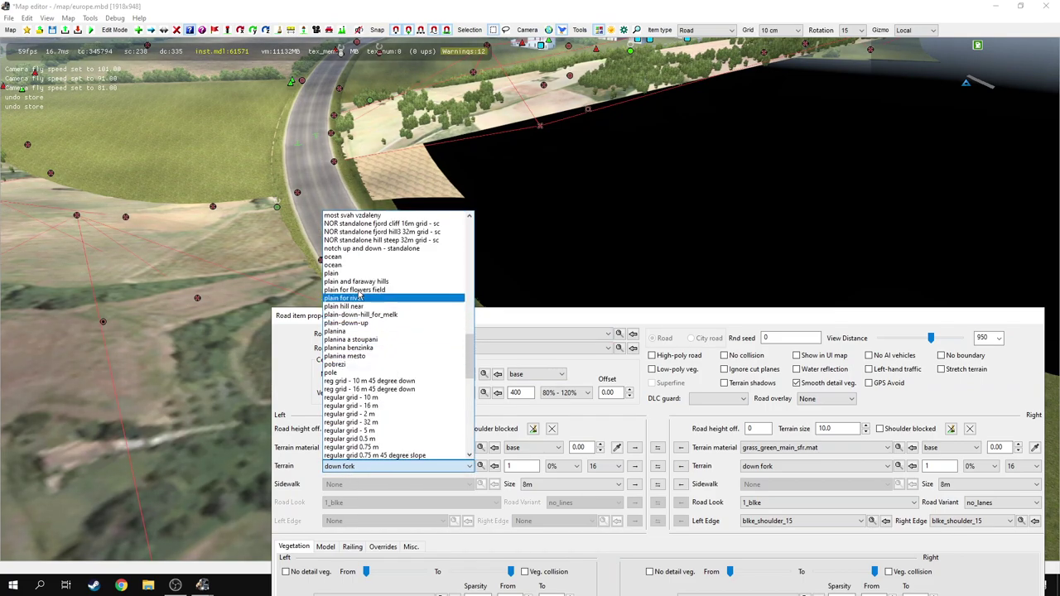
pyautogui.click(358, 271)
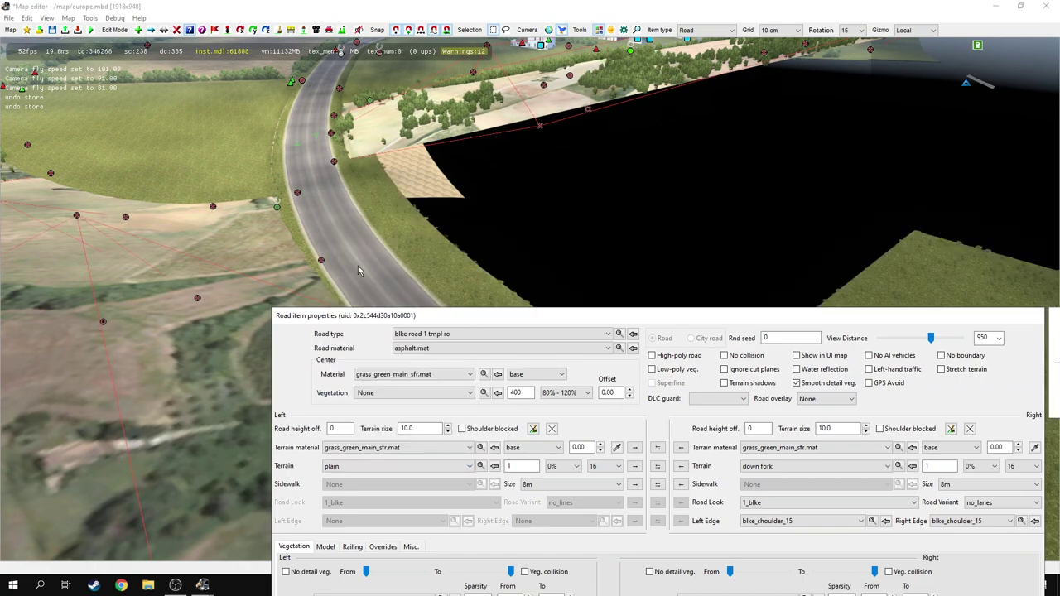
# Set the curved road's left terrain size to 80 and inspect the extended grass area
pyautogui.click(422, 426)
pyautogui.write('80')
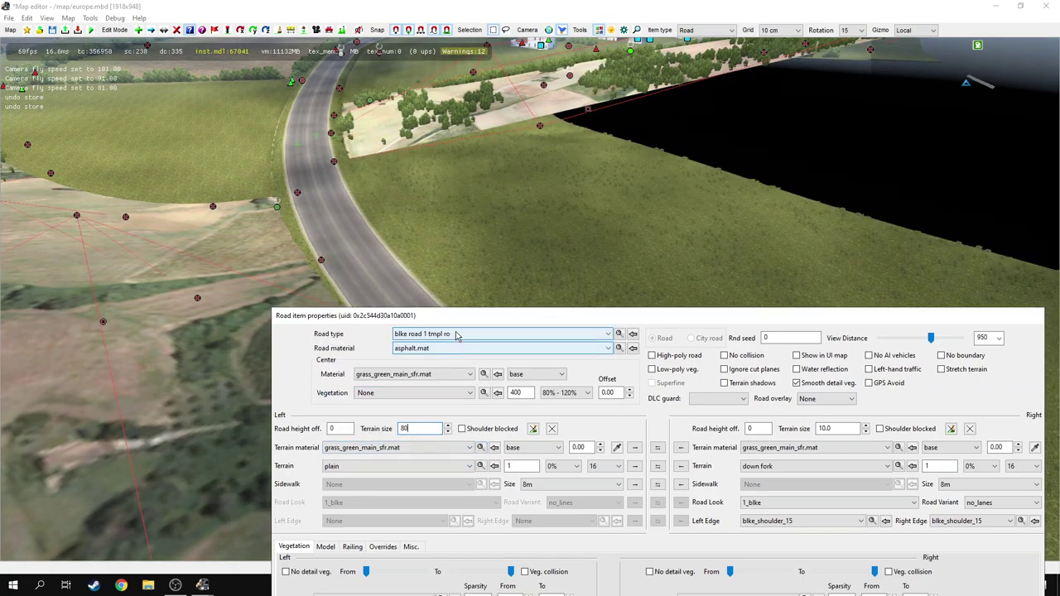
pyautogui.moveTo(539, 190); pyautogui.dragTo(550, 316, button='right')
pyautogui.moveTo(551, 320); pyautogui.dragTo(579, 594)
pyautogui.moveTo(563, 372); pyautogui.dragTo(911, 381, button='right')
pyautogui.moveTo(494, 594); pyautogui.dragTo(255, 183)
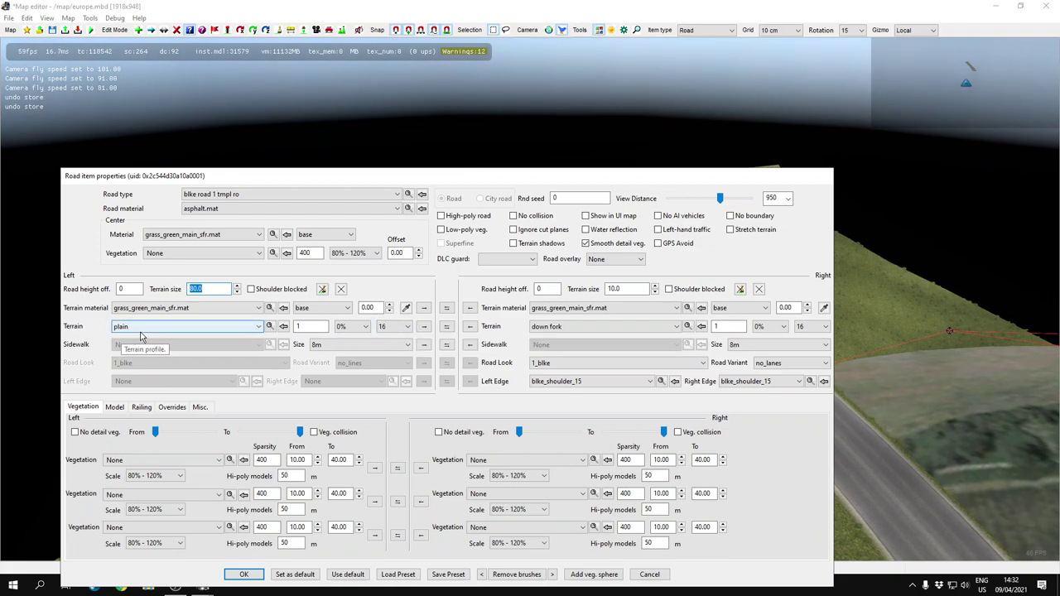
# Copy the plain terrain profile to the curved road's right side, set its terrain size to 80, and apply the properties
pyautogui.click(424, 327)
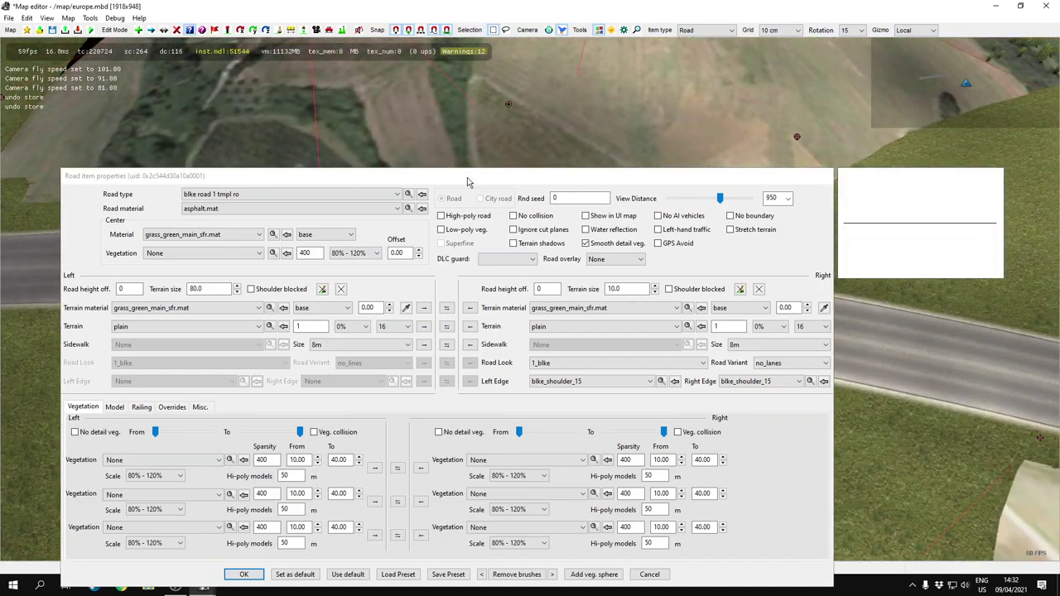
pyautogui.moveTo(469, 178); pyautogui.dragTo(580, 554)
pyautogui.moveTo(560, 489); pyautogui.dragTo(531, 567, button='right')
pyautogui.scroll(1, 509, 497)
pyautogui.moveTo(505, 552); pyautogui.dragTo(354, 185)
pyautogui.moveTo(590, 300); pyautogui.dragTo(467, 313)
pyautogui.write('80')
pyautogui.press('Return')
# Delete the aerial-textured terrain patches with fields and trees beside the curved road
pyautogui.moveTo(665, 454); pyautogui.dragTo(853, 468, button='right')
pyautogui.scroll(3, 852, 468)
pyautogui.moveTo(621, 225); pyautogui.dragTo(574, 222, button='right')
pyautogui.press('d')
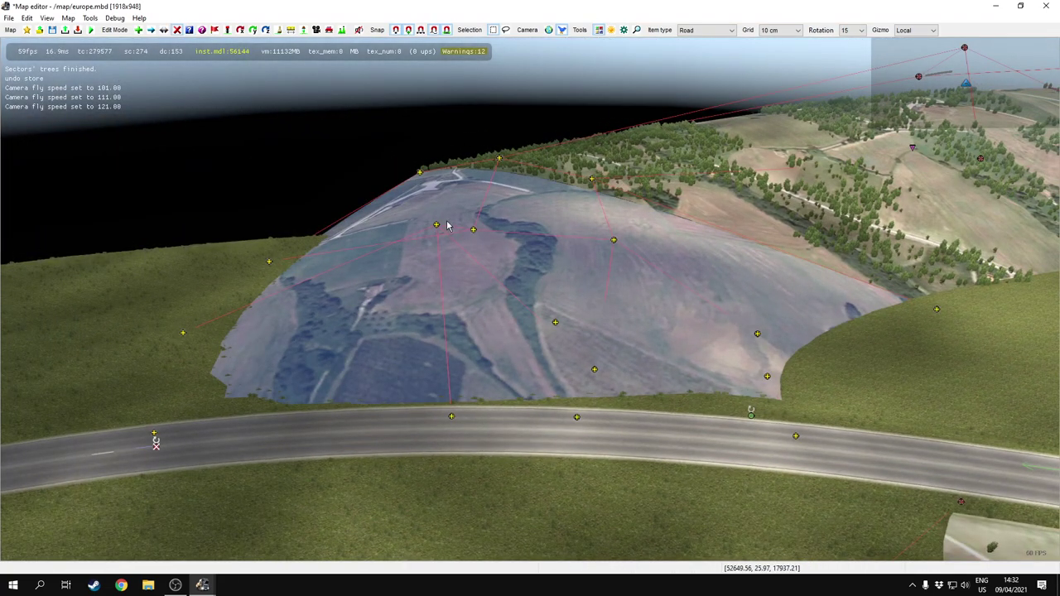
pyautogui.click(546, 326)
pyautogui.moveTo(668, 237); pyautogui.dragTo(770, 217, button='right')
pyautogui.moveTo(596, 302); pyautogui.dragTo(576, 332, button='right')
pyautogui.click(658, 173)
pyautogui.moveTo(658, 173); pyautogui.dragTo(878, 236, button='right')
pyautogui.moveTo(364, 261); pyautogui.dragTo(509, 291, button='right')
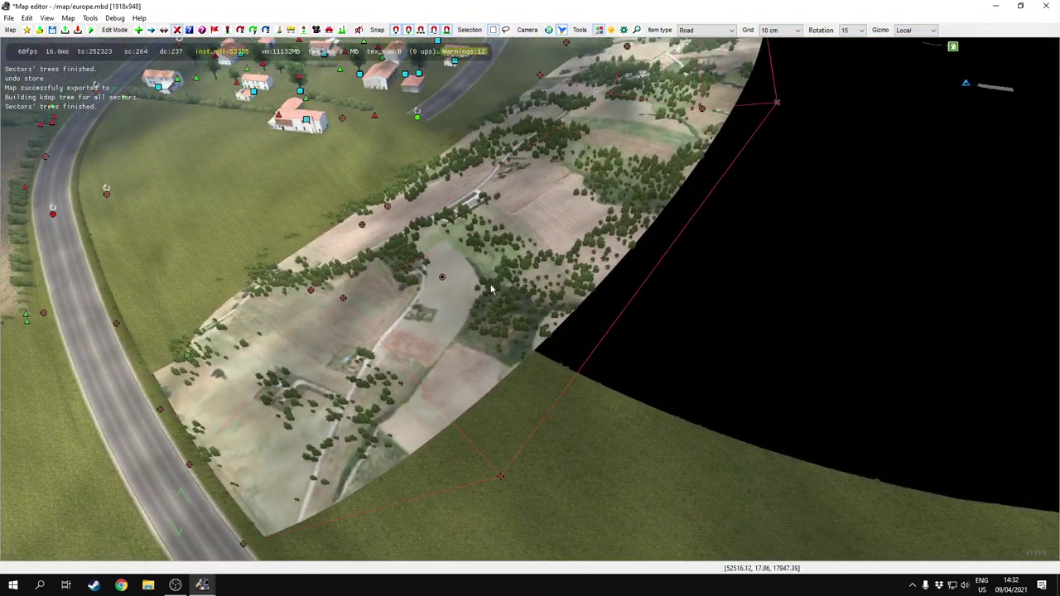
pyautogui.click(436, 274)
# Open the item properties of the road segment with the broken center line
pyautogui.moveTo(437, 274); pyautogui.dragTo(518, 365, button='right')
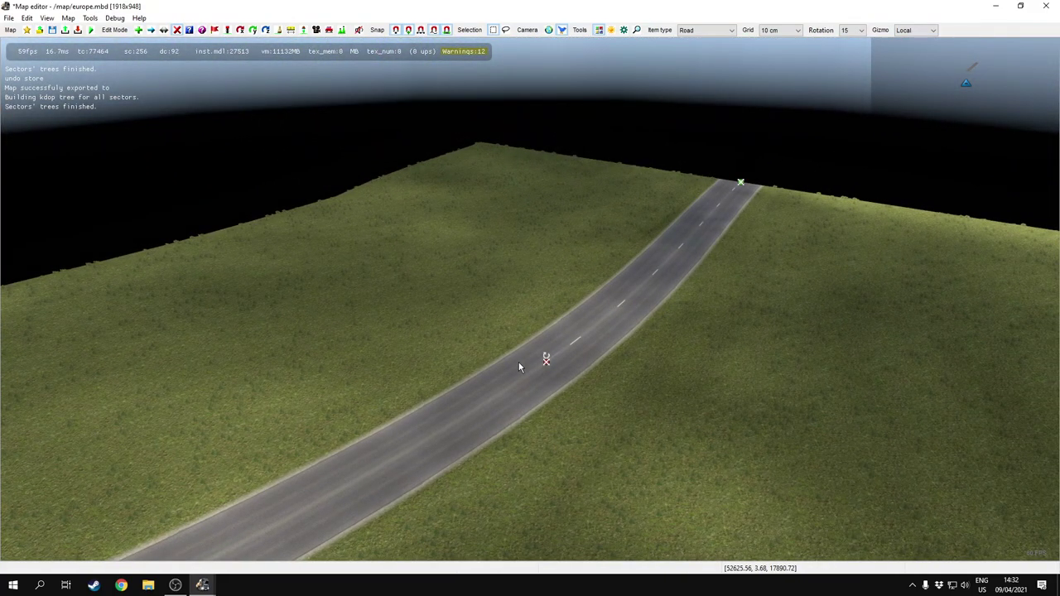
pyautogui.press('p')
pyautogui.click(554, 359)
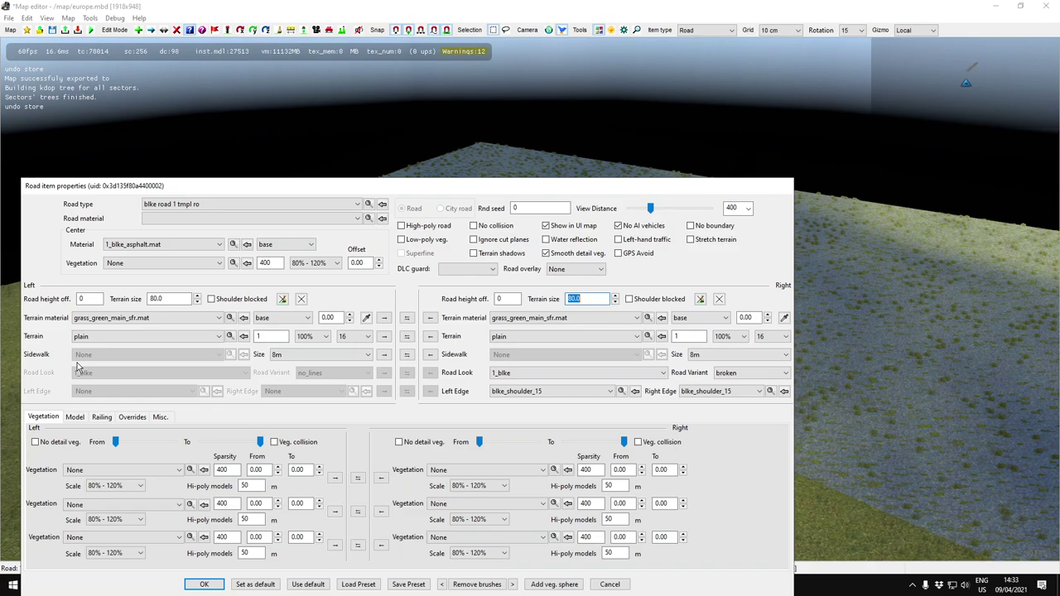
pyautogui.click(286, 357)
pyautogui.click(170, 369)
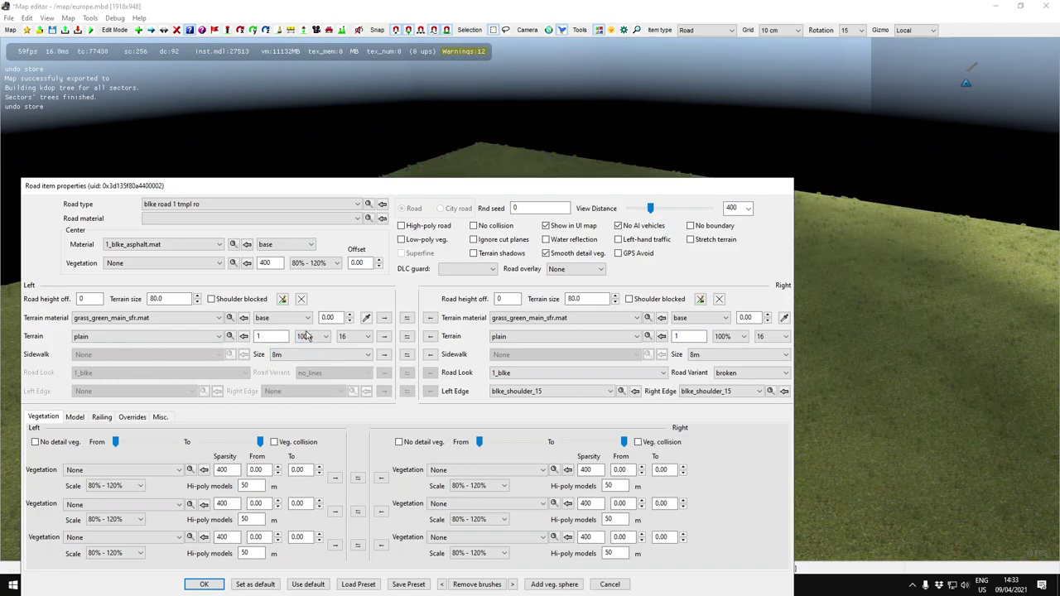
pyautogui.click(306, 335)
# Compare the 0%, 50% and 100% settings for the road's left plain terrain, and leave it at 50%
pyautogui.moveTo(355, 184); pyautogui.dragTo(821, 389)
pyautogui.moveTo(567, 252); pyautogui.dragTo(585, 142, button='right')
pyautogui.moveTo(953, 60); pyautogui.dragTo(1039, 53, button='right')
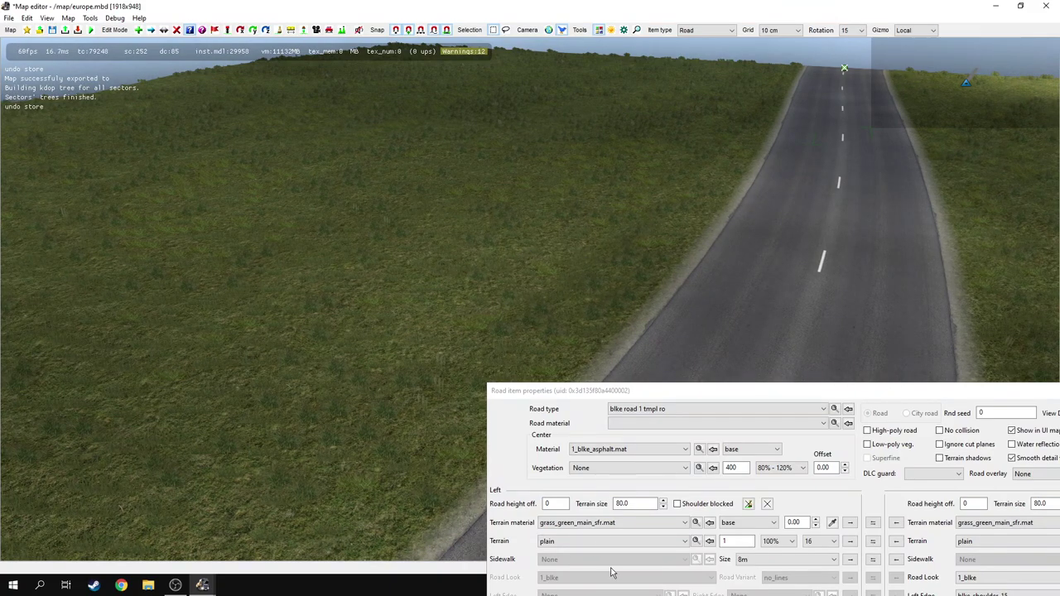
pyautogui.click(783, 541)
pyautogui.click(769, 550)
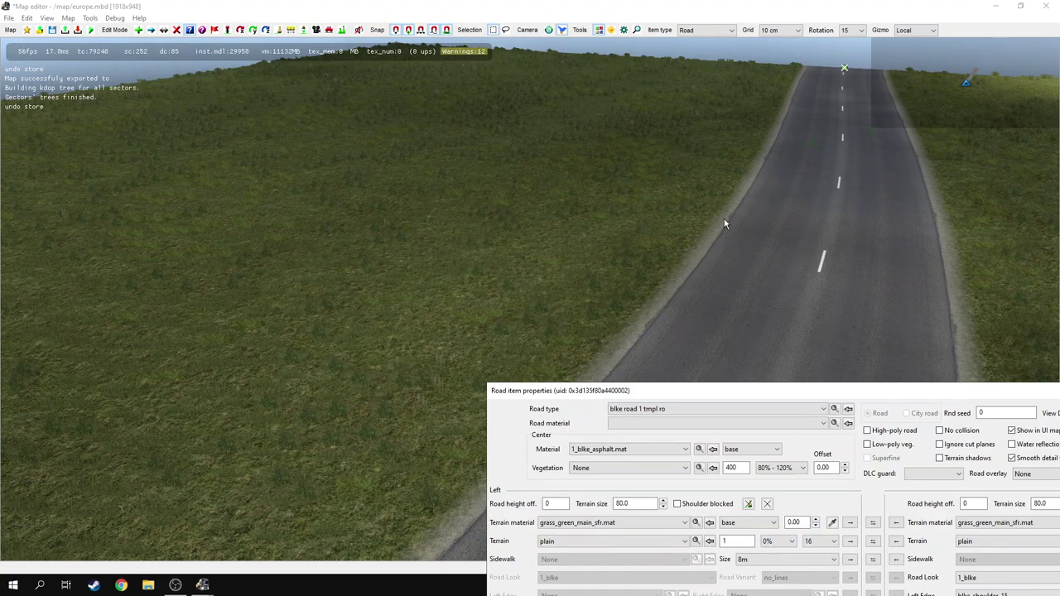
pyautogui.click(776, 542)
pyautogui.click(772, 560)
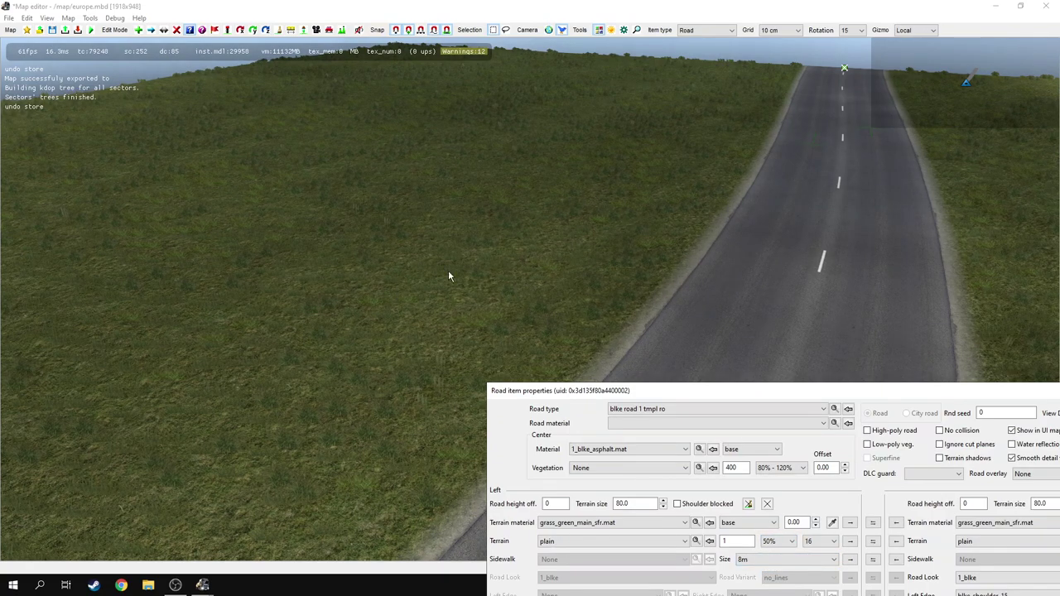
pyautogui.click(776, 541)
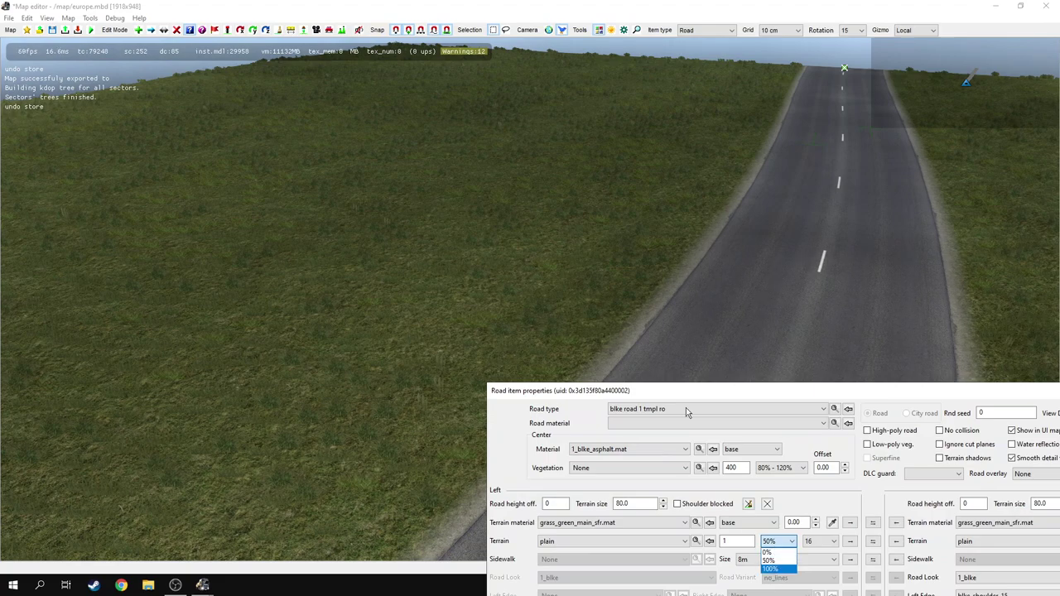
pyautogui.click(770, 569)
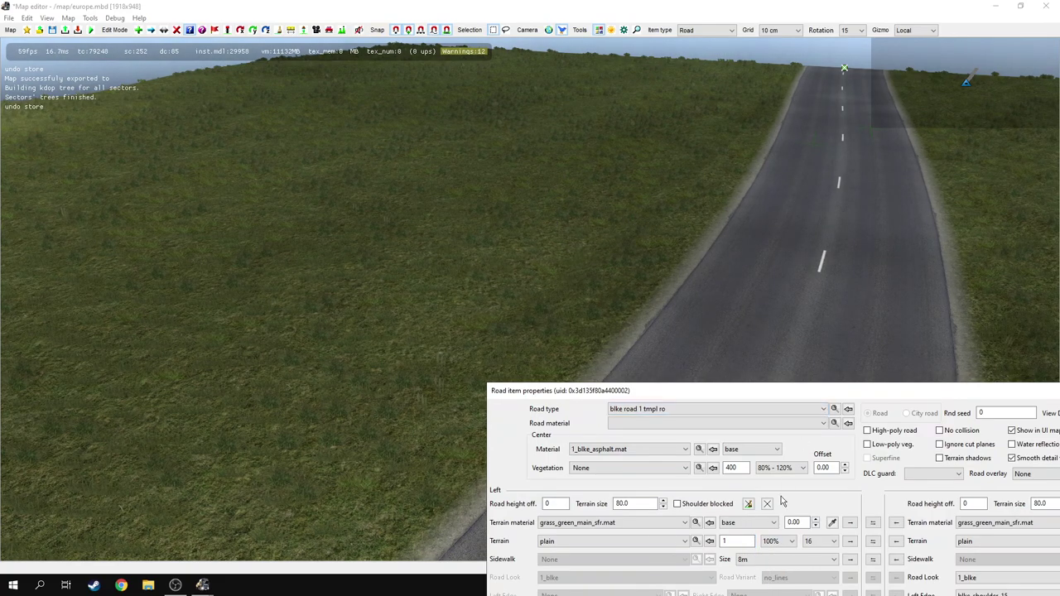
pyautogui.click(781, 552)
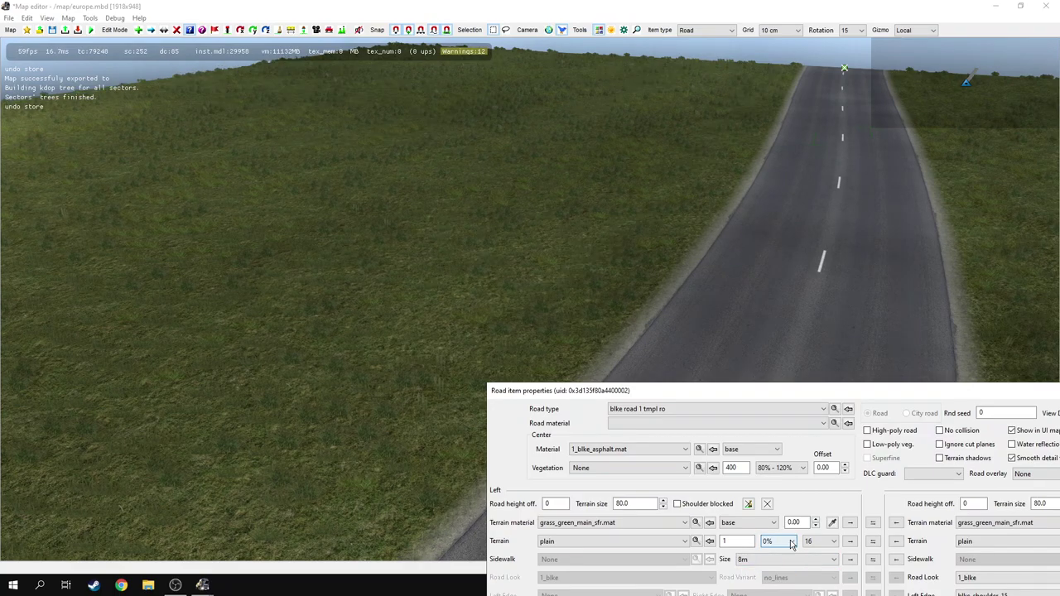
pyautogui.click(789, 540)
pyautogui.click(774, 560)
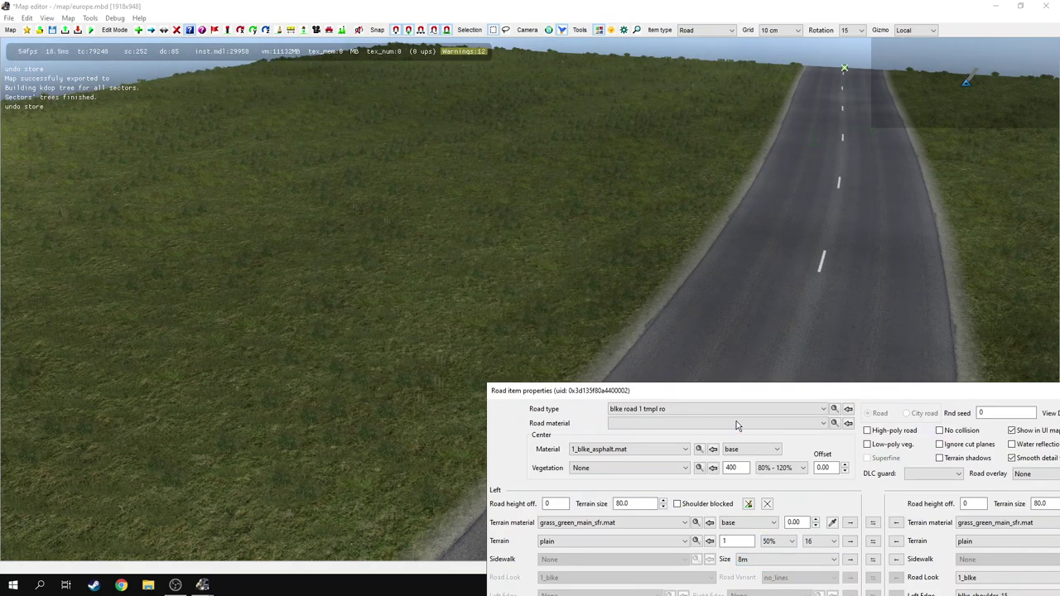
# Set the percentage of the road's right plain terrain to 50%
pyautogui.moveTo(672, 390); pyautogui.dragTo(221, 204)
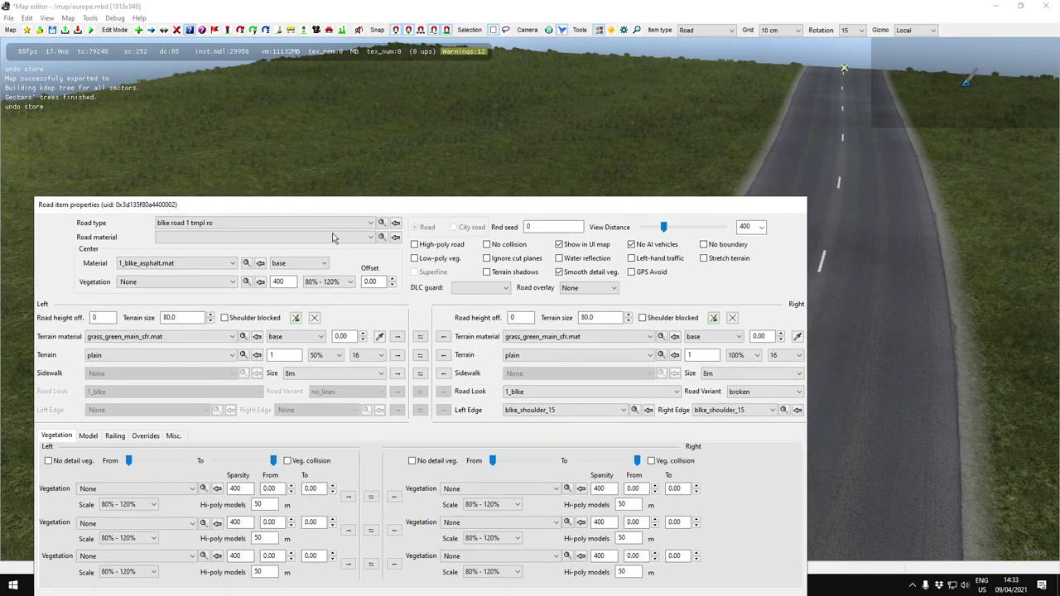
pyautogui.click(392, 356)
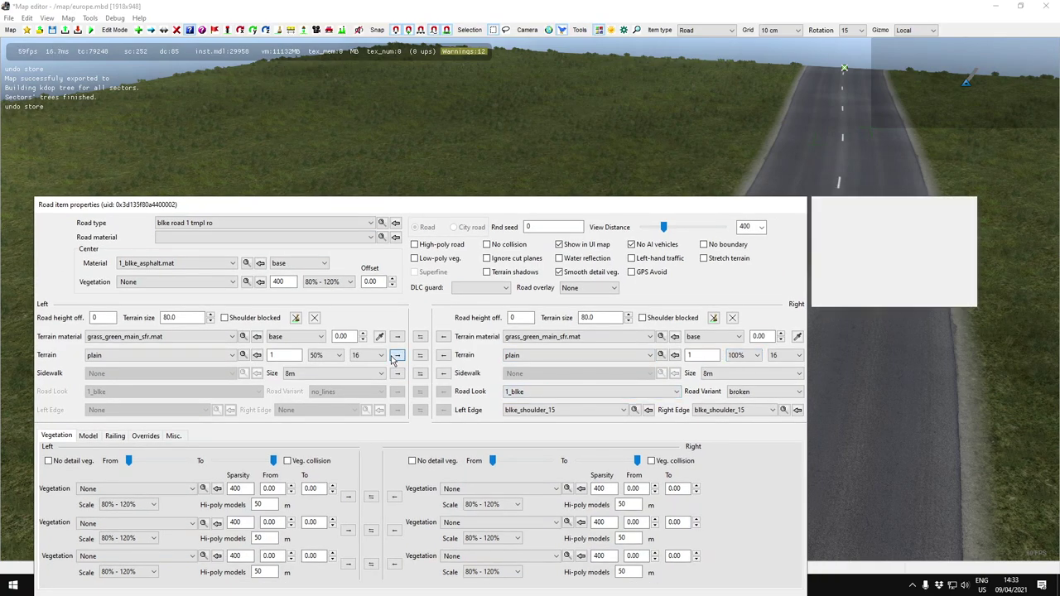
pyautogui.click(743, 355)
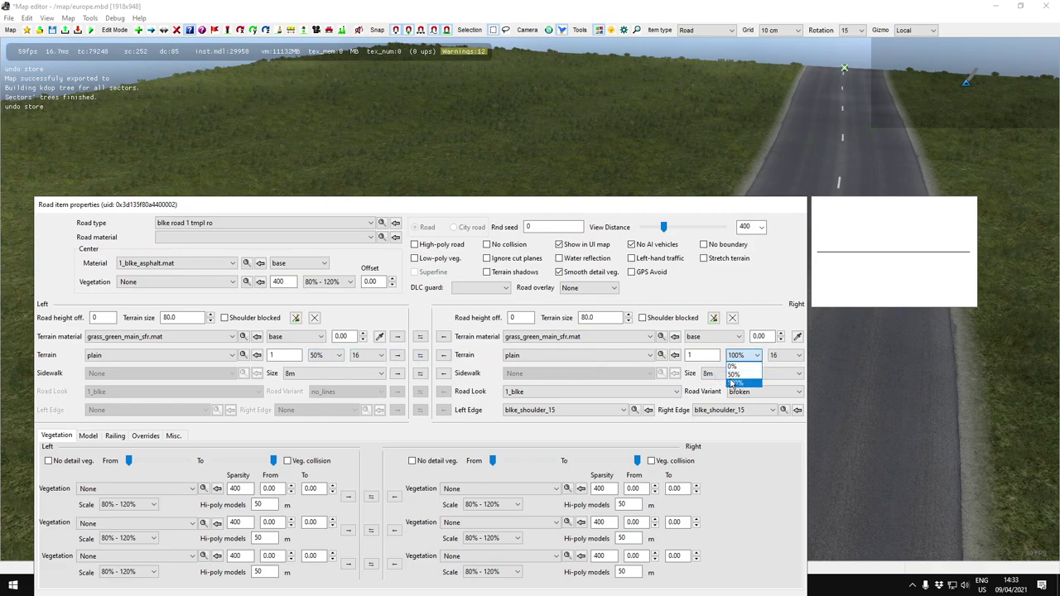
pyautogui.click(734, 373)
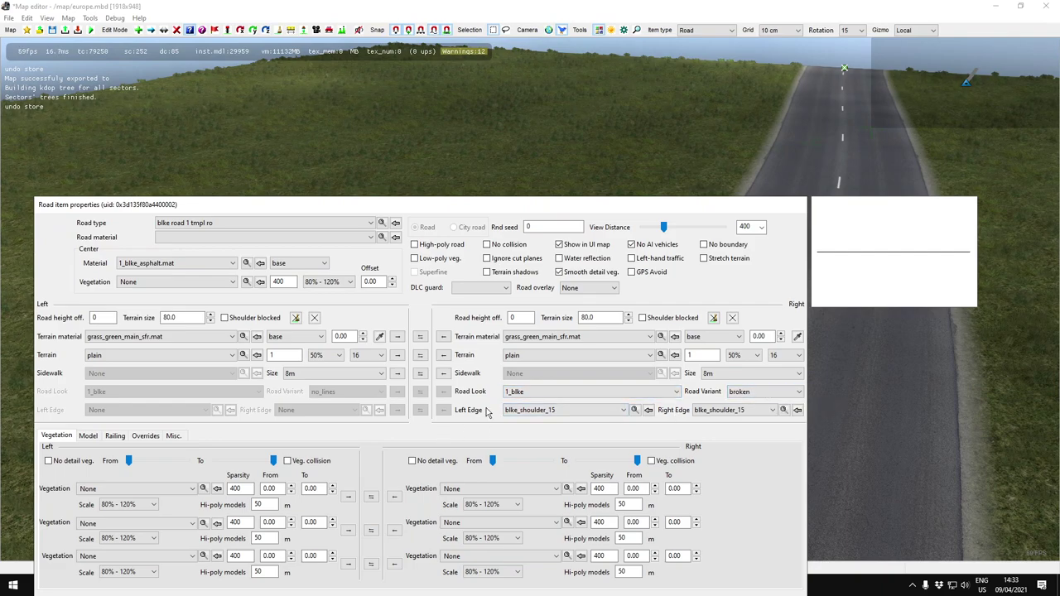
# Try the double road variant on the segment and return it to broken
pyautogui.click(729, 392)
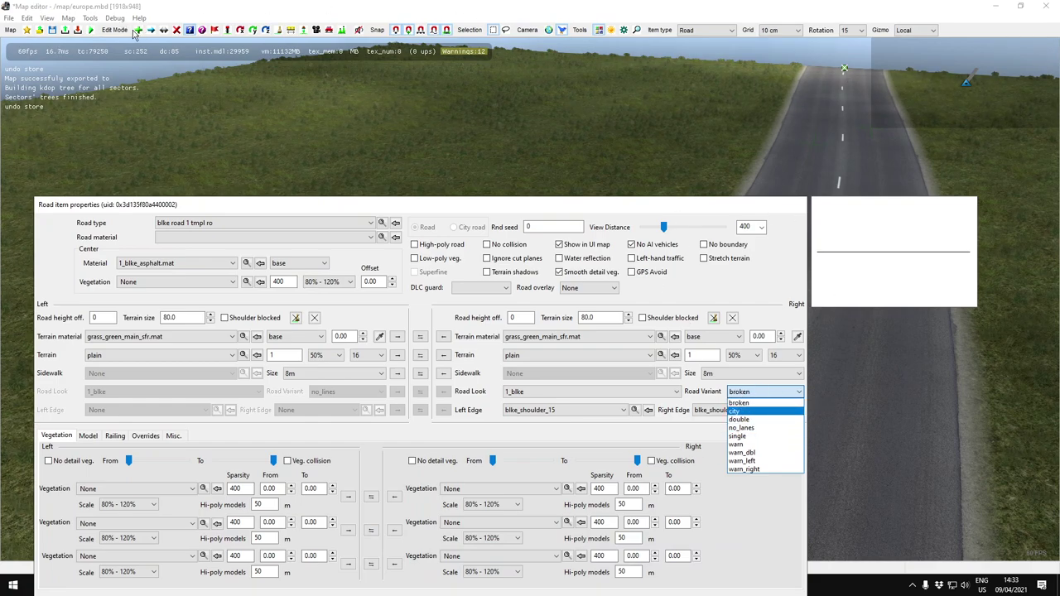
pyautogui.click(738, 419)
pyautogui.click(753, 391)
pyautogui.click(740, 403)
pyautogui.click(749, 391)
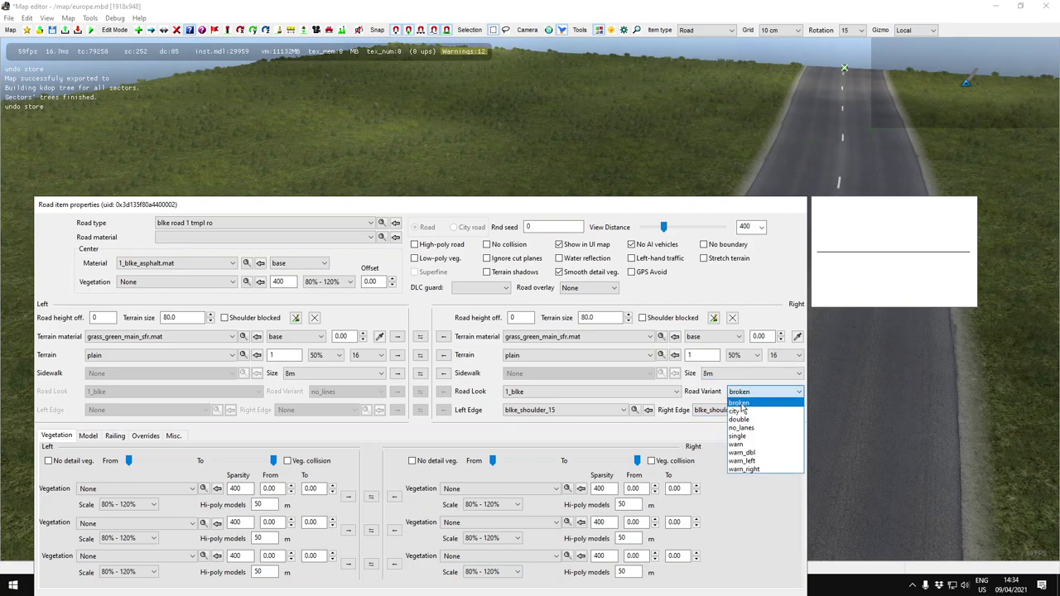
pyautogui.click(741, 403)
# Set the road's Left Edge to None and inspect the bare border between asphalt and grass
pyautogui.moveTo(651, 215); pyautogui.dragTo(210, 214)
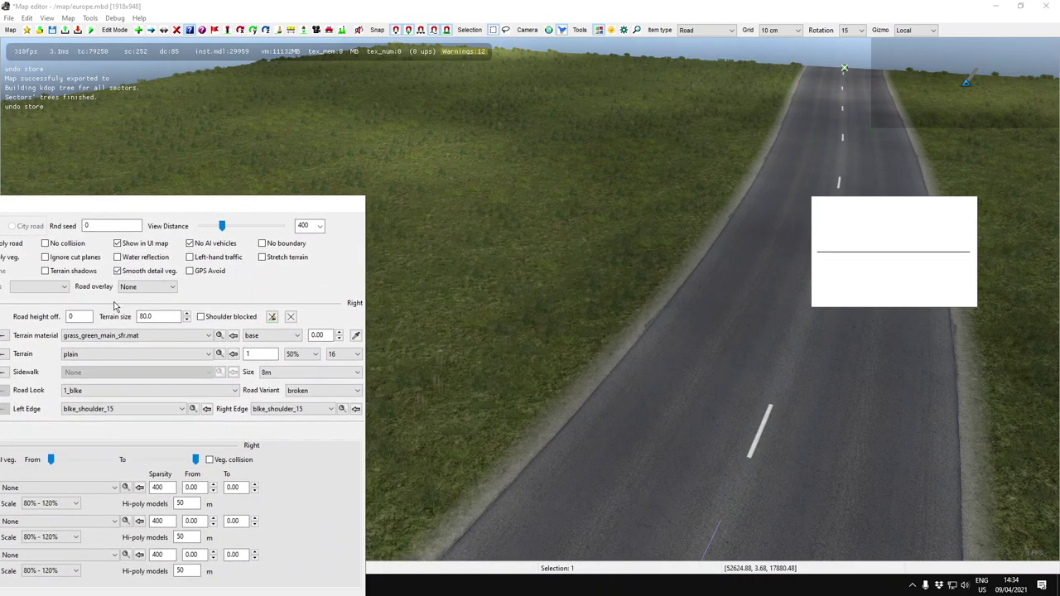
pyautogui.click(124, 408)
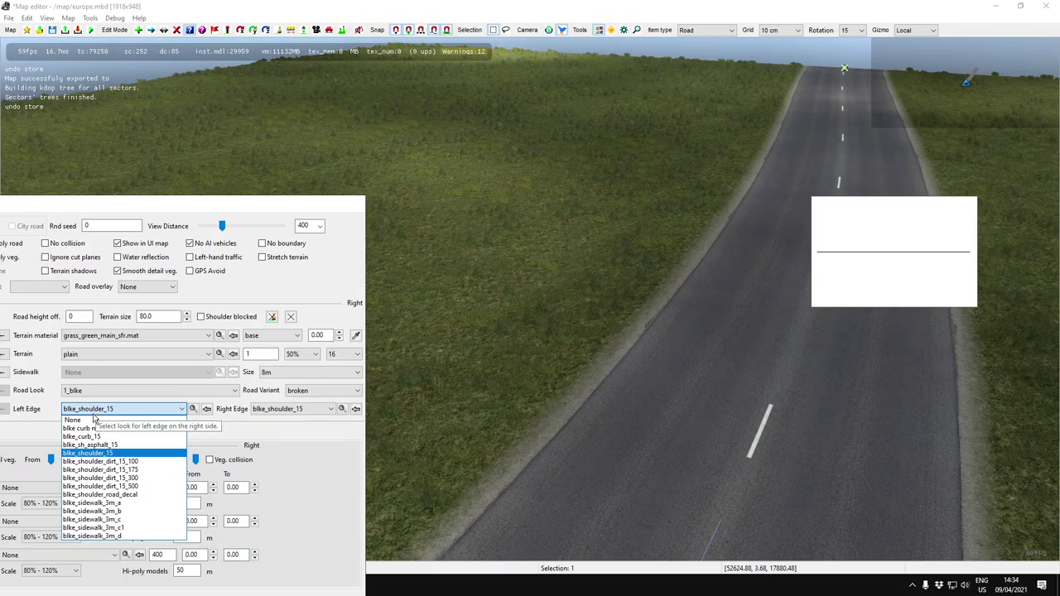
pyautogui.click(91, 419)
pyautogui.moveTo(627, 428); pyautogui.dragTo(490, 316, button='right')
pyautogui.press('w')
pyautogui.scroll(-4, 627, 428)
pyautogui.press('s')
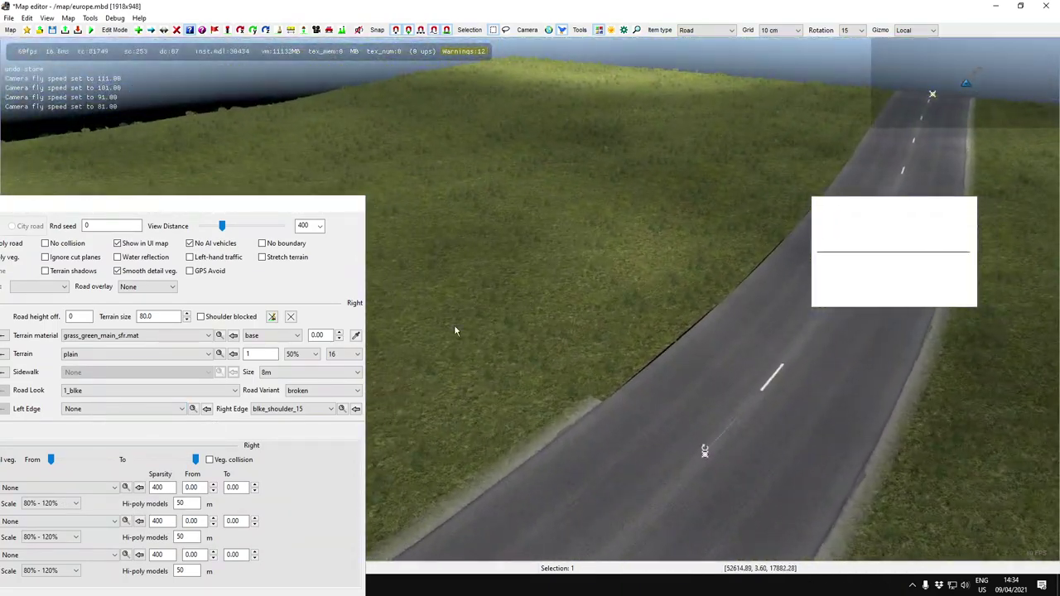
# Set the road's Left Edge to blke curb middle and inspect the curb along the asphalt
pyautogui.click(91, 411)
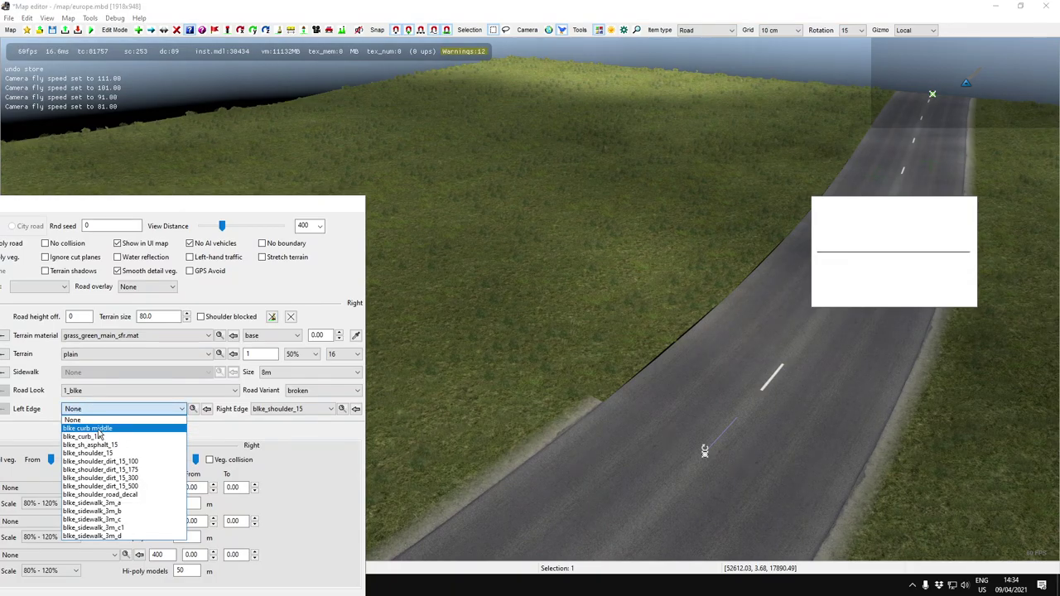
pyautogui.click(95, 429)
pyautogui.press('w')
pyautogui.moveTo(668, 340); pyautogui.dragTo(688, 318, button='right')
pyautogui.press('s')
# Try blke_curb_15 and blke_sh_asphalt_15 as the road's Left Edge and inspect the border
pyautogui.click(106, 411)
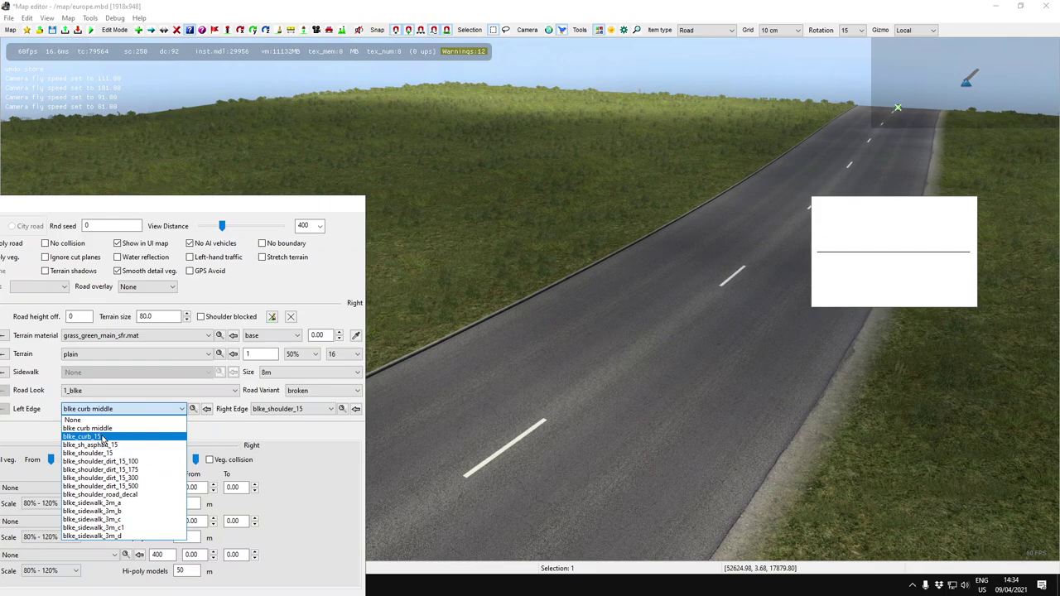
pyautogui.click(103, 438)
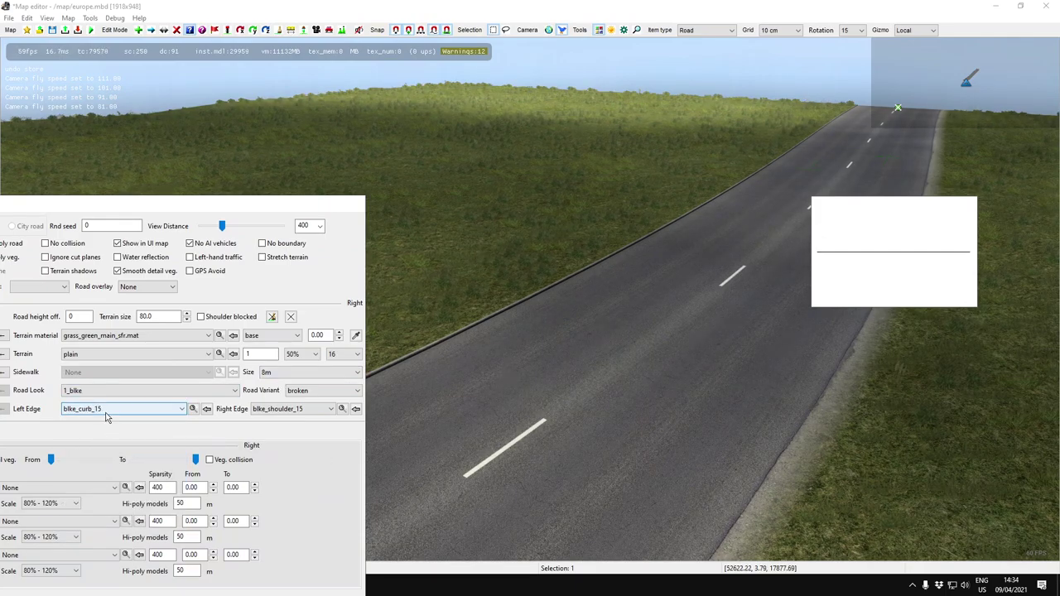
pyautogui.click(106, 411)
pyautogui.click(106, 446)
pyautogui.press('a')
pyautogui.moveTo(579, 331); pyautogui.dragTo(540, 301, button='right')
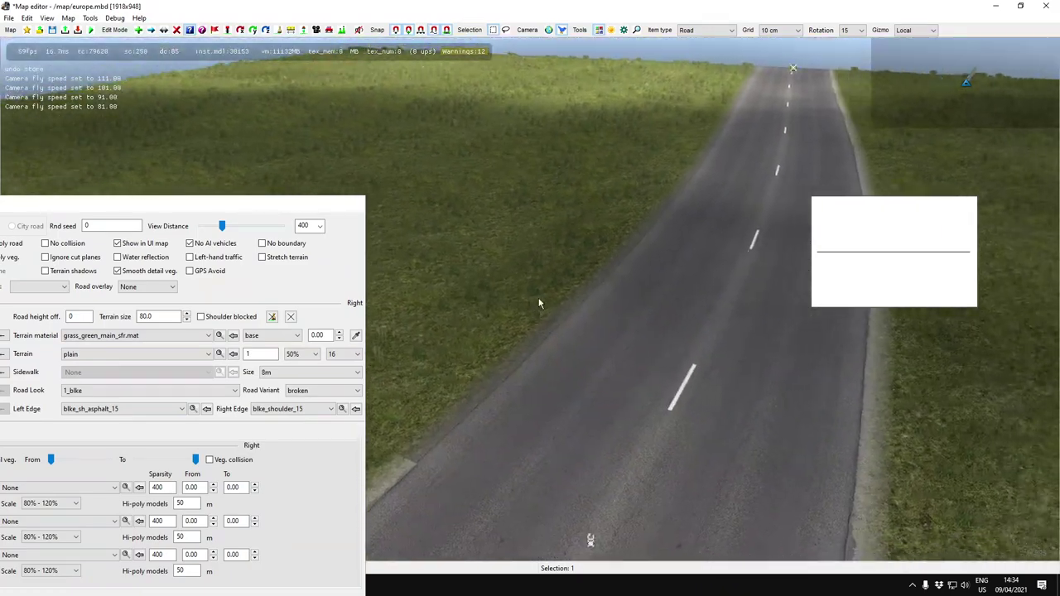
# Try blke_shoulder_15, blke_shoulder_dirt_15_100 and blke_shoulder_dirt_15_175 as the road's Left Edge
pyautogui.click(135, 410)
pyautogui.click(138, 454)
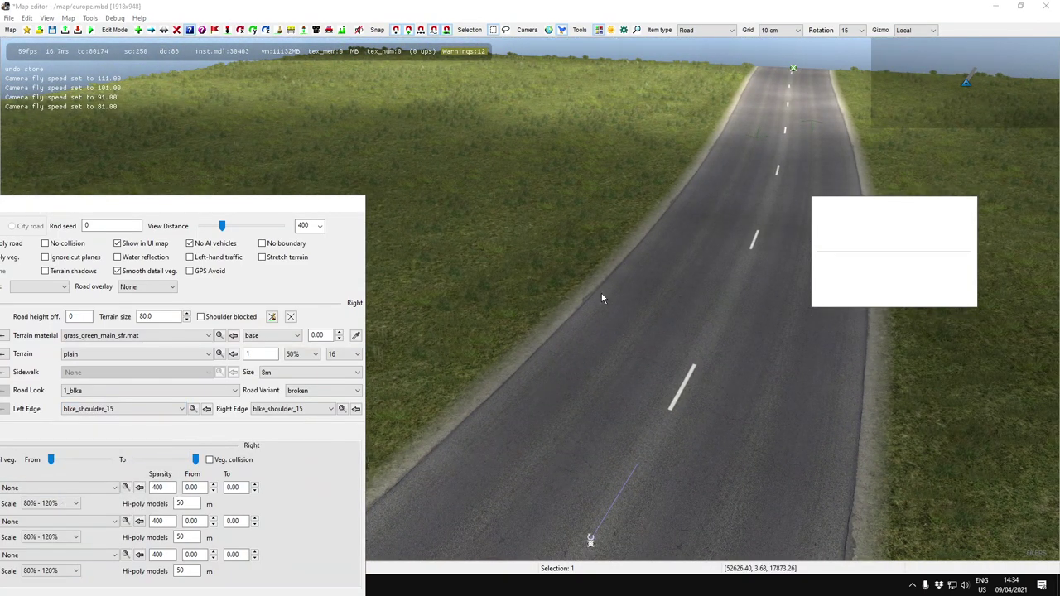
pyautogui.click(142, 410)
pyautogui.click(129, 461)
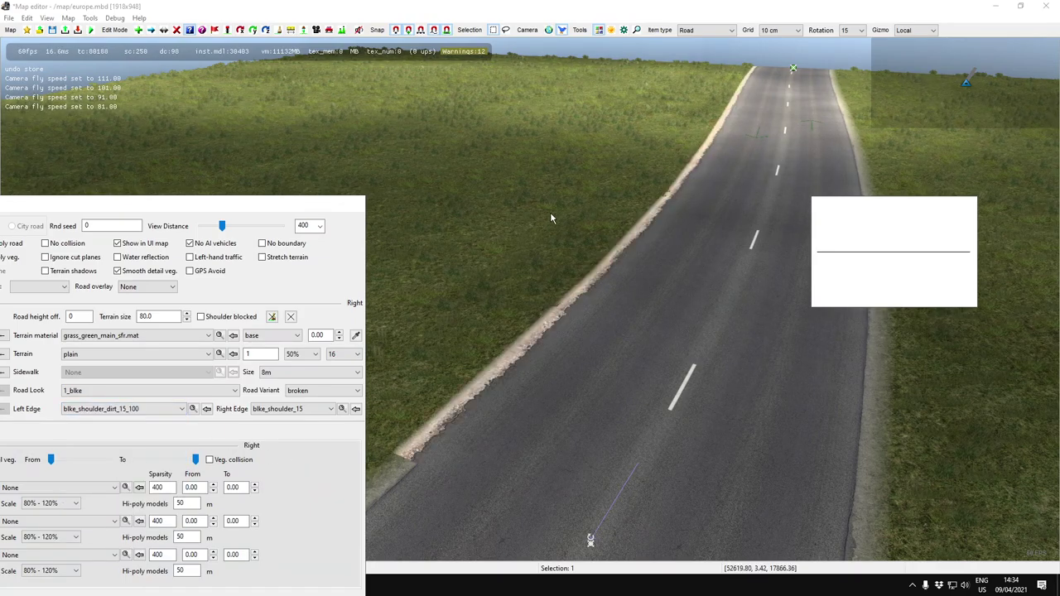
pyautogui.click(137, 409)
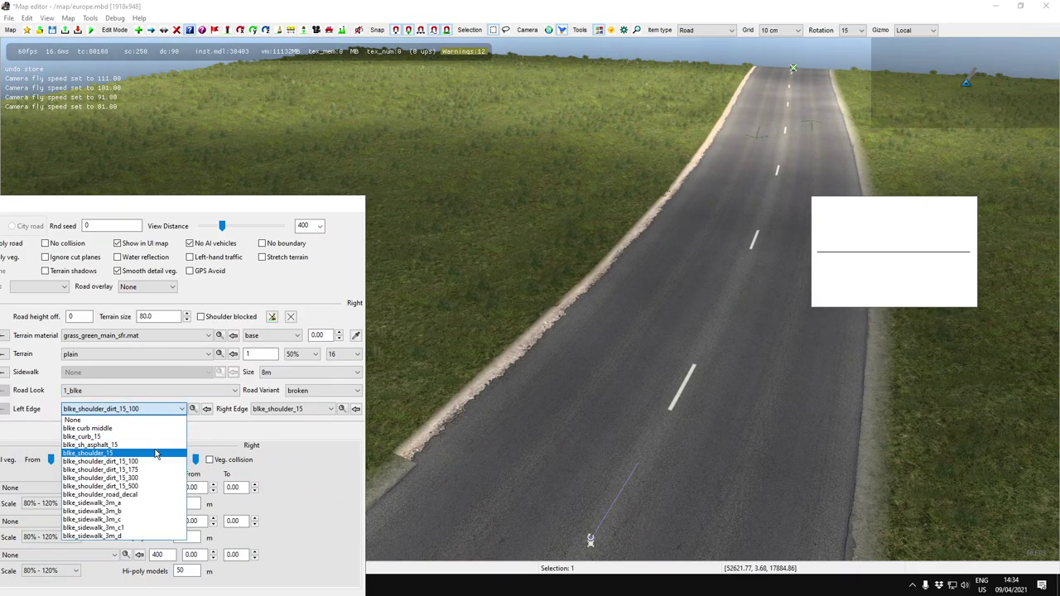
pyautogui.click(138, 472)
# Try blke_shoulder_dirt_15_300, blke_shoulder_dirt_15_500 and blke_shoulder_road_decal as the road's Left Edge
pyautogui.click(134, 408)
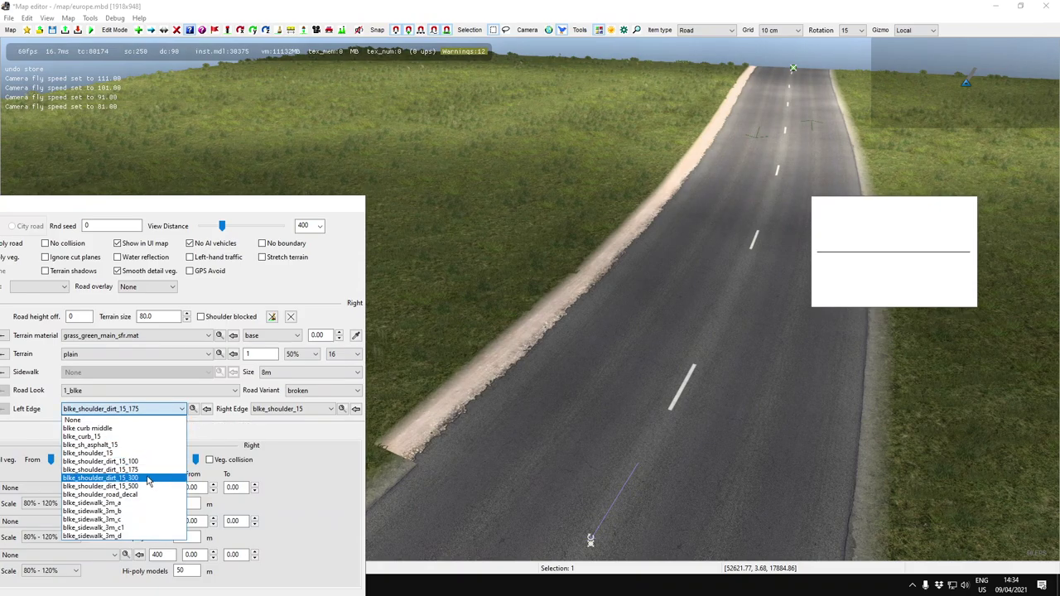
pyautogui.click(147, 480)
pyautogui.click(128, 408)
pyautogui.click(136, 486)
pyautogui.click(143, 411)
pyautogui.click(137, 495)
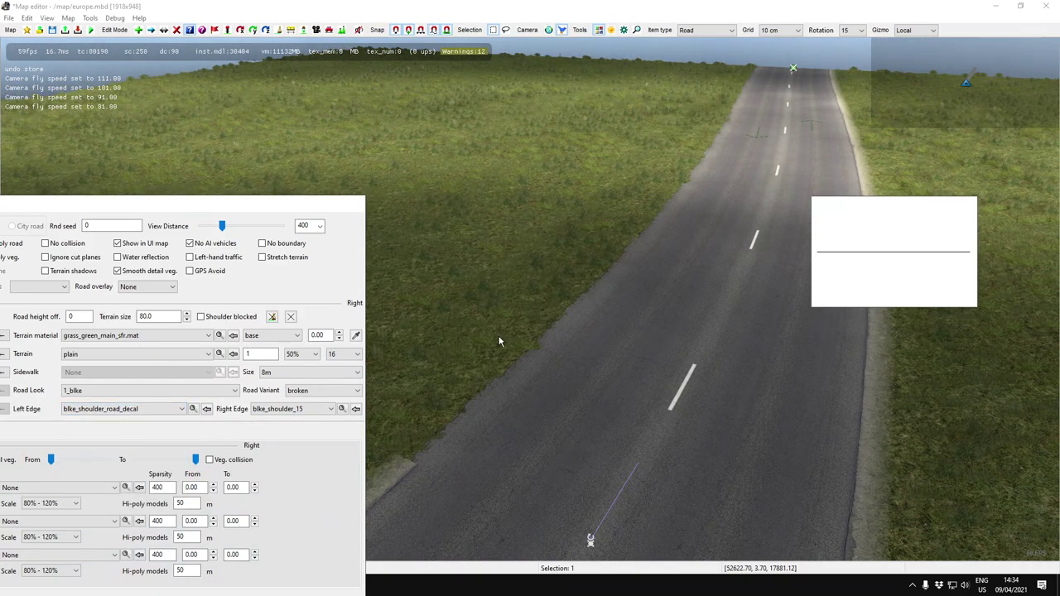
# Examine up close how the road decal shoulder blends the asphalt into the grass along the curve
pyautogui.press('w')
pyautogui.scroll(-5, 590, 544)
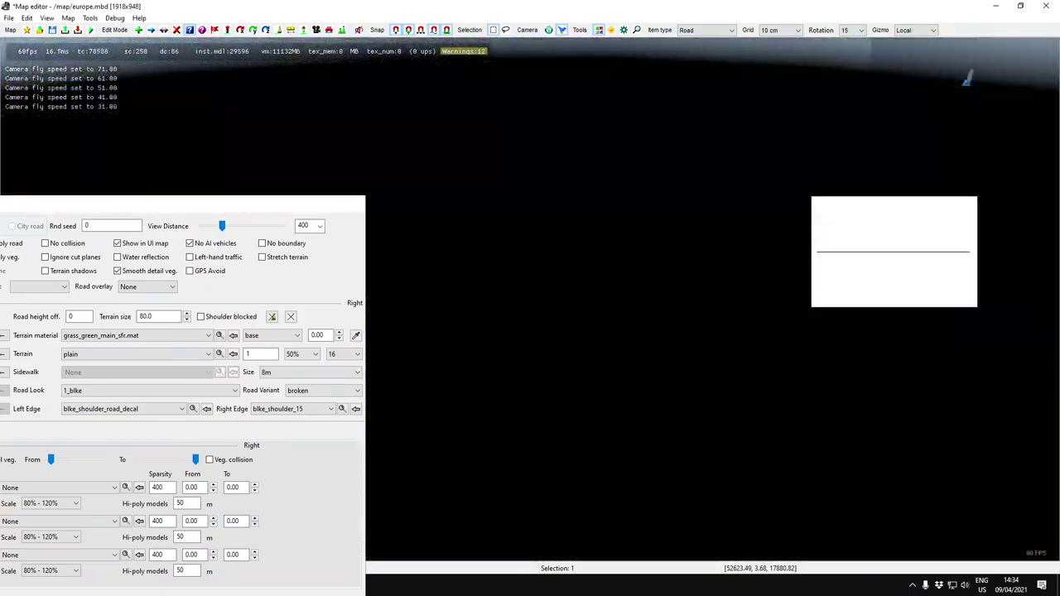
pyautogui.press('w')
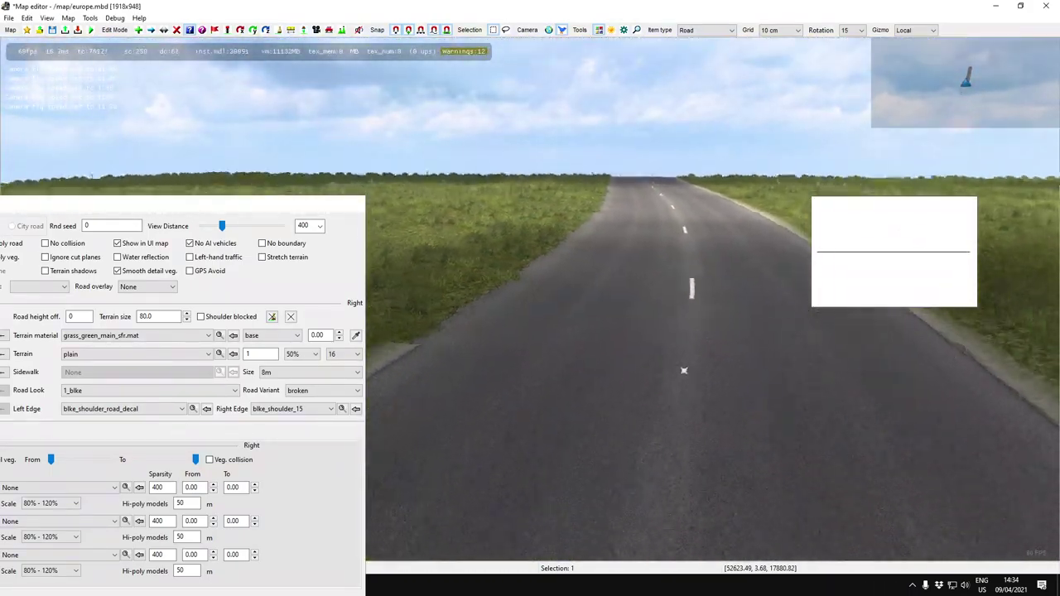
pyautogui.press('w')
pyautogui.scroll(-3, 741, 414)
pyautogui.scroll(3, 741, 414)
pyautogui.press('s')
pyautogui.press('s')
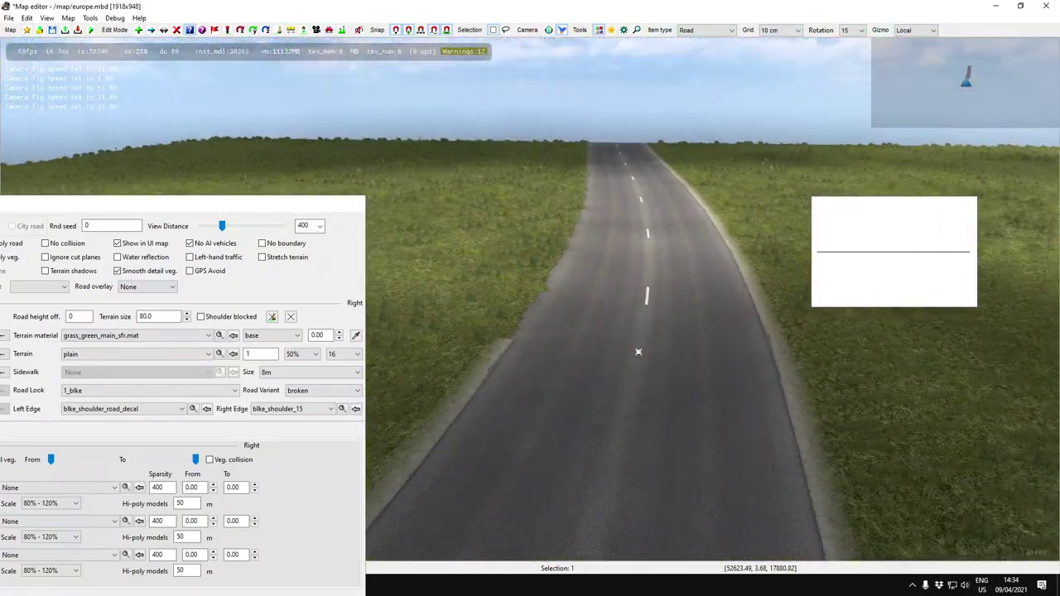
pyautogui.press('w')
pyautogui.press('w')
pyautogui.press('s')
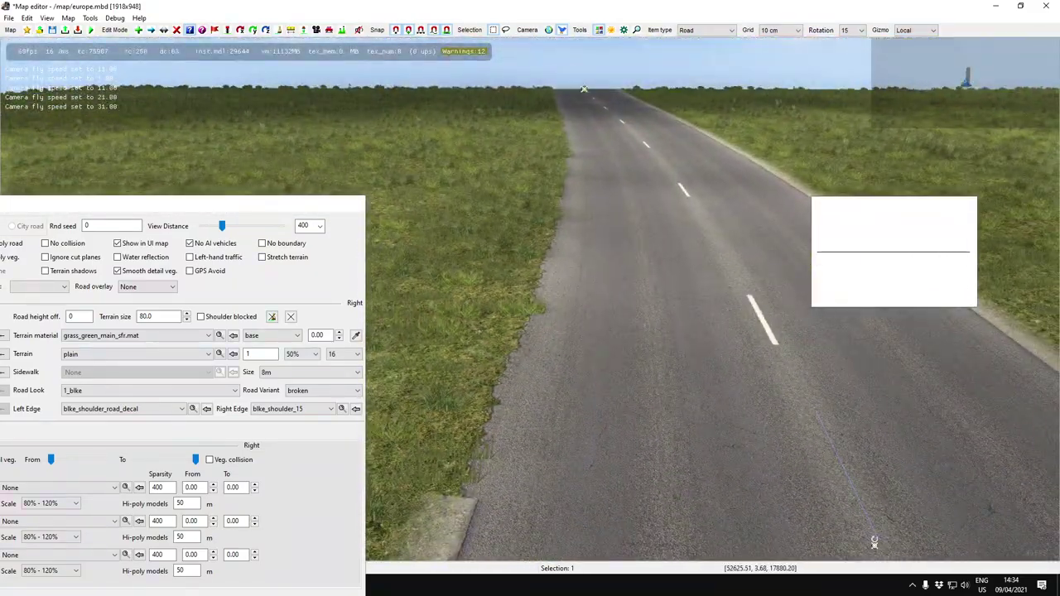
pyautogui.press('s')
pyautogui.press('w')
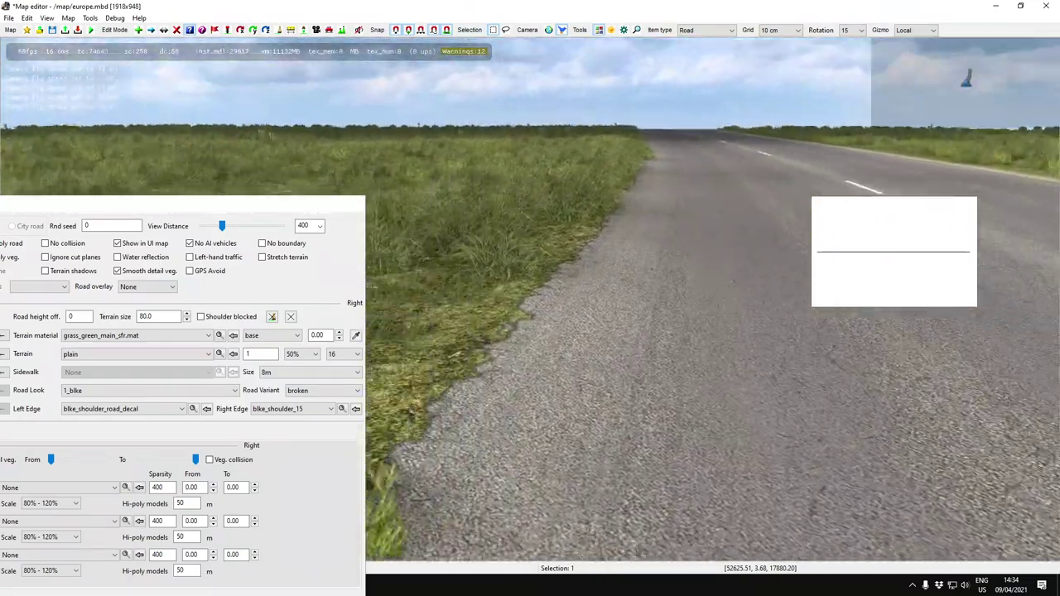
pyautogui.press('s')
# Try blke_sidewalk_3m_a, blke_sidewalk_3m_b and blke_sidewalk_3m_c as the road's Left Edge
pyautogui.click(130, 411)
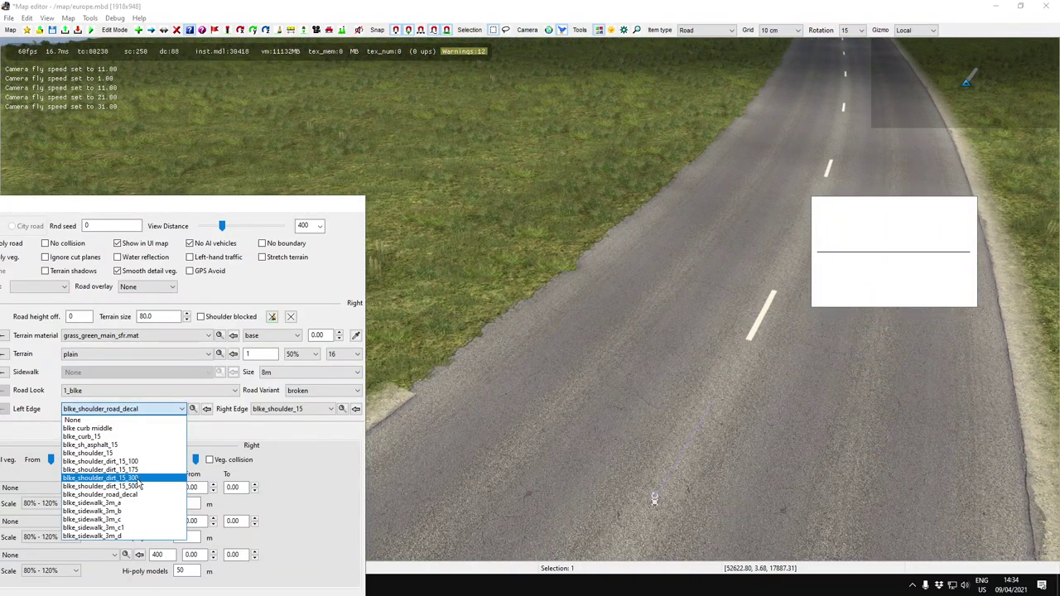
pyautogui.click(112, 503)
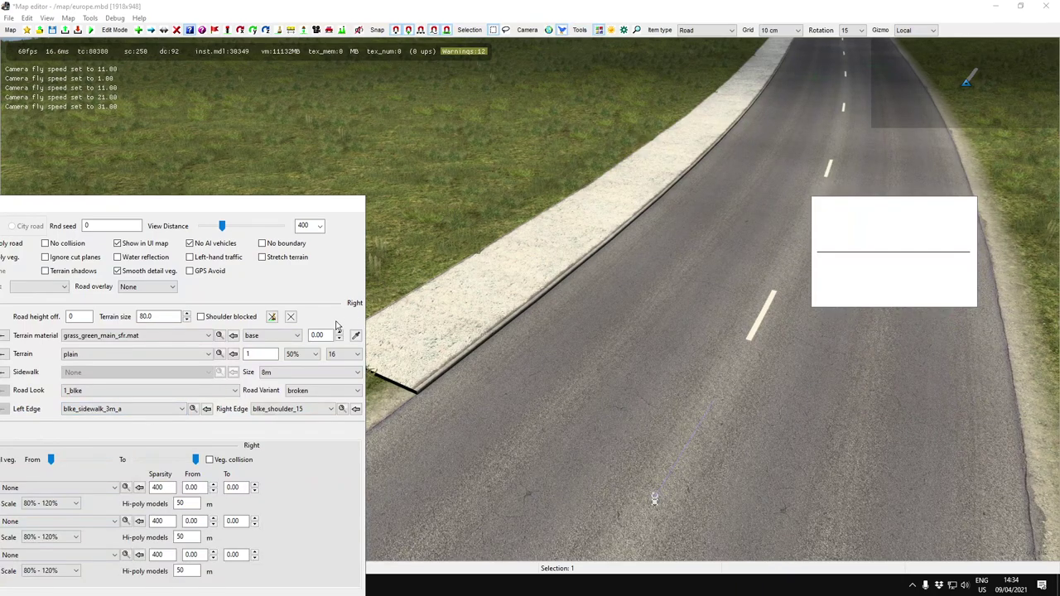
pyautogui.click(132, 408)
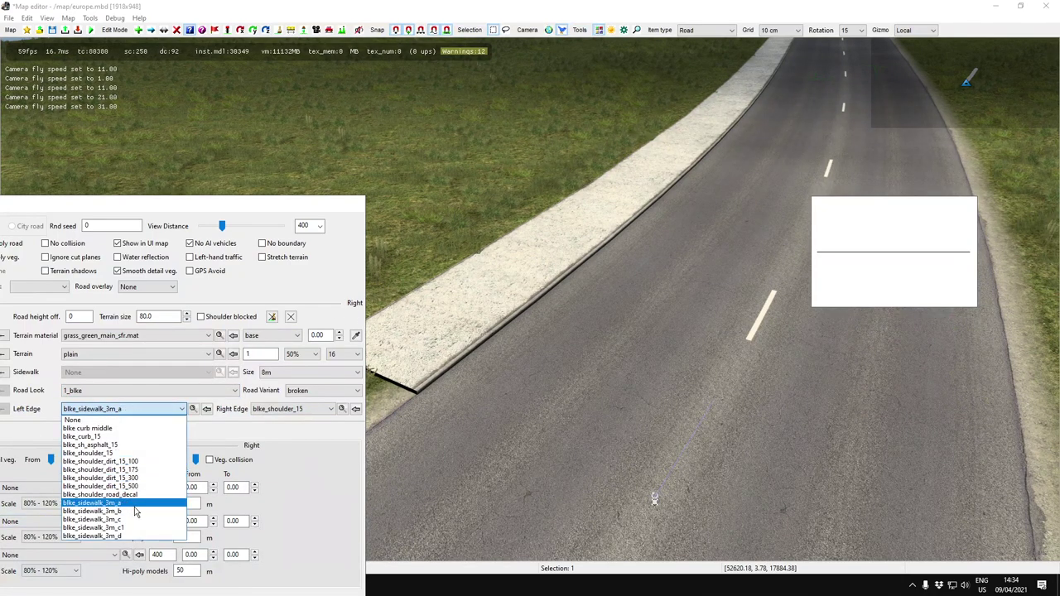
pyautogui.click(143, 519)
pyautogui.click(113, 411)
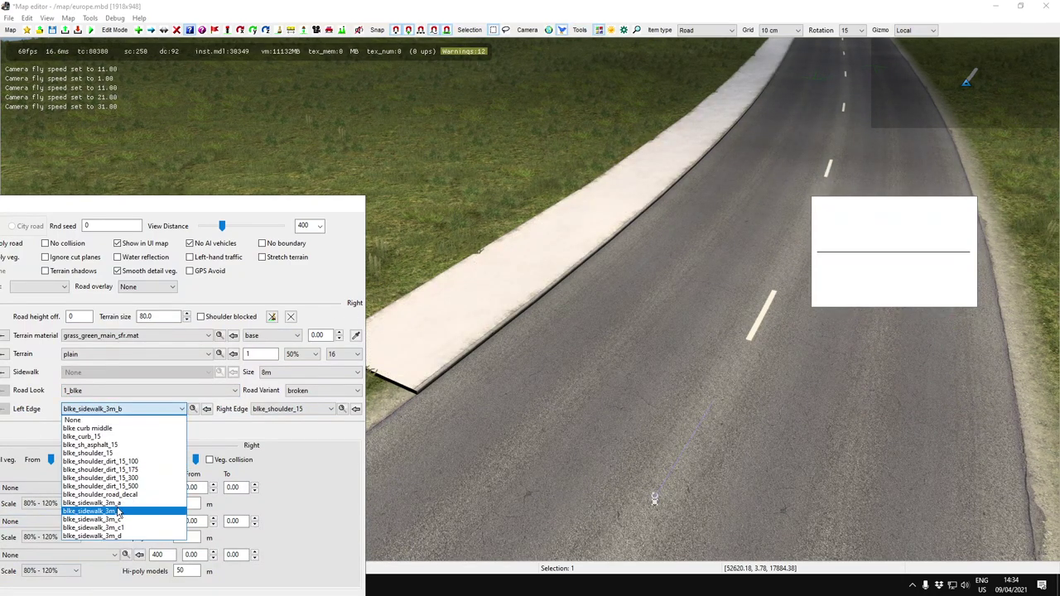
pyautogui.click(122, 519)
# Try blke_sidewalk_3m_c1 and blke_sidewalk_3m_d as the road's Left Edge
pyautogui.click(122, 411)
pyautogui.click(107, 528)
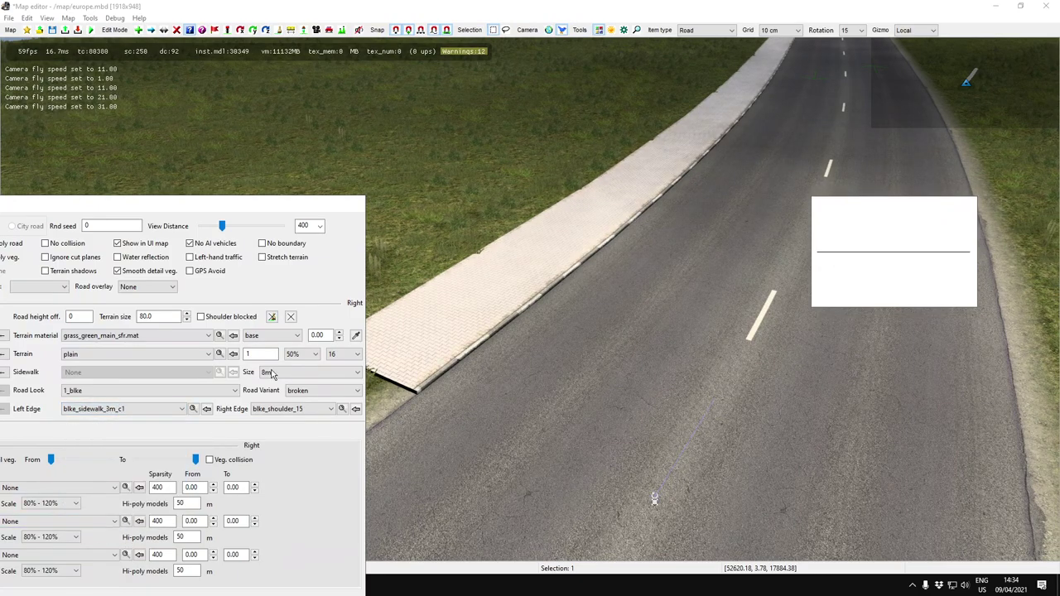
pyautogui.click(124, 409)
pyautogui.click(108, 535)
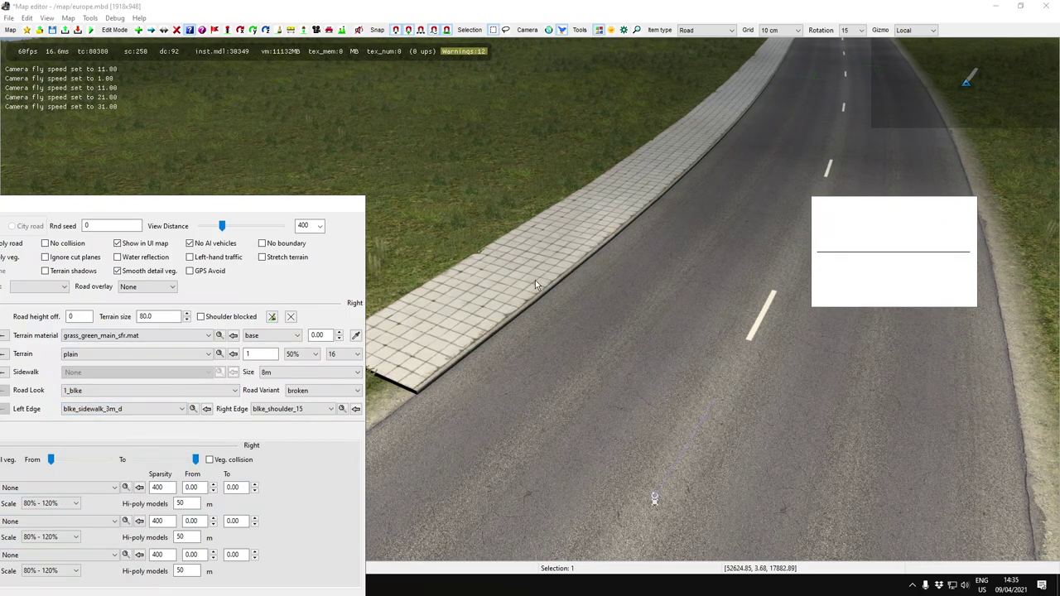
# Try other Right Edge looks for the road, ending with blke_sidewalk_3m_d to match the left sidewalk
pyautogui.click(271, 412)
pyautogui.click(286, 462)
pyautogui.moveTo(767, 406); pyautogui.dragTo(867, 440, button='right')
pyautogui.click(301, 409)
pyautogui.click(284, 536)
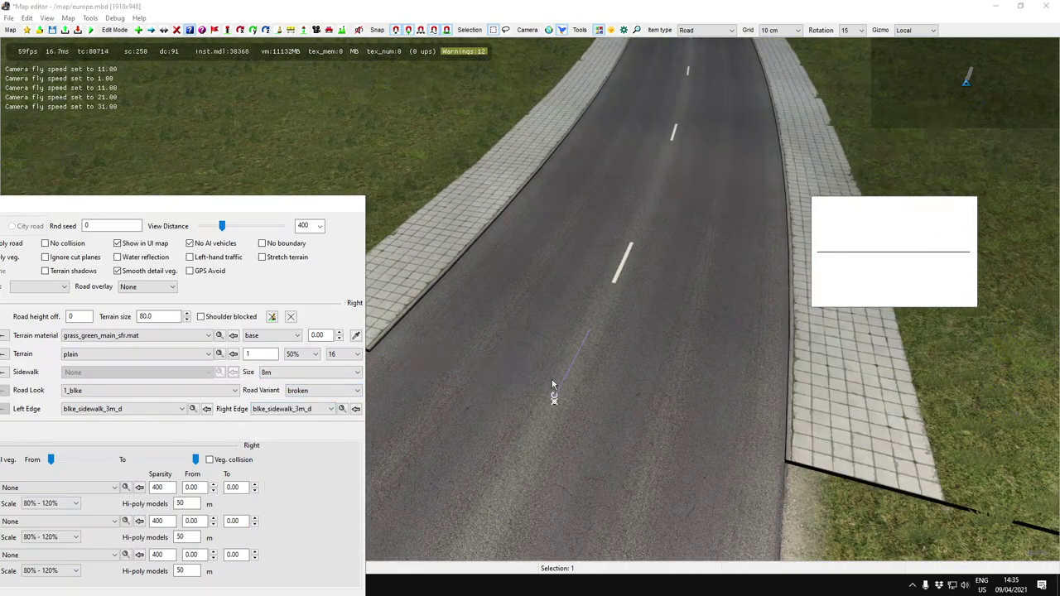
# Leave the road item properties and undo the sidewalk edge changes
pyautogui.press('Escape')
pyautogui.hotkey('ctrl', 'z')
pyautogui.moveTo(588, 282); pyautogui.dragTo(545, 393, button='right')
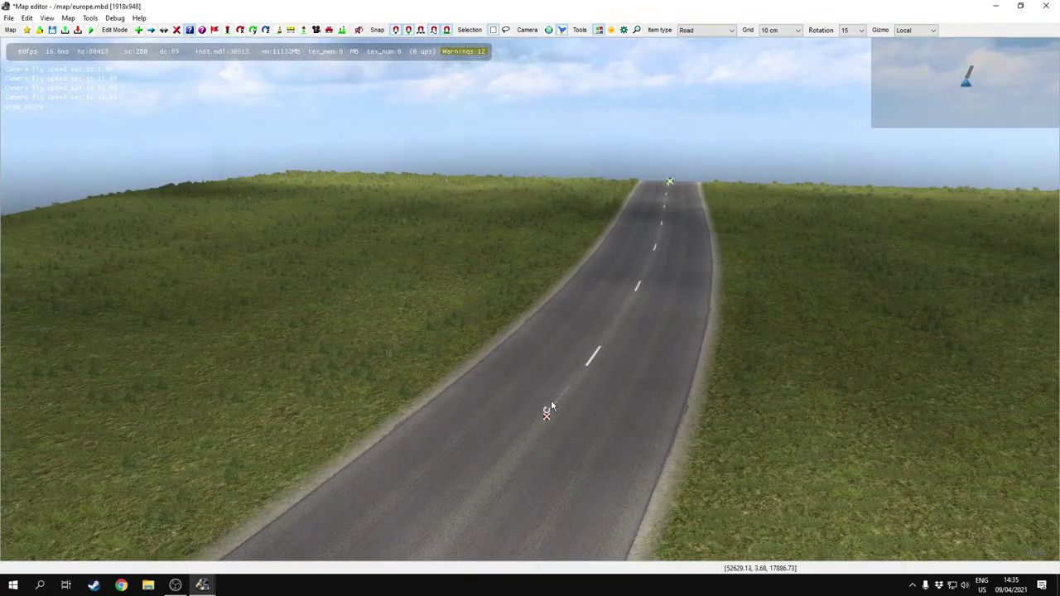
# Reopen the road's item properties and move the dialog aside so its left-side vegetation settings and the terrain are both visible
pyautogui.click(554, 399)
pyautogui.moveTo(219, 203); pyautogui.dragTo(556, 77)
pyautogui.moveTo(460, 80); pyautogui.dragTo(960, 113)
pyautogui.moveTo(697, 121); pyautogui.dragTo(908, 134)
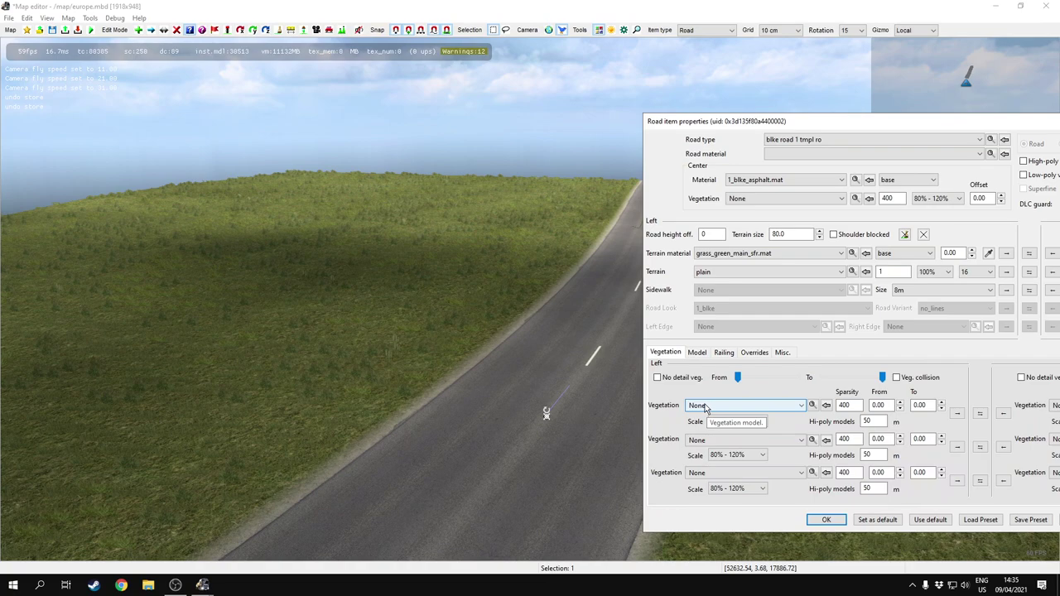
# Set the first vegetation entry for the road's left side to balt - oaks & maples
pyautogui.click(705, 405)
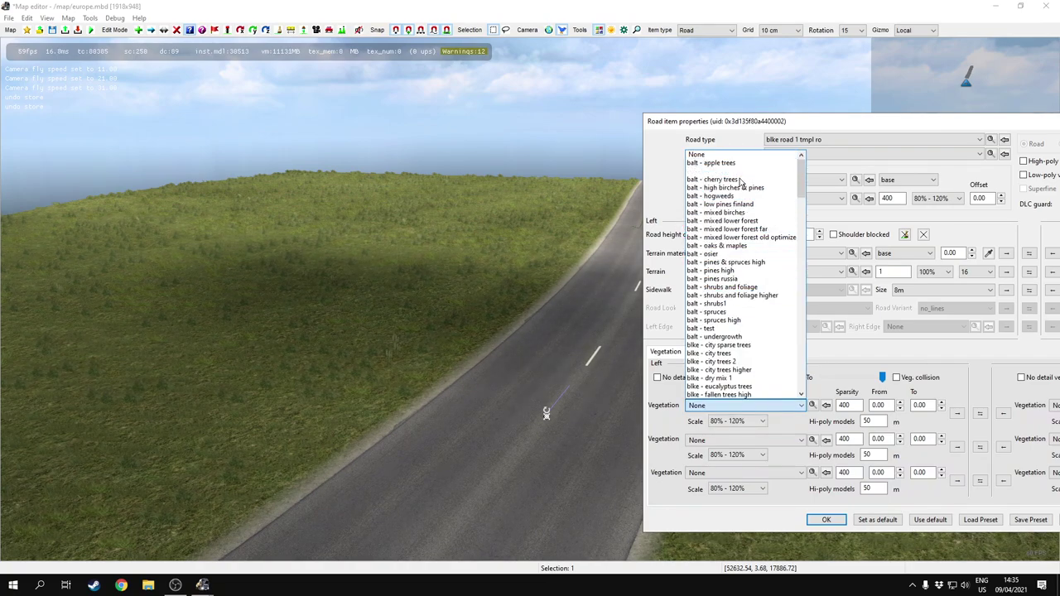
pyautogui.scroll(-1, 744, 217)
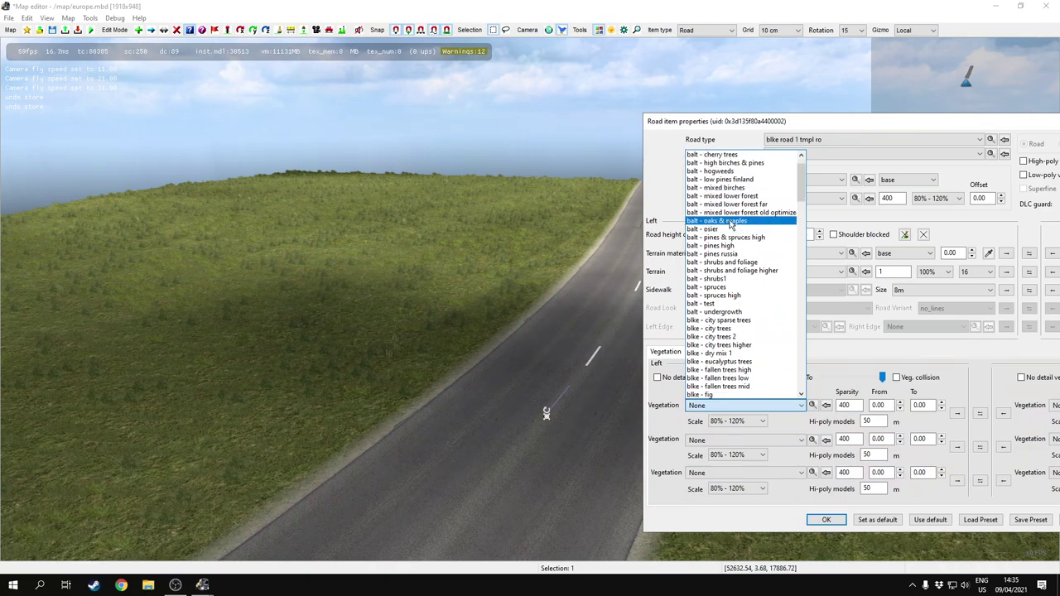
pyautogui.click(731, 222)
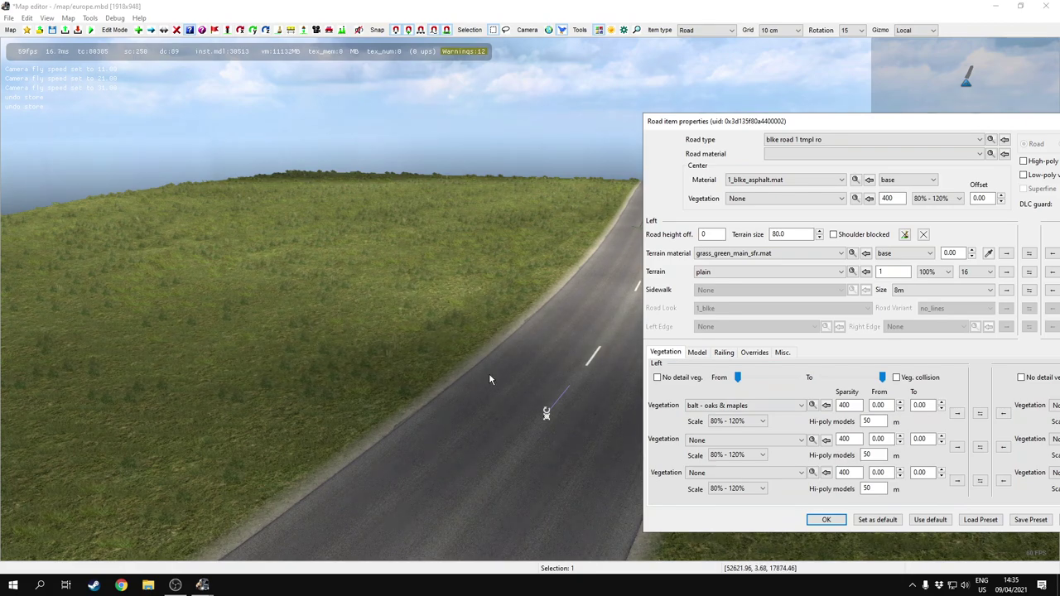
# Limit the left oaks & maples vegetation to the area from 5 to 50 and view the trees that result
pyautogui.doubleClick(847, 409)
pyautogui.press('BackSpace')
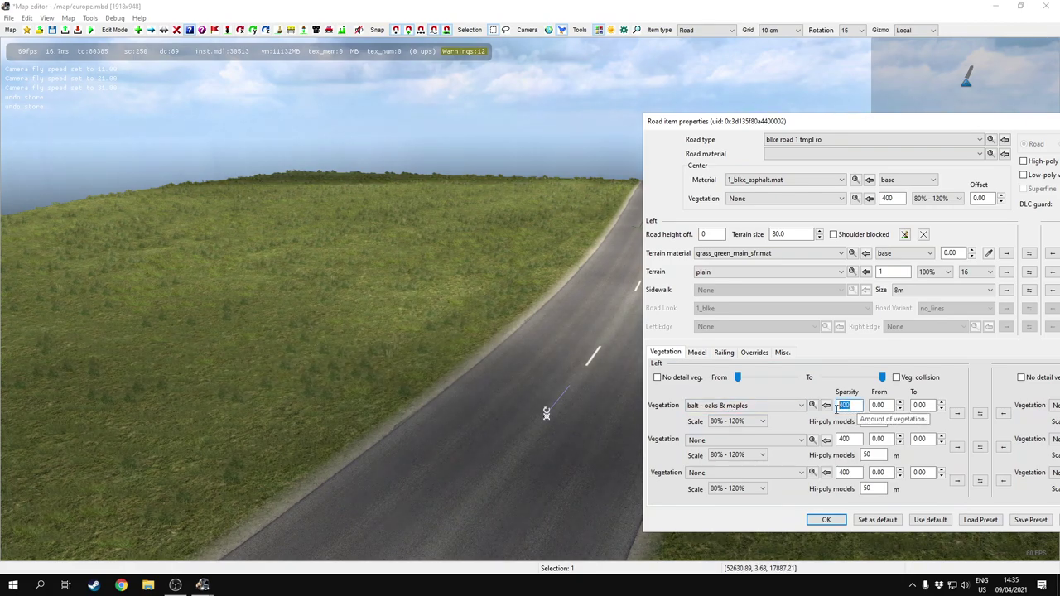
pyautogui.moveTo(886, 405); pyautogui.dragTo(868, 405)
pyautogui.press('BackSpace')
pyautogui.write('5')
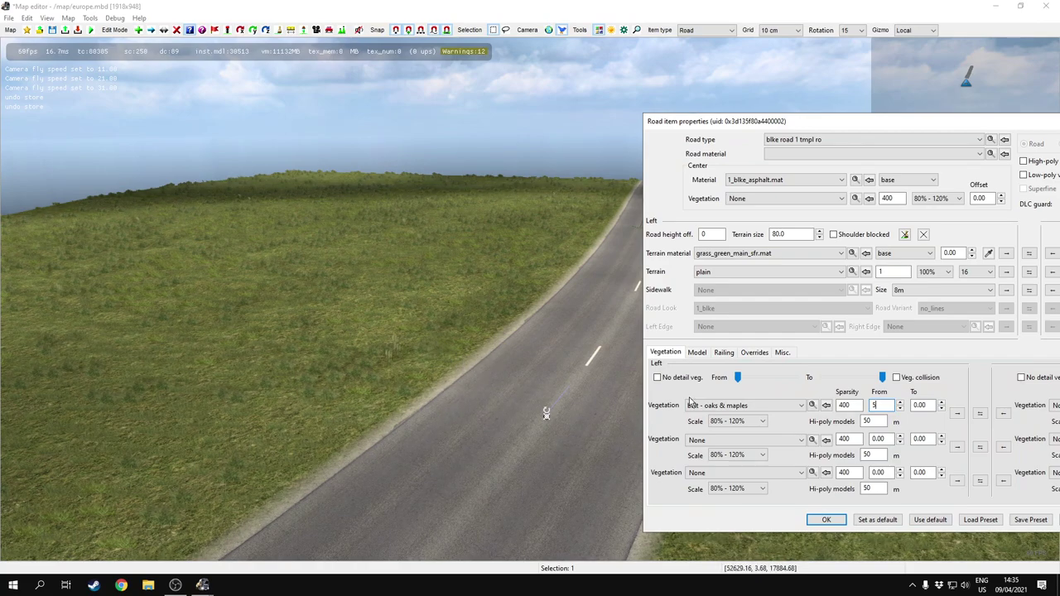
pyautogui.moveTo(927, 405); pyautogui.dragTo(905, 405)
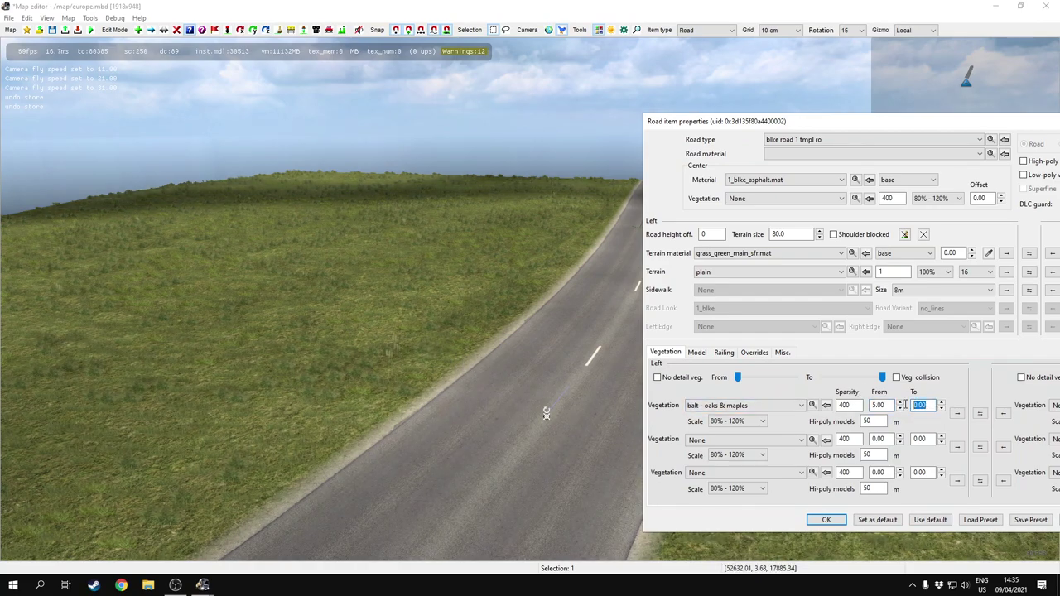
pyautogui.write('50')
pyautogui.moveTo(511, 327); pyautogui.dragTo(492, 183, button='right')
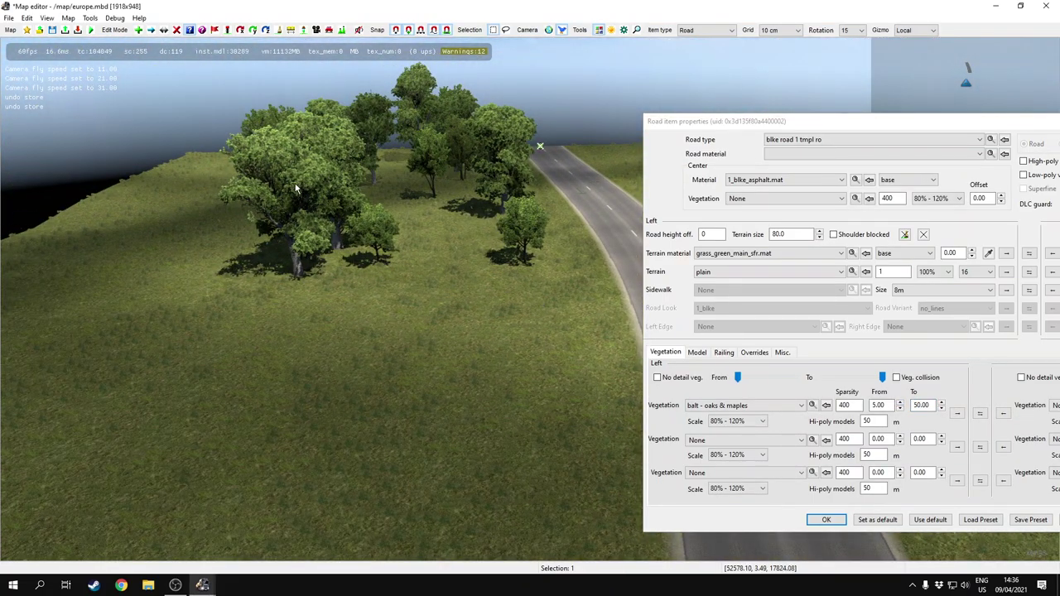
# Extend the left oaks & maples vegetation area to 80 and inspect the tree coverage across the terrain
pyautogui.moveTo(932, 406); pyautogui.dragTo(836, 403)
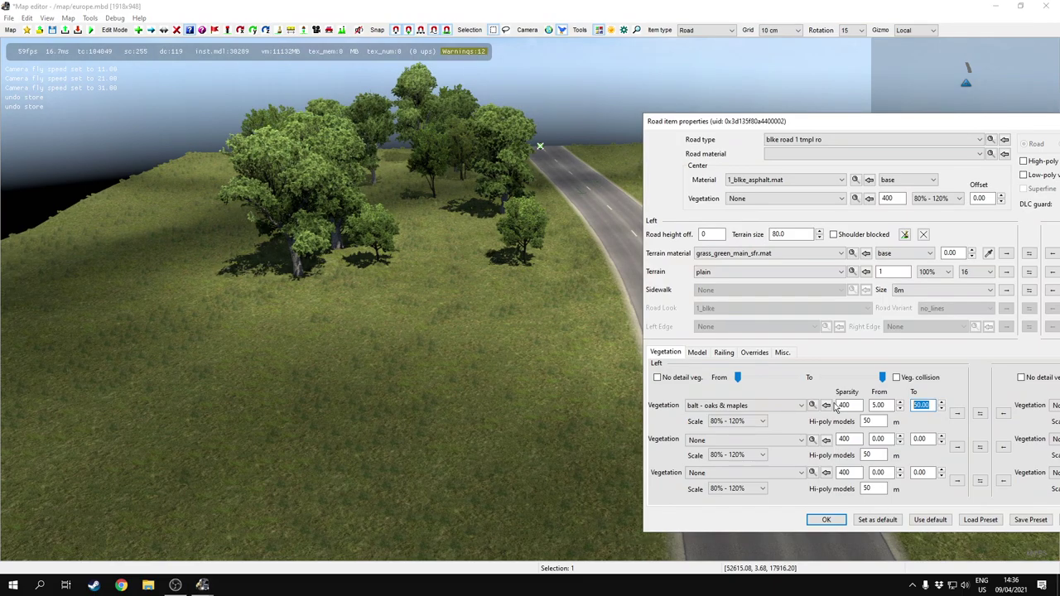
pyautogui.write('80')
pyautogui.press('Return')
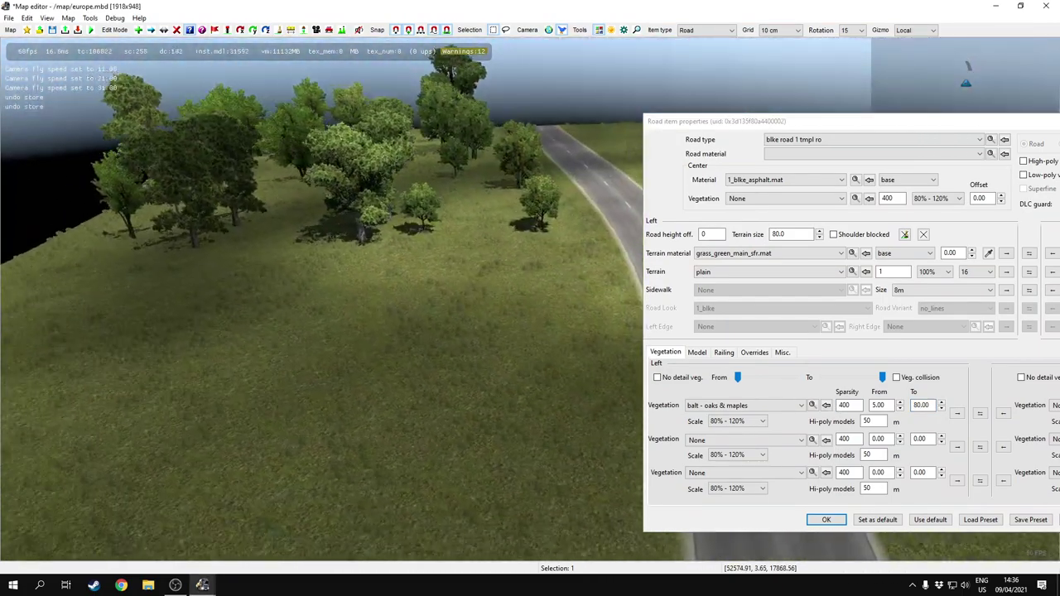
pyautogui.moveTo(217, 217); pyautogui.dragTo(211, 176, button='right')
pyautogui.scroll(3, 202, 220)
pyautogui.press('w')
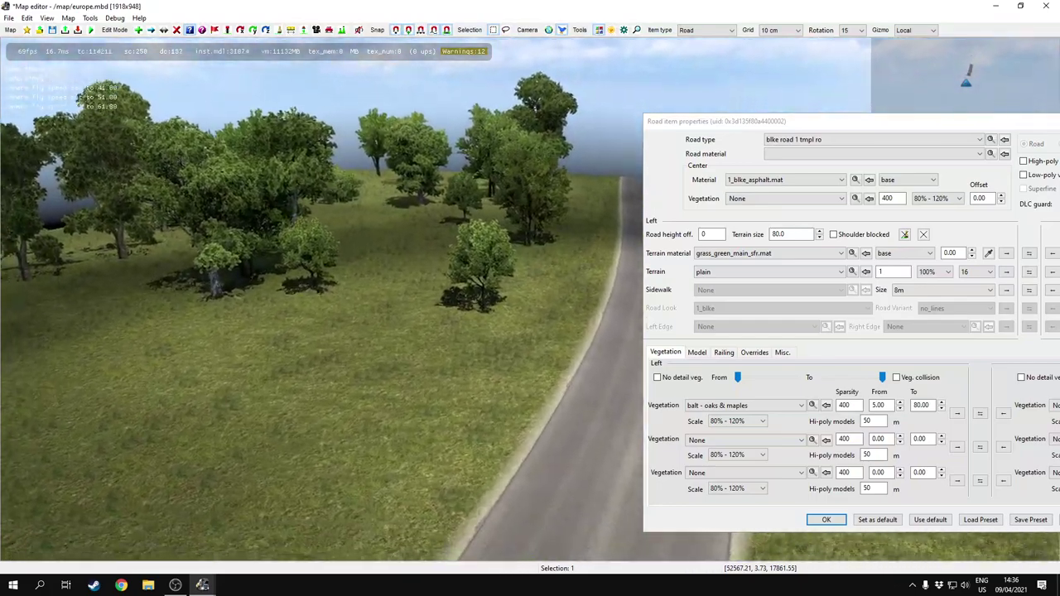
pyautogui.press('s')
# Start the left vegetation area at 3 and try ending it at 20, then at 40
pyautogui.click(889, 406)
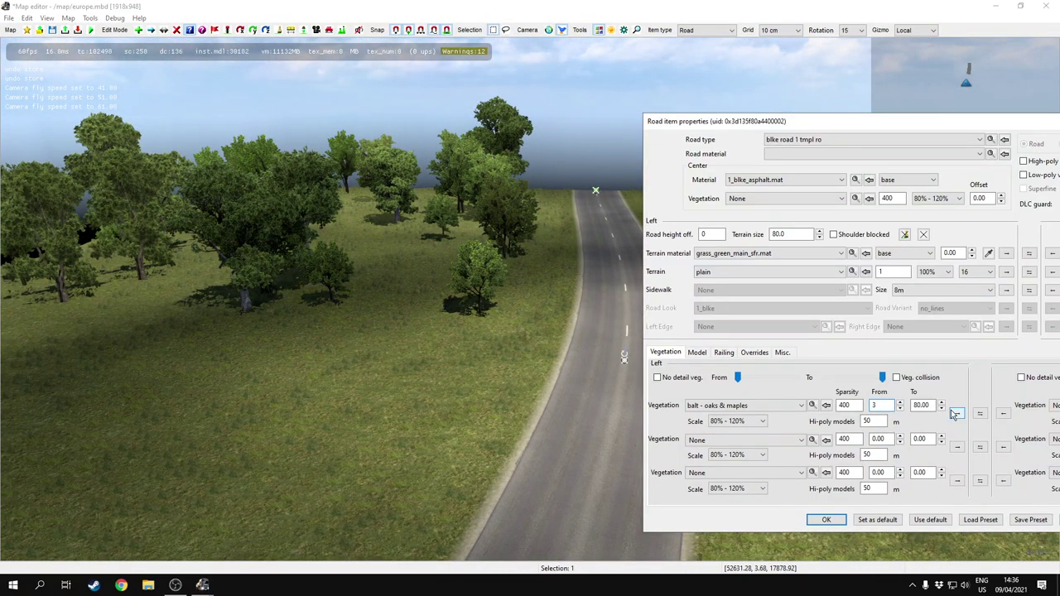
pyautogui.press('Tab')
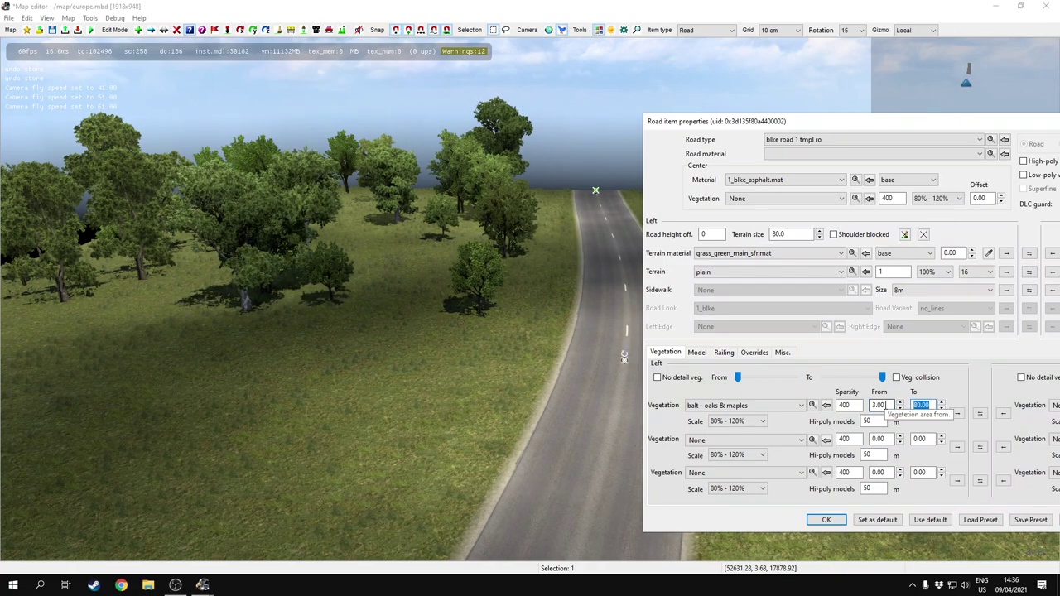
pyautogui.write('20')
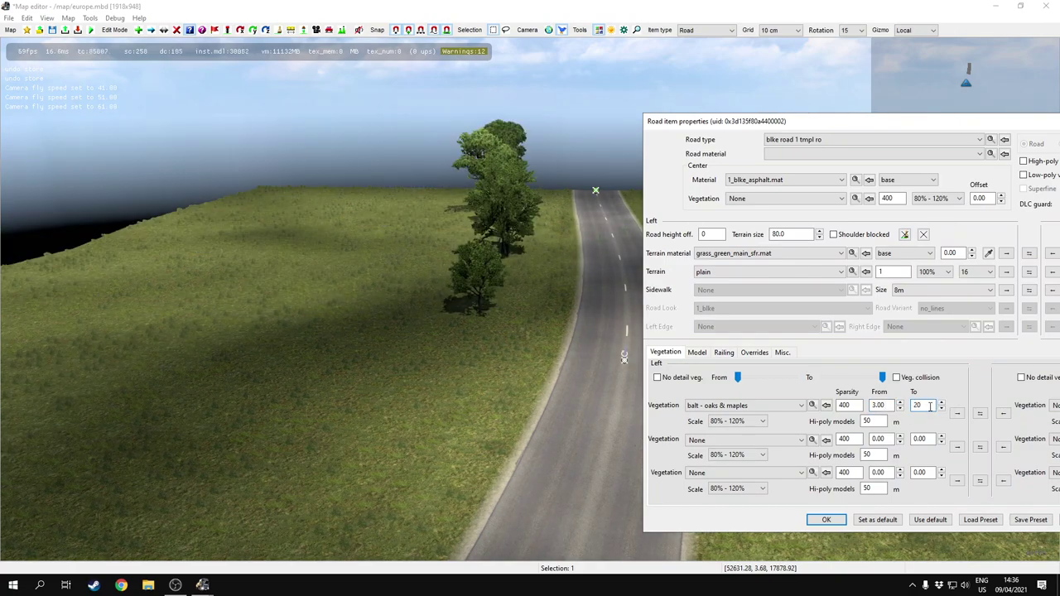
pyautogui.write('40')
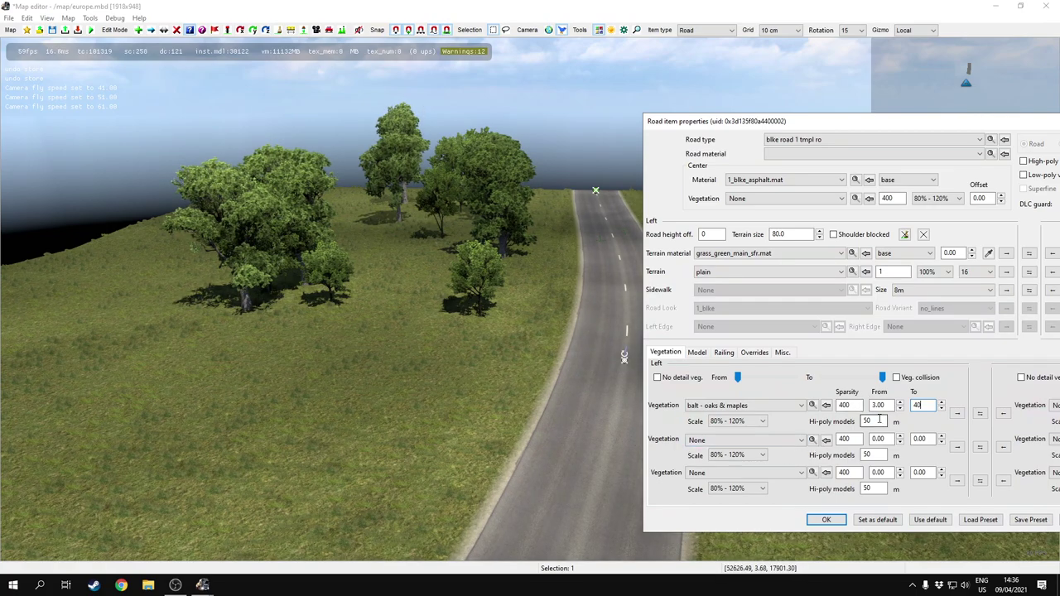
# Try Sparsity values of 200, 100 and 50 for the left oaks & maples vegetation, then clear the value
pyautogui.doubleClick(849, 402)
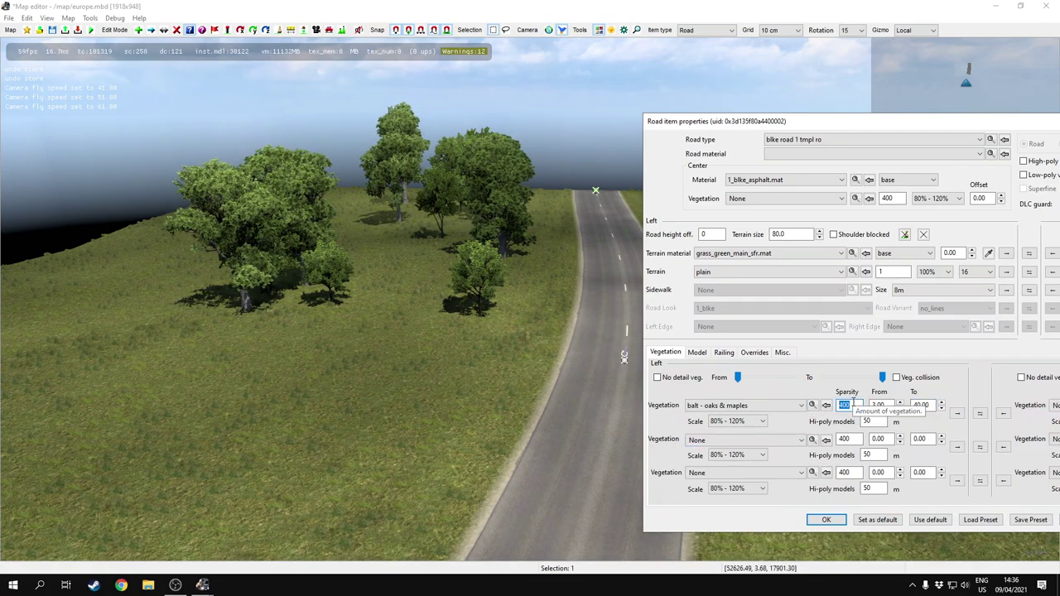
pyautogui.write('200')
pyautogui.press('BackSpace')
pyautogui.press('BackSpace')
pyautogui.press('BackSpace')
pyautogui.write('100')
pyautogui.press('BackSpace')
pyautogui.press('BackSpace')
pyautogui.press('BackSpace')
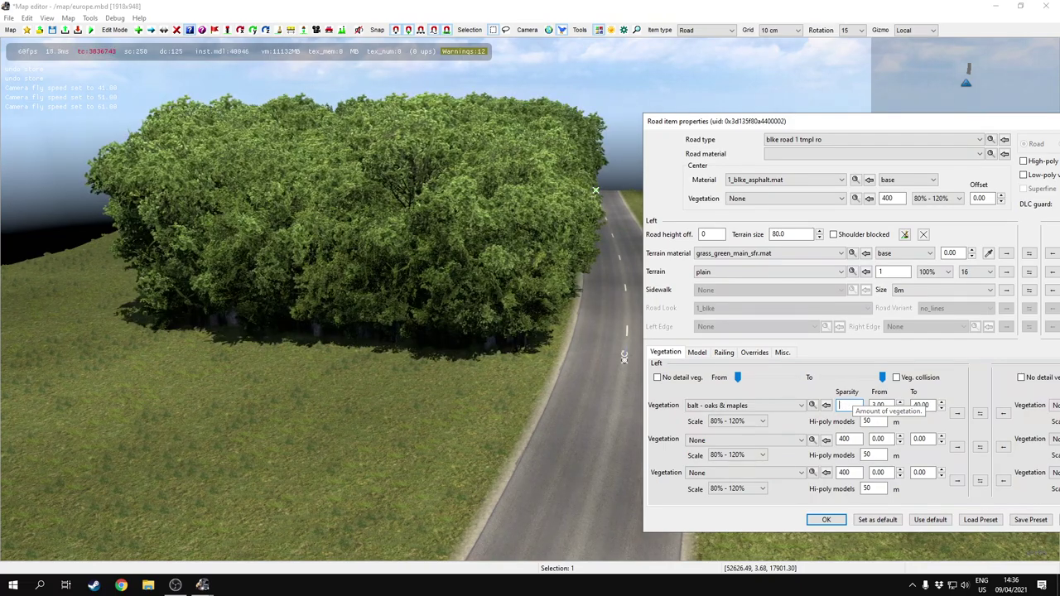
pyautogui.write('50')
pyautogui.press('BackSpace')
pyautogui.press('BackSpace')
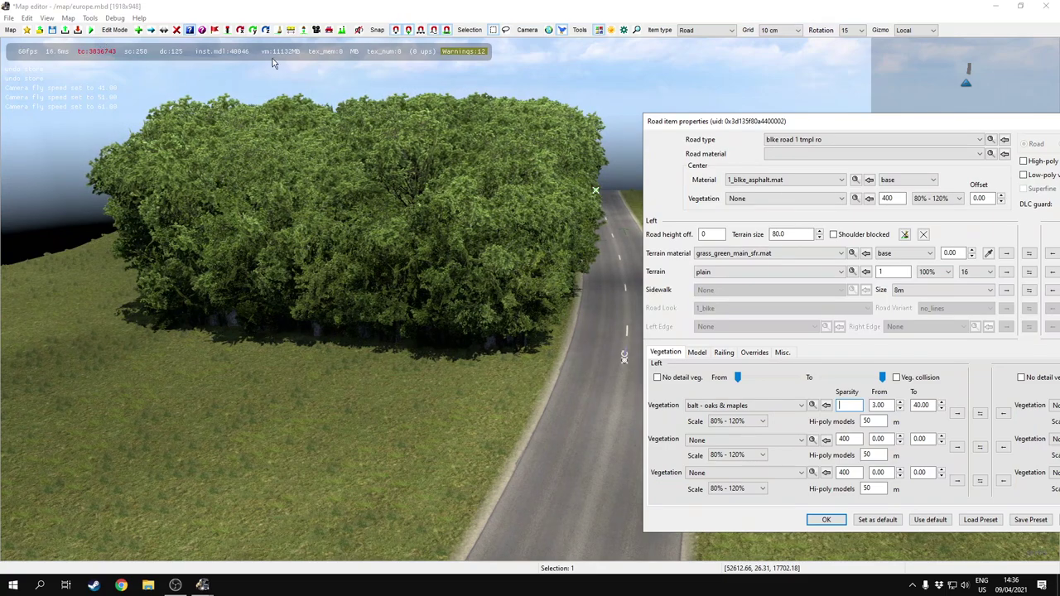
# Try a Sparsity of 200 for the left oaks & maples vegetation, then set it to 300
pyautogui.write('200')
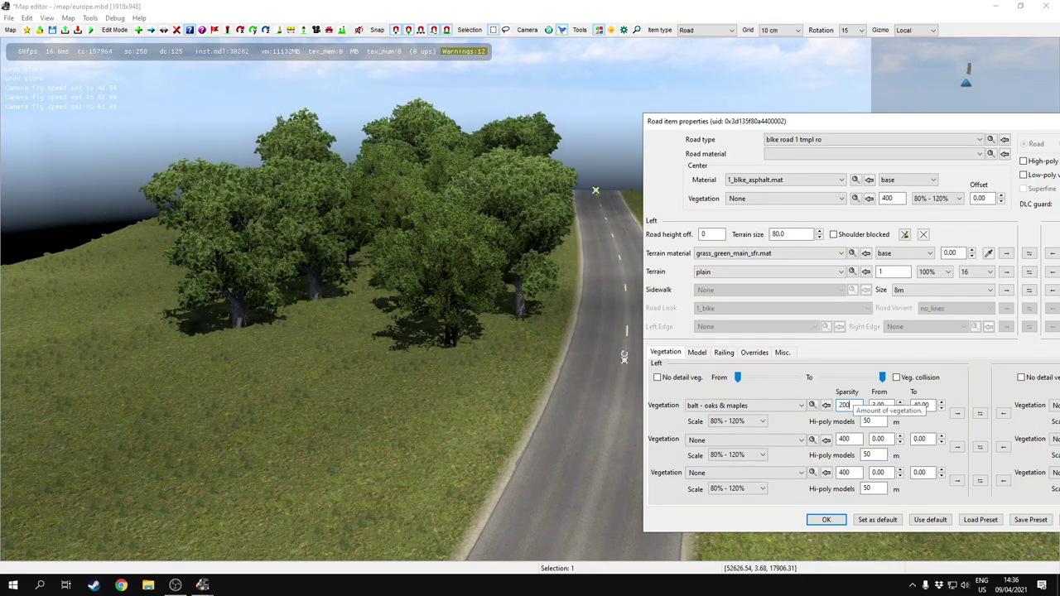
pyautogui.moveTo(852, 404); pyautogui.dragTo(788, 410)
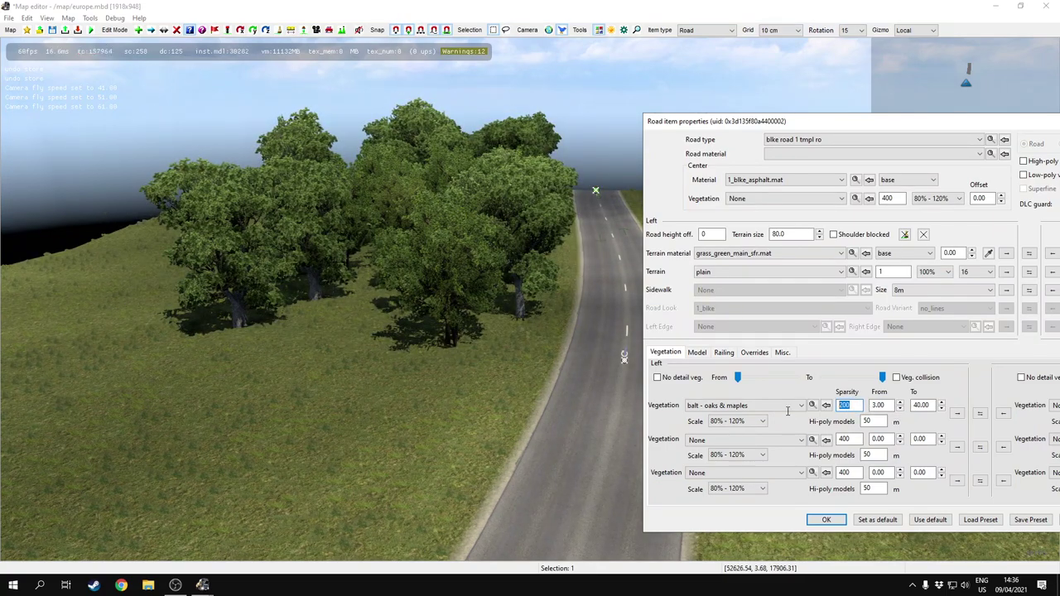
pyautogui.write('300')
# Try ending the left vegetation area at 20 and 15, then set its end to 80
pyautogui.moveTo(934, 406); pyautogui.dragTo(889, 403)
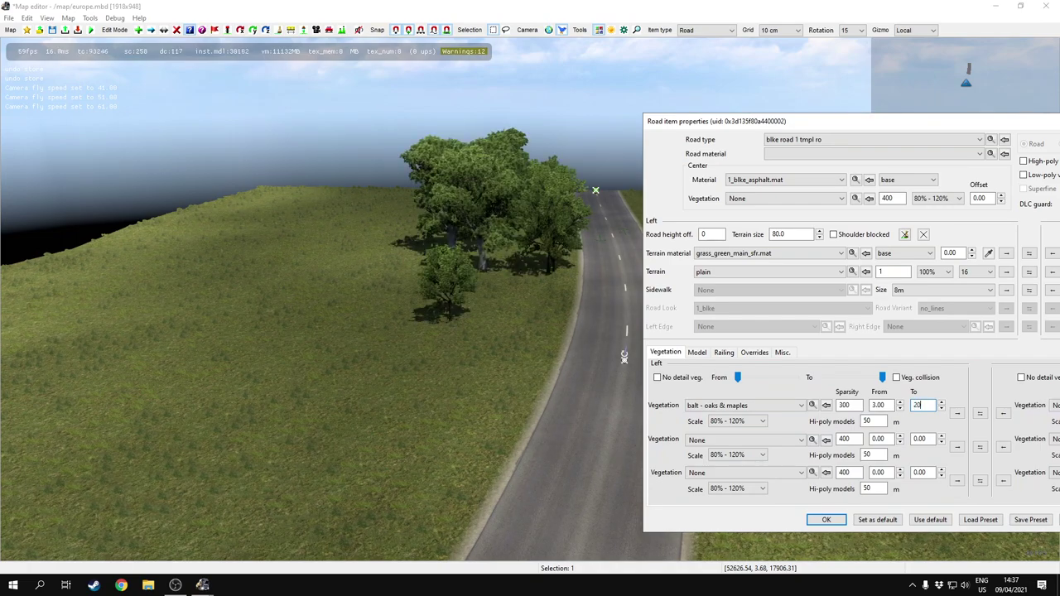
pyautogui.press('BackSpace')
pyautogui.press('BackSpace')
pyautogui.write('15')
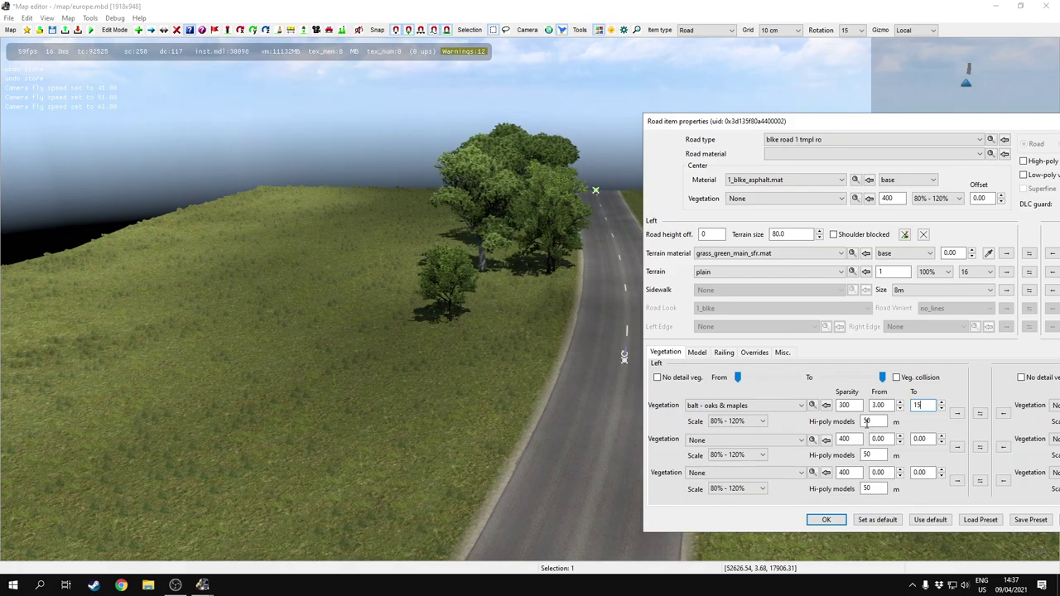
pyautogui.write('80')
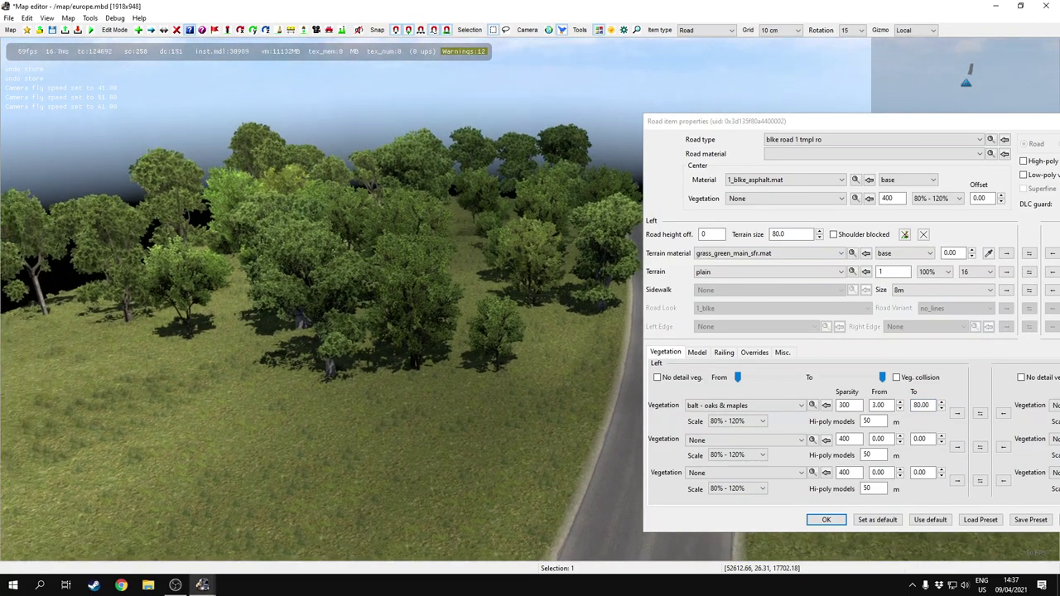
# Examine the oaks and maples beside the road up close and from a distance to compare their model detail
pyautogui.moveTo(529, 300); pyautogui.dragTo(505, 267, button='right')
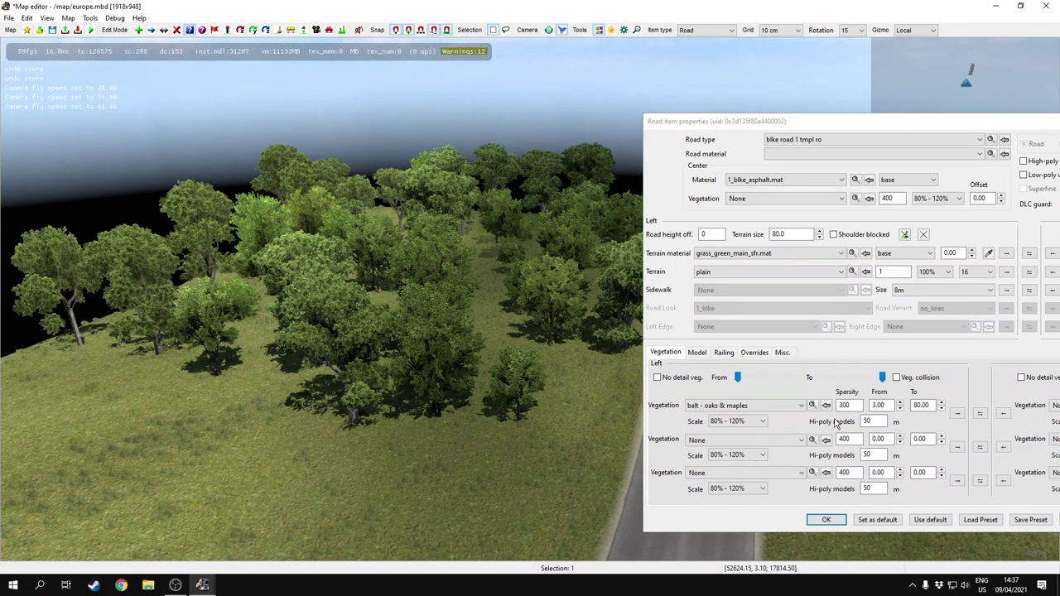
pyautogui.moveTo(614, 405); pyautogui.dragTo(583, 420, button='right')
pyautogui.press('w')
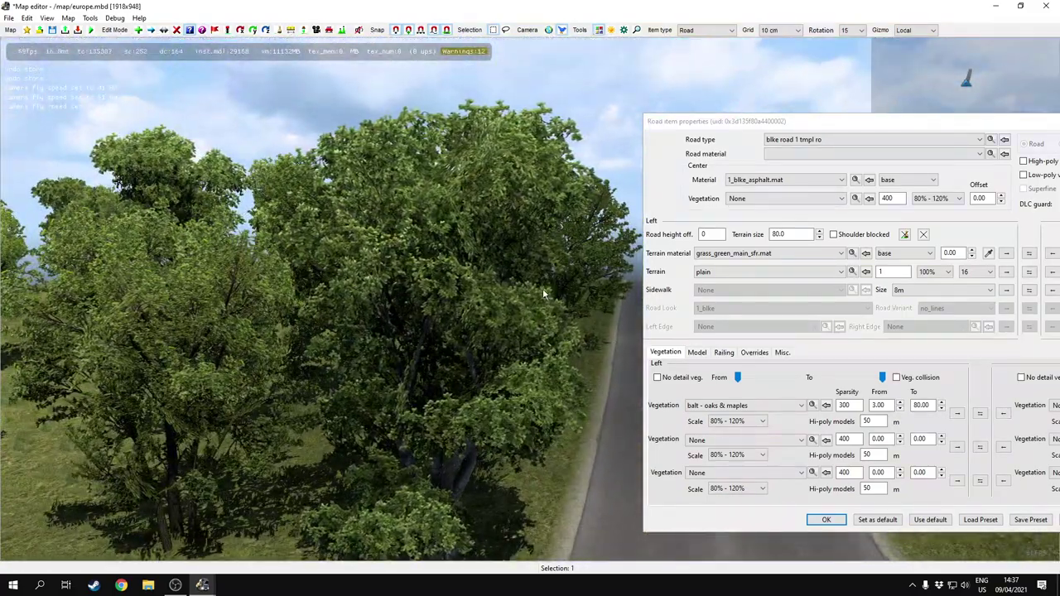
pyautogui.scroll(2, 379, 260)
pyautogui.press('w')
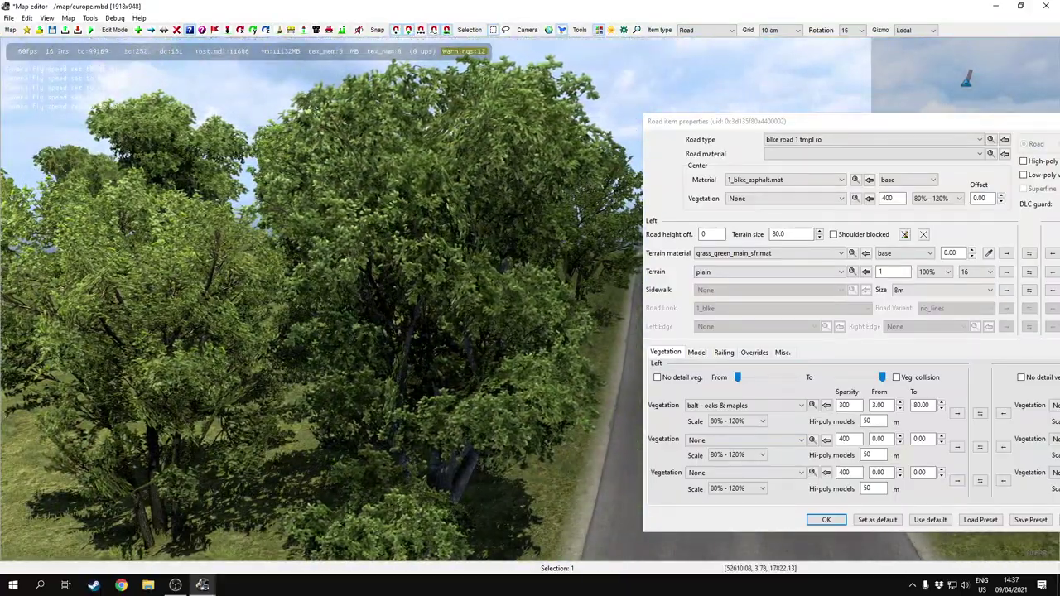
pyautogui.press('w')
pyautogui.moveTo(380, 260); pyautogui.dragTo(299, 286, button='right')
pyautogui.press('w')
pyautogui.press('s')
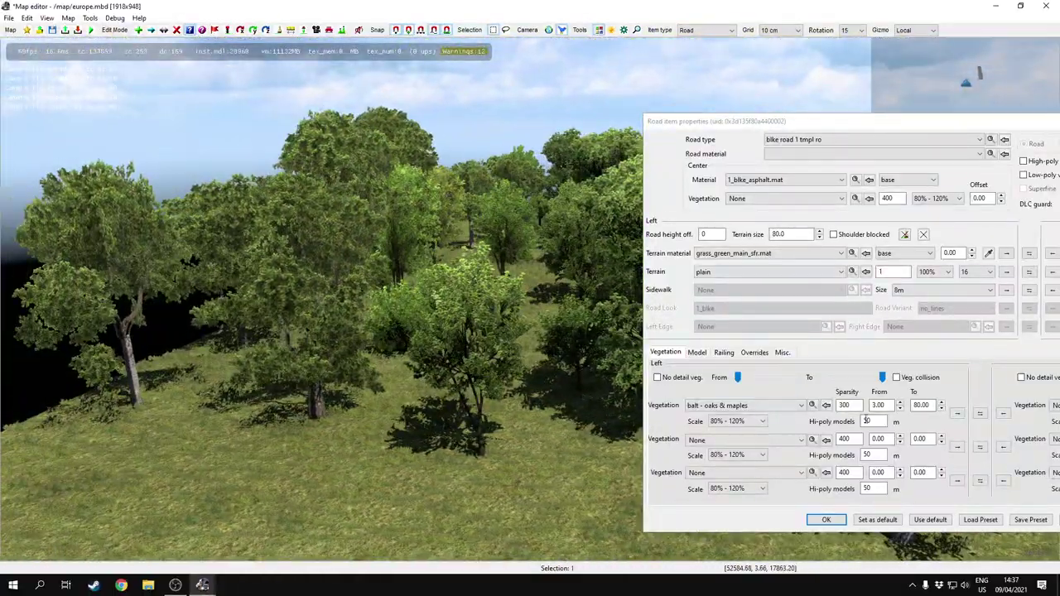
# View the left-side trees from several distances and angles to see where the models switch detail
pyautogui.moveTo(435, 298); pyautogui.dragTo(390, 290, button='right')
pyautogui.press('w')
pyautogui.press('s')
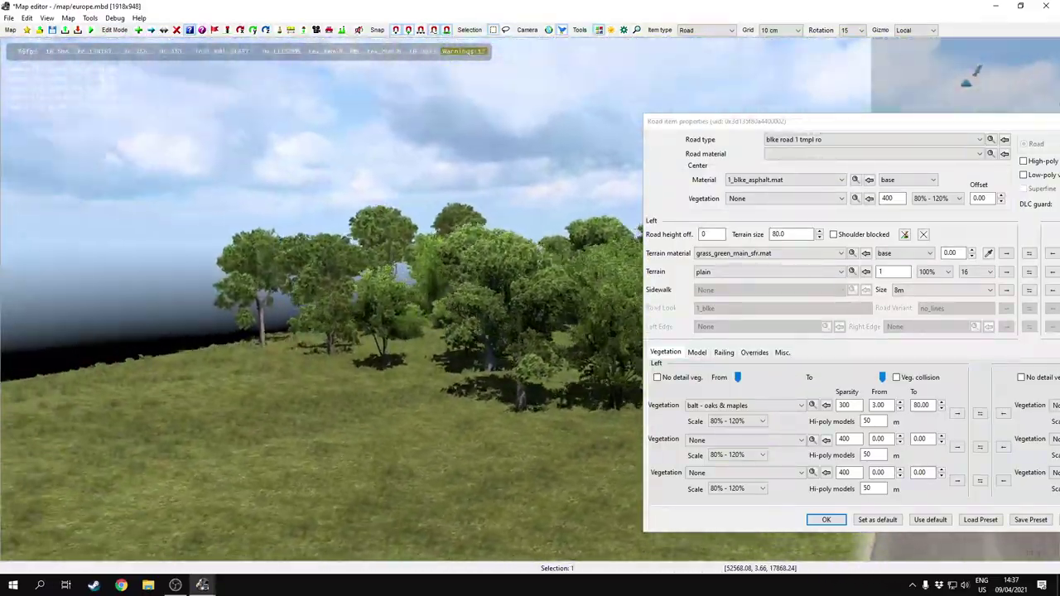
pyautogui.press('f')
pyautogui.press('f')
pyautogui.press('p')
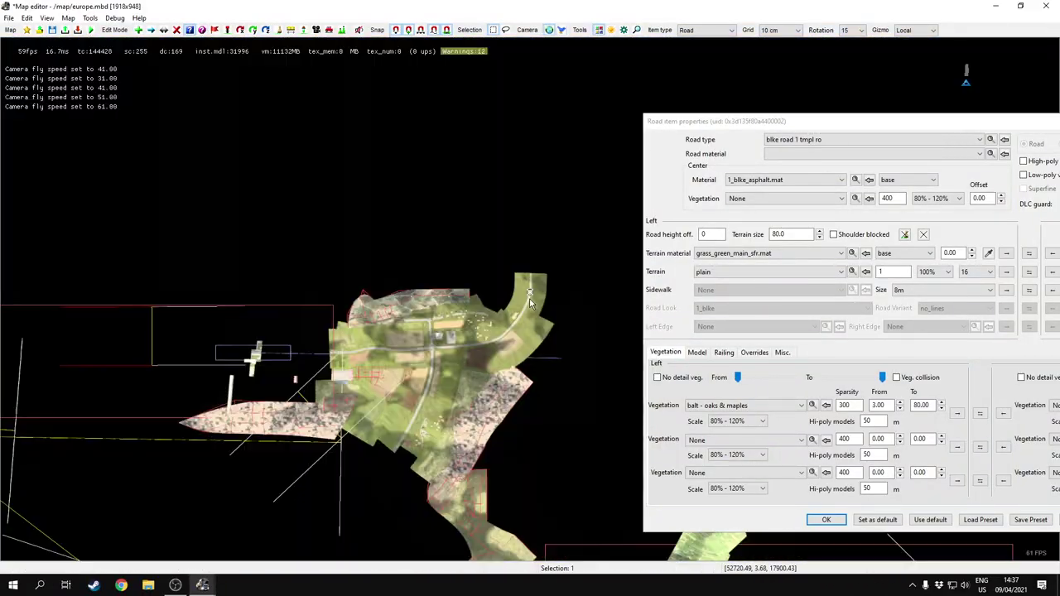
pyautogui.press('p')
pyautogui.moveTo(563, 435); pyautogui.dragTo(530, 303, button='right')
pyautogui.press('s')
pyautogui.moveTo(410, 298); pyautogui.dragTo(598, 420, button='right')
pyautogui.press('w')
pyautogui.moveTo(529, 373); pyautogui.dragTo(447, 348, button='right')
pyautogui.press('s')
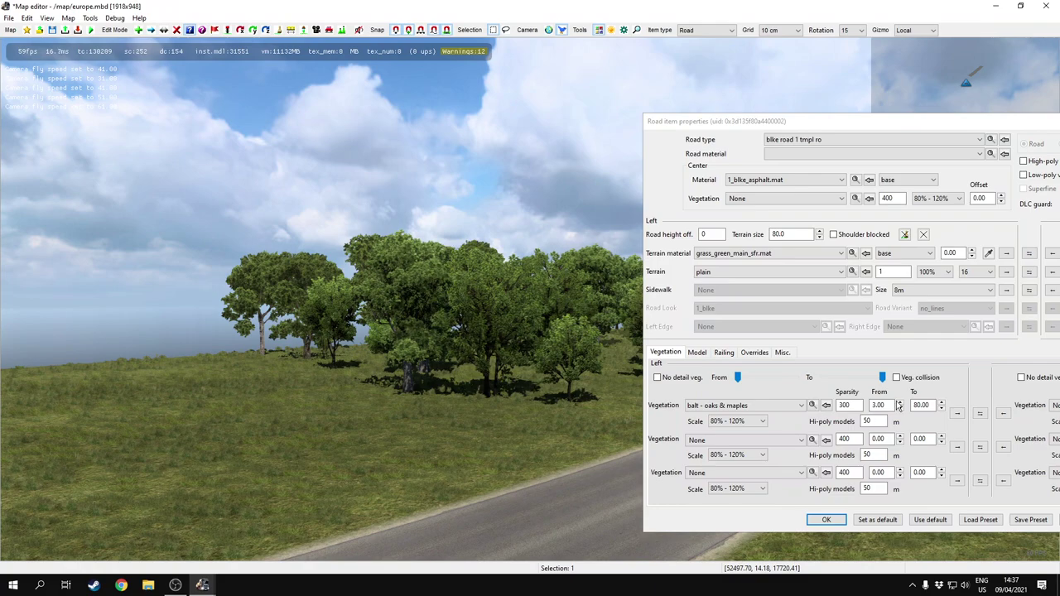
# Try a hi-poly model distance of 80 m for the left oaks & maples, then set it to 40 m
pyautogui.moveTo(886, 421); pyautogui.dragTo(801, 399)
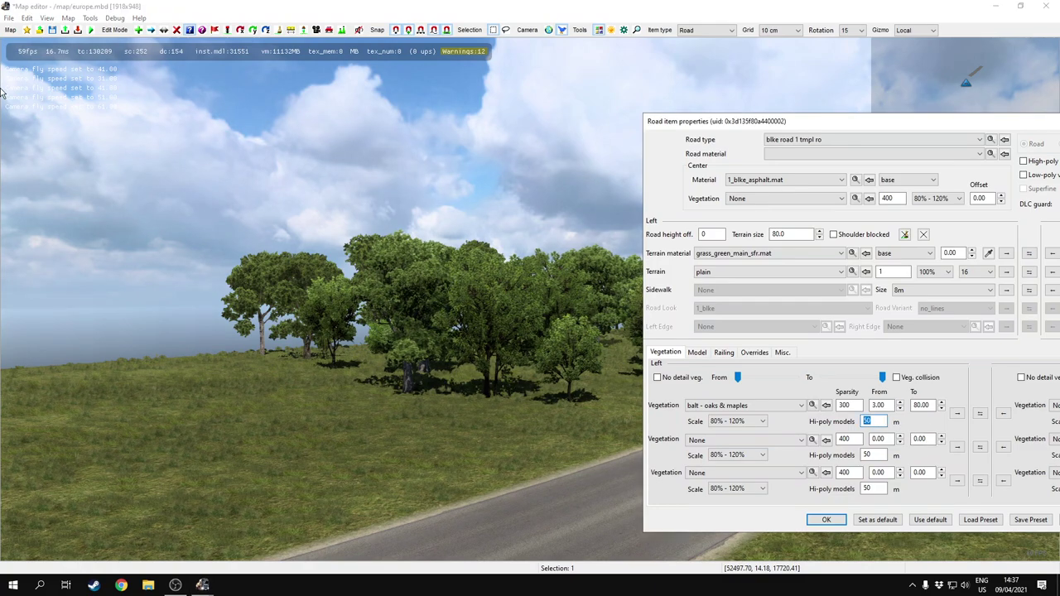
pyautogui.write('80')
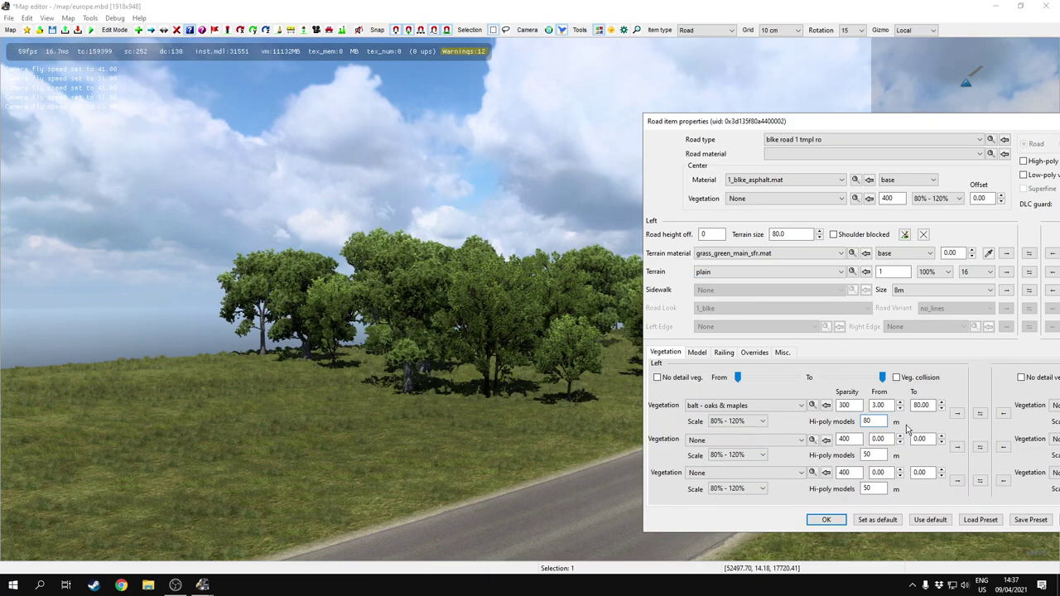
pyautogui.write('40')
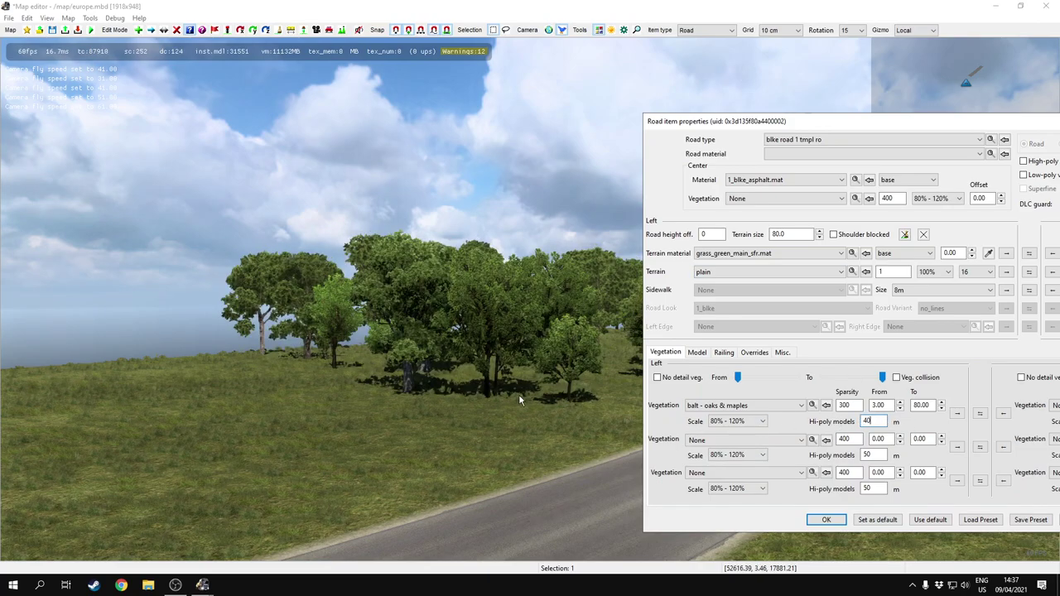
# Limit the left oaks & maples vegetation area by setting its end distance to 15
pyautogui.moveTo(521, 399); pyautogui.dragTo(534, 501, button='right')
pyautogui.press('w')
pyautogui.press('s')
pyautogui.click(922, 405)
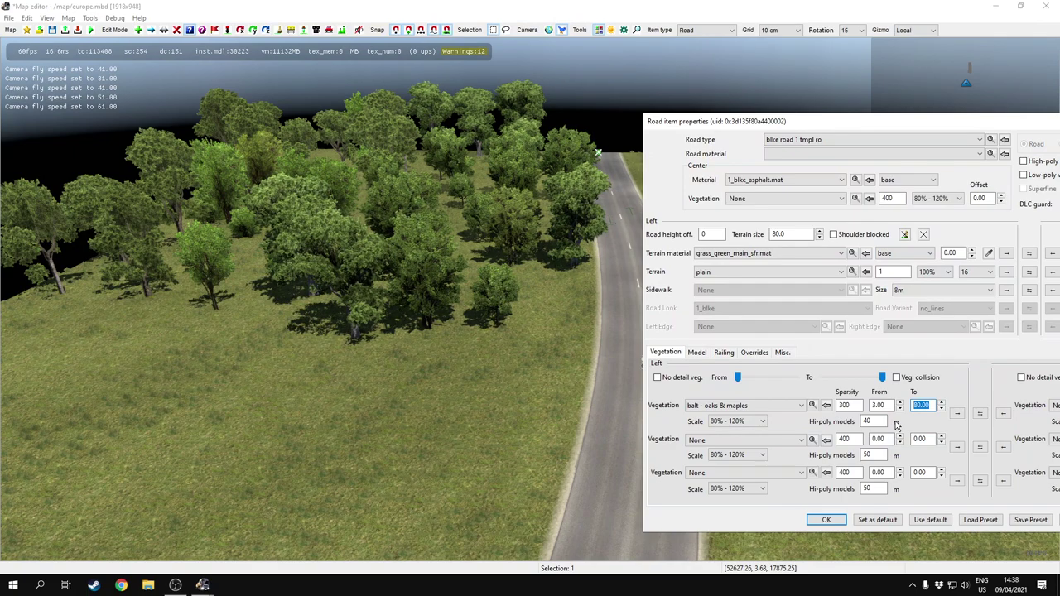
pyautogui.write('15')
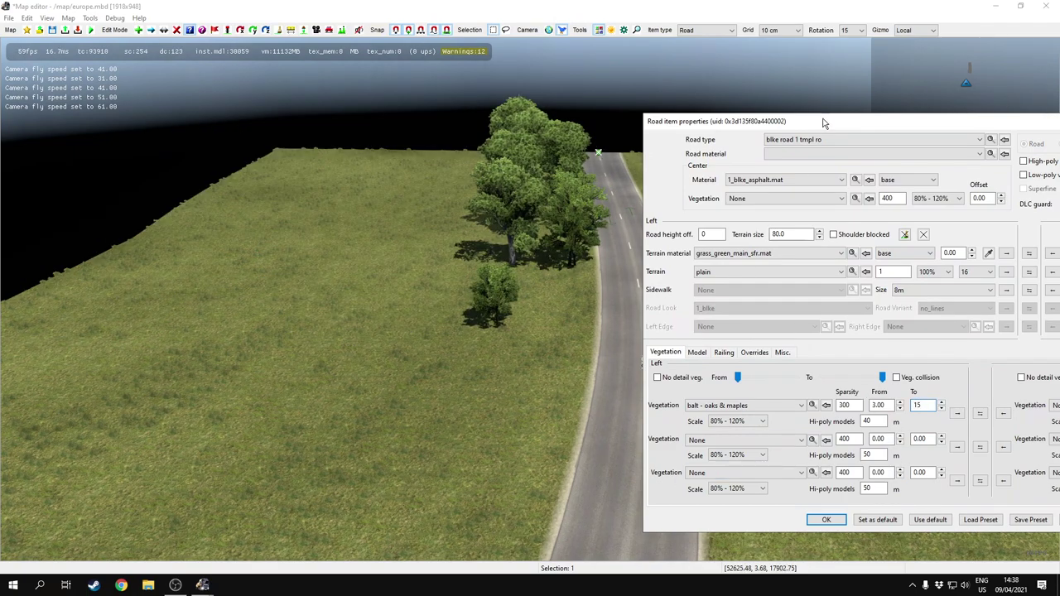
# Add blke - shrubs mixed as the second left vegetation, covering the area from 40 to 80
pyautogui.click(741, 440)
pyautogui.scroll(-15, 737, 370)
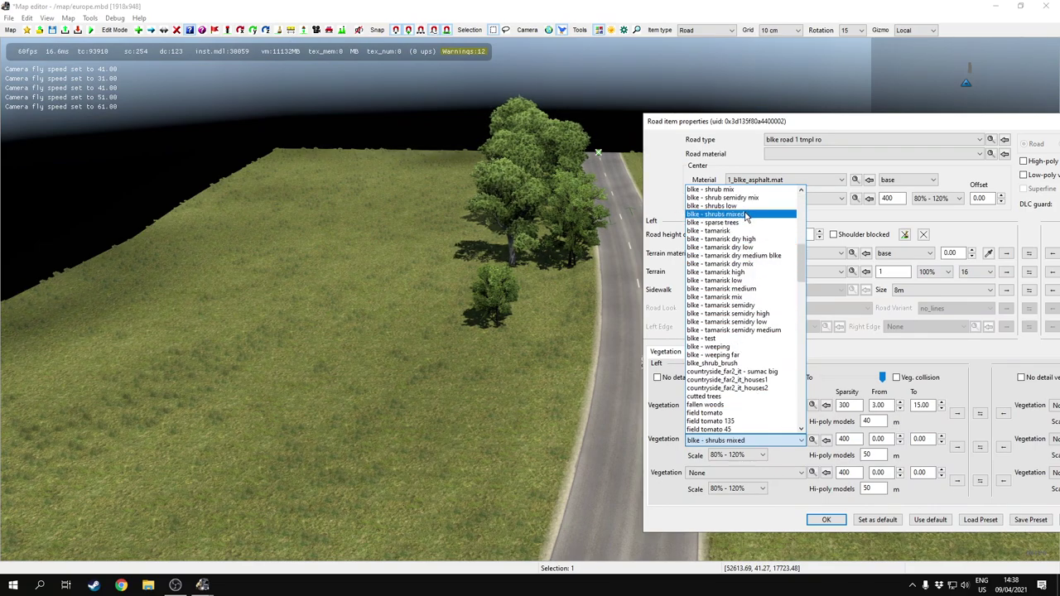
pyautogui.click(746, 215)
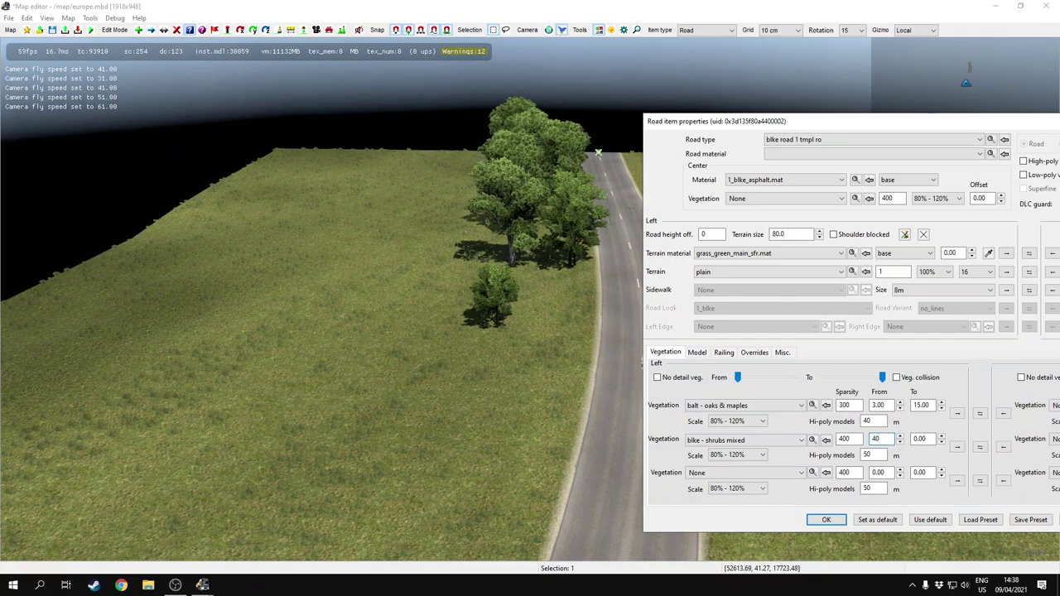
pyautogui.write('8')
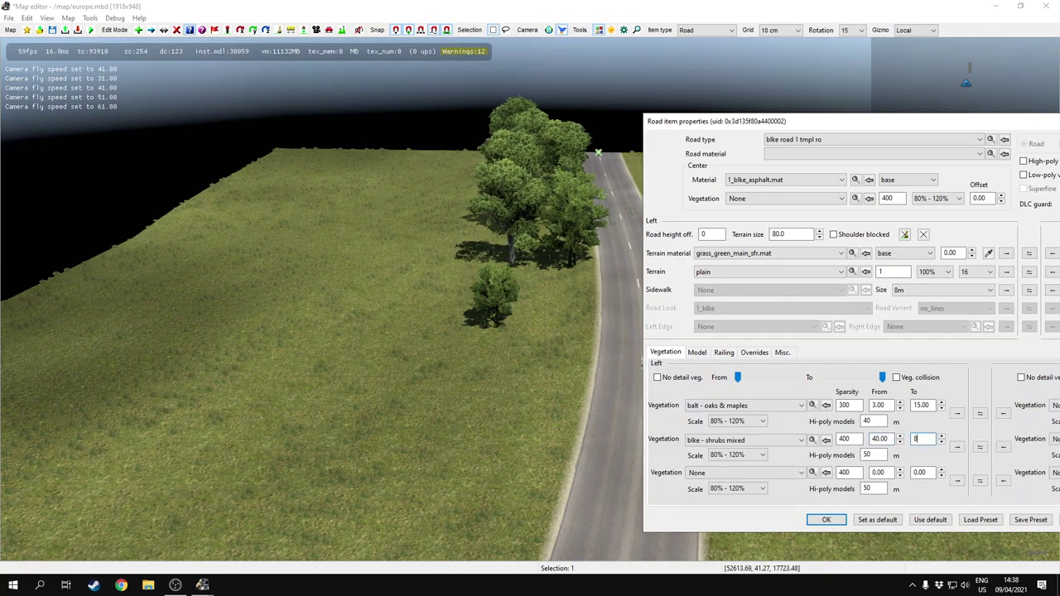
pyautogui.write('0')
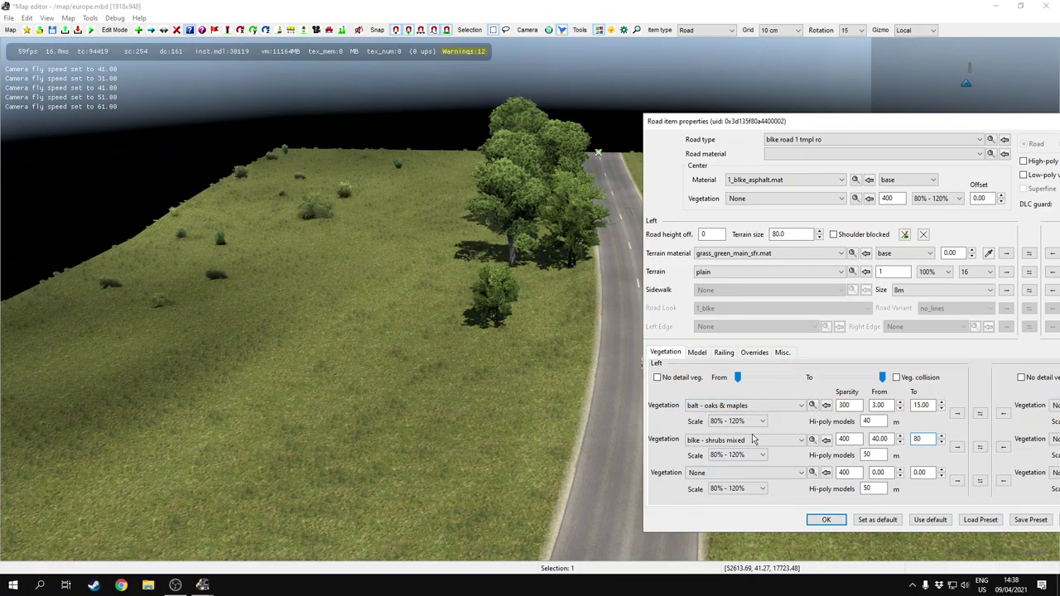
# Set the left mixed shrubs' scale to 100% - 140% and their hi-poly model distance to 70 m
pyautogui.click(733, 455)
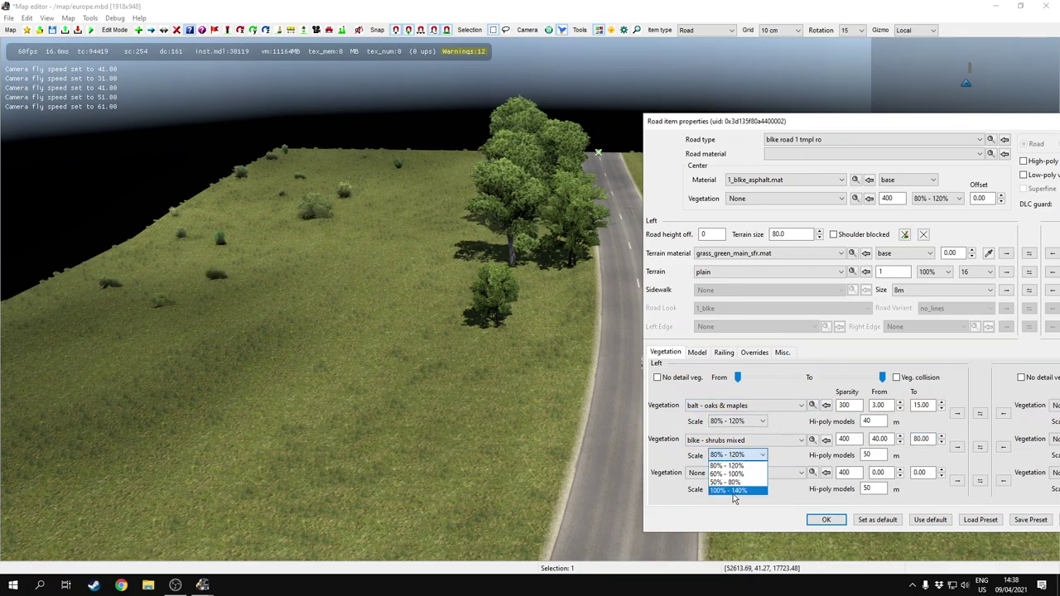
pyautogui.click(733, 494)
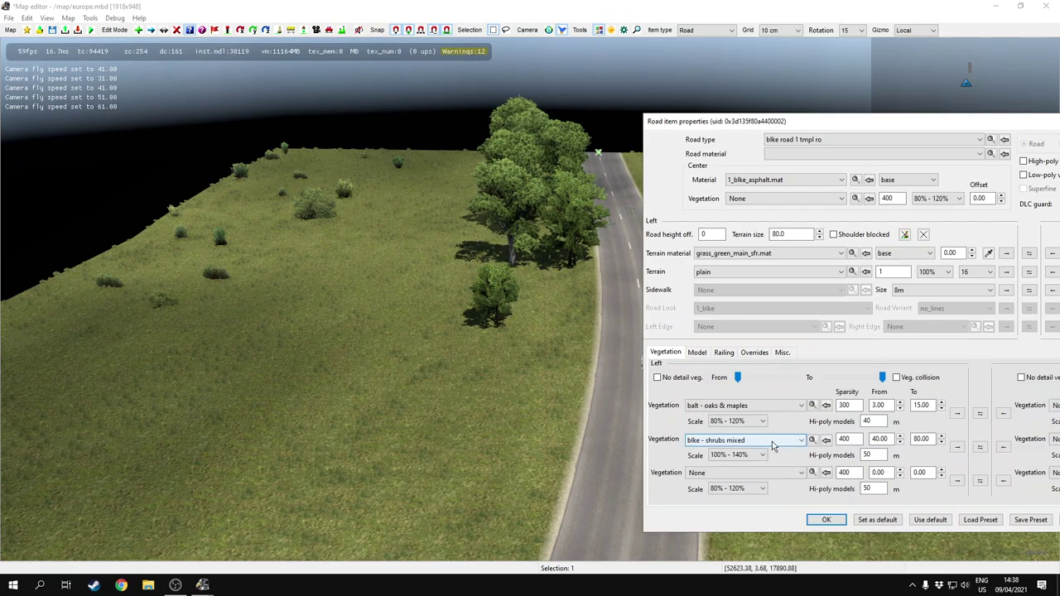
pyautogui.moveTo(571, 331); pyautogui.dragTo(534, 195, button='right')
pyautogui.moveTo(601, 297); pyautogui.dragTo(576, 332, button='right')
pyautogui.doubleClick(865, 456)
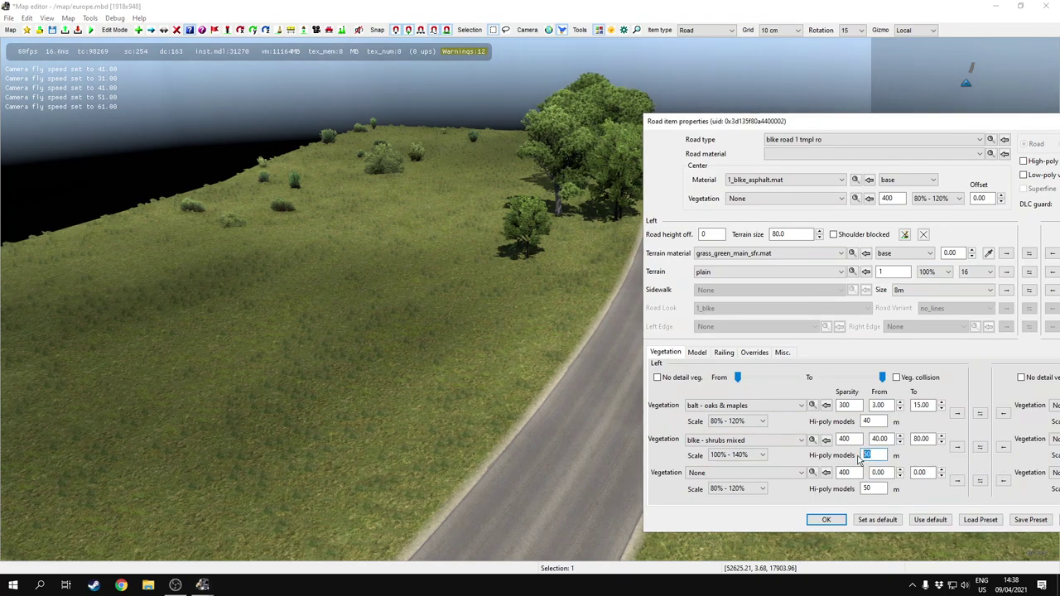
pyautogui.write('70')
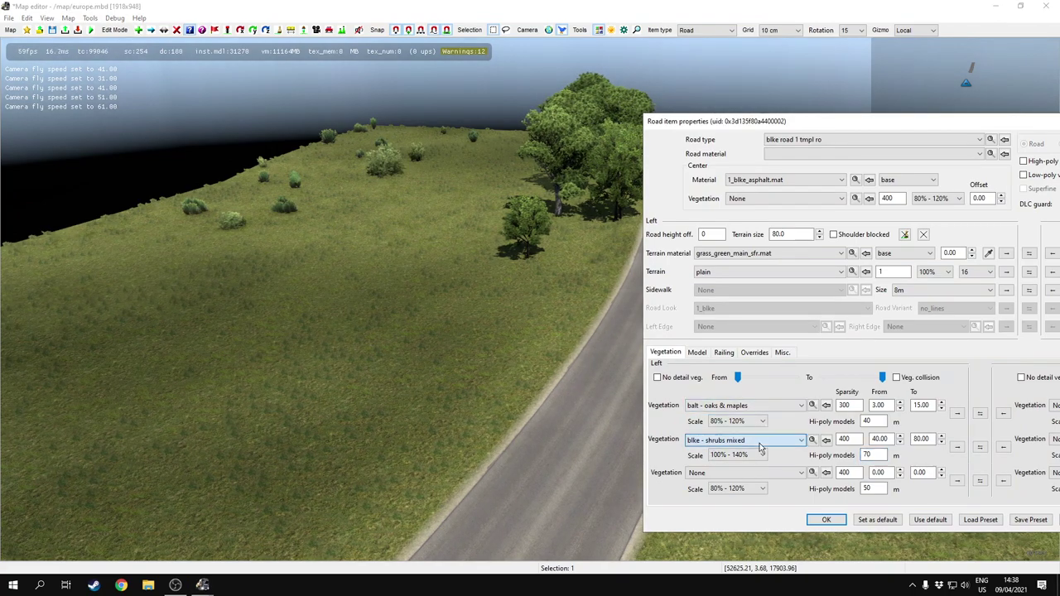
# Try blke - sparse trees, blke - shrub dry mix blke and blke - shrub mix as the second left vegetation
pyautogui.click(749, 440)
pyautogui.scroll(1, 760, 237)
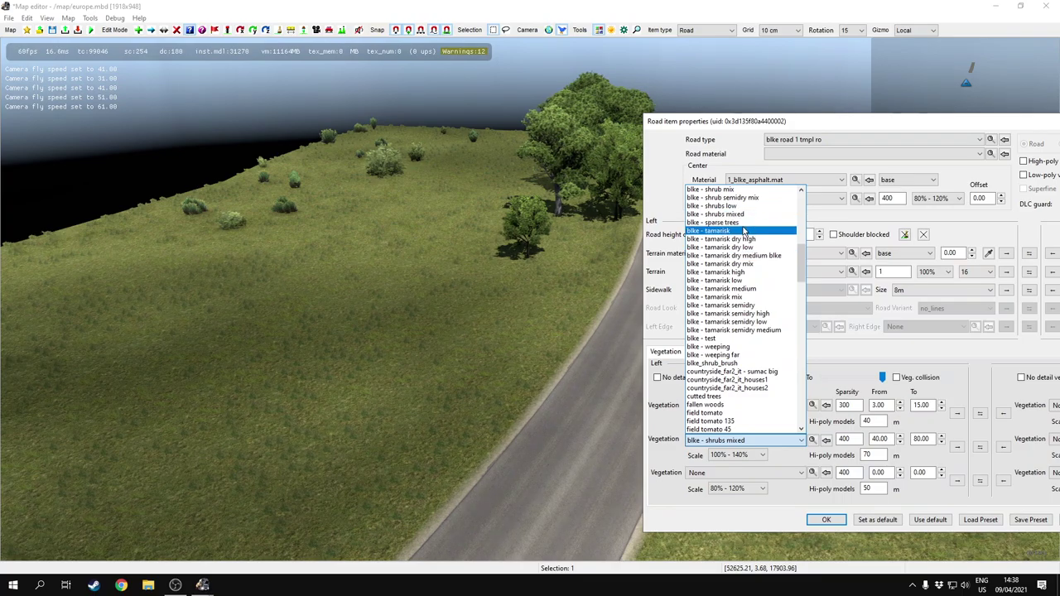
pyautogui.click(735, 223)
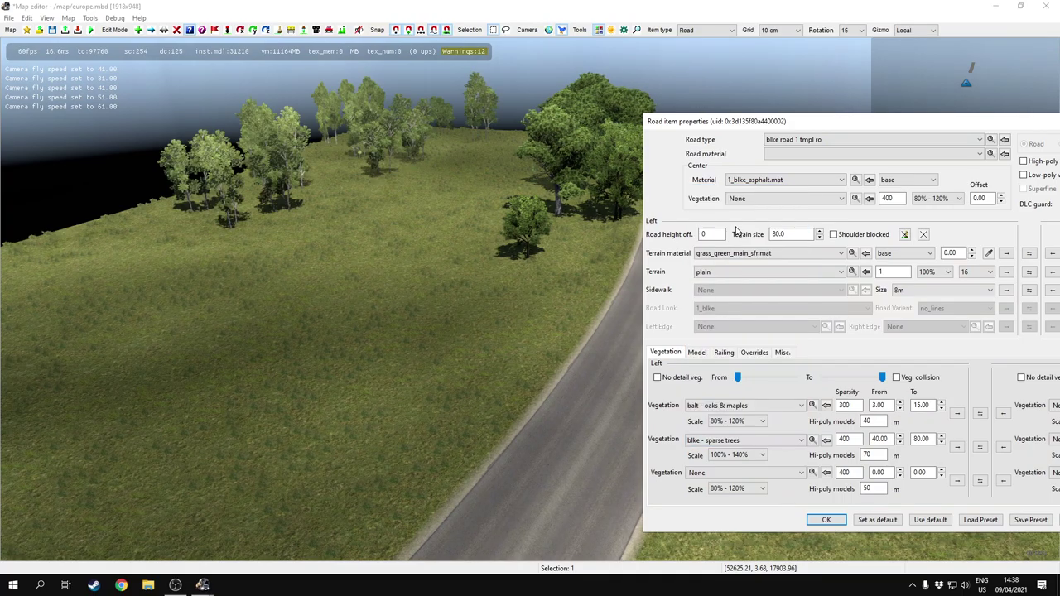
pyautogui.click(734, 440)
pyautogui.scroll(2, 700, 245)
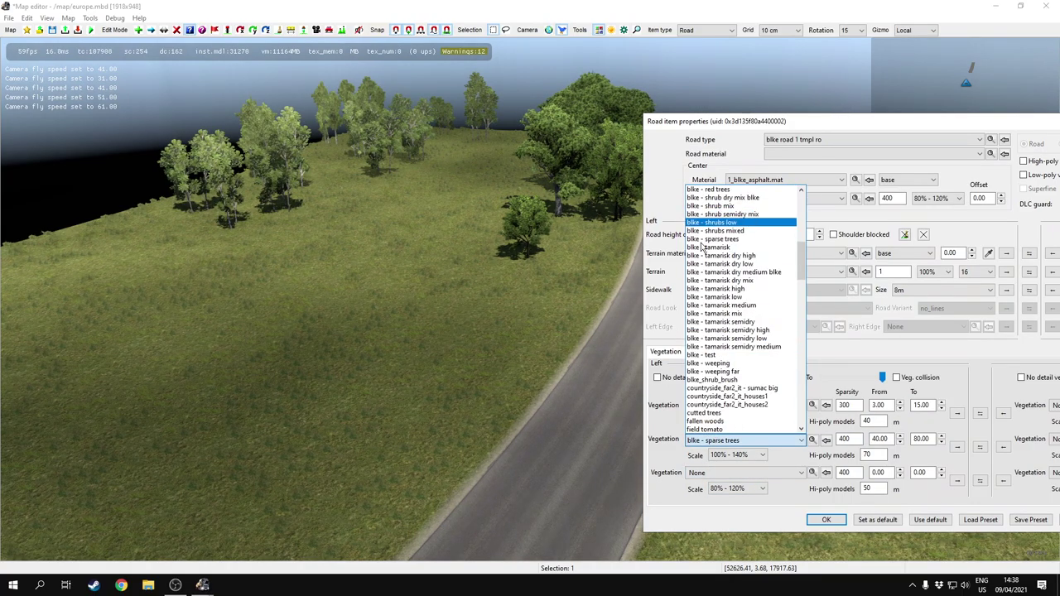
pyautogui.click(739, 199)
pyautogui.click(752, 448)
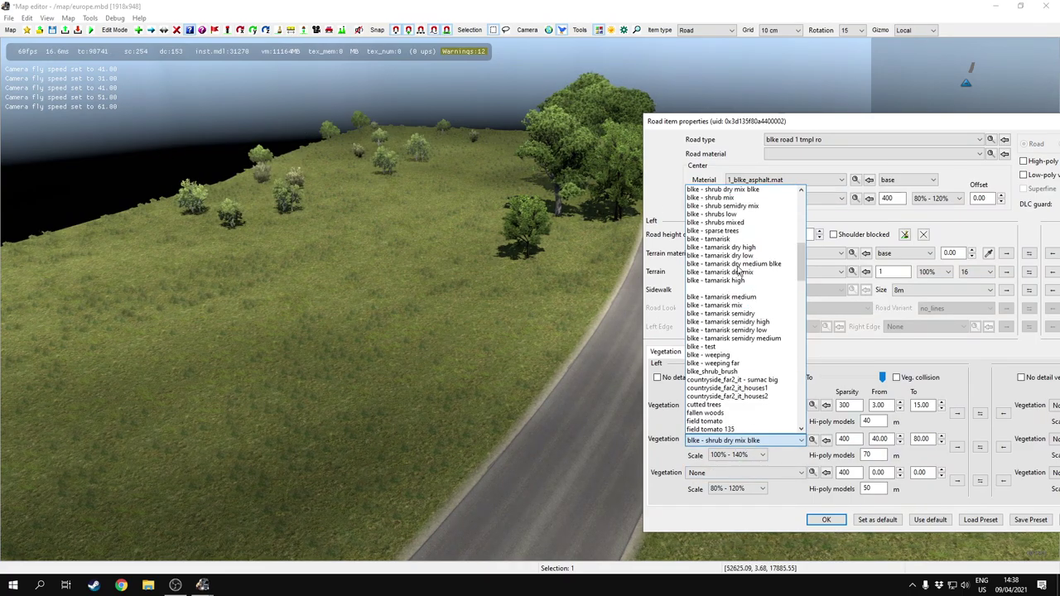
pyautogui.click(734, 201)
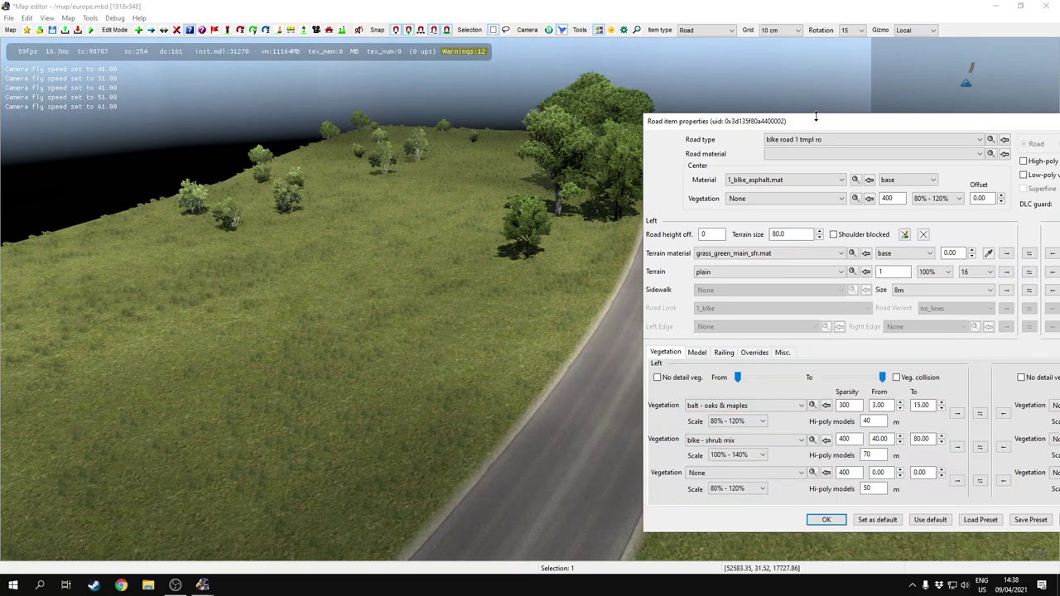
# Try ibe semidry sparse trees as the second left vegetation
pyautogui.moveTo(818, 124); pyautogui.dragTo(783, 107)
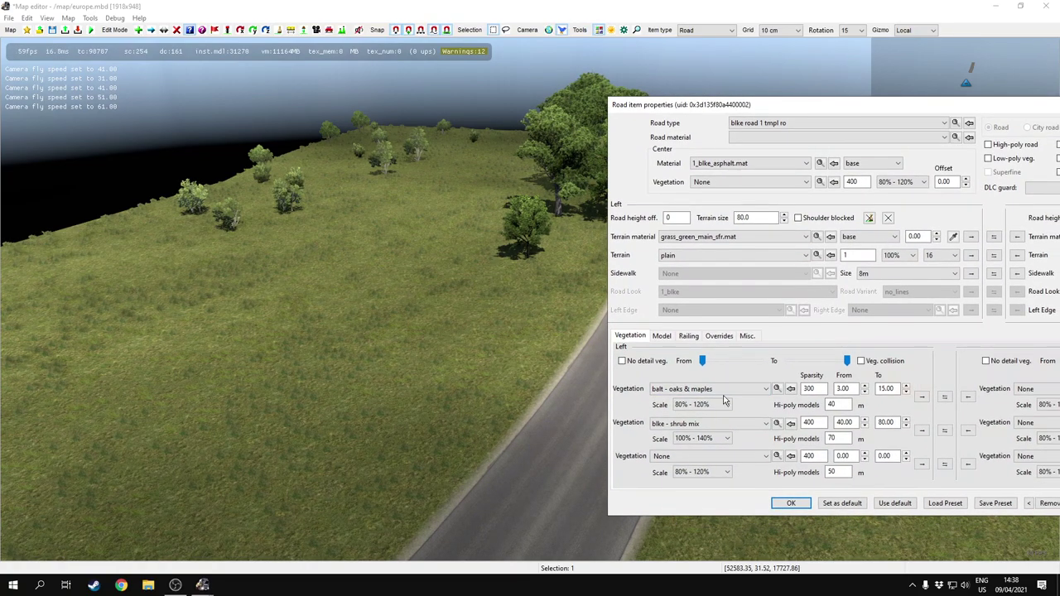
pyautogui.click(724, 427)
pyautogui.scroll(-13, 747, 319)
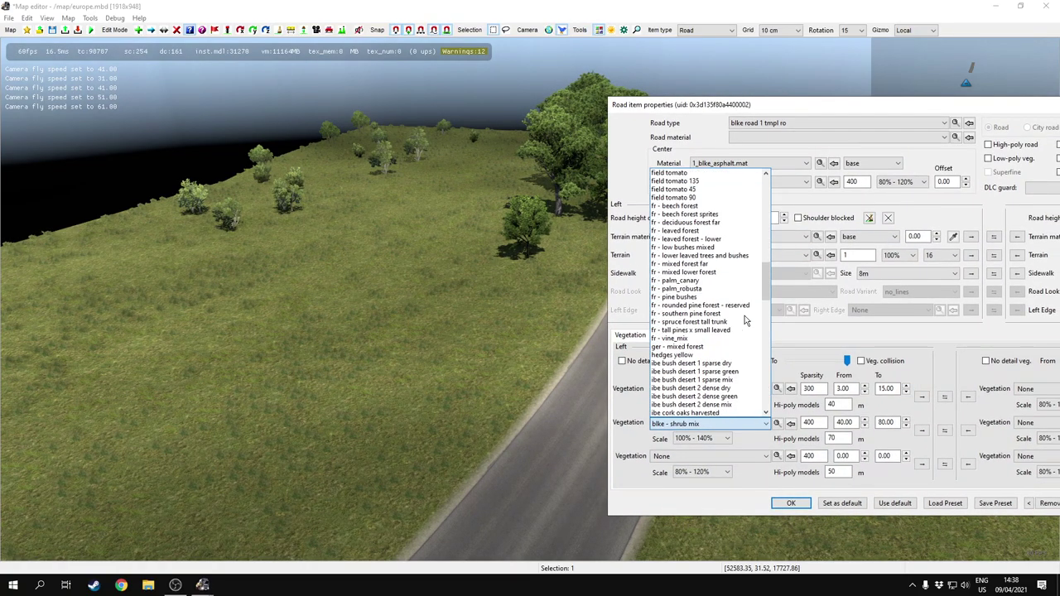
pyautogui.moveTo(769, 297)
pyautogui.mouseDown()
pyautogui.moveTo(767, 235)
pyautogui.moveTo(773, 317)
pyautogui.mouseUp()
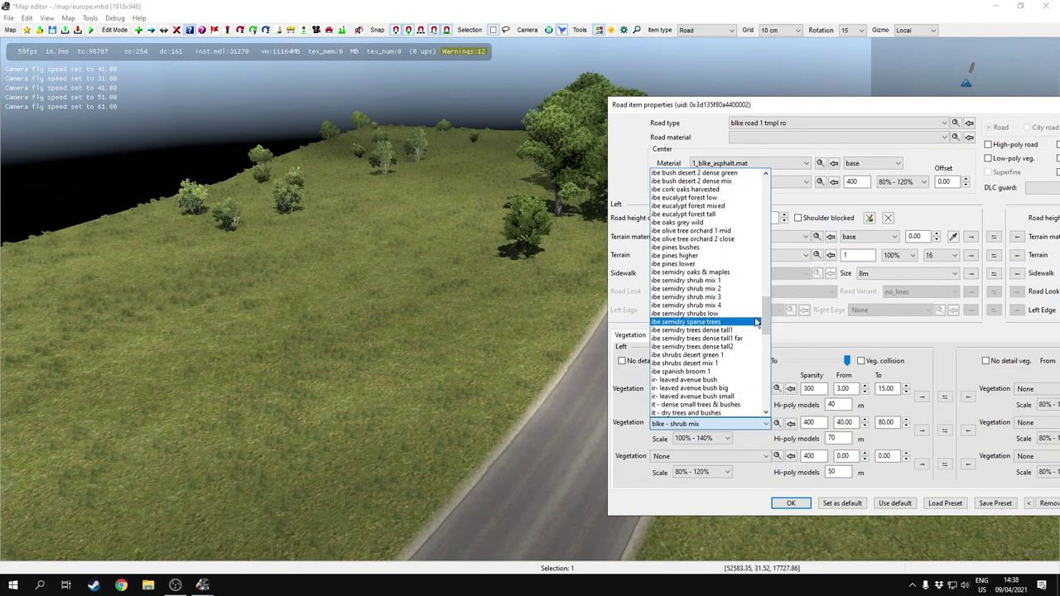
pyautogui.click(775, 291)
# Set the second left vegetation to blke - shrubs mixed
pyautogui.click(698, 426)
pyautogui.scroll(-5, 713, 391)
pyautogui.scroll(7, 714, 396)
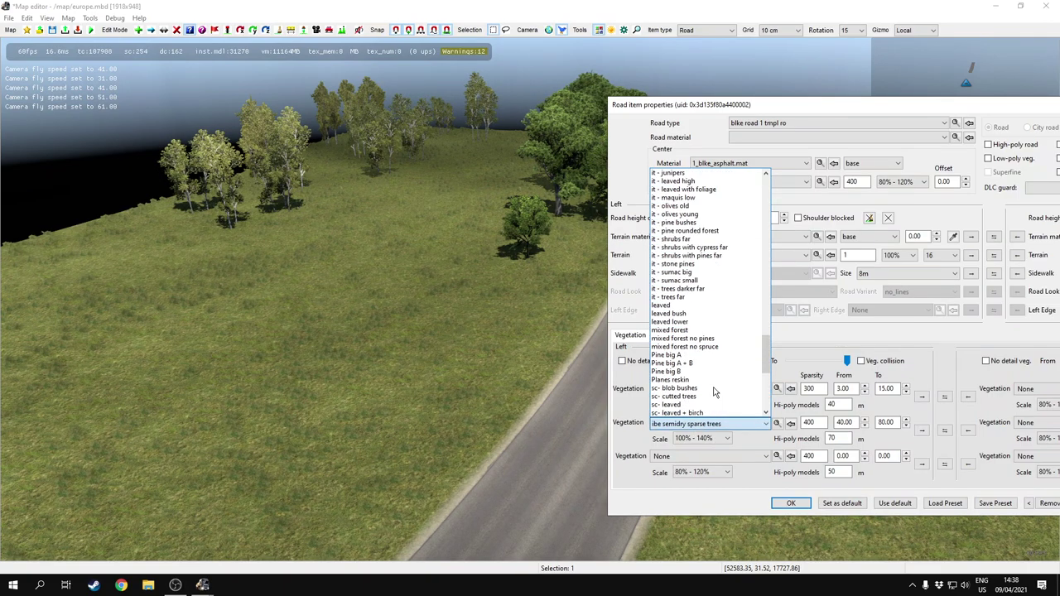
pyautogui.scroll(10, 714, 391)
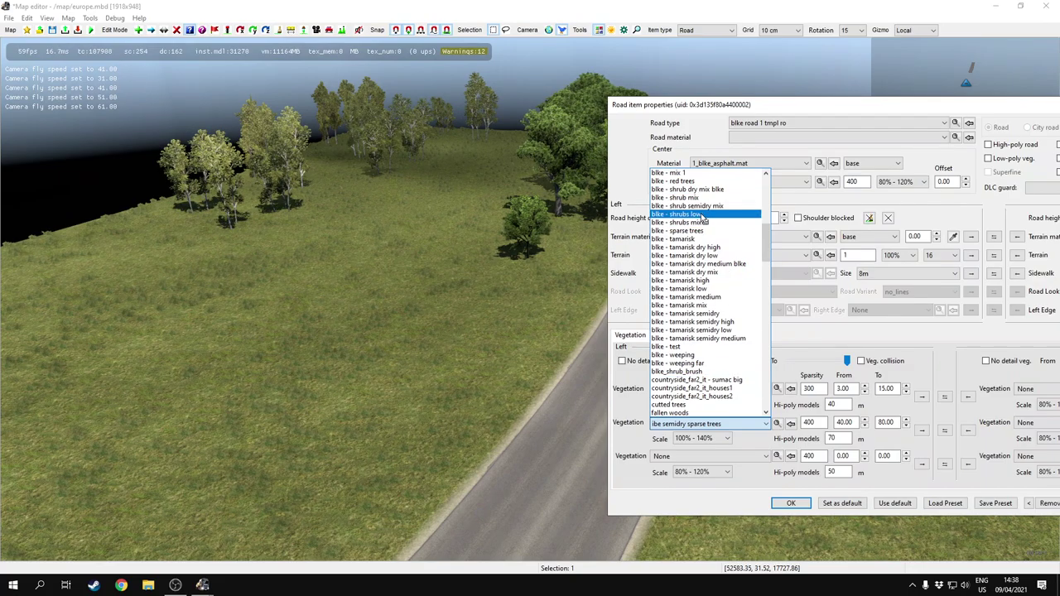
pyautogui.click(703, 223)
# Copy the left oaks & maples and mixed shrubs settings to the road's right side and apply the properties
pyautogui.moveTo(702, 110); pyautogui.dragTo(186, 116)
pyautogui.click(403, 403)
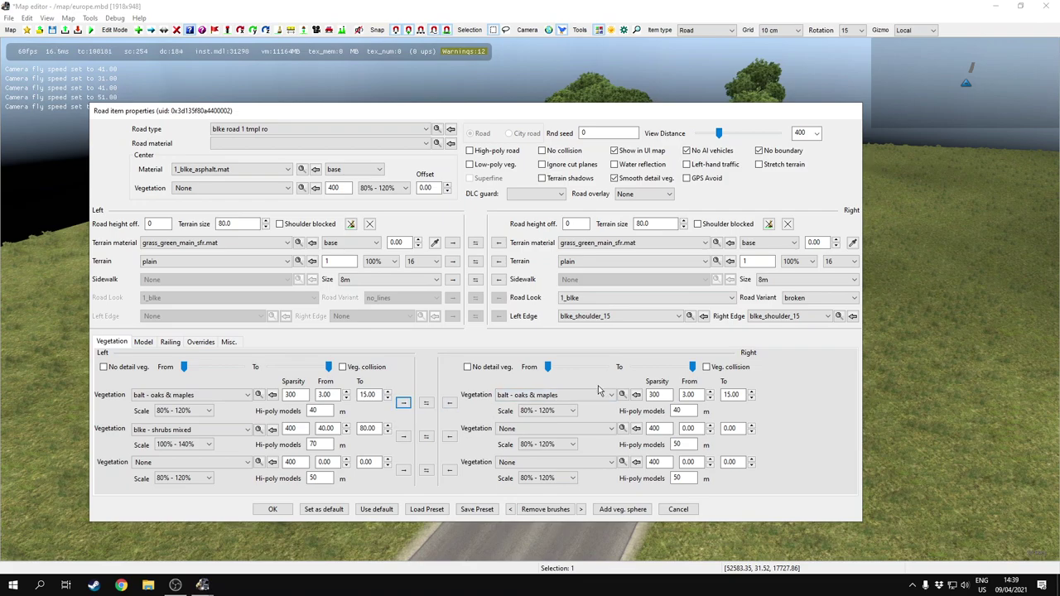
pyautogui.click(403, 436)
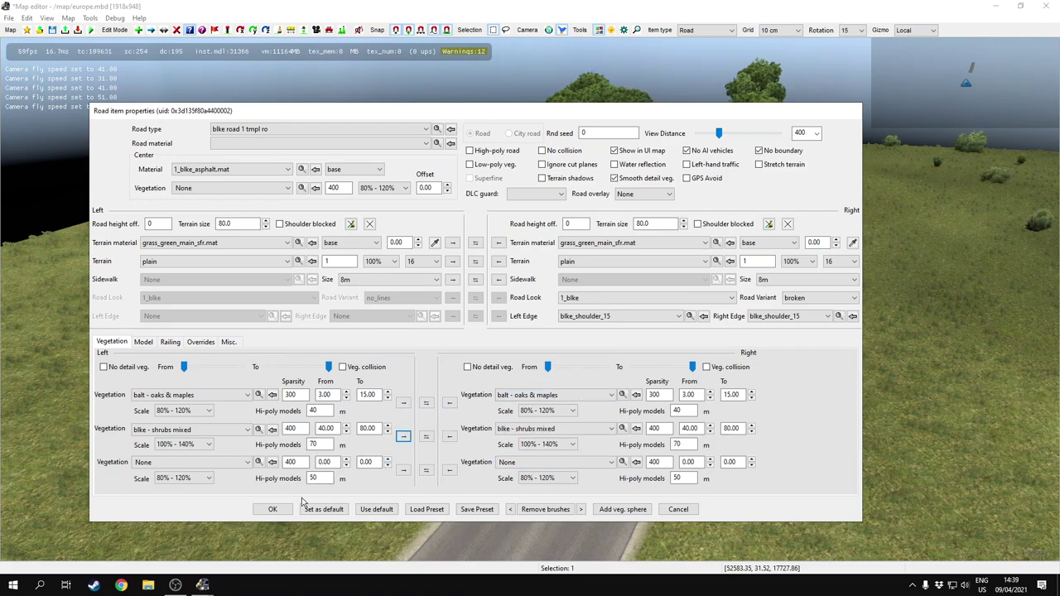
pyautogui.click(272, 509)
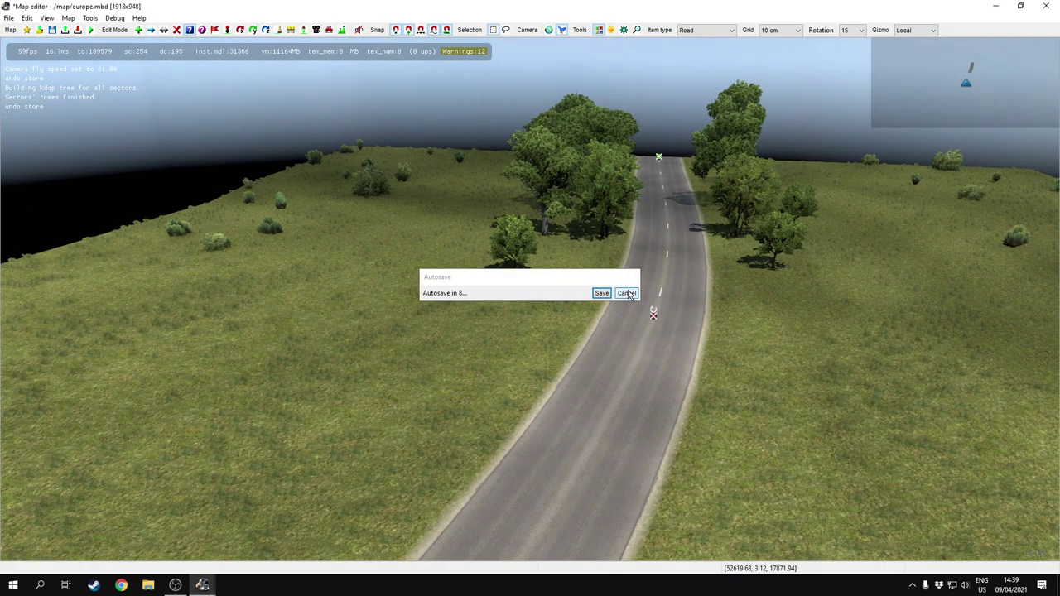
# Cancel the autosave and inspect the vegetation along both sides of the road
pyautogui.click(628, 294)
pyautogui.press('w')
pyautogui.moveTo(660, 269); pyautogui.dragTo(807, 356, button='right')
pyautogui.scroll(-3, 530, 298)
pyautogui.press('s')
pyautogui.scroll(1, 530, 298)
pyautogui.press('s')
pyautogui.scroll(1, 530, 298)
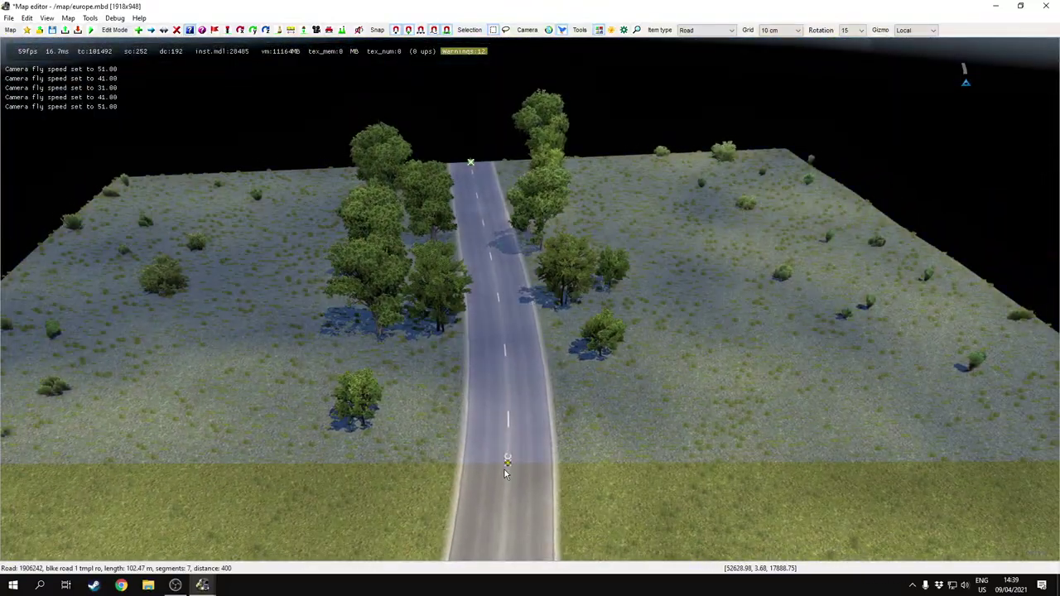
# Open the near road segment's properties and set the first left roadside model to lamp_blke_bg_01
pyautogui.doubleClick(505, 472)
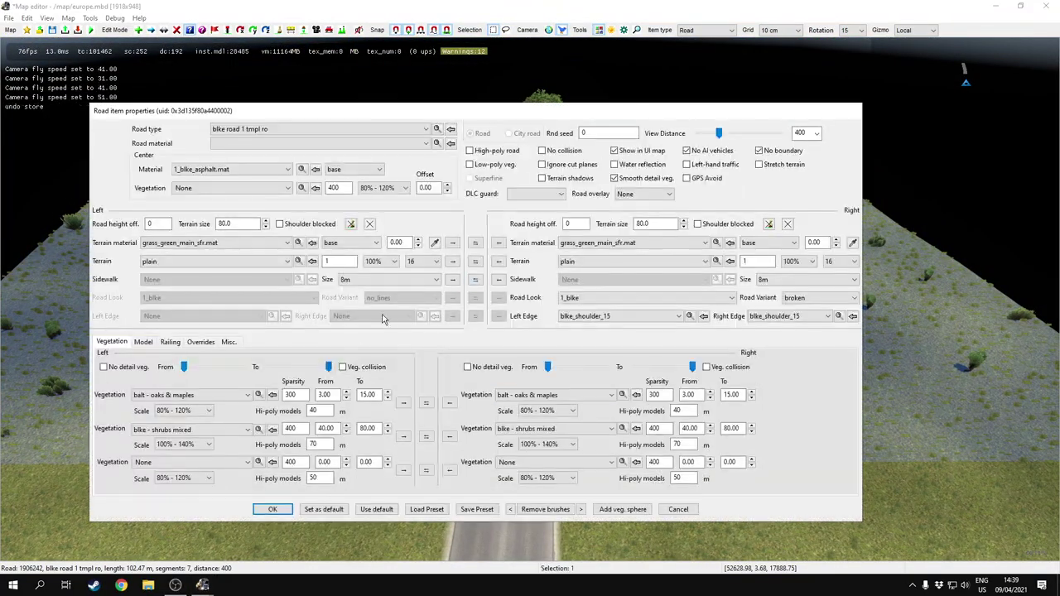
pyautogui.click(142, 342)
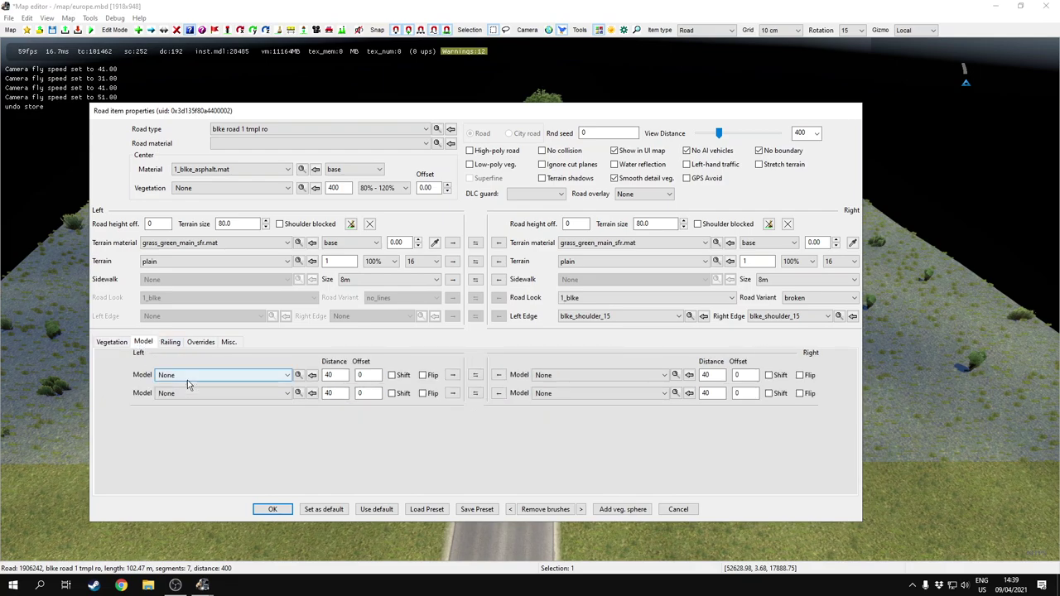
pyautogui.click(248, 375)
pyautogui.scroll(-18, 230, 248)
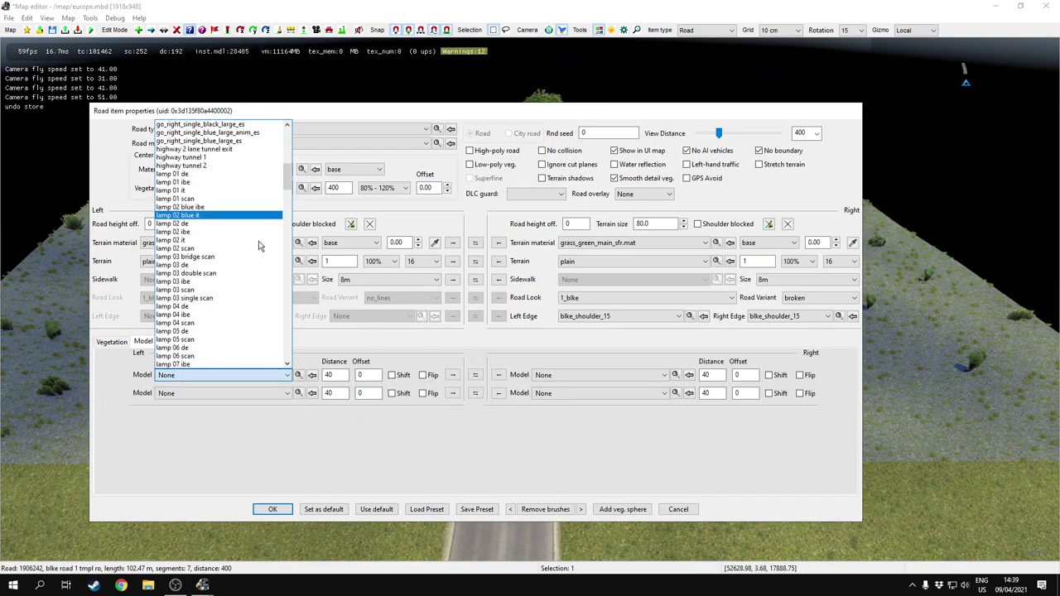
pyautogui.scroll(-3, 190, 284)
pyautogui.scroll(8, 190, 284)
pyautogui.scroll(-5, 190, 284)
pyautogui.scroll(-20, 190, 284)
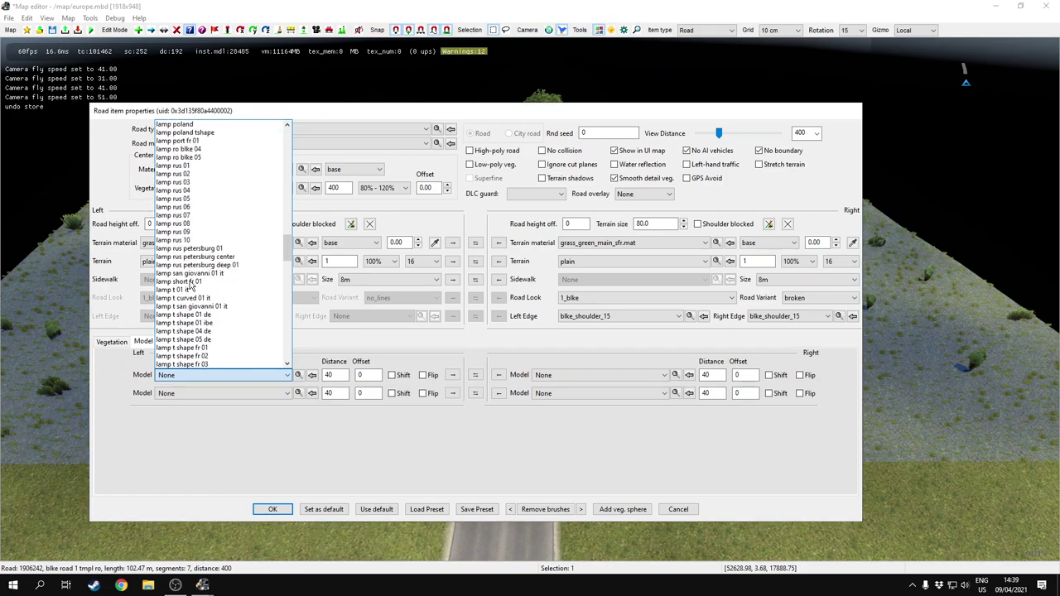
pyautogui.scroll(-9, 190, 284)
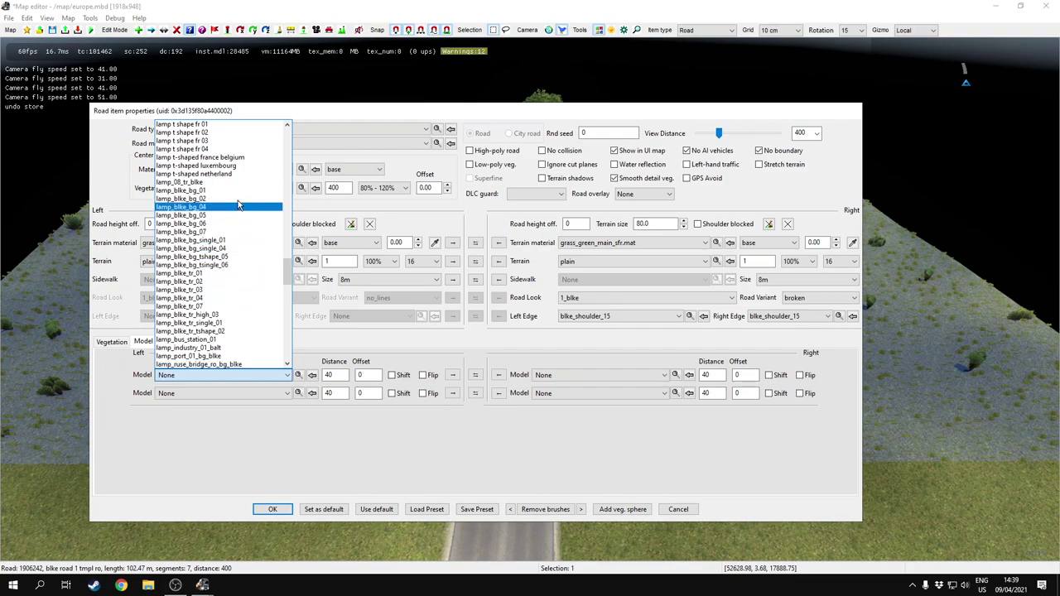
pyautogui.scroll(-6, 236, 284)
pyautogui.scroll(2, 236, 284)
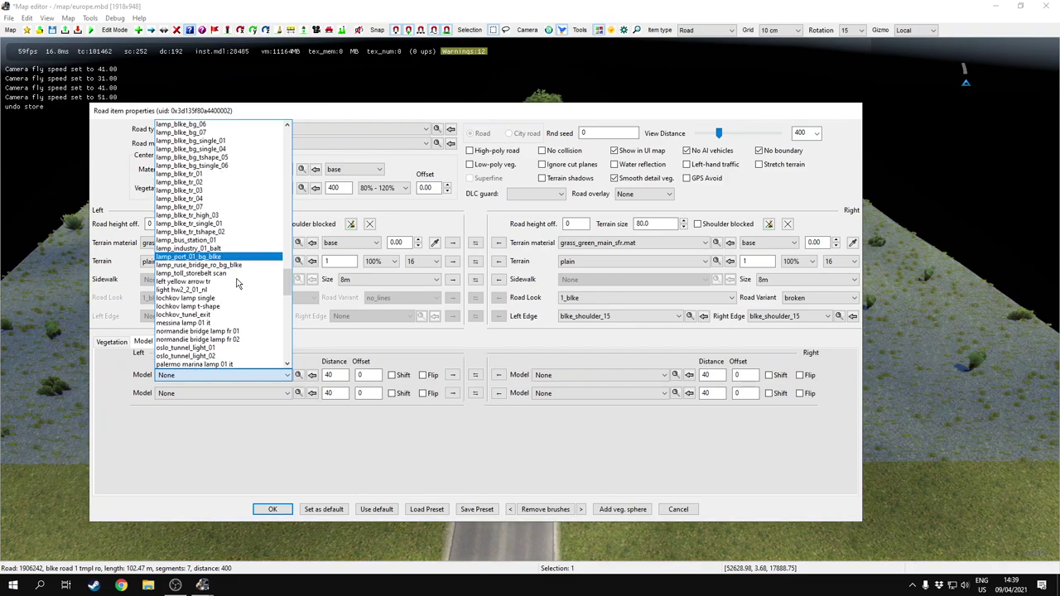
pyautogui.scroll(13, 236, 284)
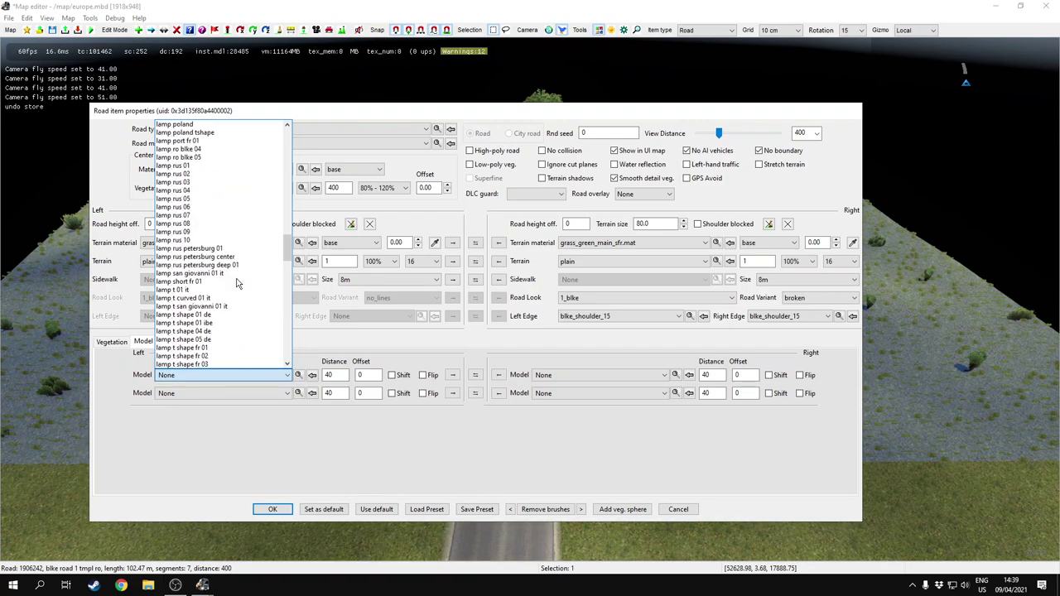
pyautogui.scroll(-3, 217, 246)
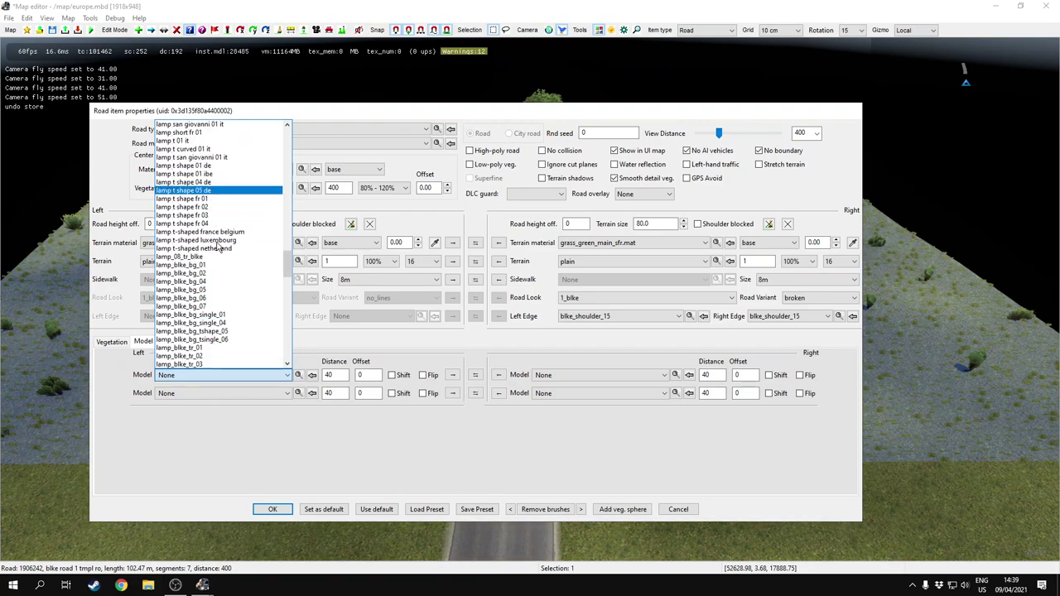
pyautogui.click(206, 273)
pyautogui.moveTo(274, 110); pyautogui.dragTo(789, 155)
pyautogui.press('w')
pyautogui.moveTo(438, 350); pyautogui.dragTo(397, 290, button='right')
pyautogui.press('s')
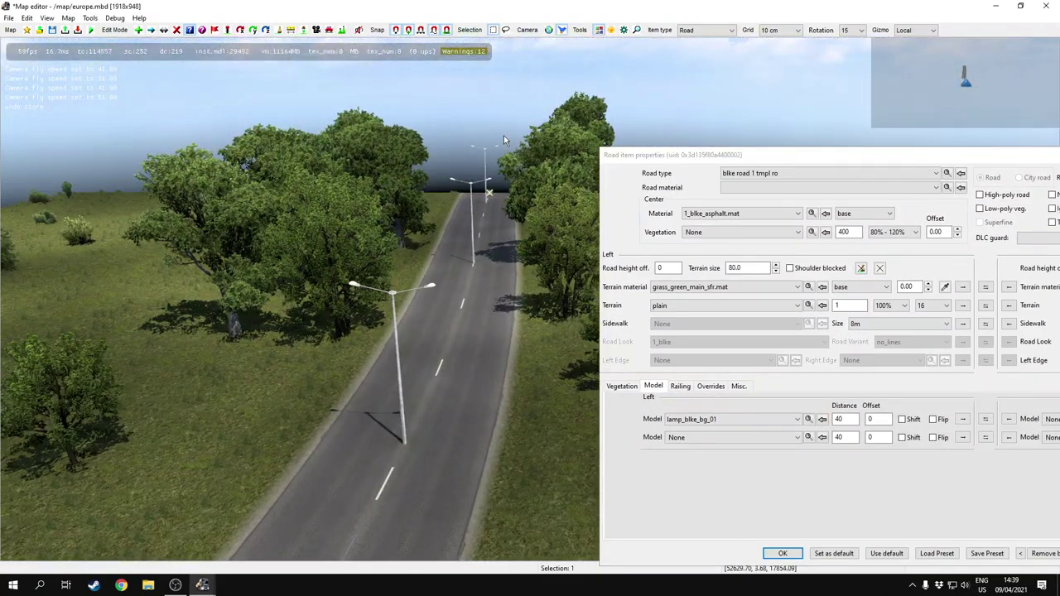
# Try distances of 60, 20 and 30 for the left lamps, and restore the distance to 40
pyautogui.moveTo(848, 420); pyautogui.dragTo(793, 407)
pyautogui.write('6')
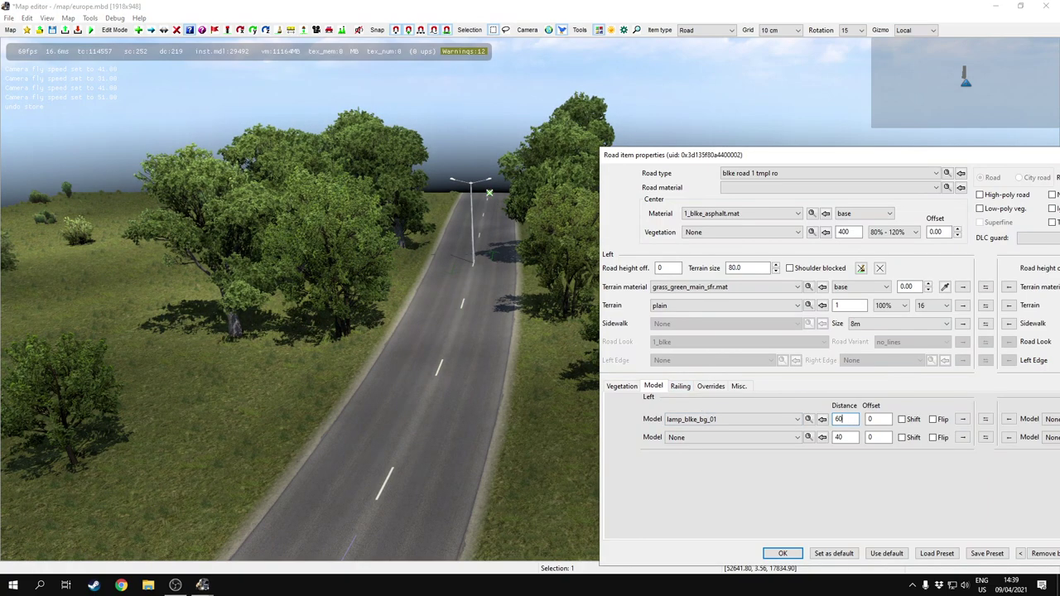
pyautogui.write('20')
pyautogui.press('BackSpace')
pyautogui.press('BackSpace')
pyautogui.write('30')
pyautogui.press('BackSpace')
pyautogui.press('BackSpace')
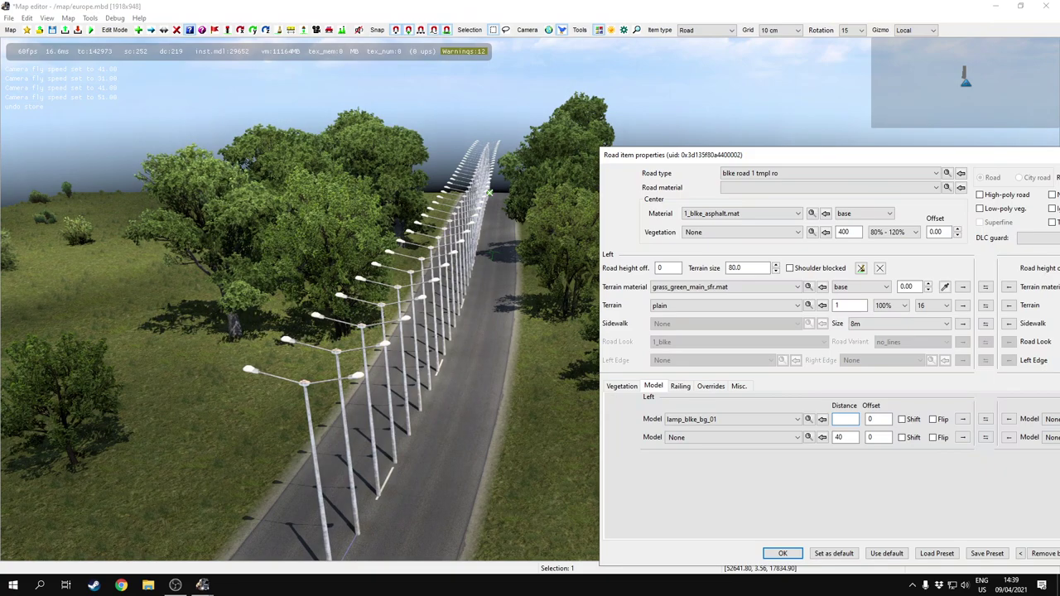
pyautogui.write('40')
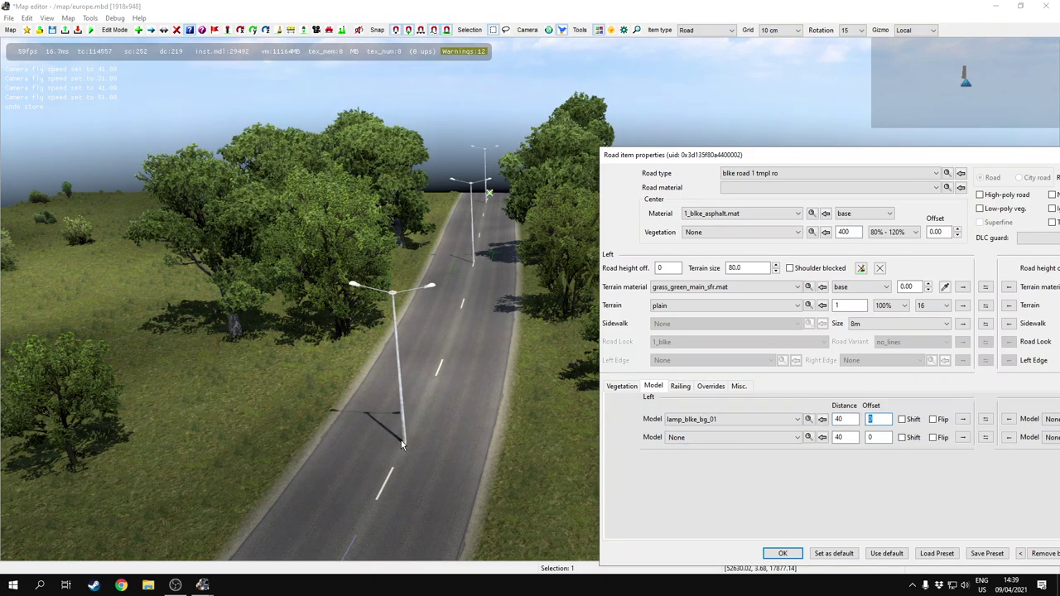
# Try offsets of 5 and 6 for the left lamps, and set the offset to 7
pyautogui.write('5')
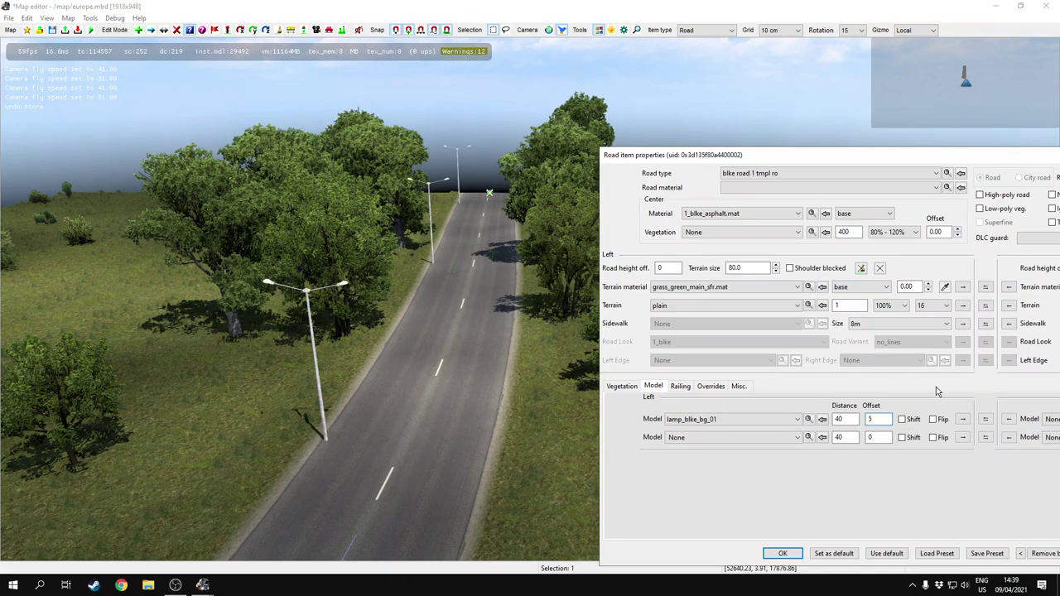
pyautogui.moveTo(871, 422); pyautogui.dragTo(844, 406)
pyautogui.write('6')
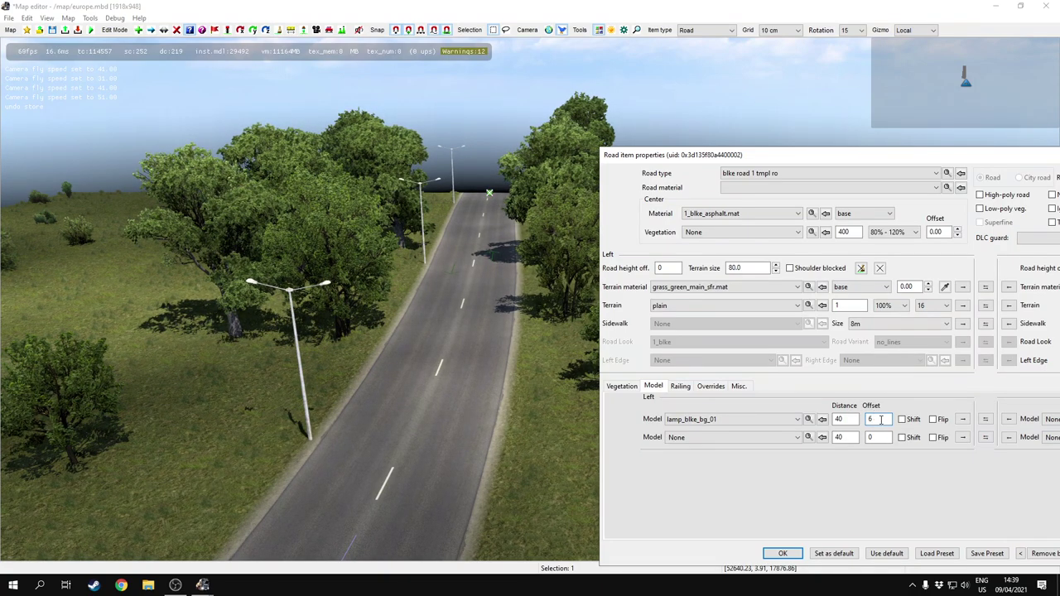
pyautogui.press('BackSpace')
pyautogui.write('7')
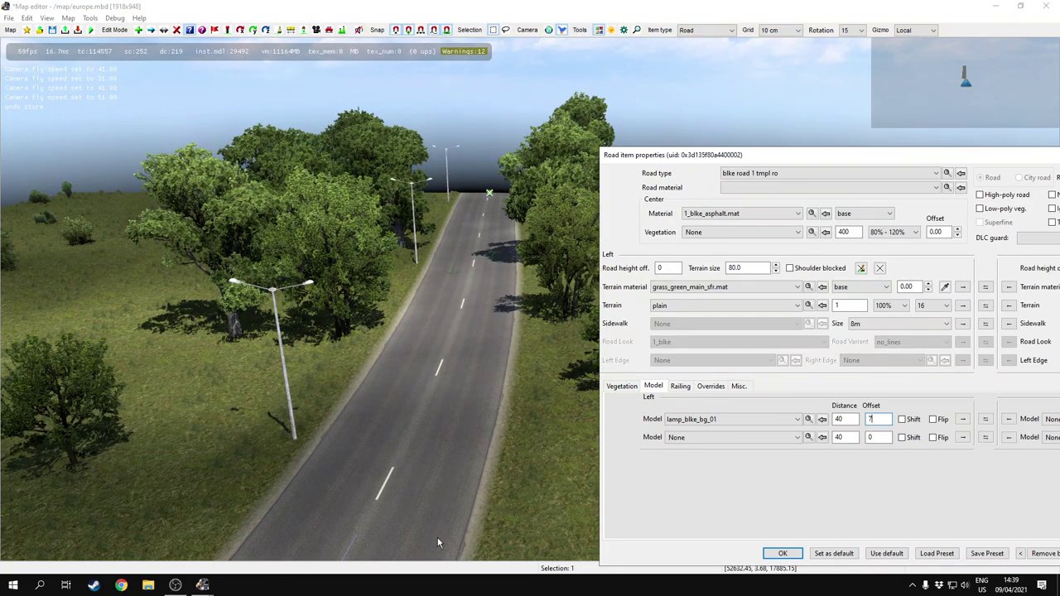
# Try lamp_blke_bg_02 and lamp_blke_bg_04 as the road's first left model
pyautogui.click(743, 420)
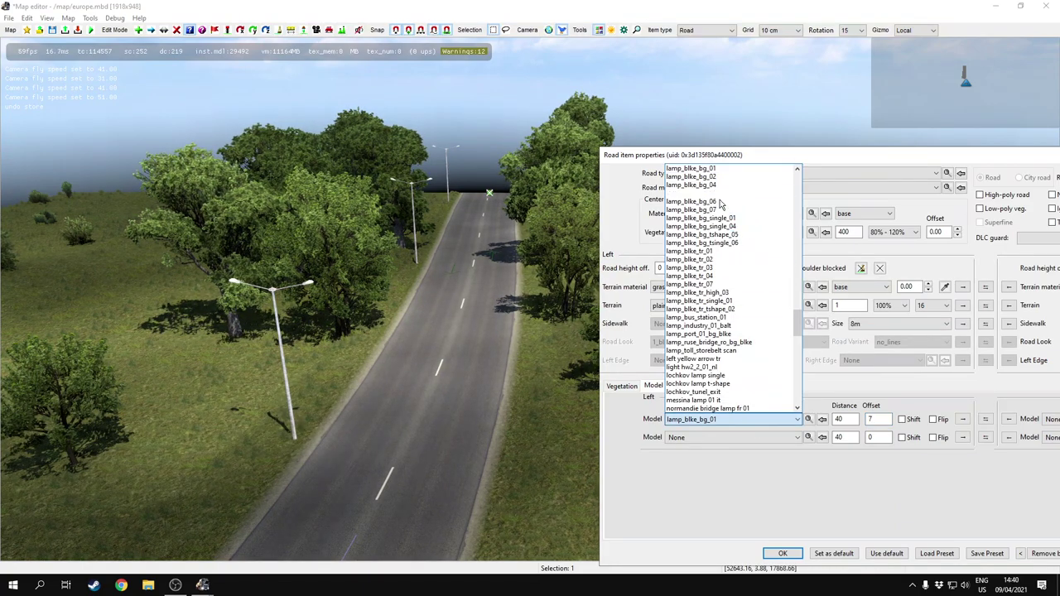
pyautogui.click(699, 170)
pyautogui.click(698, 419)
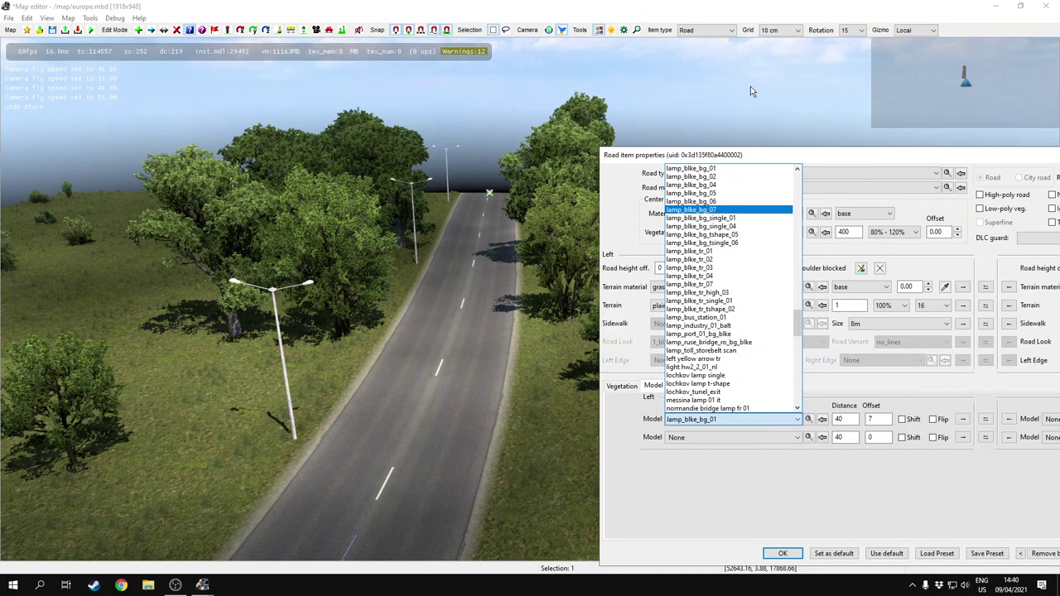
pyautogui.click(726, 179)
pyautogui.click(702, 419)
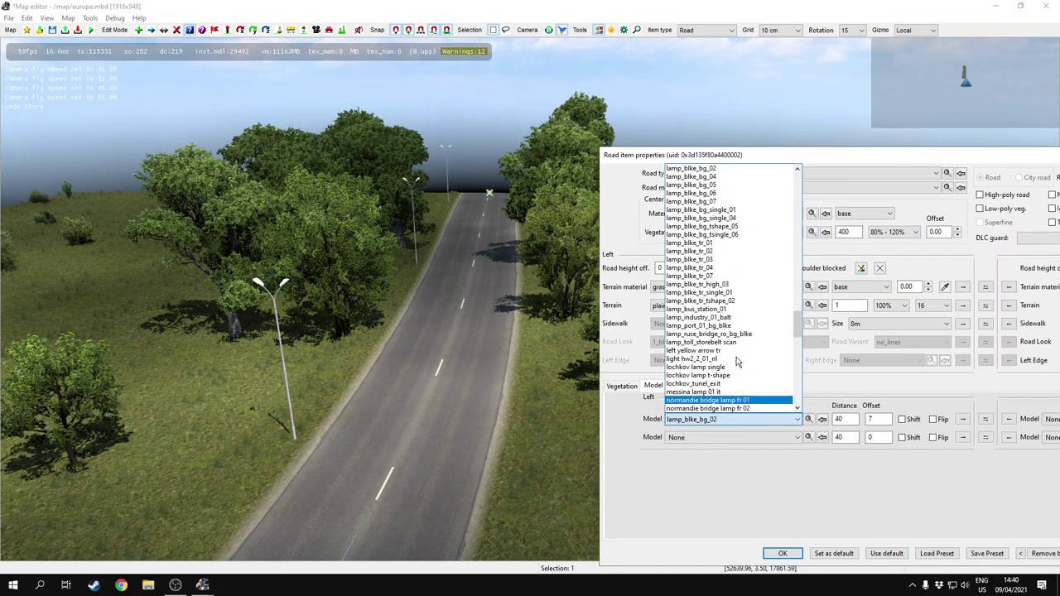
pyautogui.click(710, 180)
# Reset the road's first left model to None and move the properties dialog clear of the road
pyautogui.click(725, 420)
pyautogui.scroll(10, 778, 249)
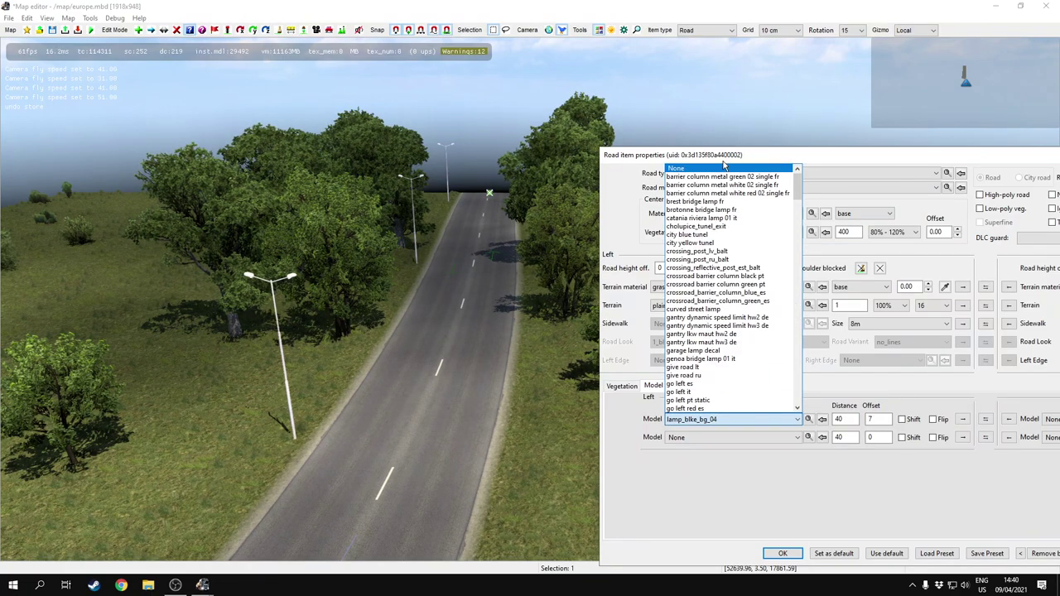
pyautogui.click(708, 169)
pyautogui.moveTo(683, 161); pyautogui.dragTo(676, 80)
# Set the road's first left railing to /model2/railing/barrier/railing_01_ro_blke.pmd
pyautogui.click(369, 319)
pyautogui.click(596, 349)
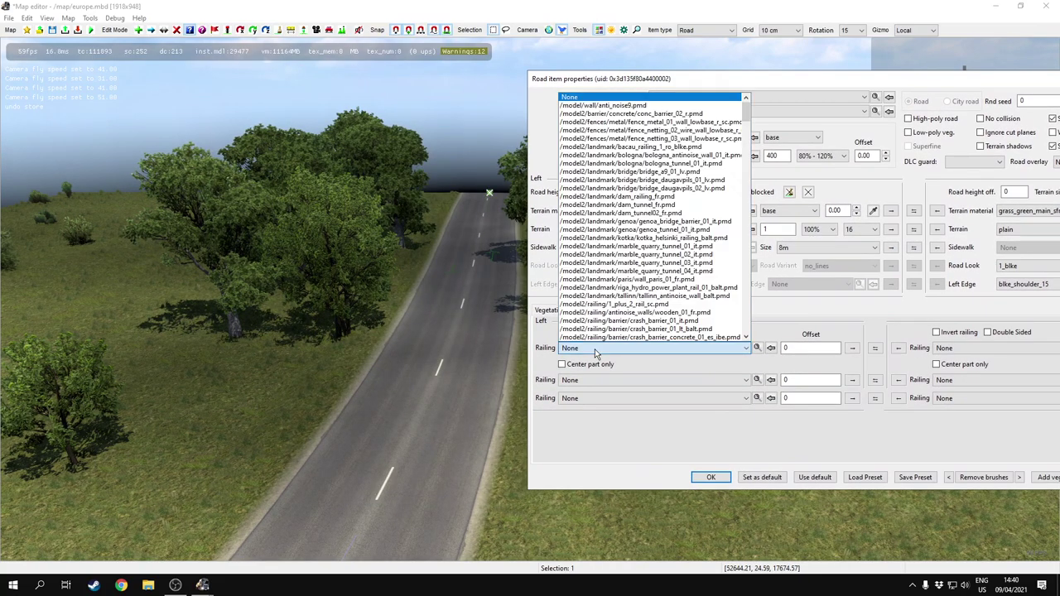
pyautogui.moveTo(745, 117); pyautogui.dragTo(770, 137)
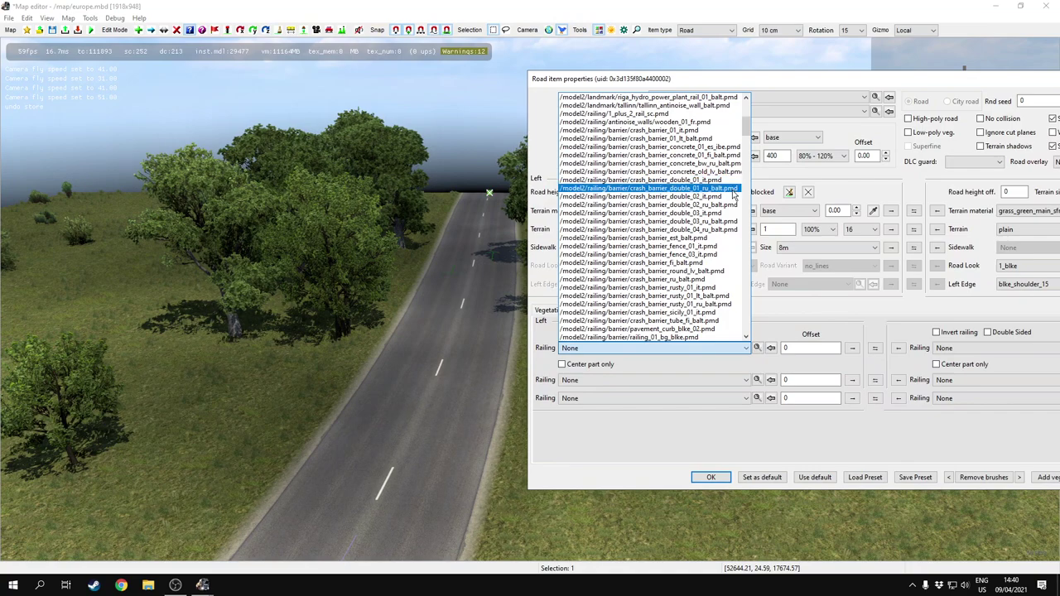
pyautogui.scroll(1, 714, 213)
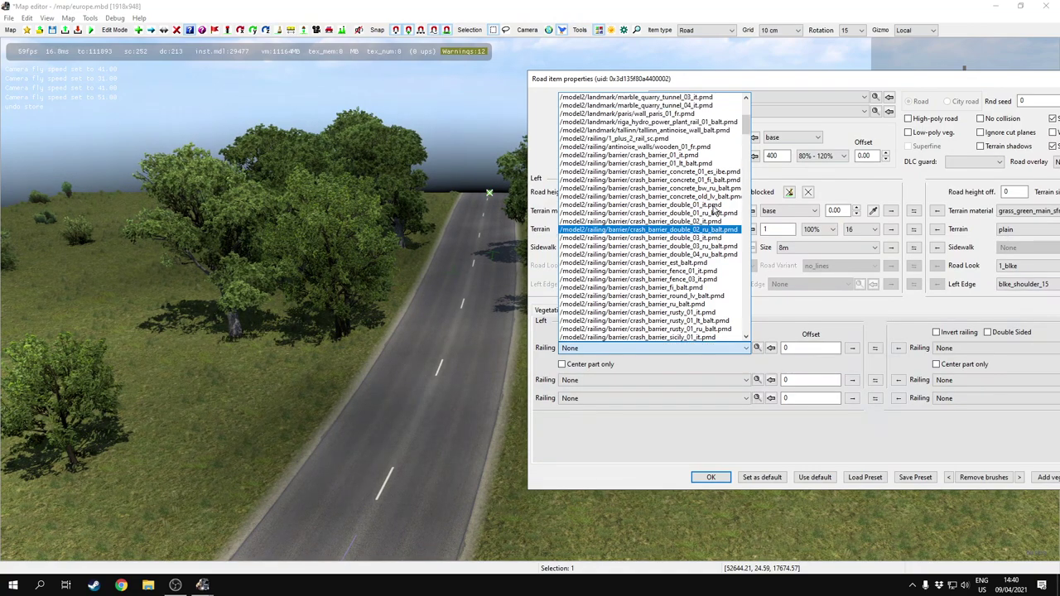
pyautogui.scroll(7, 714, 212)
pyautogui.scroll(-3, 714, 213)
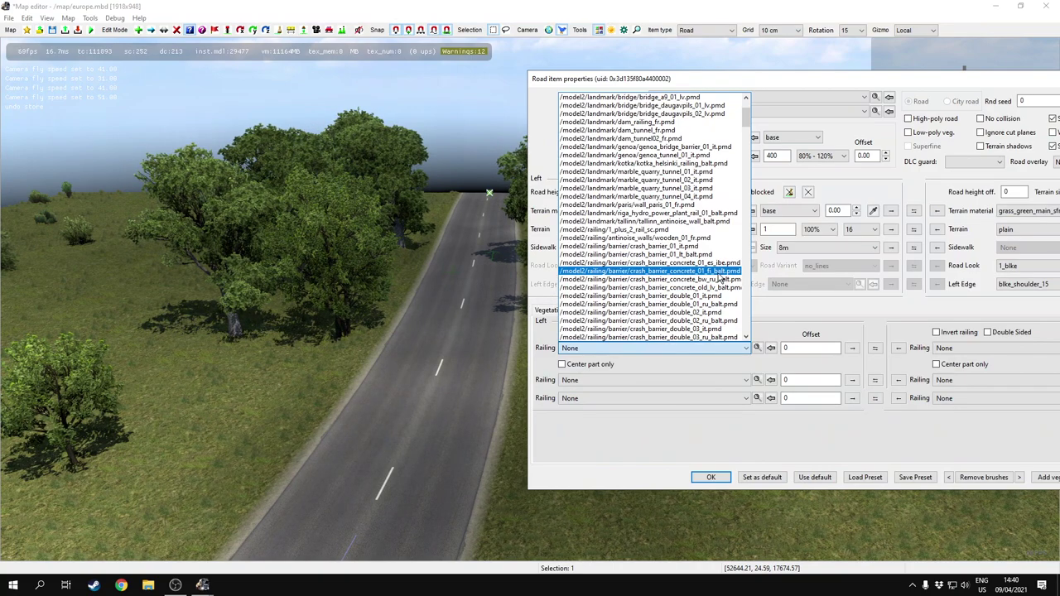
pyautogui.scroll(-1, 720, 279)
pyautogui.scroll(-2, 717, 290)
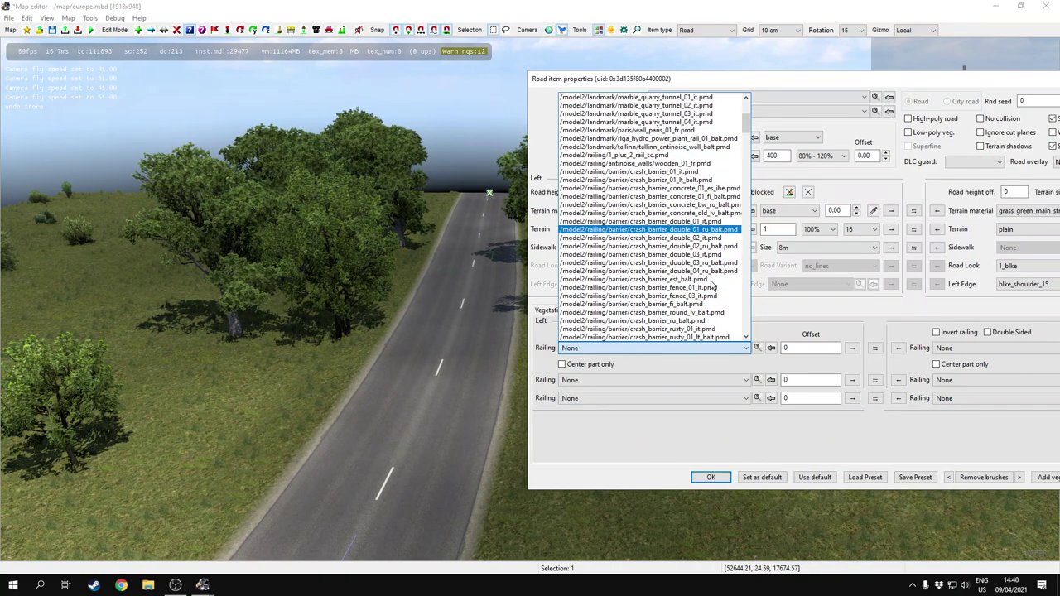
pyautogui.scroll(-4, 711, 285)
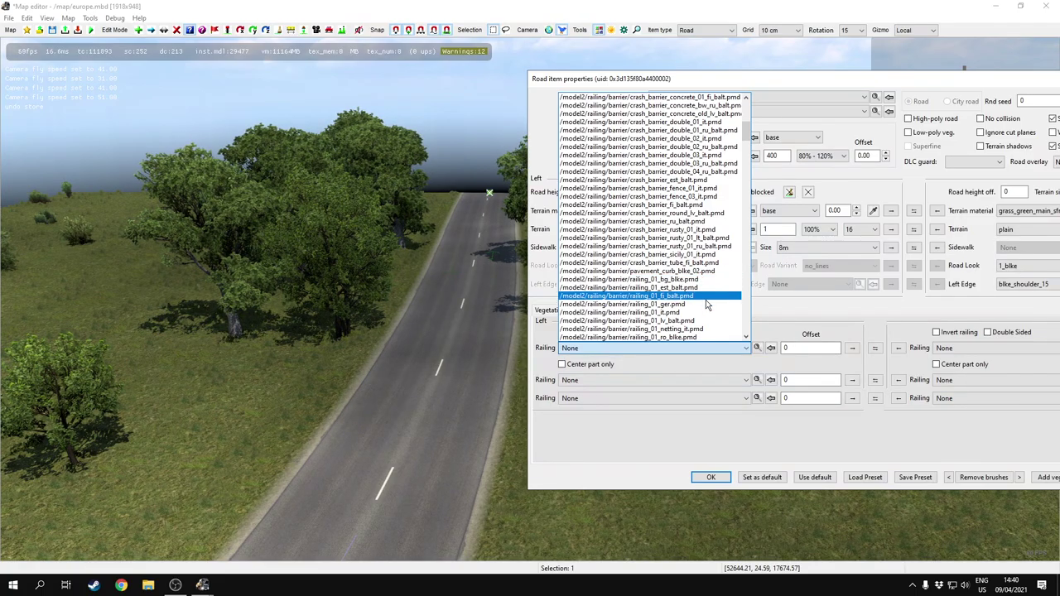
pyautogui.click(694, 338)
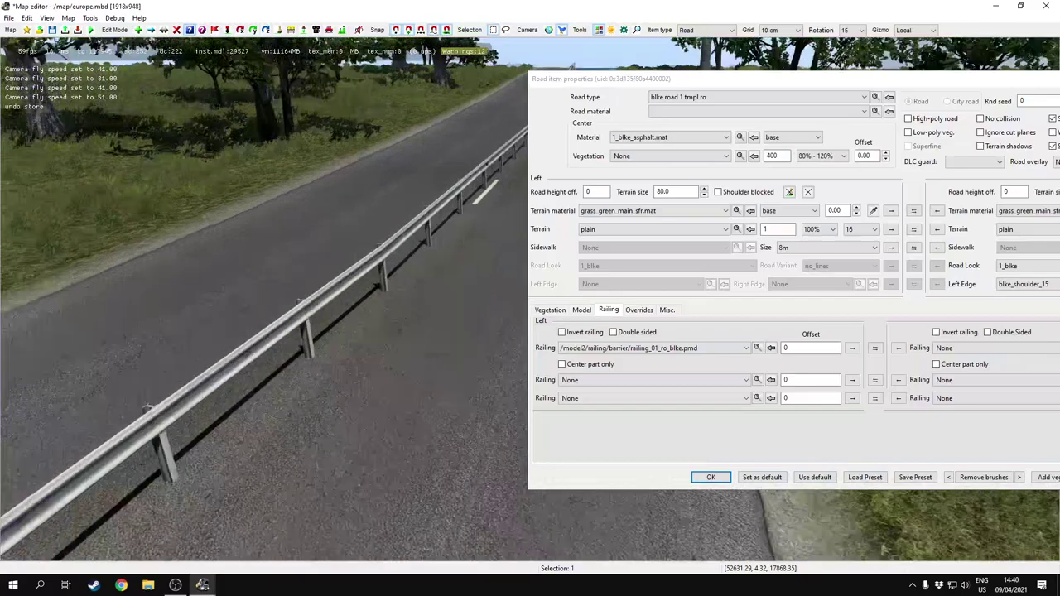
pyautogui.moveTo(488, 207)
pyautogui.mouseDown(button='right')
pyautogui.moveTo(488, 232)
pyautogui.moveTo(507, 199)
pyautogui.moveTo(496, 195)
pyautogui.mouseUp(button='right')
pyautogui.moveTo(592, 86); pyautogui.dragTo(676, 125)
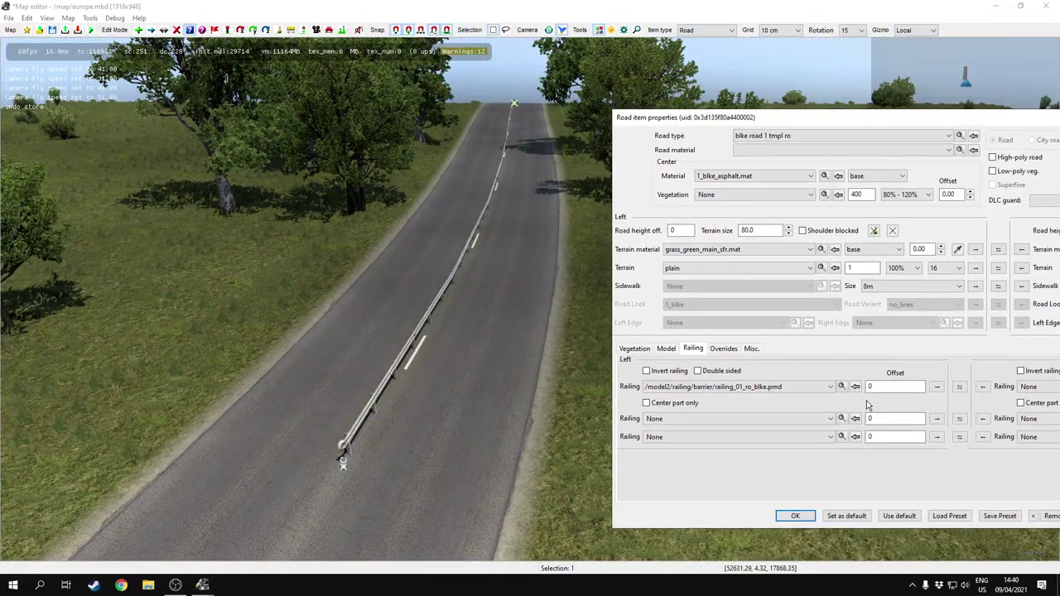
# Try an offset of 7 for the left railing, set it to 6, and inspect its position along the road edge
pyautogui.moveTo(882, 389); pyautogui.dragTo(832, 387)
pyautogui.write('7')
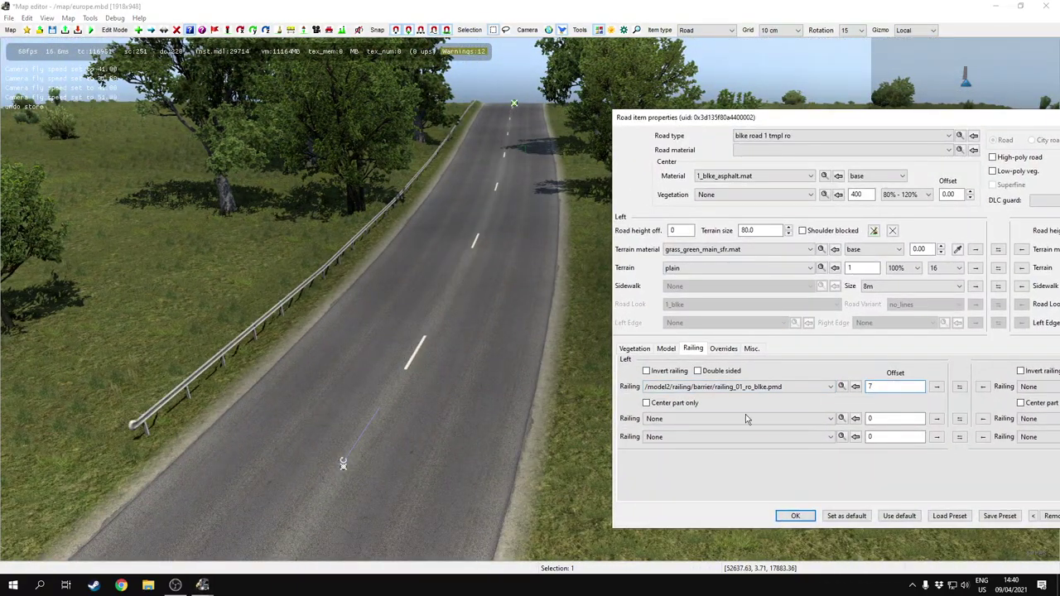
pyautogui.write('6')
pyautogui.press('w')
pyautogui.scroll(-3, 509, 323)
pyautogui.moveTo(513, 348); pyautogui.dragTo(496, 257, button='right')
pyautogui.press('s')
pyautogui.moveTo(496, 298); pyautogui.dragTo(534, 340, button='right')
pyautogui.scroll(1, 529, 347)
pyautogui.press('q')
pyautogui.press('w')
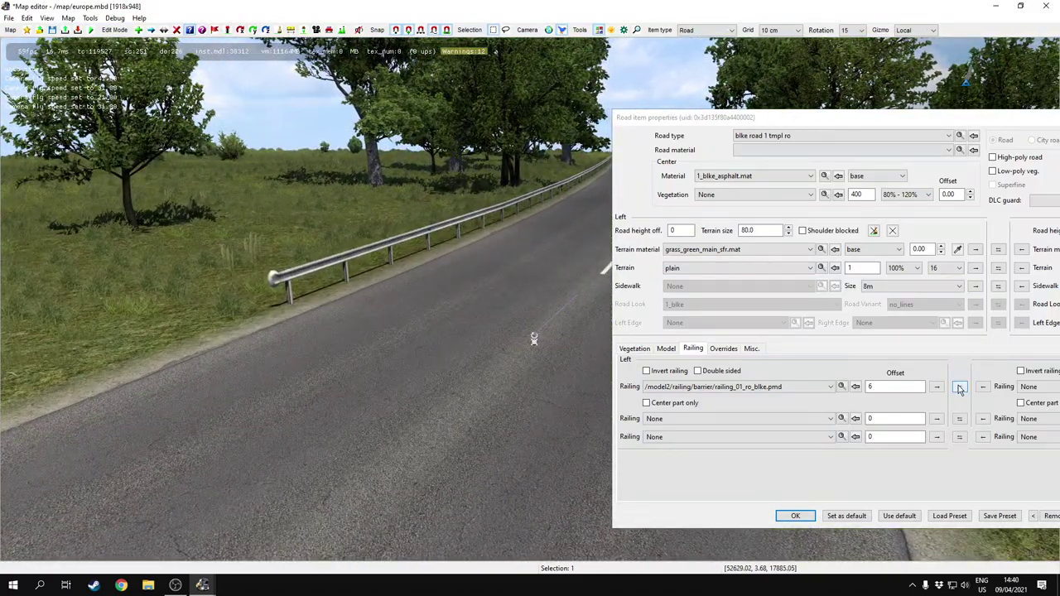
# Swap the first left railing over to the road's right side and set its right offset to 6
pyautogui.click(959, 387)
pyautogui.moveTo(889, 118); pyautogui.dragTo(280, 327)
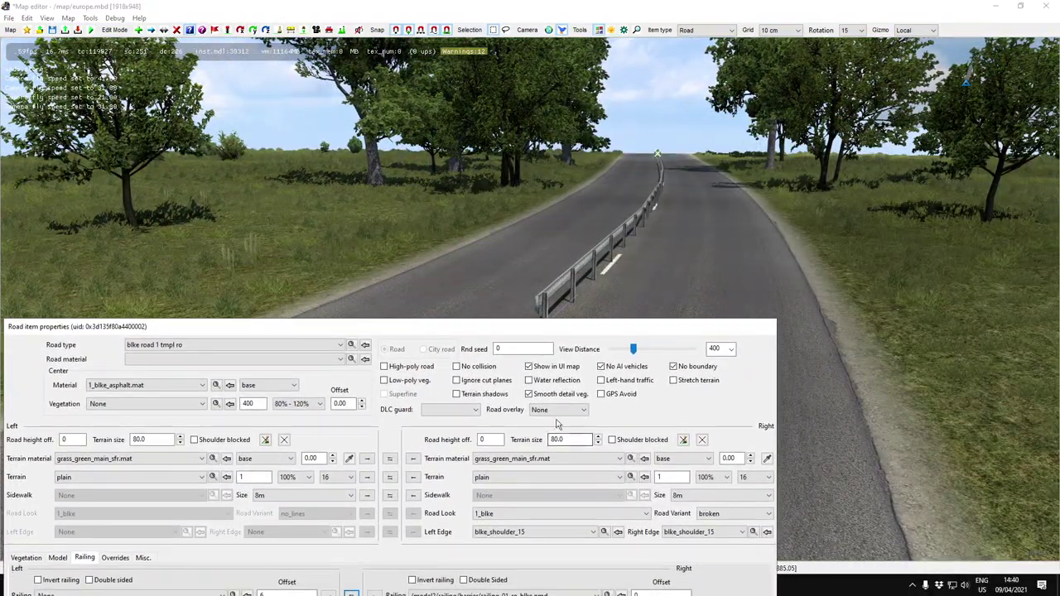
pyautogui.moveTo(553, 333); pyautogui.dragTo(344, 231)
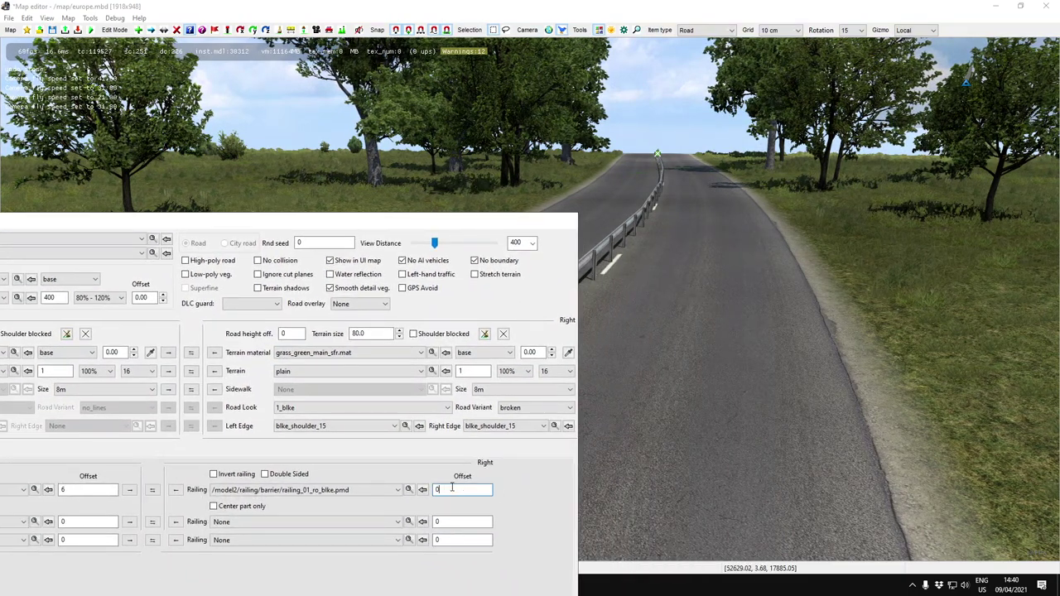
pyautogui.write('6')
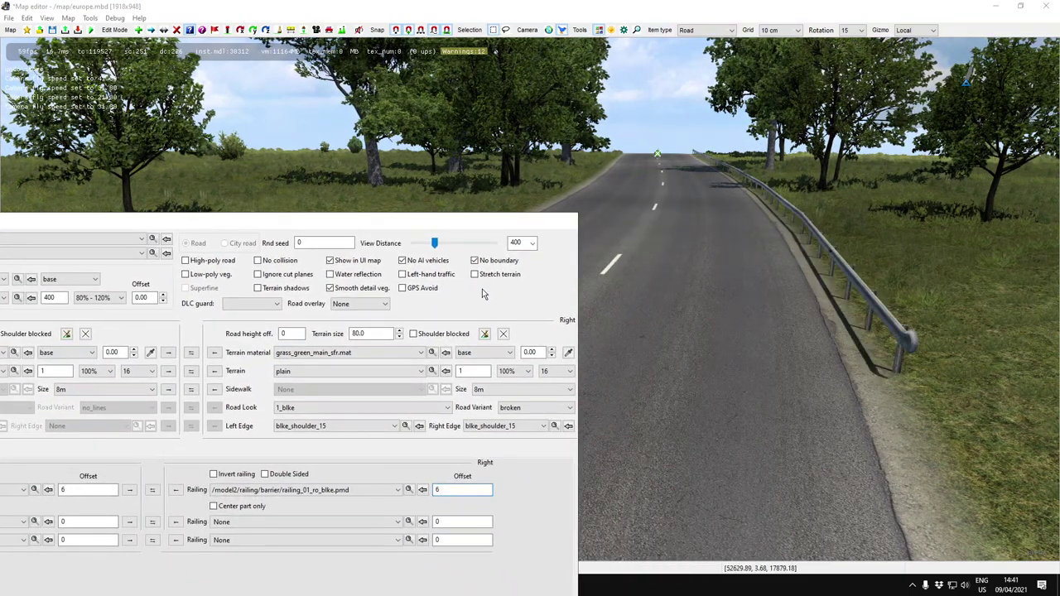
# Copy the empty left railing settings to the right side and open the road's edge and variant overrides
pyautogui.moveTo(397, 229); pyautogui.dragTo(725, 60)
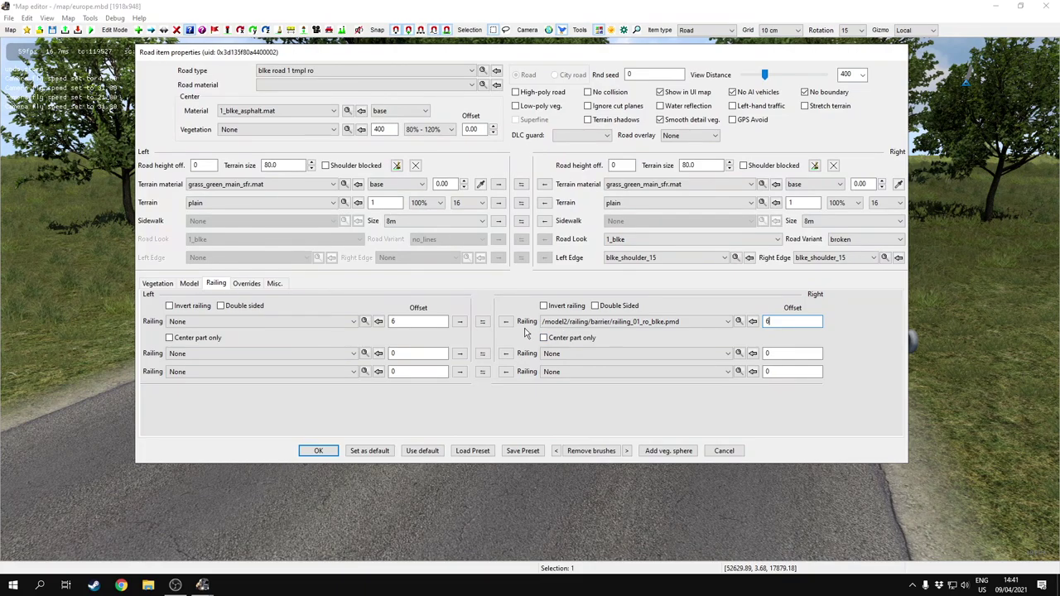
pyautogui.click(460, 322)
pyautogui.moveTo(533, 54); pyautogui.dragTo(579, 174)
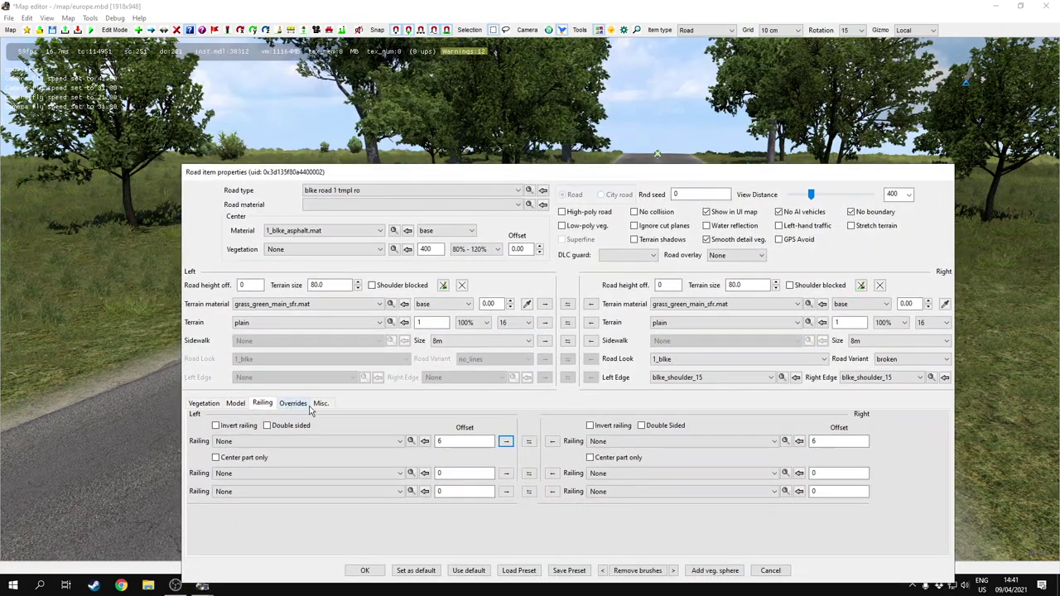
pyautogui.click(311, 405)
pyautogui.click(301, 404)
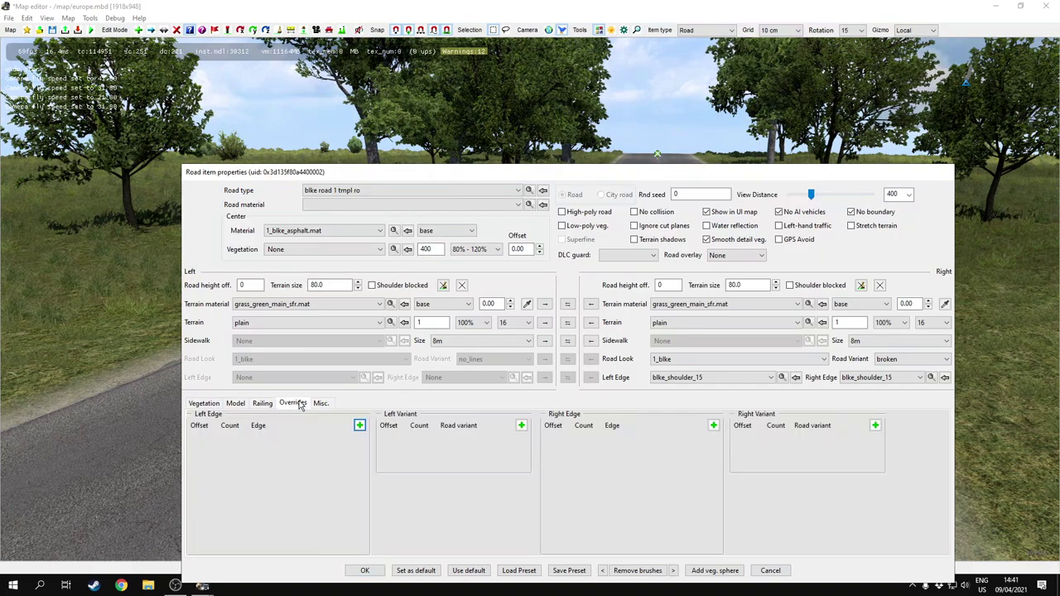
# Add a left edge override with blke_shoulder_15, look through its edge options, and inspect the road behind the properties dialog
pyautogui.click(360, 426)
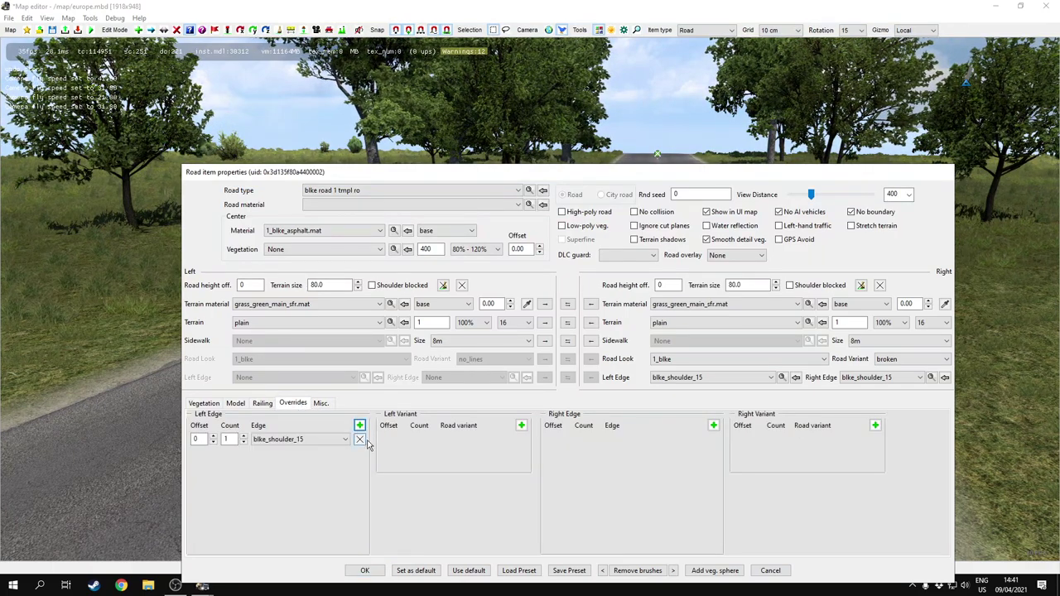
pyautogui.click(343, 440)
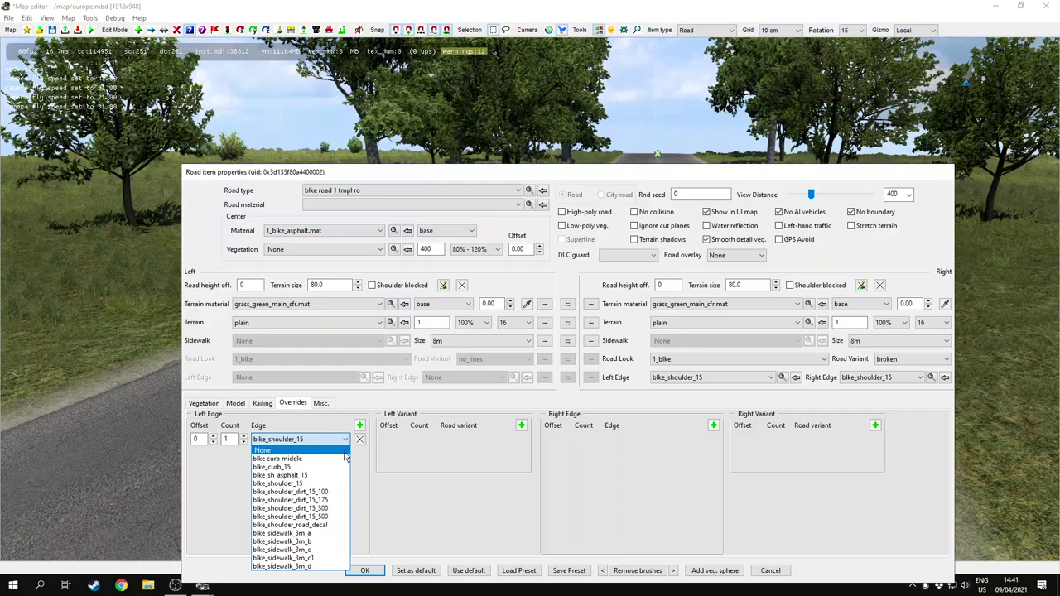
pyautogui.click(373, 496)
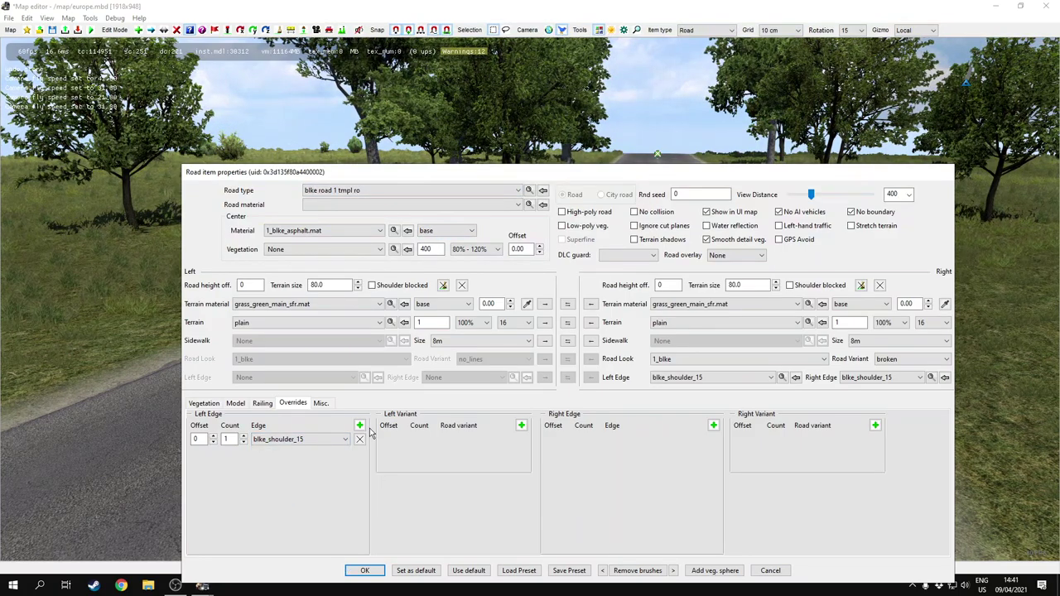
pyautogui.moveTo(418, 175); pyautogui.dragTo(706, 522)
pyautogui.moveTo(466, 220)
pyautogui.mouseDown(button='right')
pyautogui.moveTo(470, 240)
pyautogui.moveTo(466, 219)
pyautogui.mouseUp(button='right')
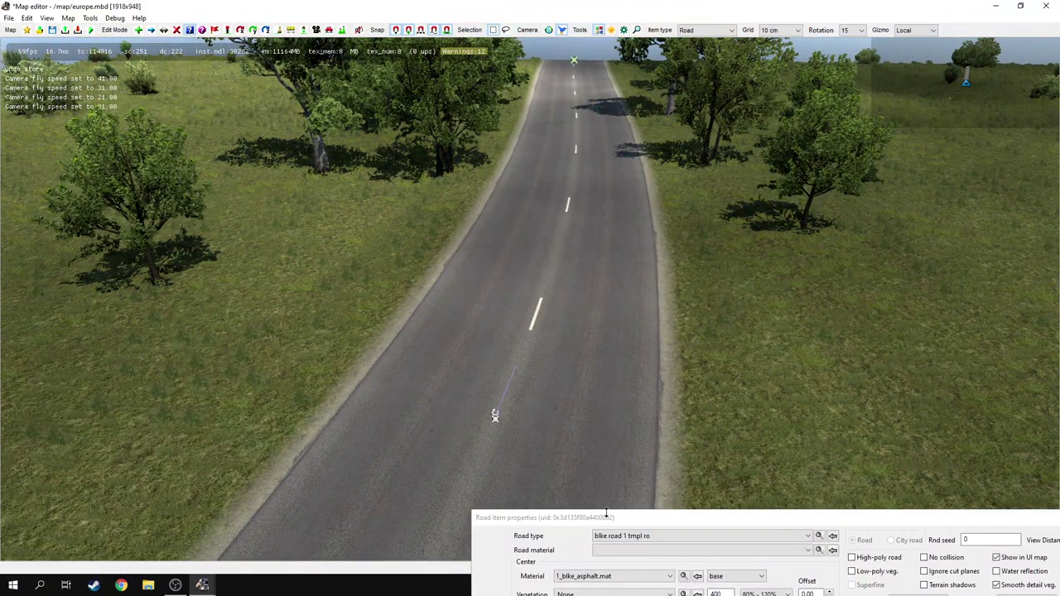
# Open the road's miscellaneous settings and enable the out_only additional part on the right side
pyautogui.moveTo(608, 517); pyautogui.dragTo(454, 92)
pyautogui.click(501, 360)
pyautogui.click(460, 324)
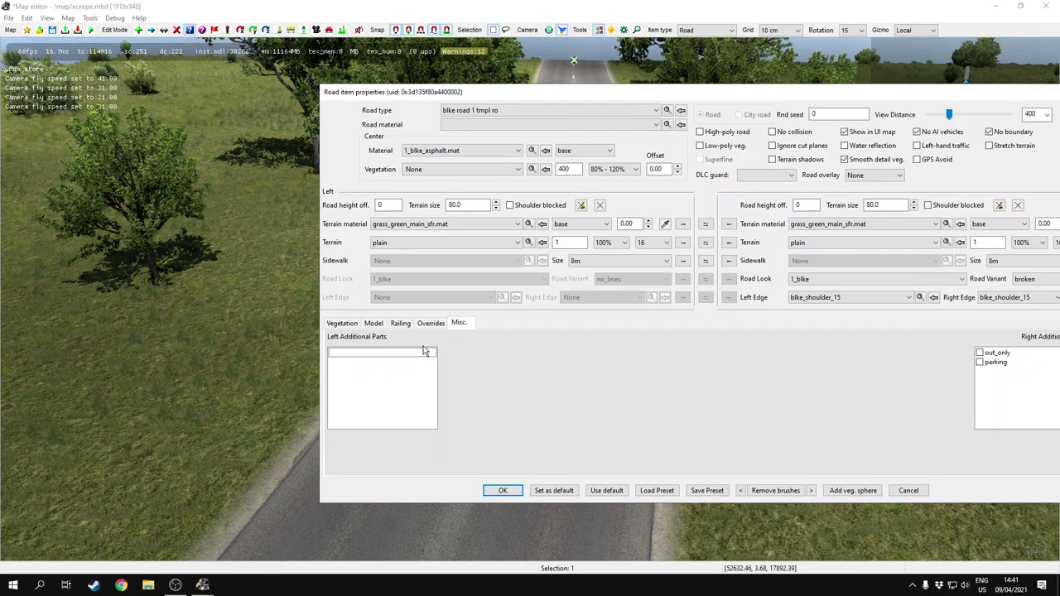
pyautogui.moveTo(795, 92); pyautogui.dragTo(45, 179)
pyautogui.click(228, 440)
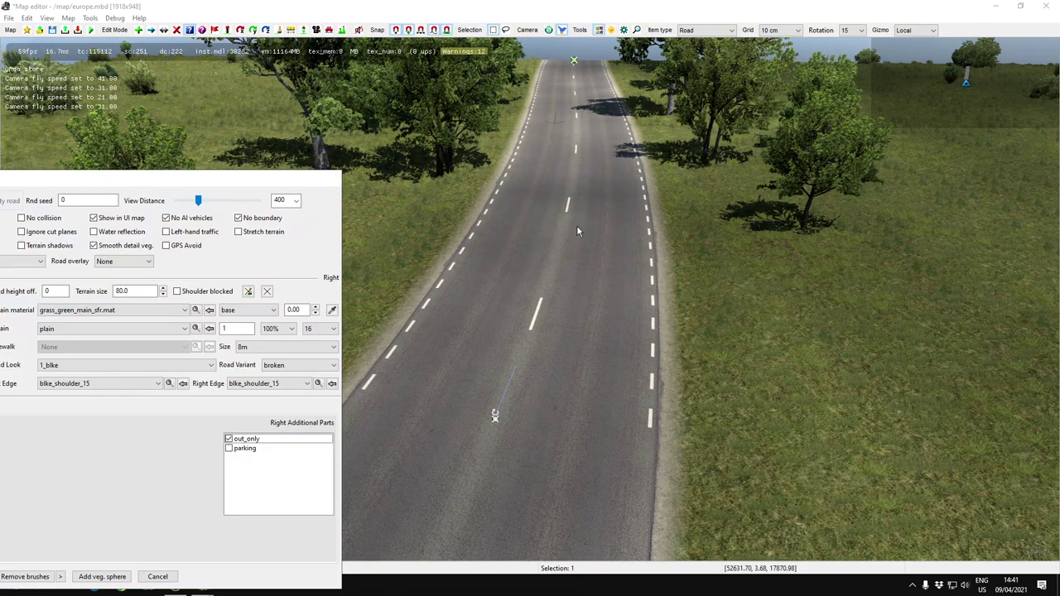
# Try the parking additional part on the right side instead, inspect the road edge lines, and disable it
pyautogui.click(229, 448)
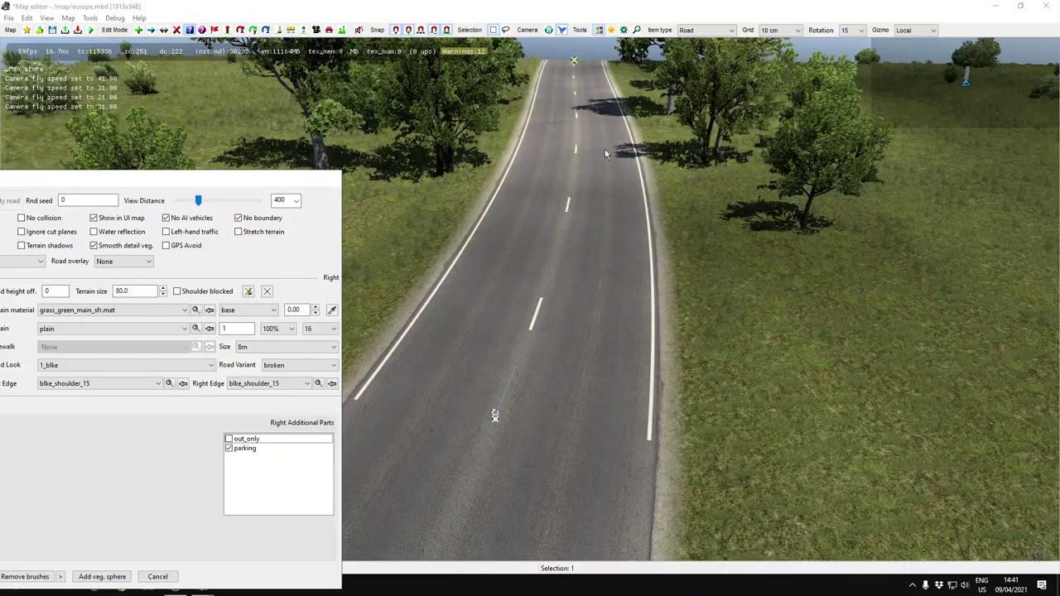
pyautogui.press('w')
pyautogui.moveTo(588, 247); pyautogui.dragTo(530, 300, button='right')
pyautogui.press('s')
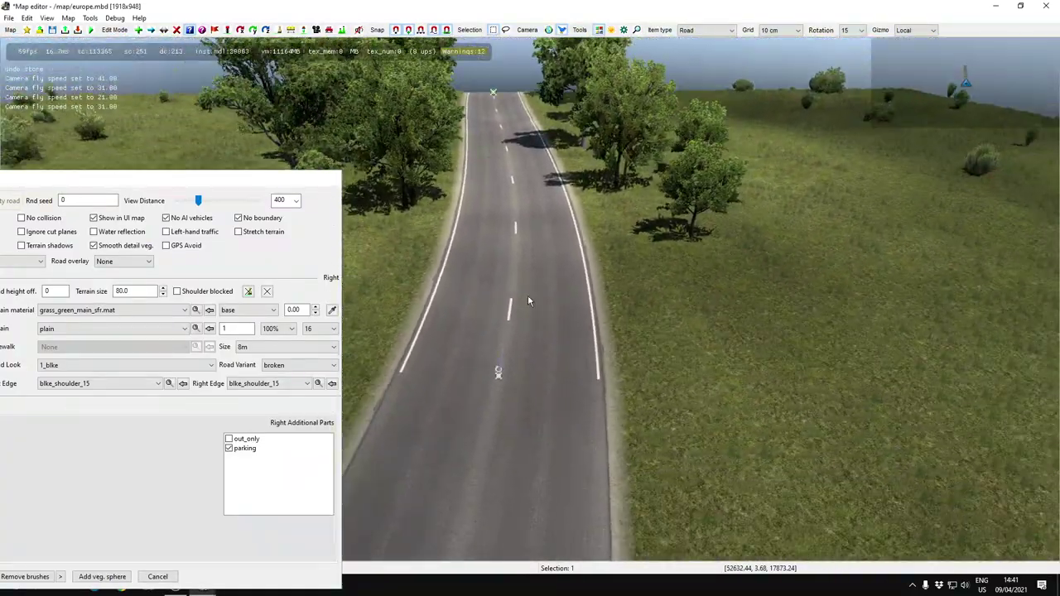
pyautogui.click(235, 447)
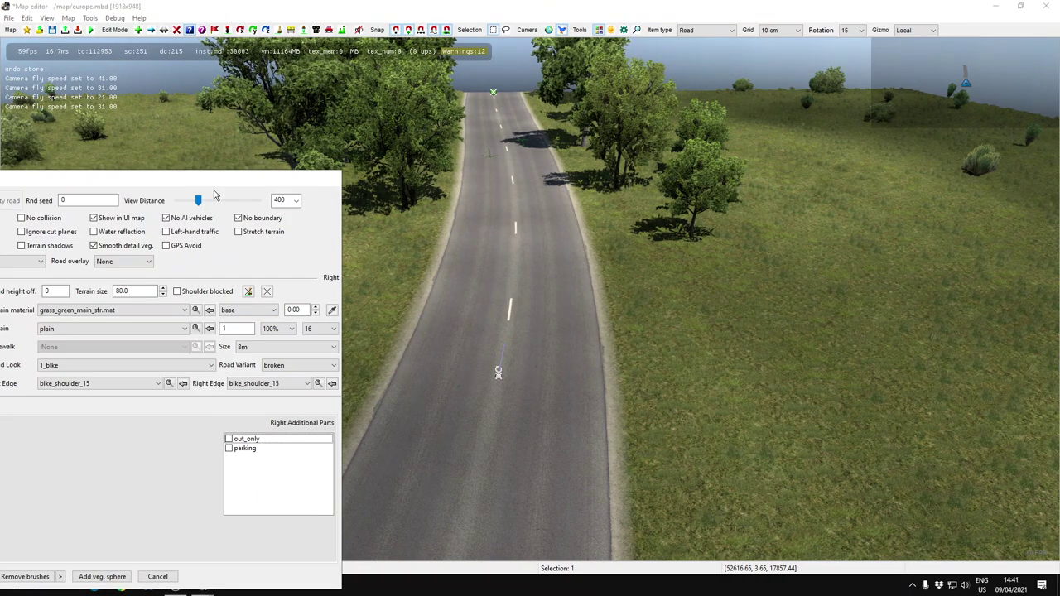
# Save the road's current properties as the default for road items and accept the dialog
pyautogui.moveTo(198, 183); pyautogui.dragTo(630, 74)
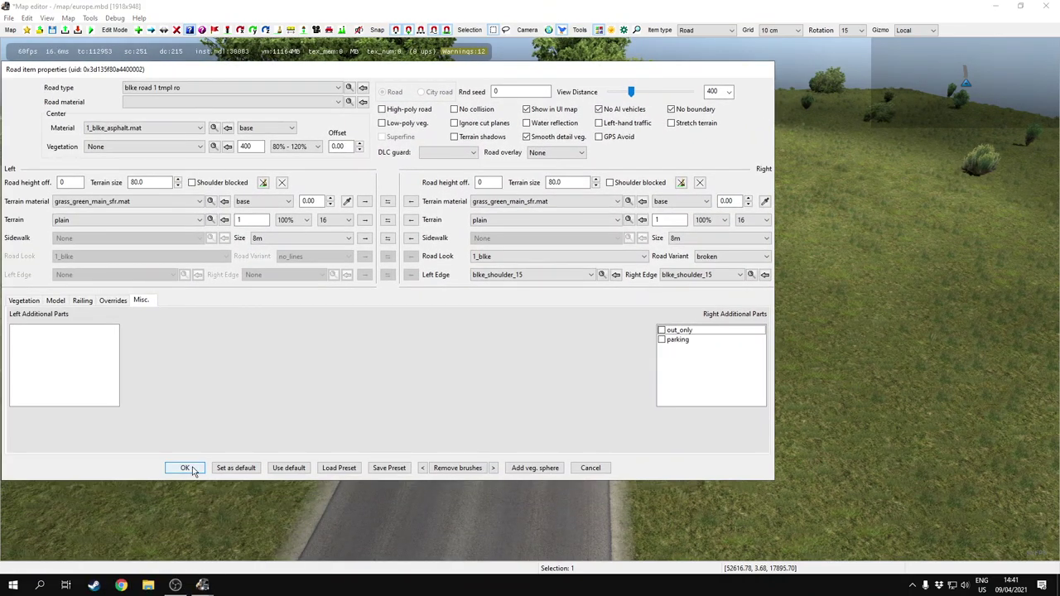
pyautogui.click(244, 469)
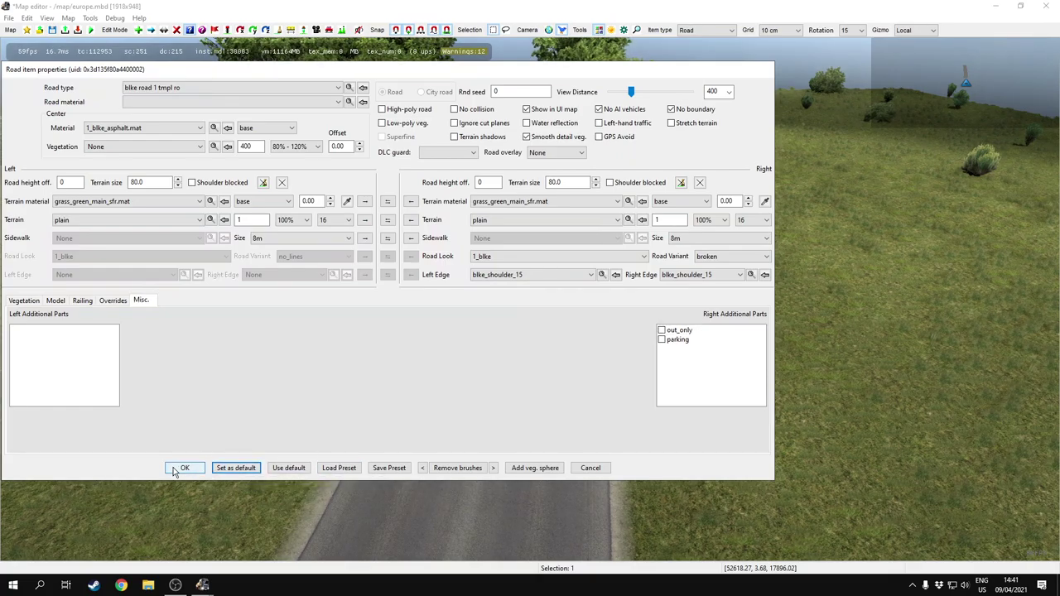
pyautogui.click(172, 471)
# Try placing and moving a test road item with the saved defaults near the existing road, and delete it
pyautogui.moveTo(502, 383); pyautogui.dragTo(527, 381, button='middle')
pyautogui.press('e')
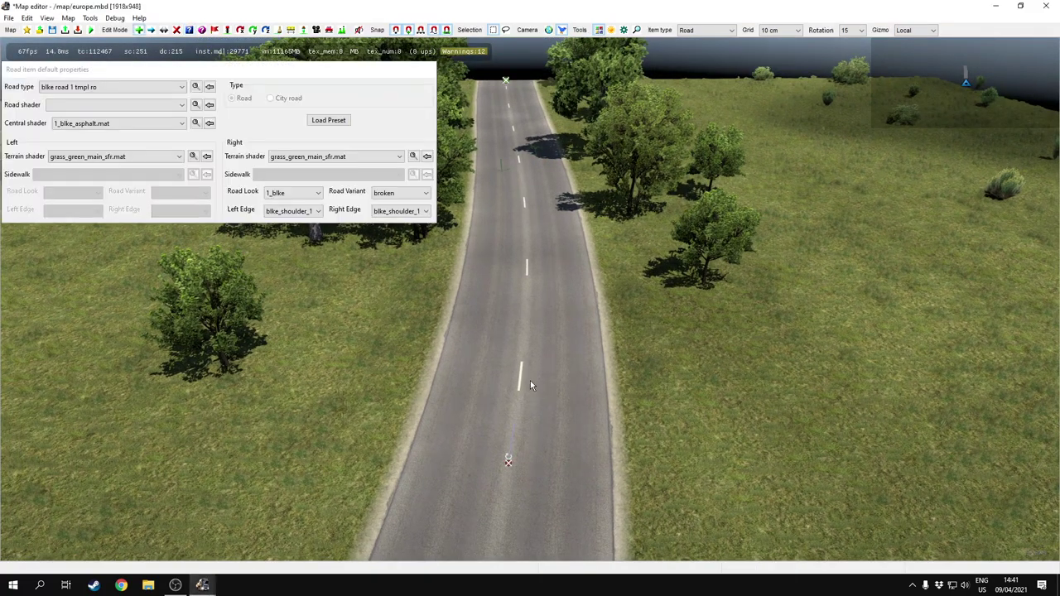
pyautogui.click(549, 250)
pyautogui.press('v')
pyautogui.click(548, 251)
pyautogui.keyDown('ctrl'); pyautogui.click(532, 376); pyautogui.keyUp('ctrl')
pyautogui.moveTo(542, 234); pyautogui.dragTo(587, 15)
pyautogui.moveTo(571, 83); pyautogui.dragTo(575, 306, button='middle')
pyautogui.moveTo(523, 207); pyautogui.dragTo(522, 267, button='middle')
pyautogui.press('e')
pyautogui.click(524, 318)
pyautogui.press('d')
pyautogui.click(520, 318)
pyautogui.moveTo(520, 319); pyautogui.dragTo(529, 297, button='middle')
pyautogui.scroll(5, 249, 248)
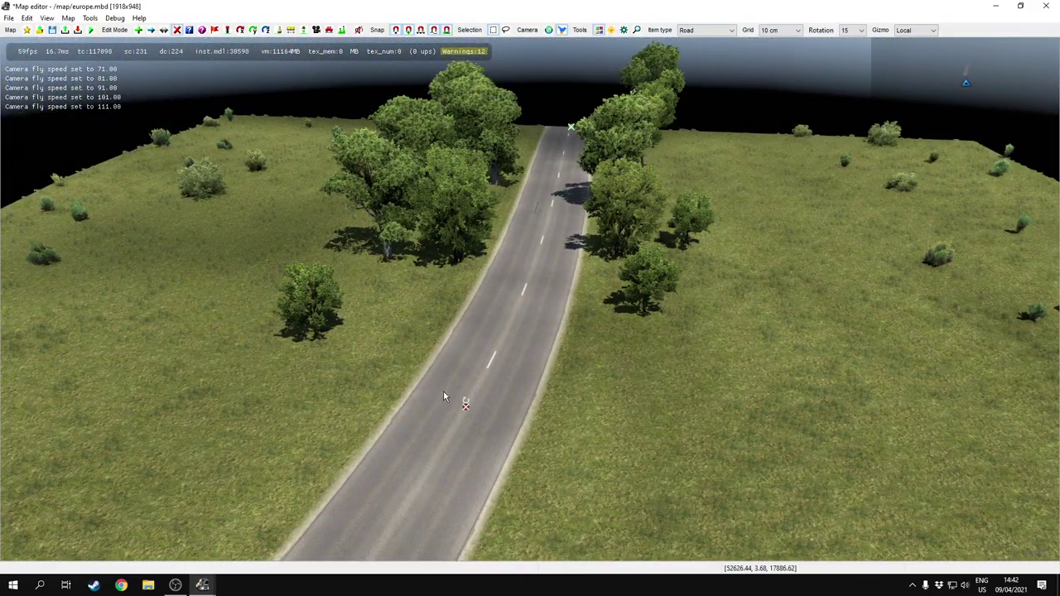
# Open the road's item properties and set its left terrain profile to hills1
pyautogui.moveTo(503, 366); pyautogui.dragTo(560, 325, button='middle')
pyautogui.press('p')
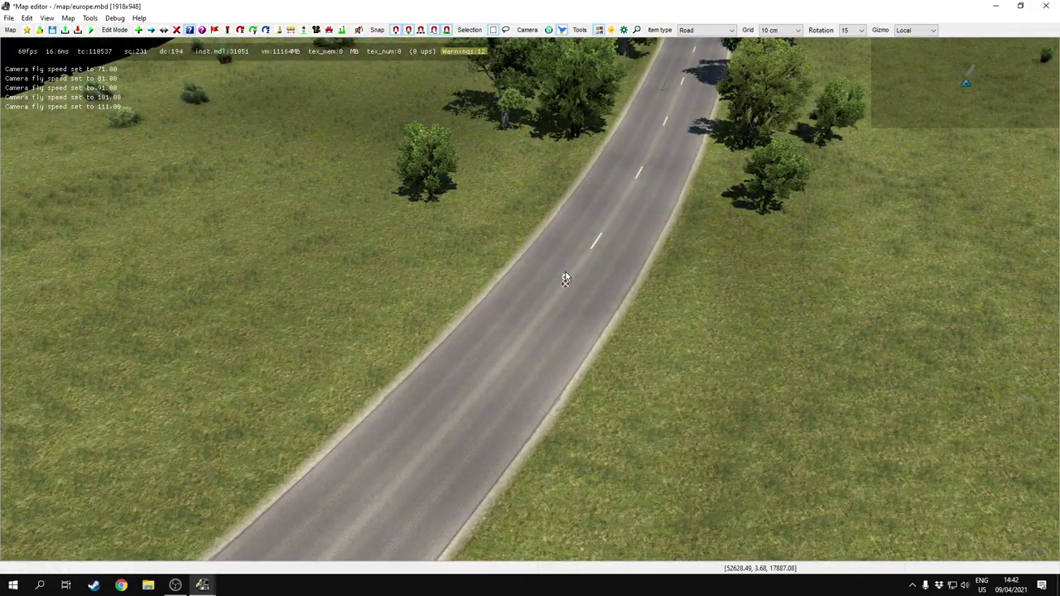
pyautogui.doubleClick(565, 279)
pyautogui.click(124, 219)
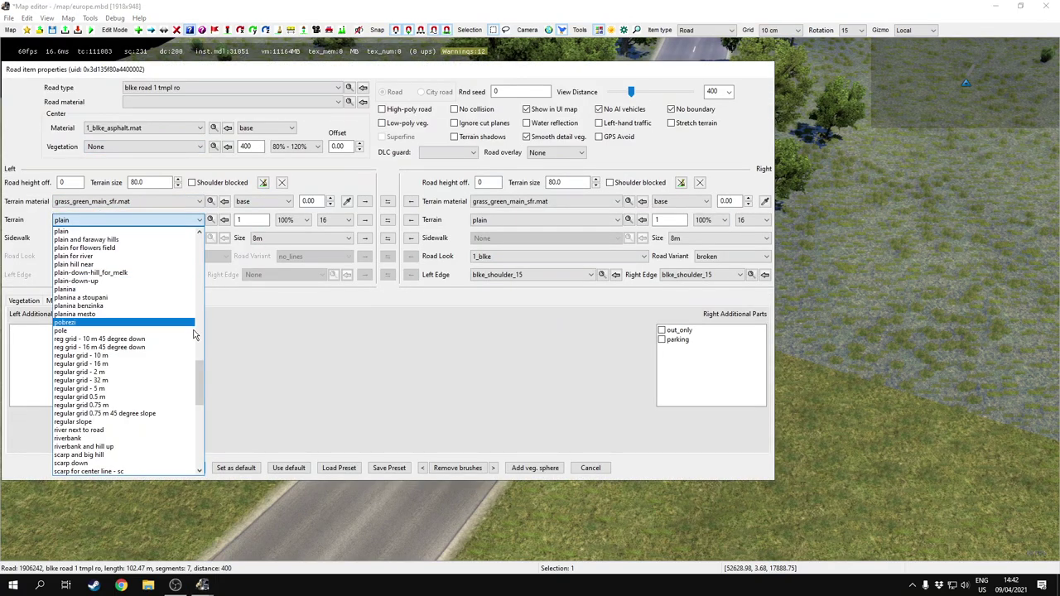
pyautogui.scroll(2, 166, 352)
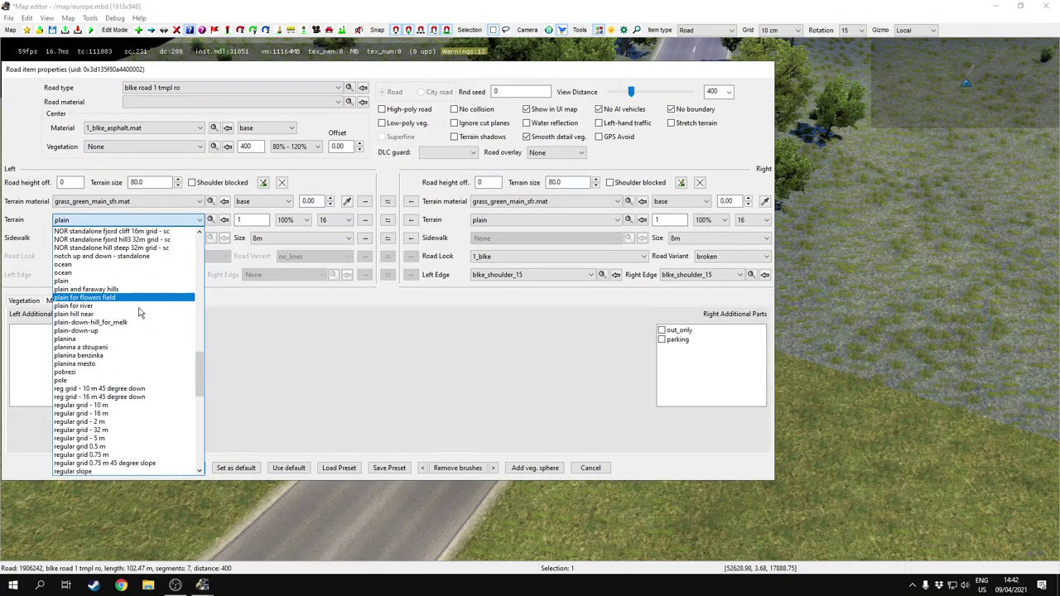
pyautogui.scroll(9, 124, 308)
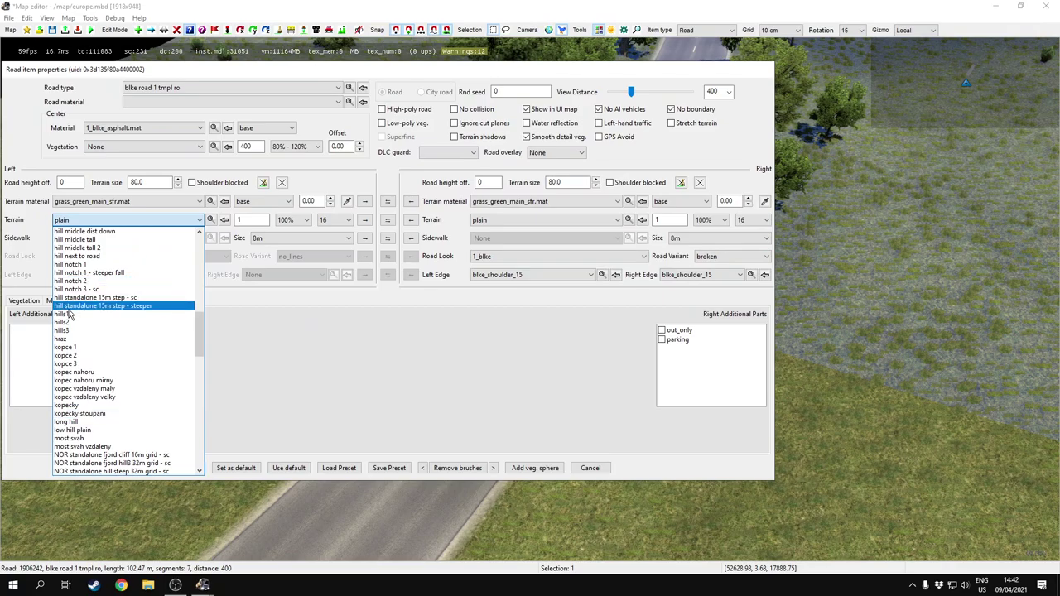
pyautogui.click(70, 315)
# Try a left terrain coefficient of 3 on the hills1 profile and return it to 1
pyautogui.moveTo(258, 78); pyautogui.dragTo(739, 222)
pyautogui.click(153, 282)
pyautogui.moveTo(153, 282); pyautogui.dragTo(470, 502, button='right')
pyautogui.moveTo(607, 216); pyautogui.dragTo(670, 265)
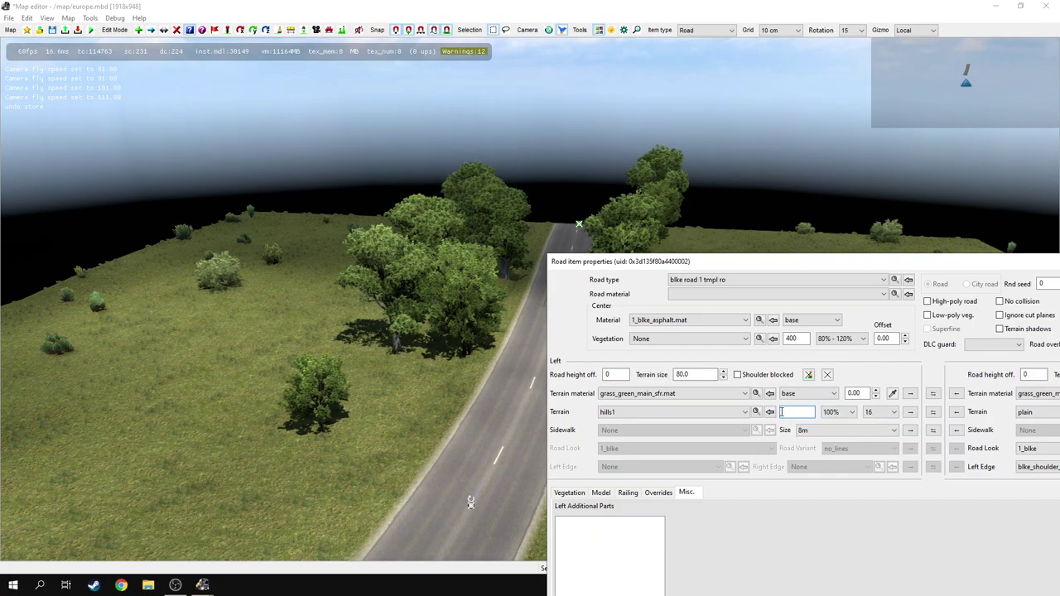
pyautogui.write('3')
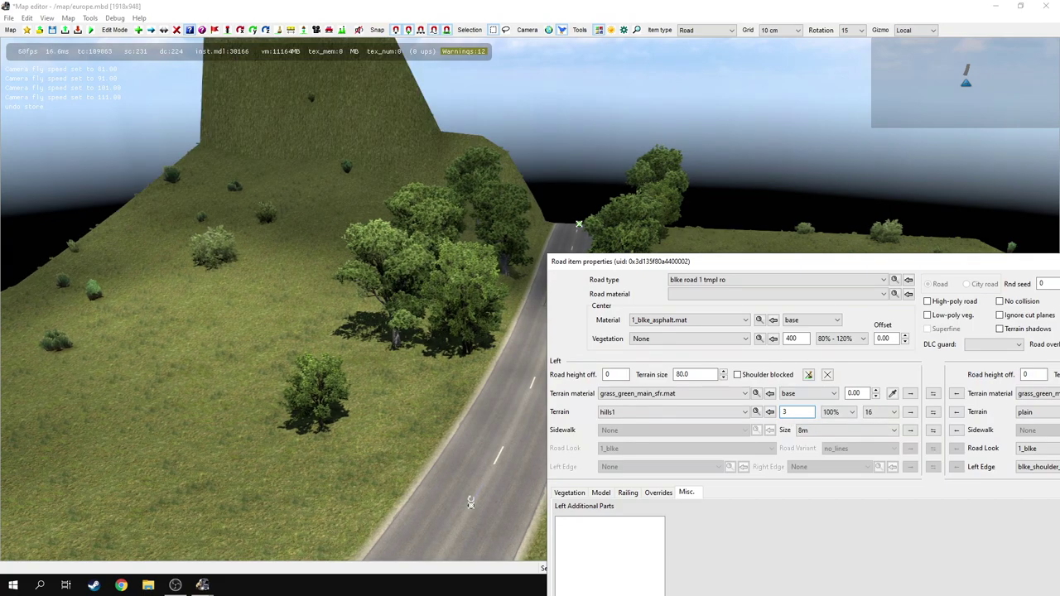
pyautogui.write('0.')
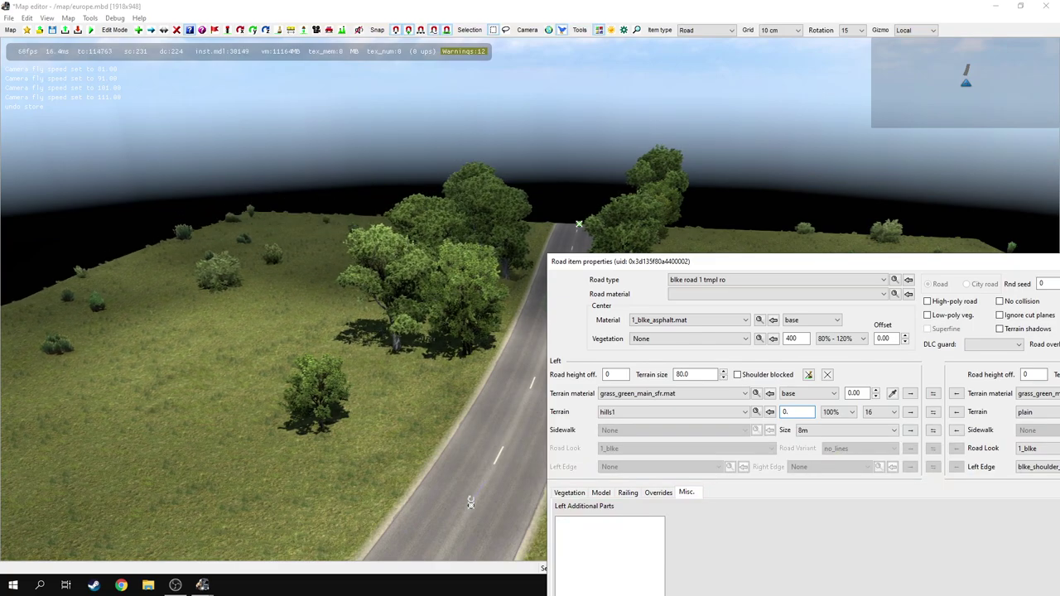
pyautogui.write('1')
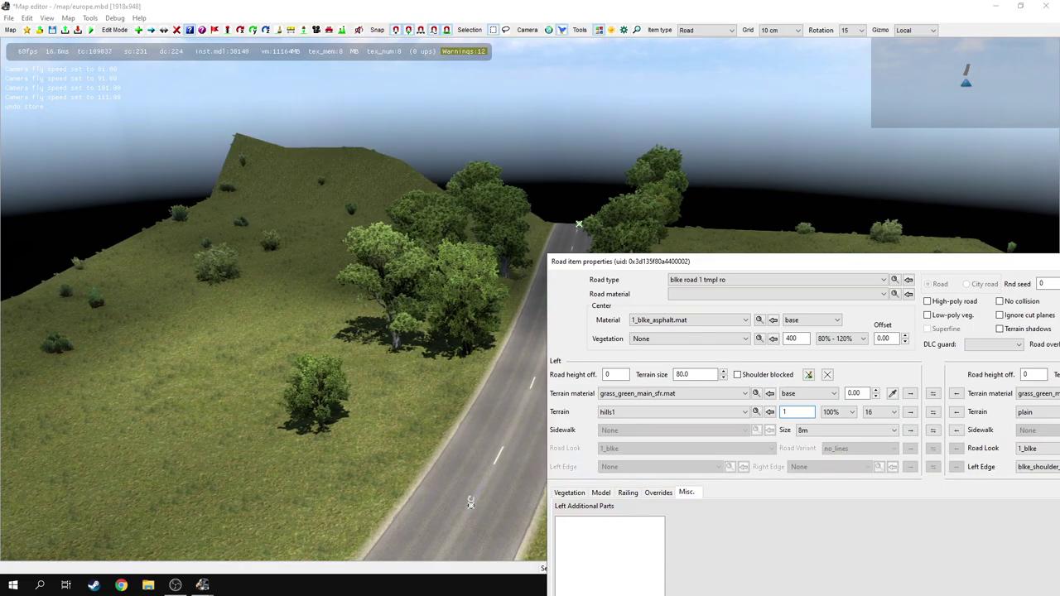
# Copy the right side's plain terrain settings to the left side and accept the road properties
pyautogui.click(956, 412)
pyautogui.moveTo(603, 260); pyautogui.dragTo(177, 9)
pyautogui.click(304, 409)
# Switch to the Content browser, show the Model type, and return to the map editor
pyautogui.moveTo(202, 585)
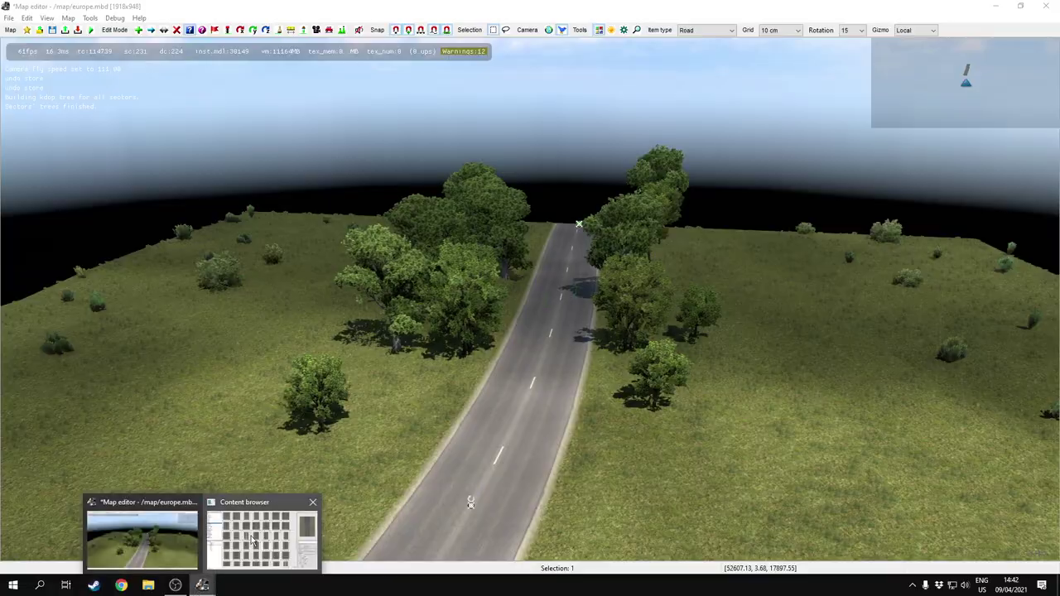
pyautogui.click(263, 536)
pyautogui.click(13, 87)
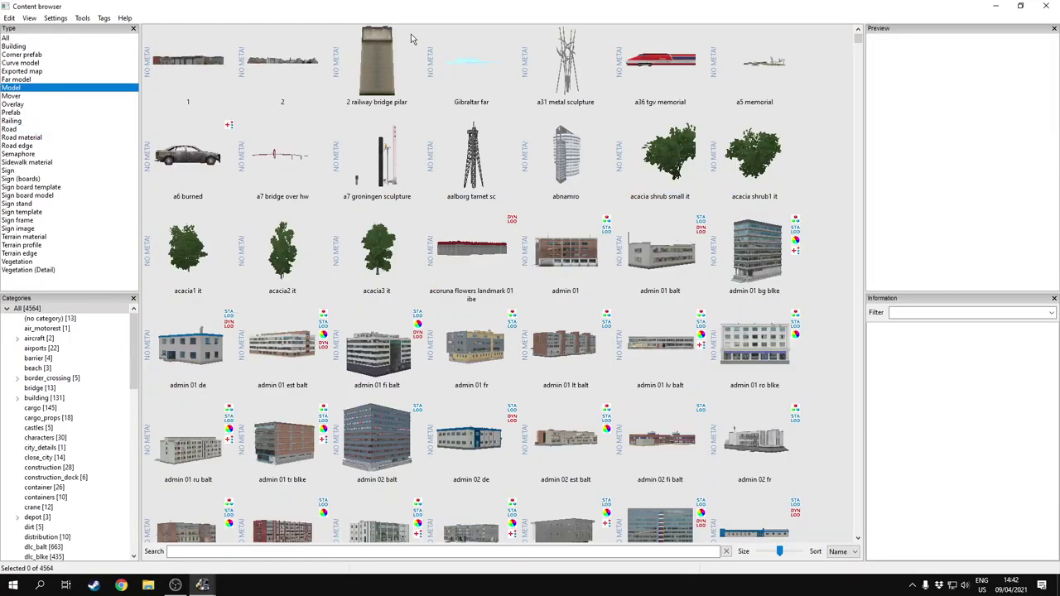
pyautogui.click(995, 6)
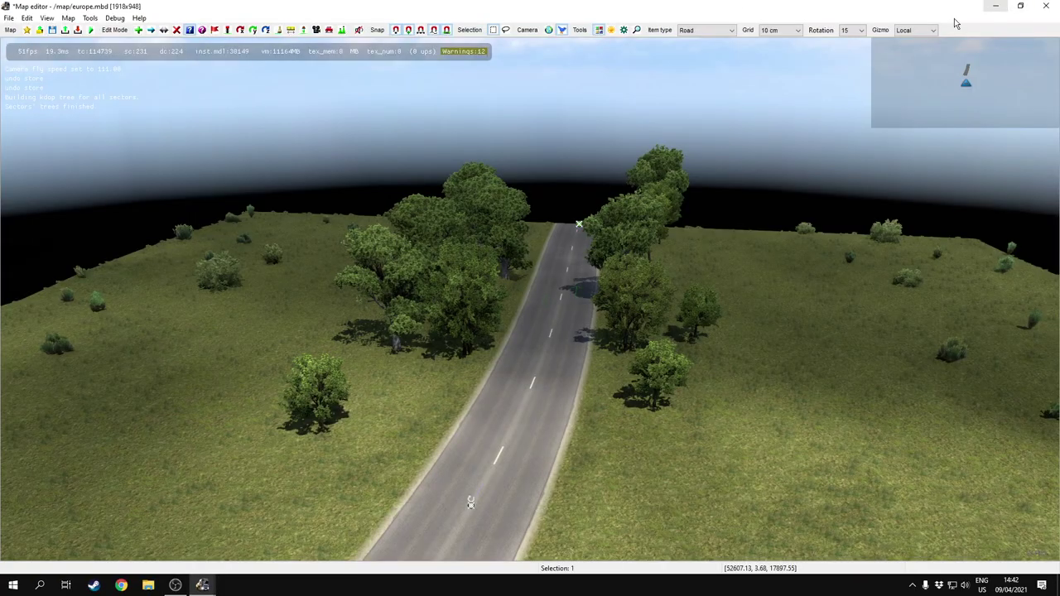
# Set the item type to Bezier Patch, place a patch beside the road, and raise it slightly above the ground
pyautogui.click(690, 31)
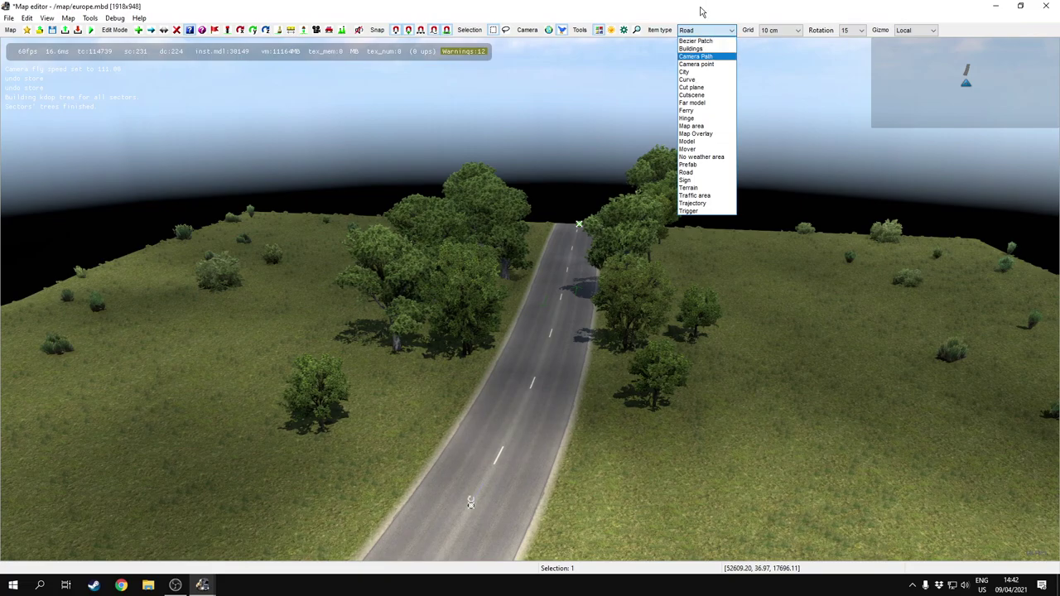
pyautogui.click(696, 41)
pyautogui.moveTo(497, 307); pyautogui.dragTo(507, 320, button='right')
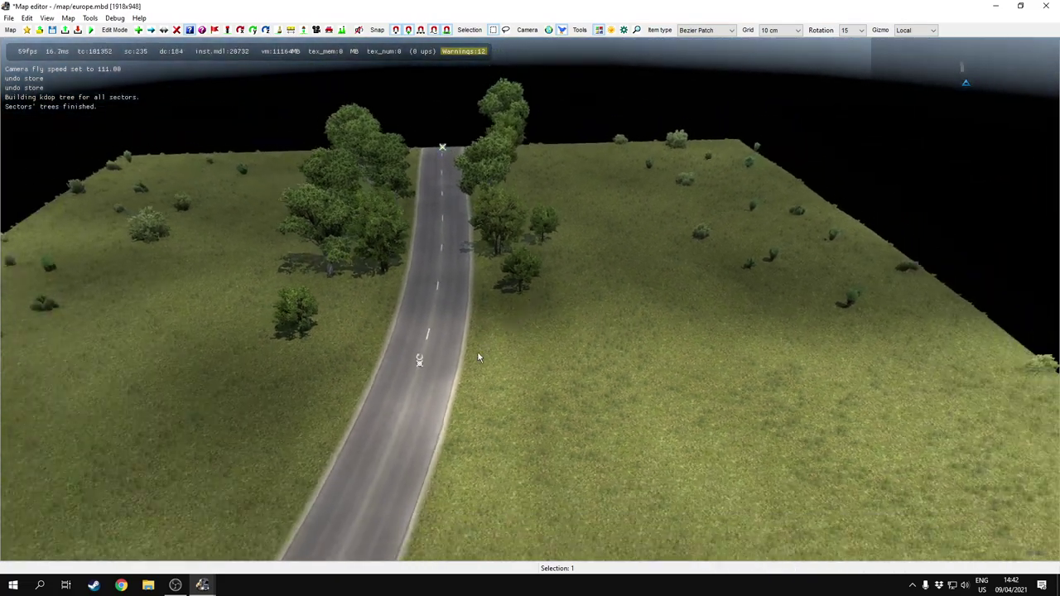
pyautogui.click(480, 379)
pyautogui.press('v')
pyautogui.click(480, 380)
pyautogui.moveTo(480, 311); pyautogui.dragTo(481, 292)
pyautogui.click(520, 260)
pyautogui.moveTo(520, 260); pyautogui.dragTo(535, 303, button='right')
# Pull one patch corner outward, undo the pull, and move the whole patch onto the grass away from the road
pyautogui.moveTo(582, 400); pyautogui.dragTo(759, 397)
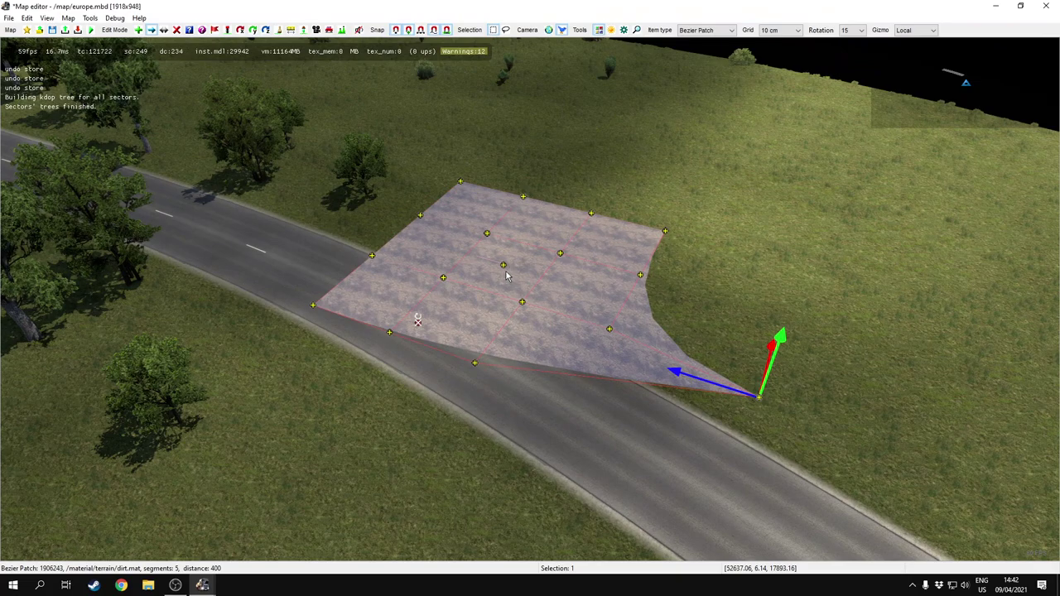
pyautogui.hotkey('ctrl', 'z')
pyautogui.click(596, 415)
pyautogui.moveTo(502, 266); pyautogui.dragTo(637, 179)
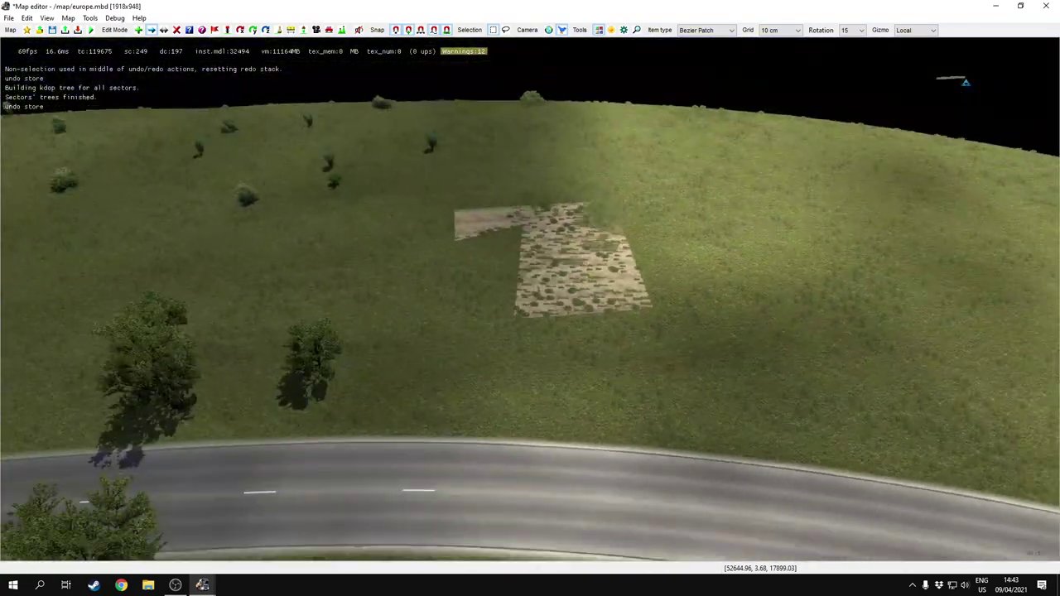
# Select the row of patch nodes nearest the road and stretch that edge toward the road
pyautogui.moveTo(419, 301); pyautogui.dragTo(729, 369)
pyautogui.moveTo(532, 279); pyautogui.dragTo(577, 328)
pyautogui.moveTo(448, 302); pyautogui.dragTo(719, 389)
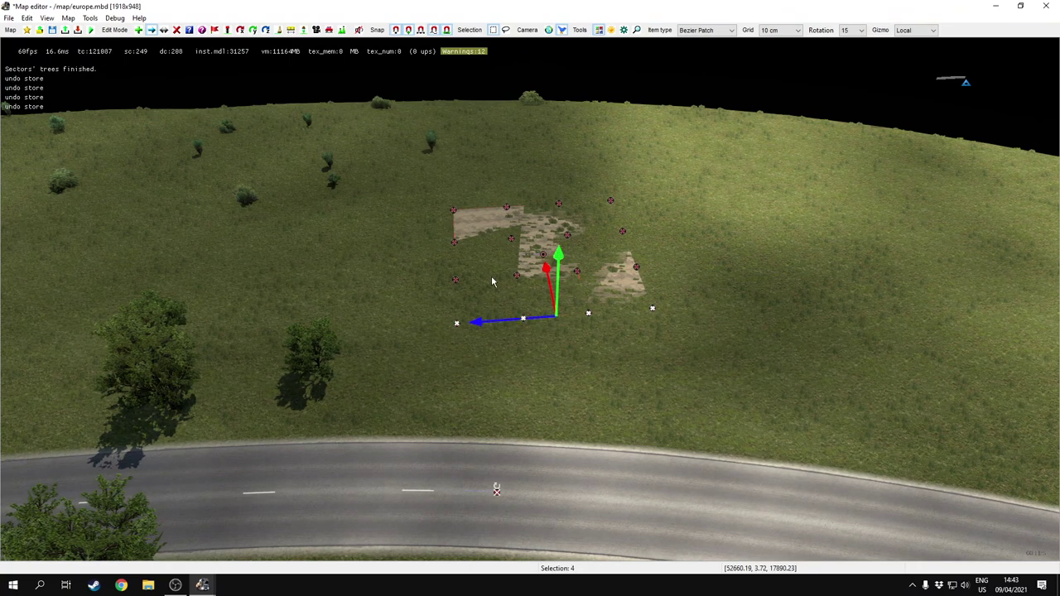
pyautogui.moveTo(546, 293); pyautogui.dragTo(560, 363)
# Select the outer column of patch nodes and widen the patch parallel to the road
pyautogui.click(731, 279)
pyautogui.moveTo(602, 166); pyautogui.dragTo(793, 464)
pyautogui.moveTo(565, 282); pyautogui.dragTo(668, 296)
pyautogui.click(641, 345)
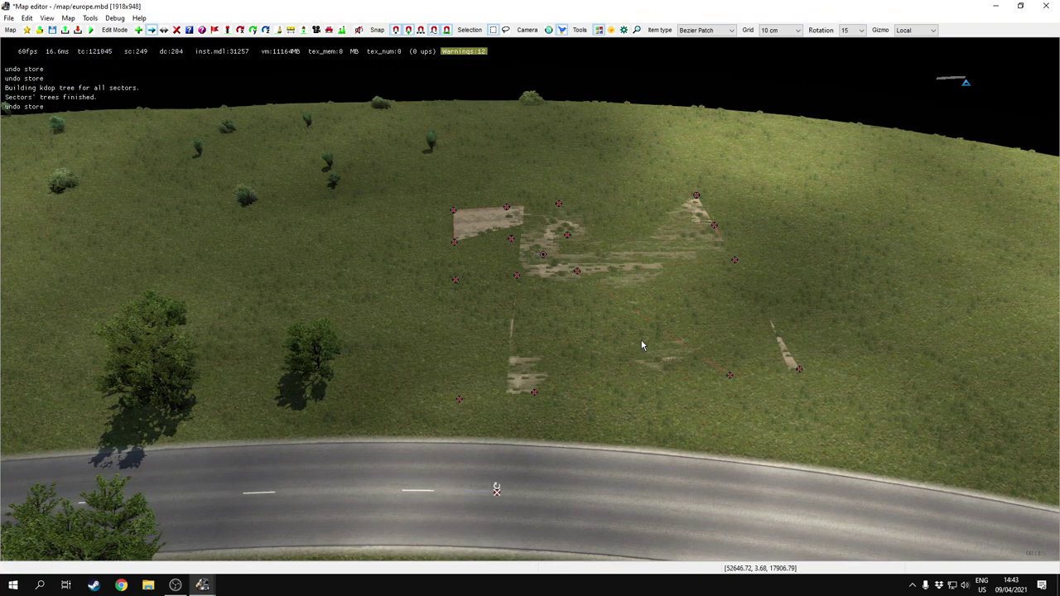
# Select the four inner control nodes of the patch and raise them to form a mound
pyautogui.click(579, 273)
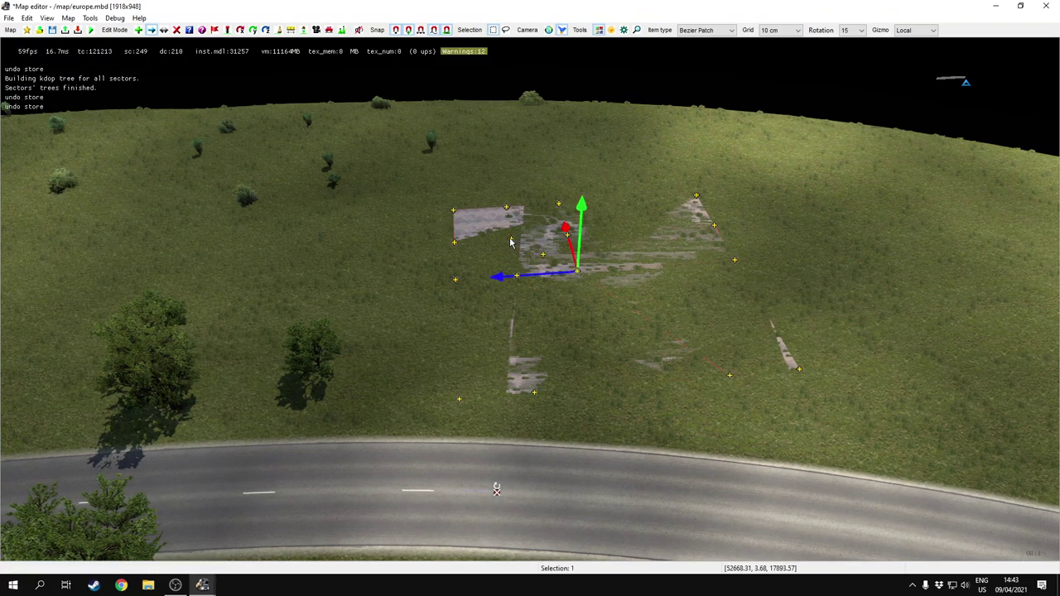
pyautogui.keyDown('ctrl'); pyautogui.click(511, 239); pyautogui.keyUp('ctrl')
pyautogui.keyDown('ctrl'); pyautogui.click(515, 275); pyautogui.keyUp('ctrl')
pyautogui.keyDown('ctrl'); pyautogui.click(568, 236); pyautogui.keyUp('ctrl')
pyautogui.moveTo(544, 193); pyautogui.dragTo(615, 140)
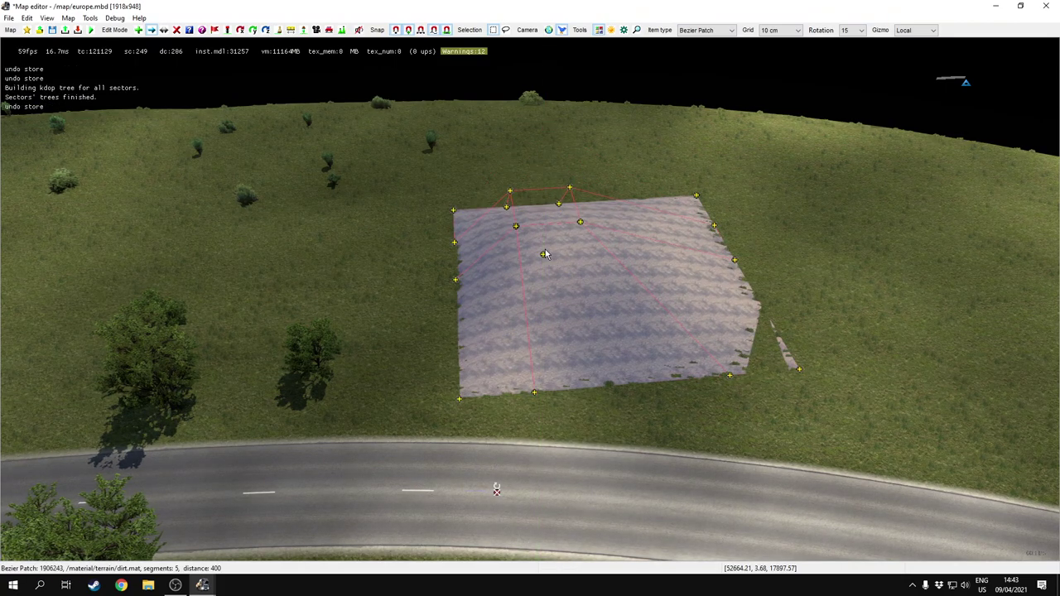
# Open the bezier patch's properties and change its material from dirt to grass_green_main_sfr.mat
pyautogui.doubleClick(544, 254)
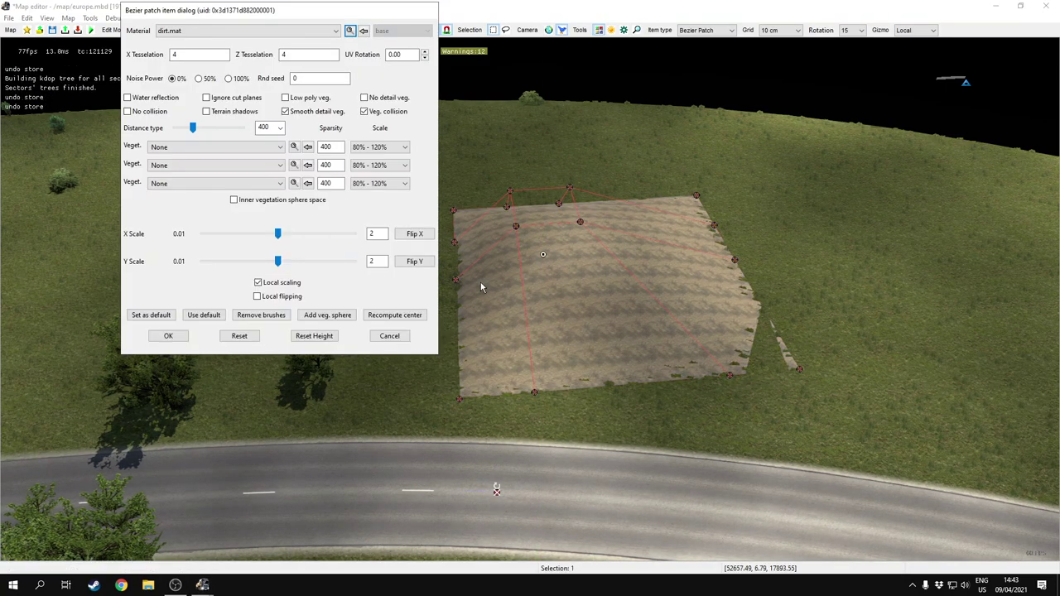
pyautogui.click(196, 34)
pyautogui.moveTo(336, 91); pyautogui.dragTo(353, 223)
pyautogui.scroll(15, 265, 173)
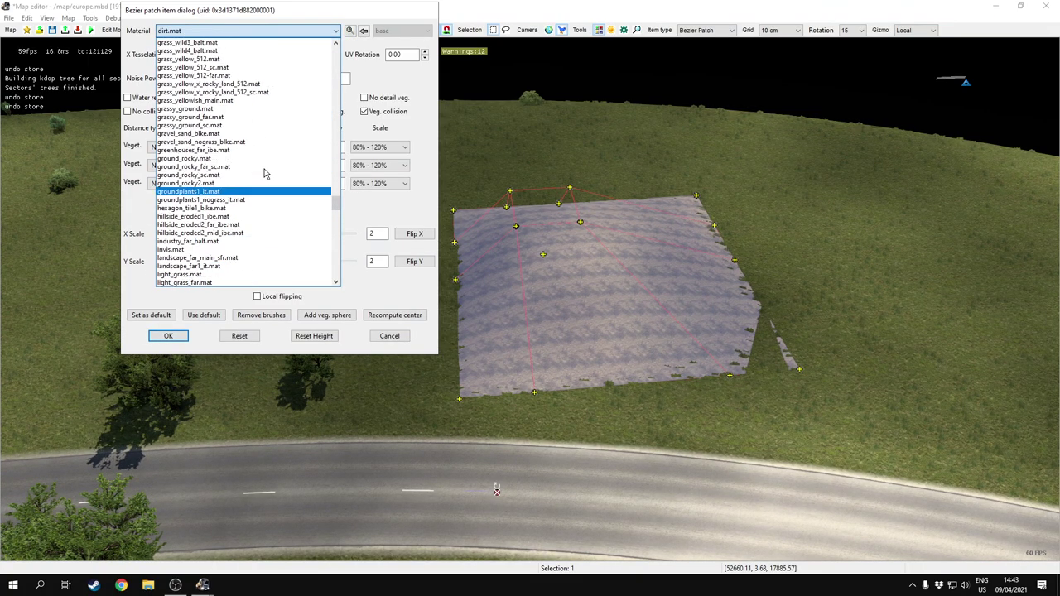
pyautogui.scroll(20, 264, 173)
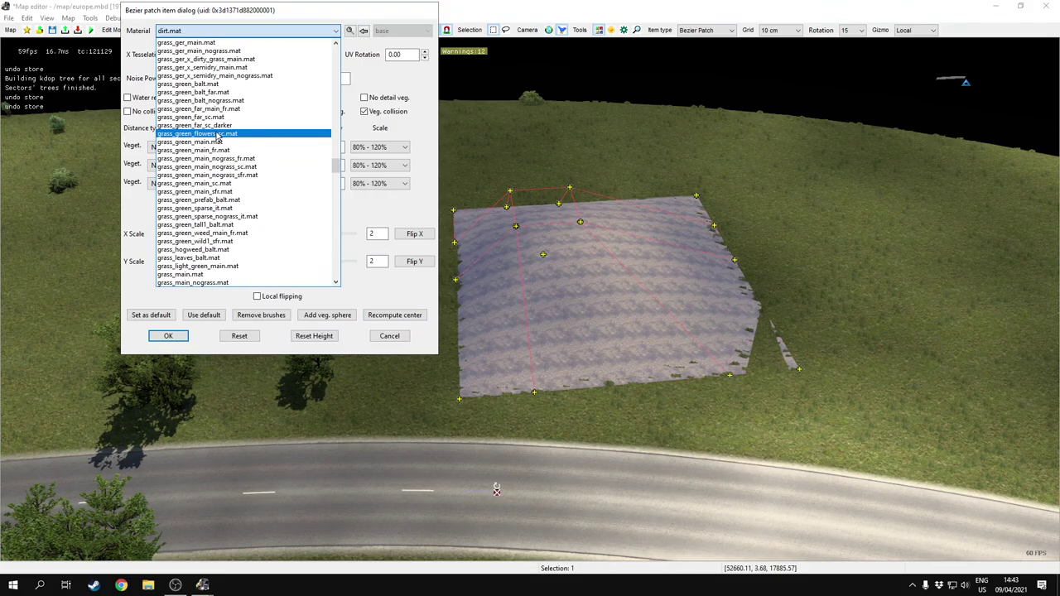
pyautogui.click(231, 194)
pyautogui.moveTo(542, 254); pyautogui.dragTo(602, 272, button='right')
pyautogui.moveTo(530, 299)
pyautogui.mouseDown(button='right')
pyautogui.moveTo(530, 286)
pyautogui.moveTo(530, 299)
pyautogui.mouseUp(button='right')
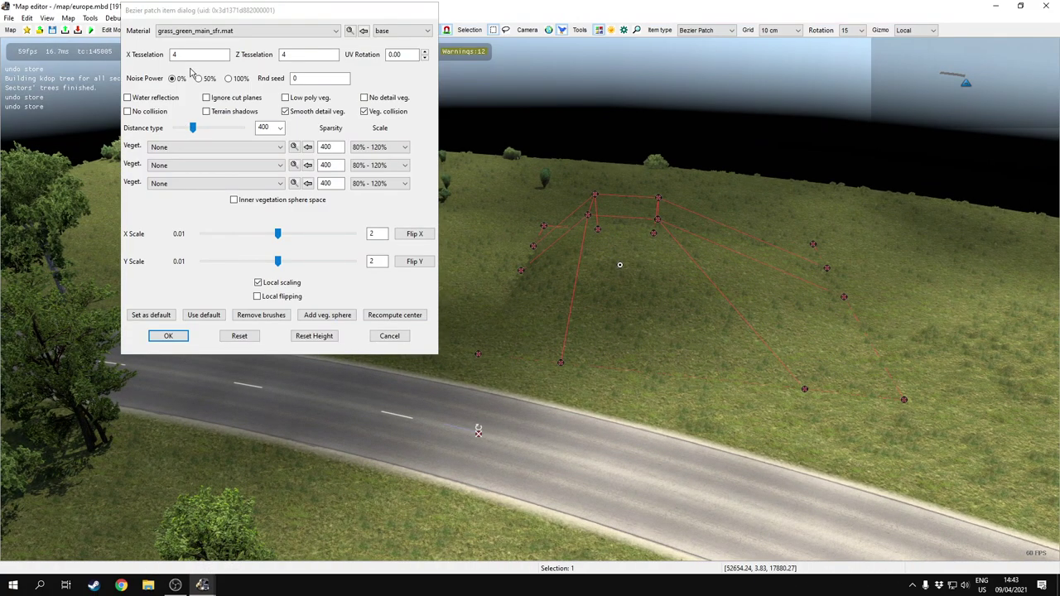
# Try 100% noise power and the no detail vegetation option on the patch, restoring each setting after the test
pyautogui.click(228, 77)
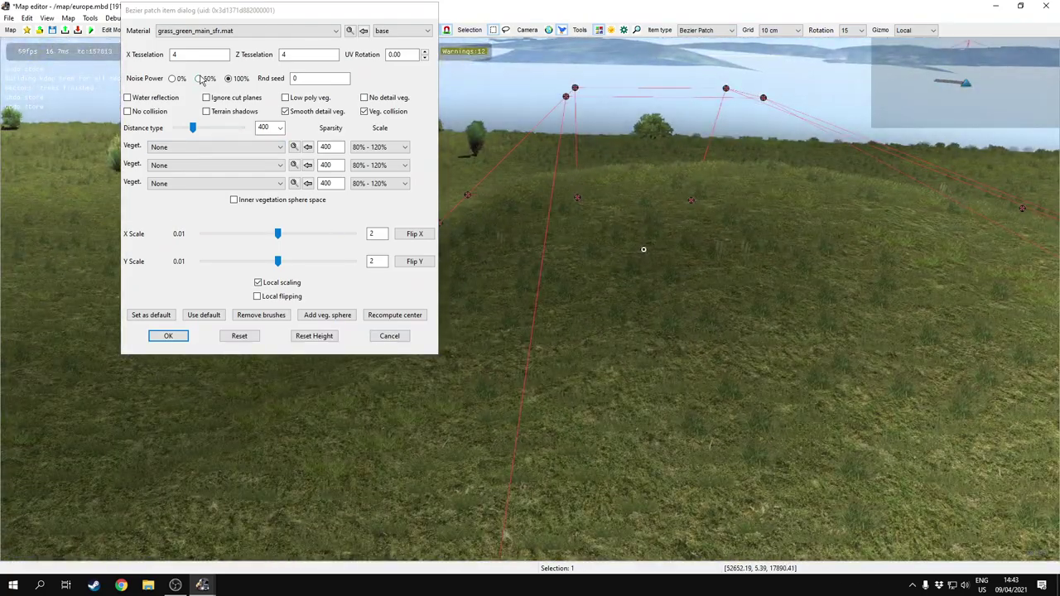
pyautogui.click(175, 79)
pyautogui.moveTo(568, 436); pyautogui.dragTo(114, 235, button='middle')
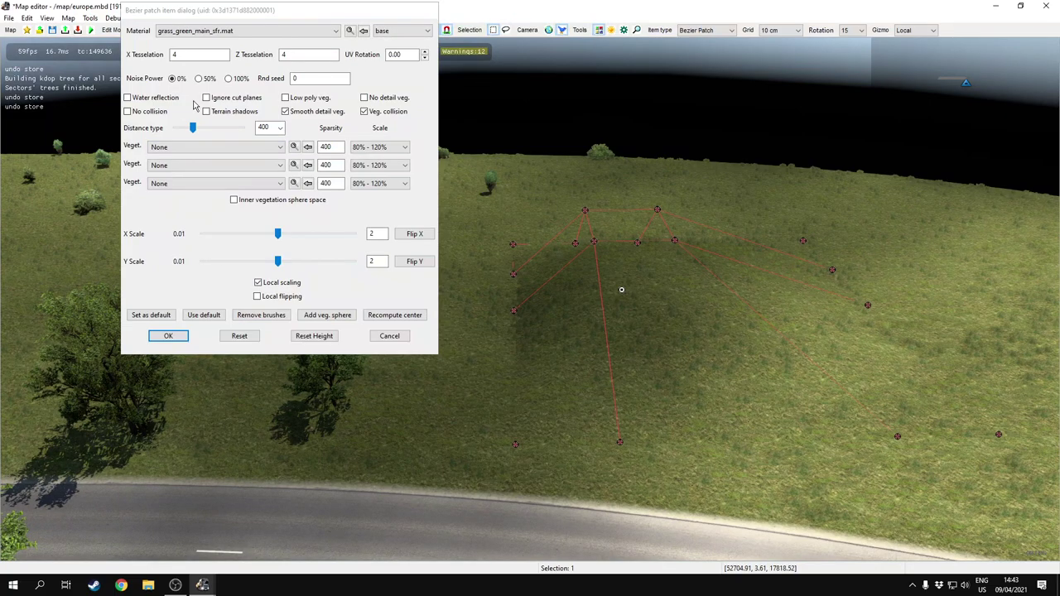
pyautogui.click(389, 99)
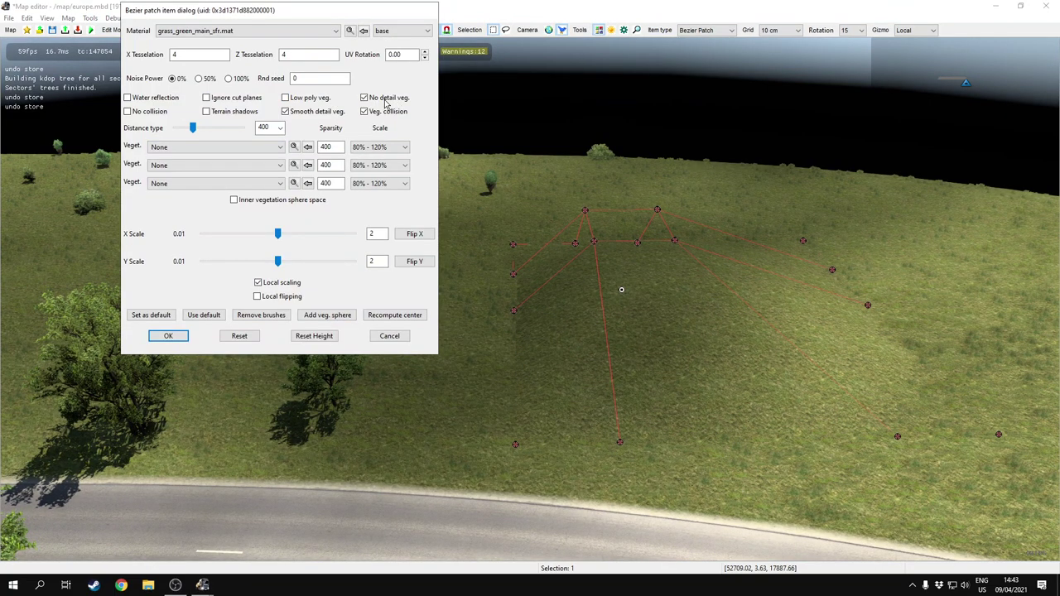
pyautogui.click(386, 100)
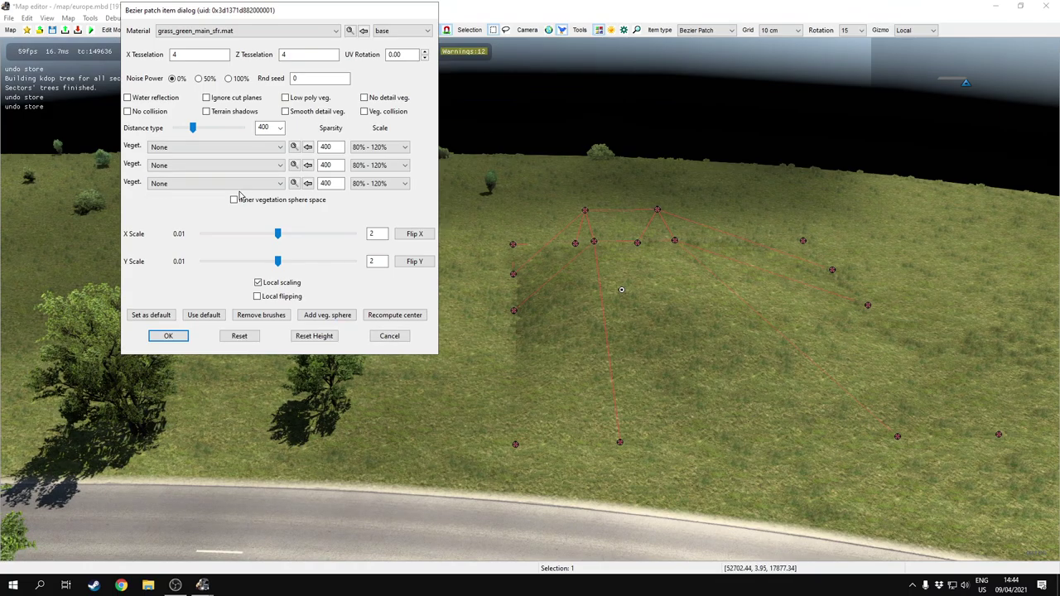
# Scale the patch down slightly in X and Y and assign blke - city trees as its first vegetation
pyautogui.moveTo(279, 235)
pyautogui.mouseDown()
pyautogui.moveTo(311, 233)
pyautogui.moveTo(255, 214)
pyautogui.moveTo(322, 231)
pyautogui.moveTo(271, 222)
pyautogui.mouseUp()
pyautogui.moveTo(279, 261)
pyautogui.mouseDown()
pyautogui.moveTo(372, 268)
pyautogui.moveTo(263, 276)
pyautogui.mouseUp()
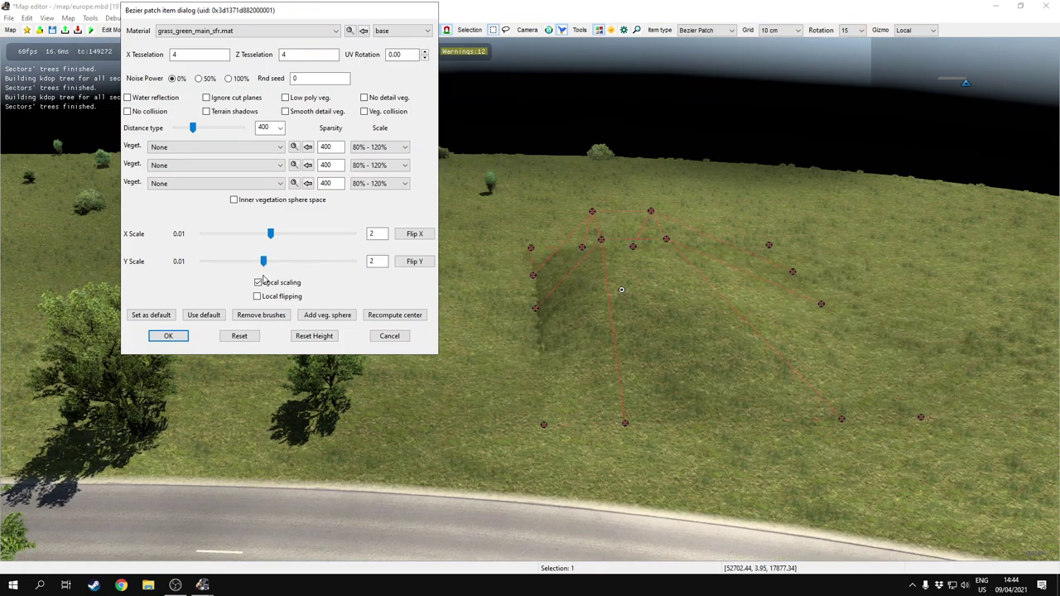
pyautogui.click(177, 147)
pyautogui.moveTo(280, 182); pyautogui.dragTo(243, 203)
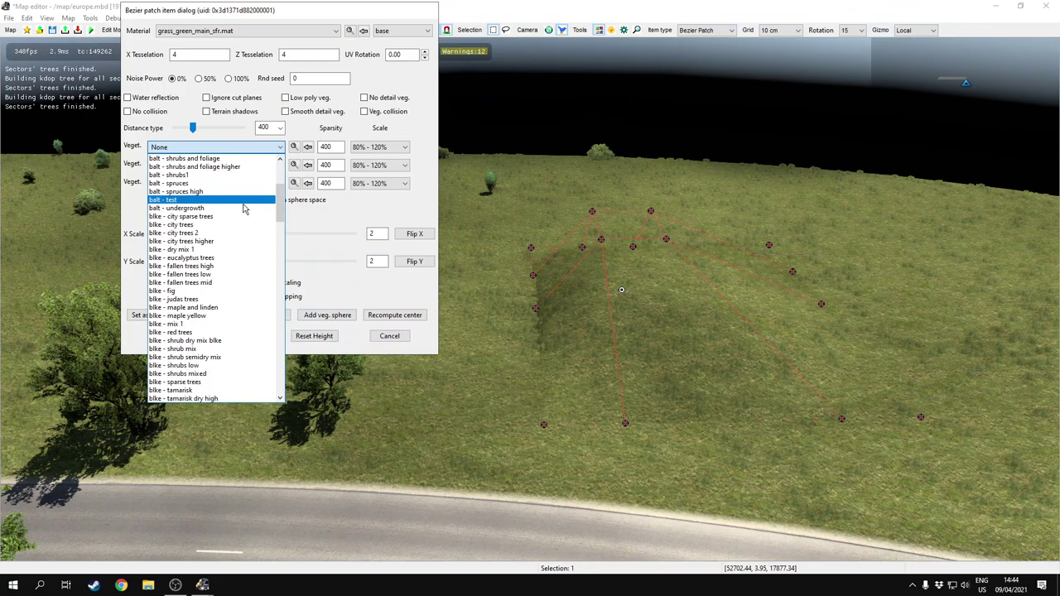
pyautogui.click(203, 225)
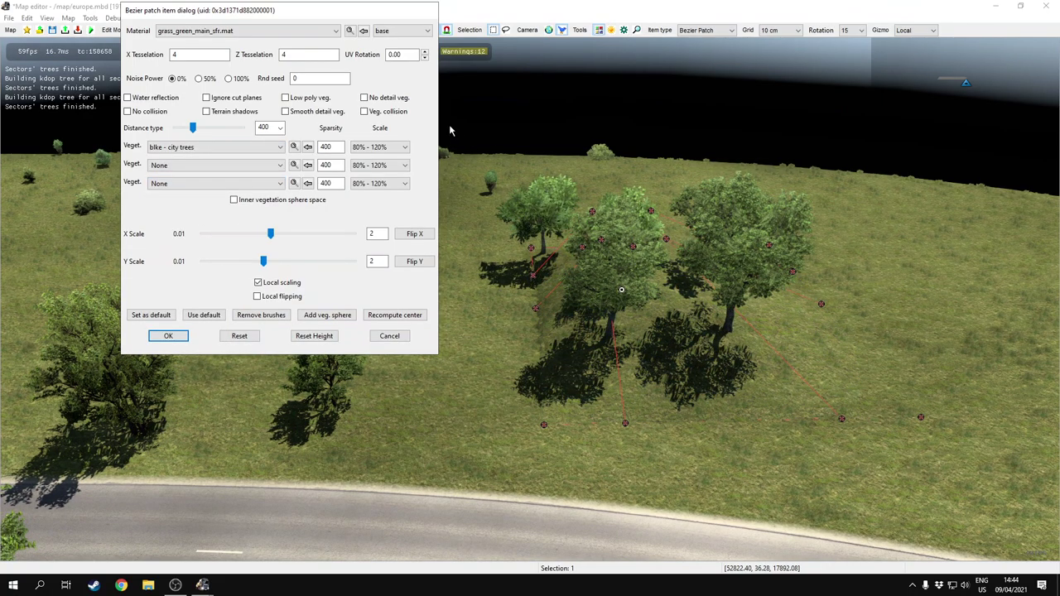
# Test the no detail vegetation and vegetation collision options on the patch with trees, leaving both off
pyautogui.click(365, 97)
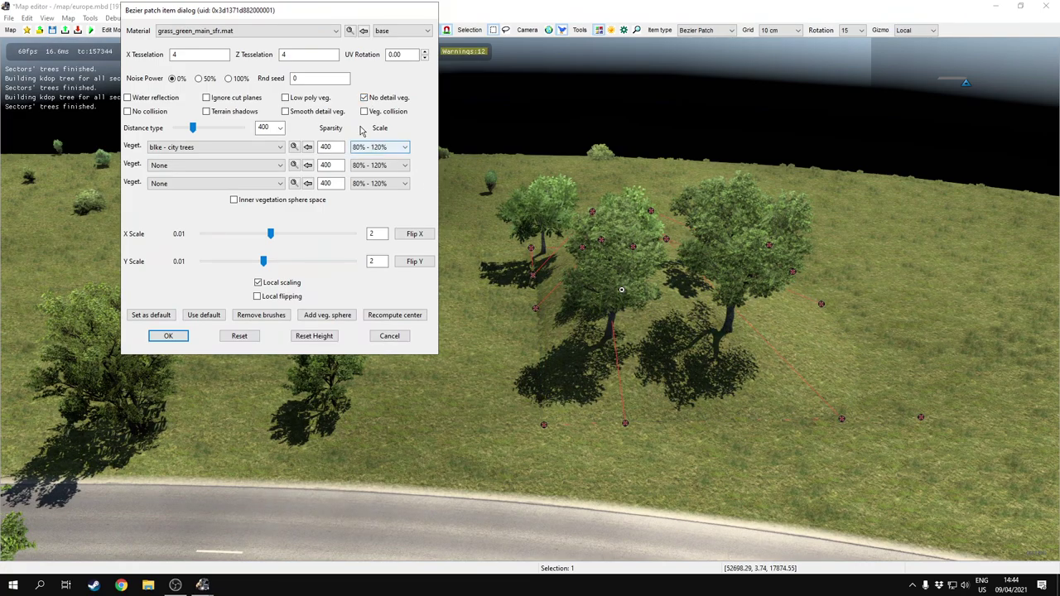
pyautogui.click(369, 100)
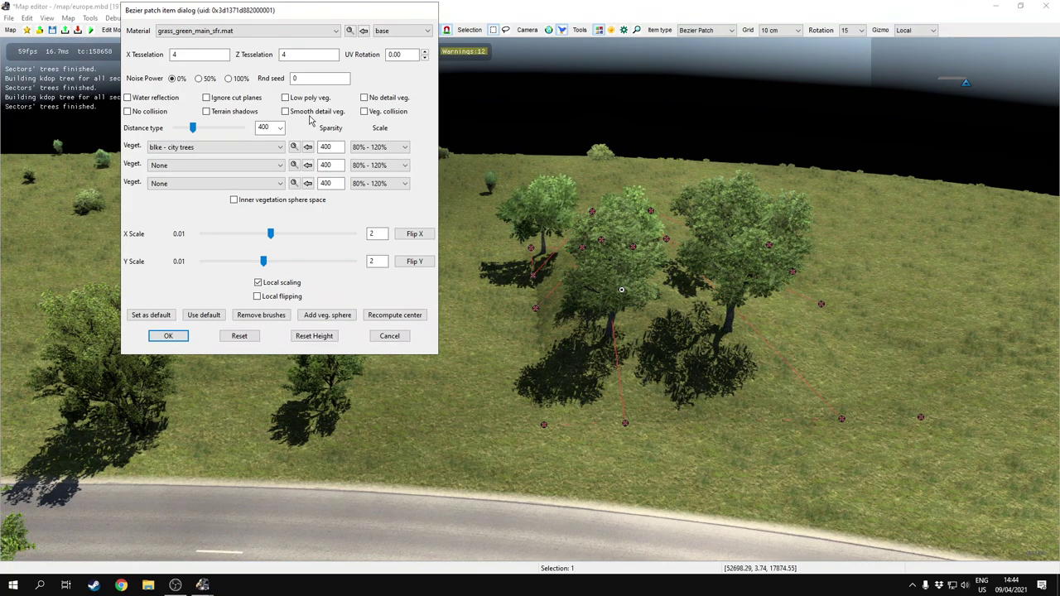
pyautogui.click(374, 114)
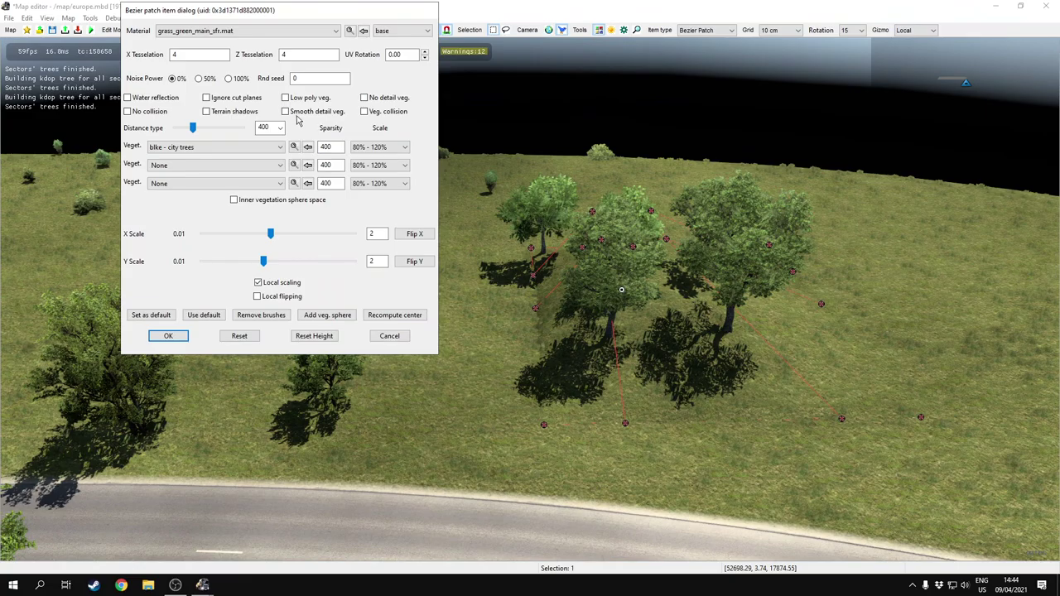
# Compare the patch's trees with and without low poly vegetation, then accept the properties with the option enabled
pyautogui.click(286, 98)
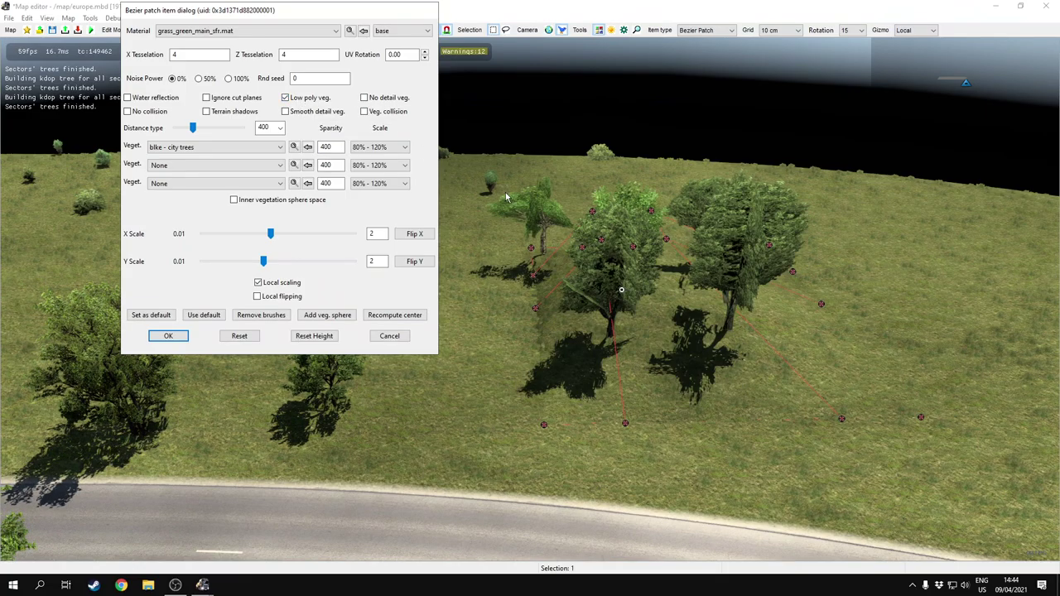
pyautogui.click(320, 99)
pyautogui.moveTo(591, 329); pyautogui.dragTo(561, 275, button='right')
pyautogui.click(306, 101)
pyautogui.scroll(5, 562, 275)
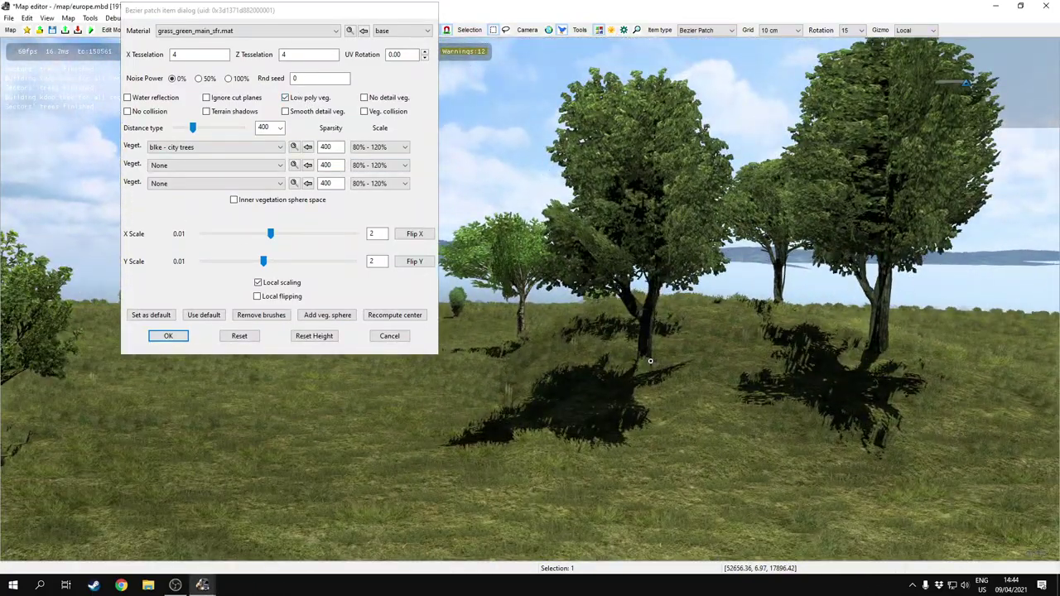
pyautogui.scroll(-5, 527, 432)
pyautogui.moveTo(528, 431); pyautogui.dragTo(526, 493, button='right')
pyautogui.click(168, 335)
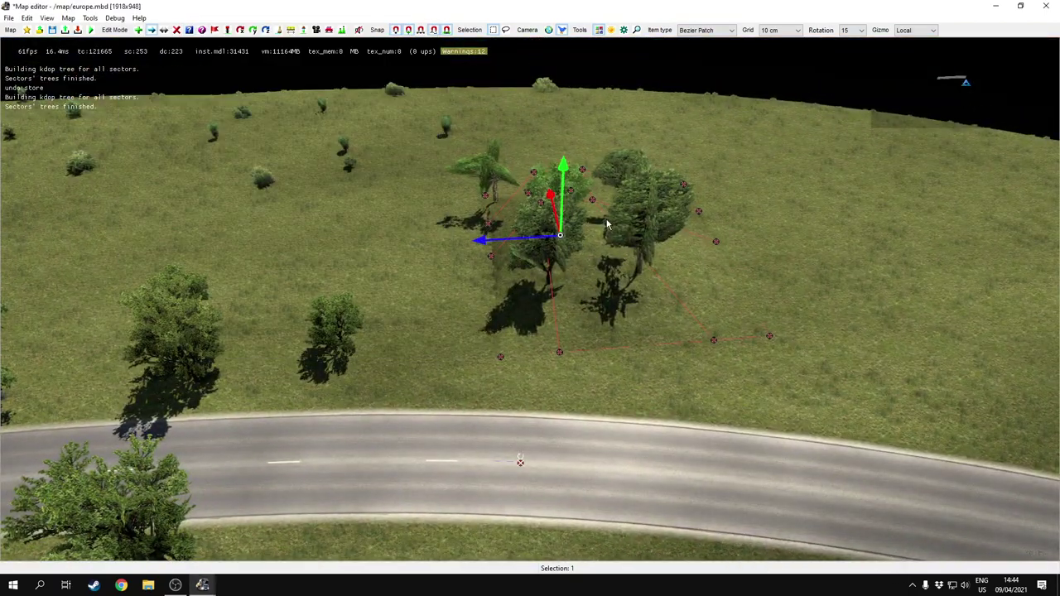
# Move the patch farther from the road and compare its trees with low poly vegetation off and on, discarding the dialog changes
pyautogui.moveTo(554, 215); pyautogui.dragTo(506, 49)
pyautogui.moveTo(507, 49); pyautogui.dragTo(530, 299, button='right')
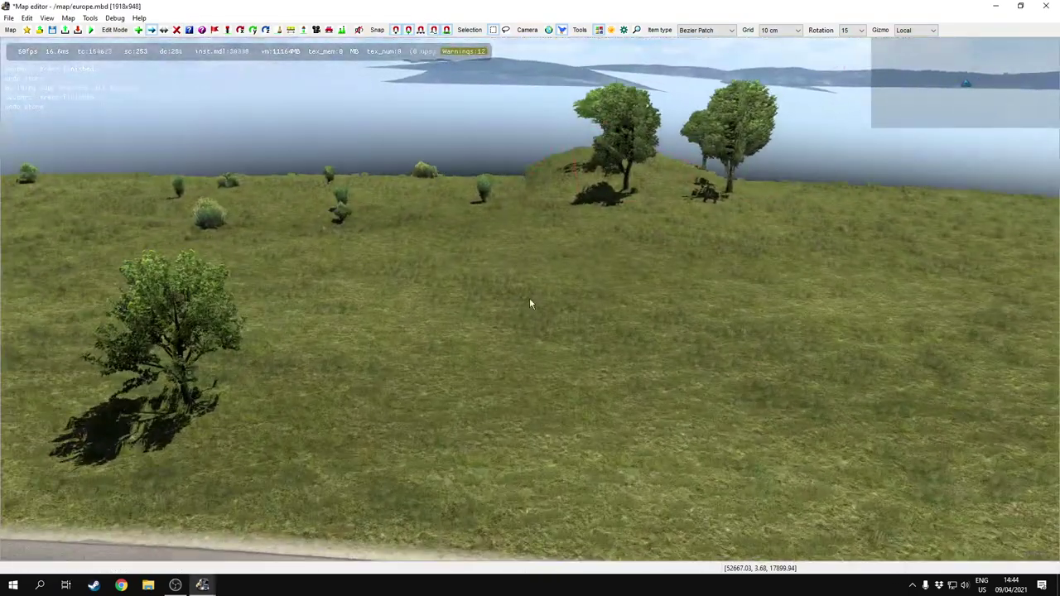
pyautogui.doubleClick(586, 179)
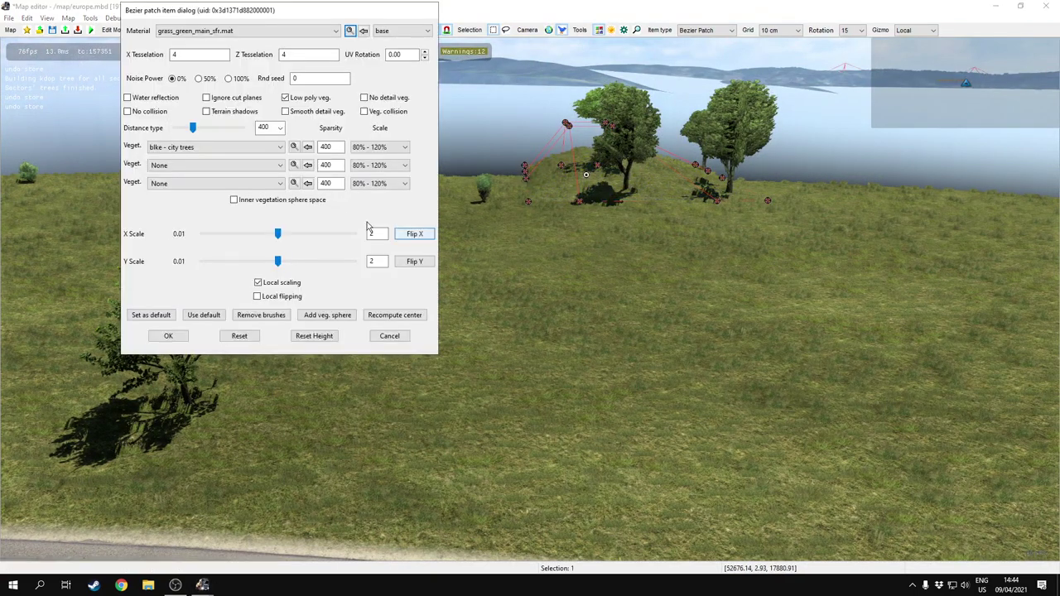
pyautogui.click(291, 99)
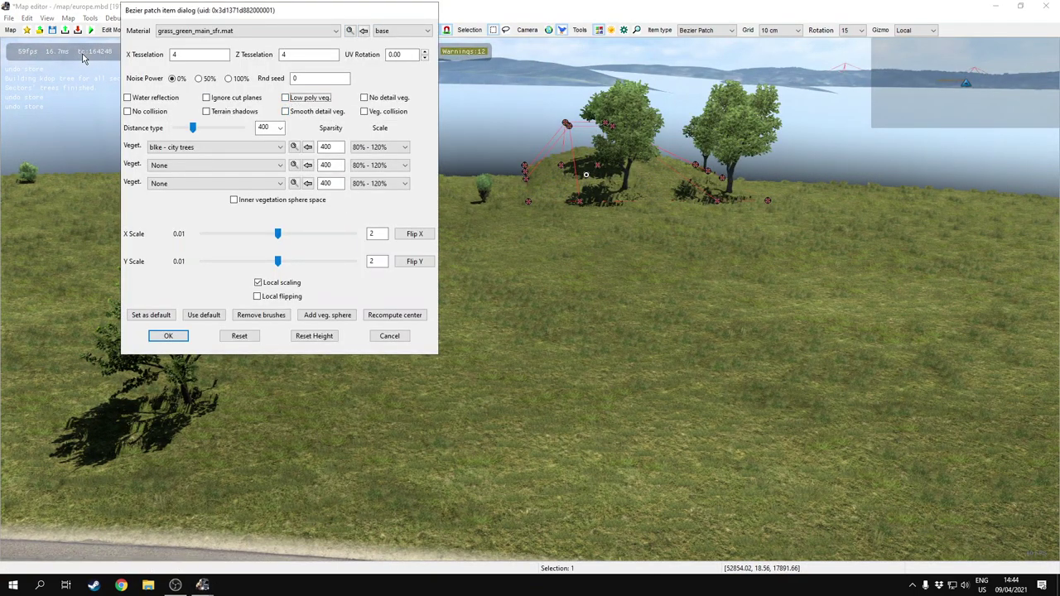
pyautogui.click(286, 98)
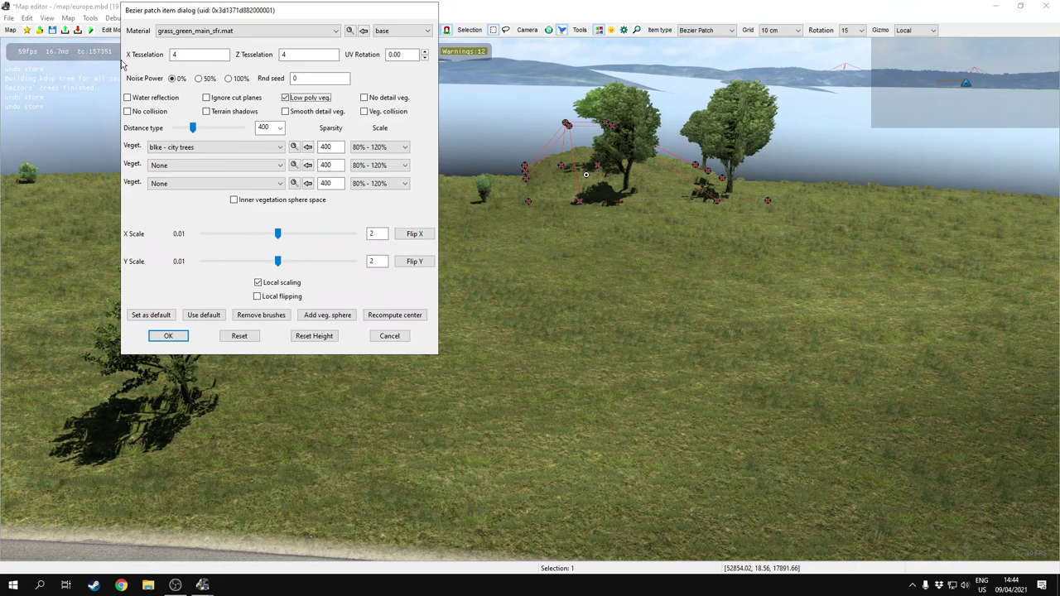
pyautogui.click(390, 336)
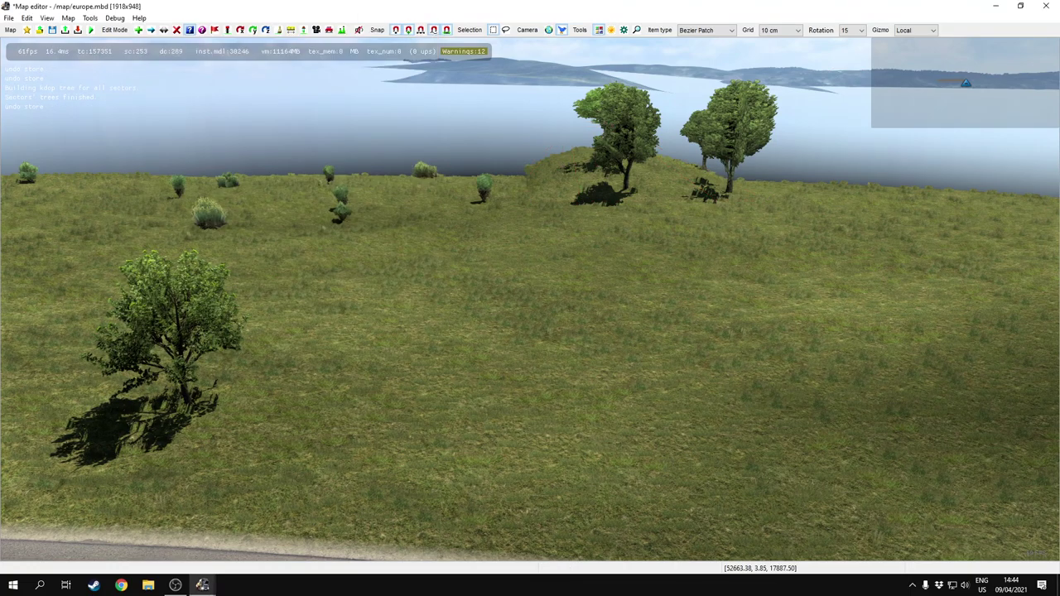
# Delete the bezier patch from the grass beyond the road
pyautogui.scroll(-2, 586, 254)
pyautogui.press('d')
pyautogui.click(577, 203)
pyautogui.moveTo(577, 203); pyautogui.dragTo(571, 273, button='right')
# Set the item type to Buildings and place a strip of pavement 3m b blke on the grass beside the road
pyautogui.click(717, 31)
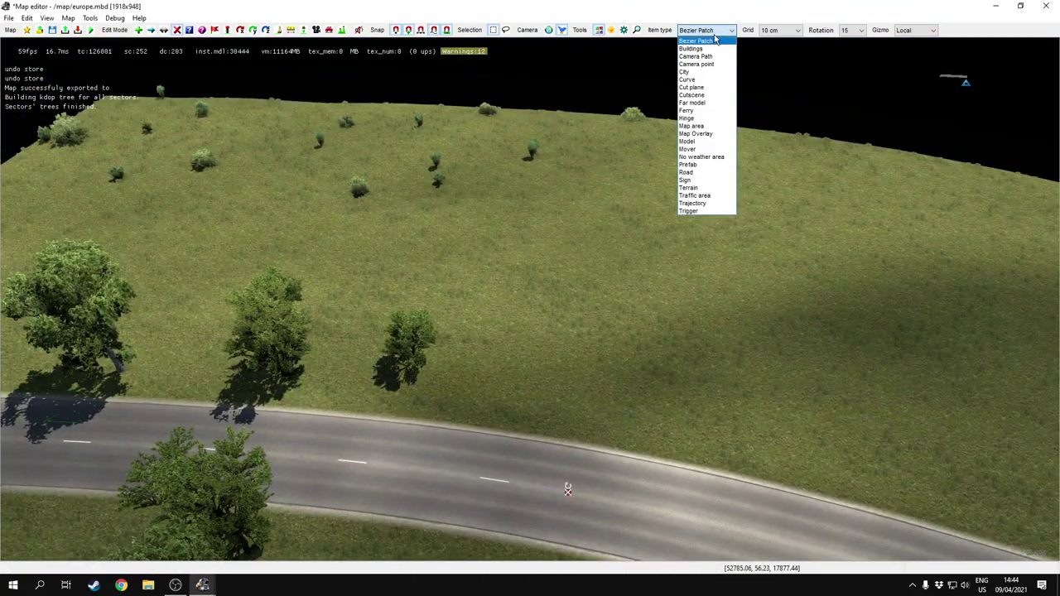
pyautogui.click(704, 48)
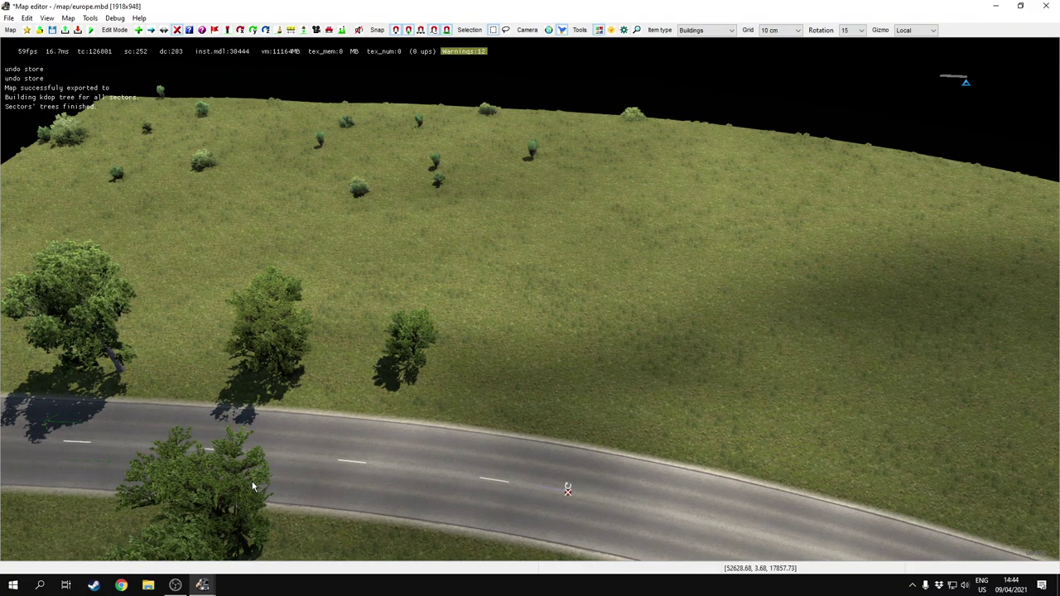
pyautogui.click(201, 31)
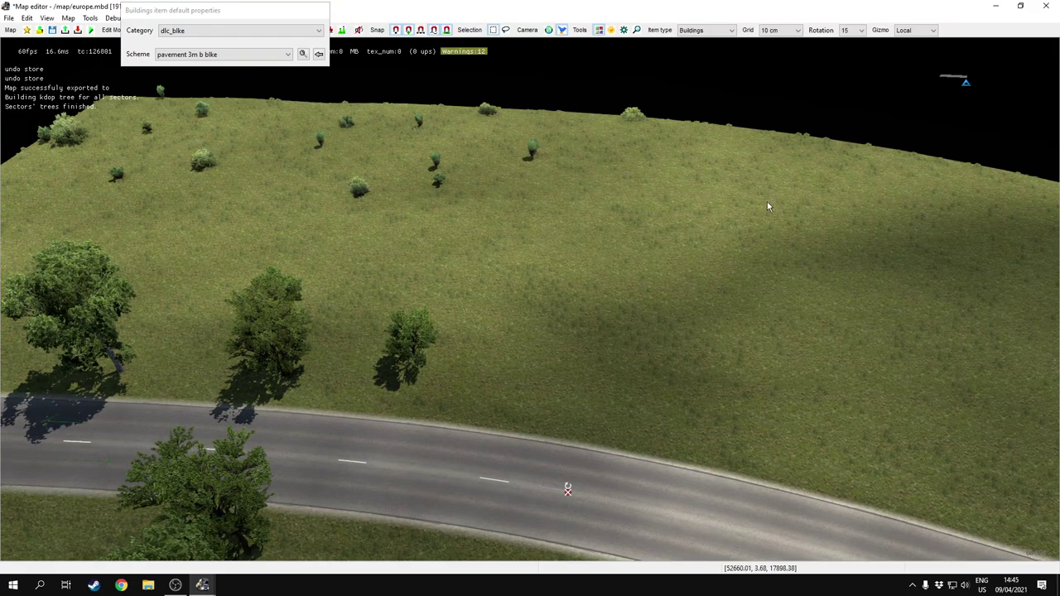
pyautogui.moveTo(500, 334)
pyautogui.mouseDown(button='right')
pyautogui.moveTo(554, 406)
pyautogui.moveTo(587, 356)
pyautogui.moveTo(597, 406)
pyautogui.moveTo(846, 282)
pyautogui.mouseUp(button='right')
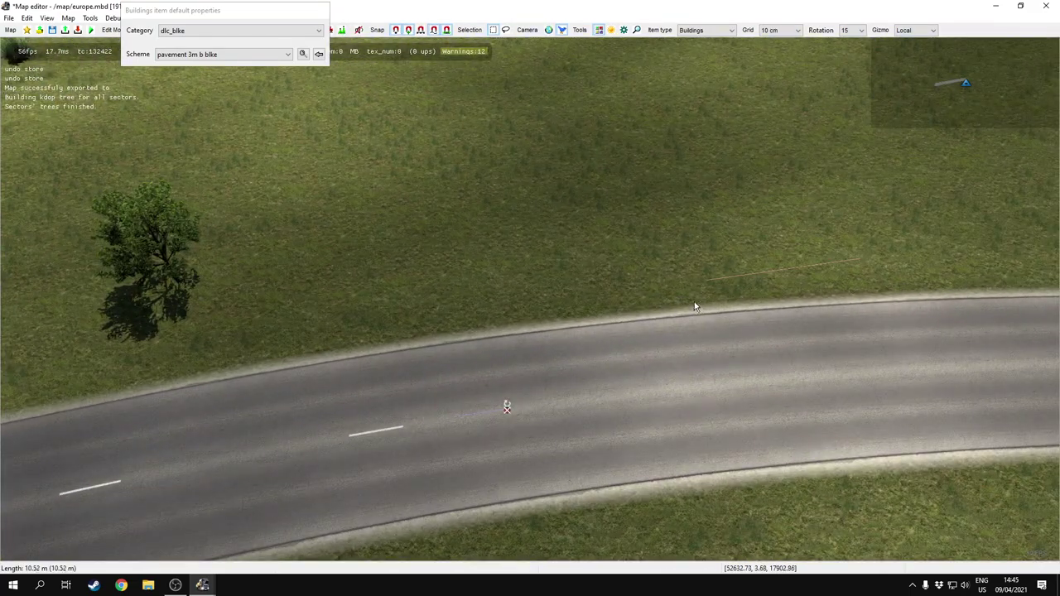
pyautogui.click(675, 284)
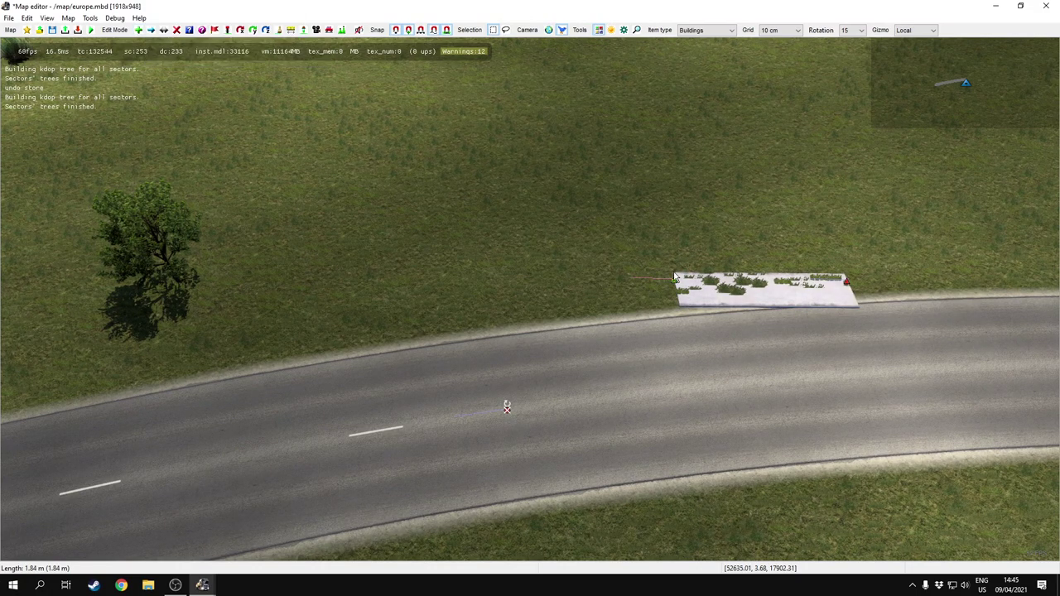
# Move both end nodes of the pavement strip onto the road and stretch the strip along the lane
pyautogui.press('m')
pyautogui.moveTo(674, 279); pyautogui.dragTo(638, 354)
pyautogui.click(709, 337)
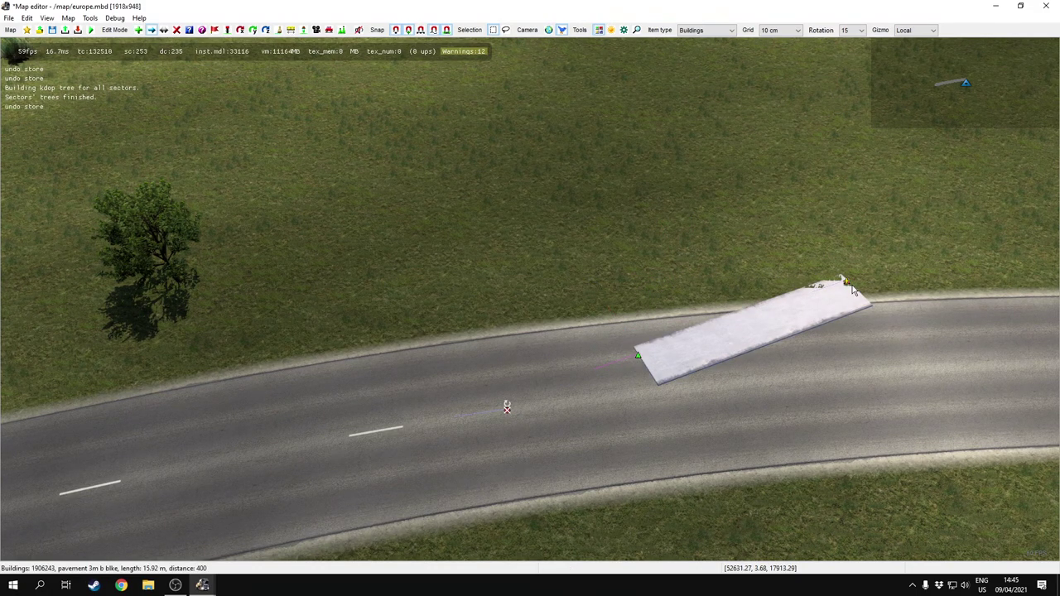
pyautogui.moveTo(848, 283); pyautogui.dragTo(872, 328)
pyautogui.moveTo(638, 354); pyautogui.dragTo(510, 379)
pyautogui.click(562, 365)
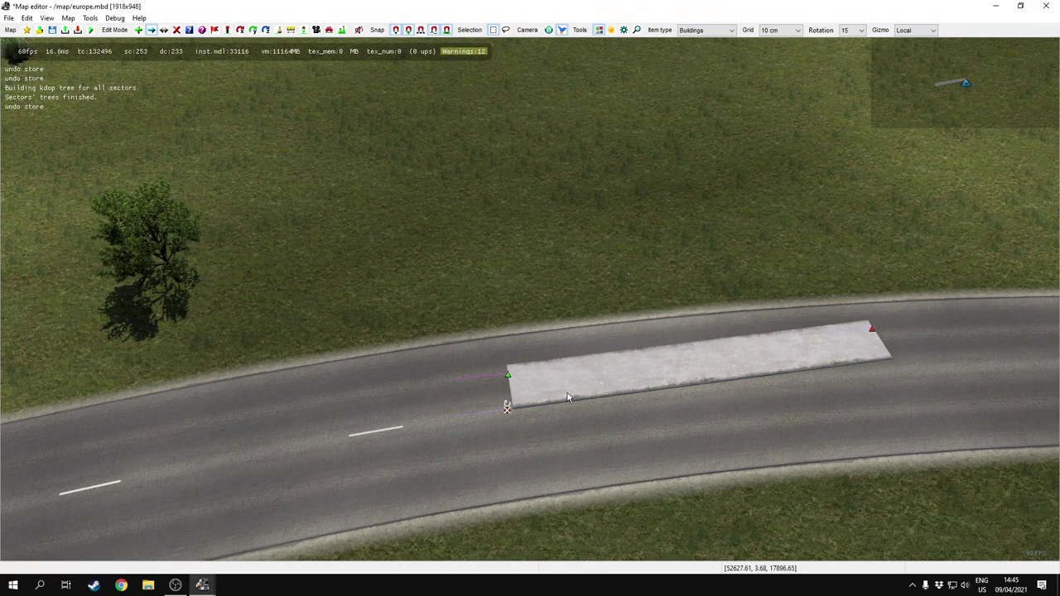
pyautogui.moveTo(511, 378); pyautogui.dragTo(434, 364)
pyautogui.click(435, 364)
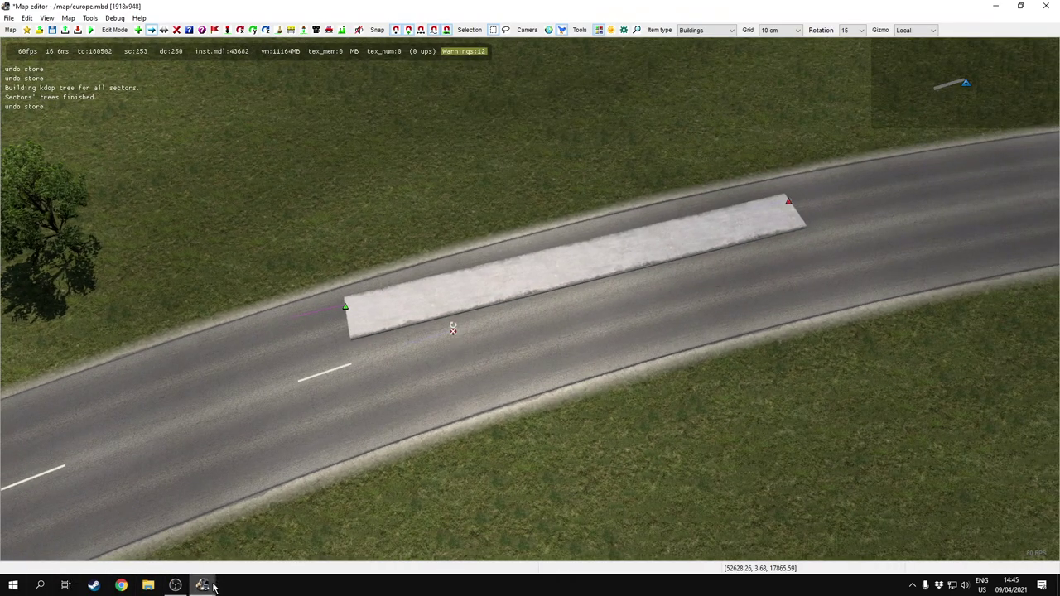
# Switch to the Content browser and list the Building type assets
pyautogui.click(208, 586)
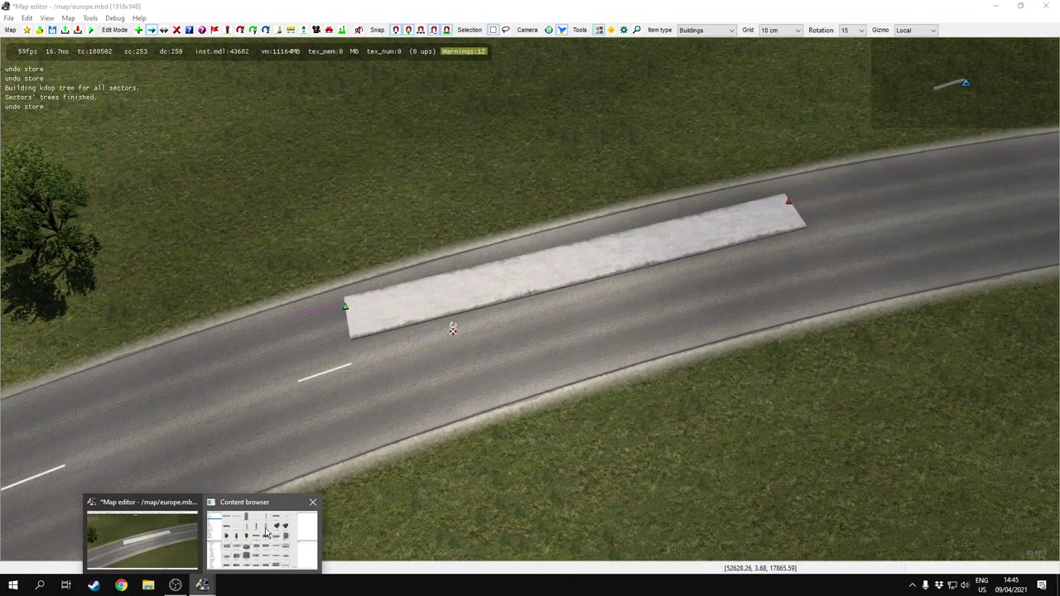
pyautogui.click(263, 539)
pyautogui.click(15, 47)
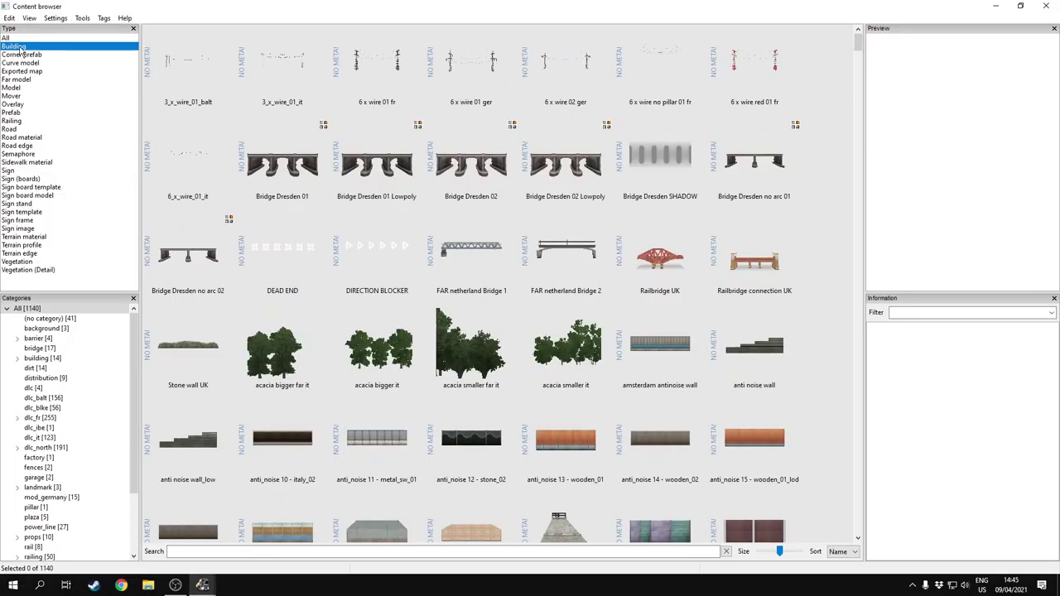
pyautogui.click(372, 257)
pyautogui.click(830, 226)
# Insert the acacia smaller far it asset into the map and place its row of trees diagonally across the road
pyautogui.click(439, 373)
pyautogui.rightClick(478, 336)
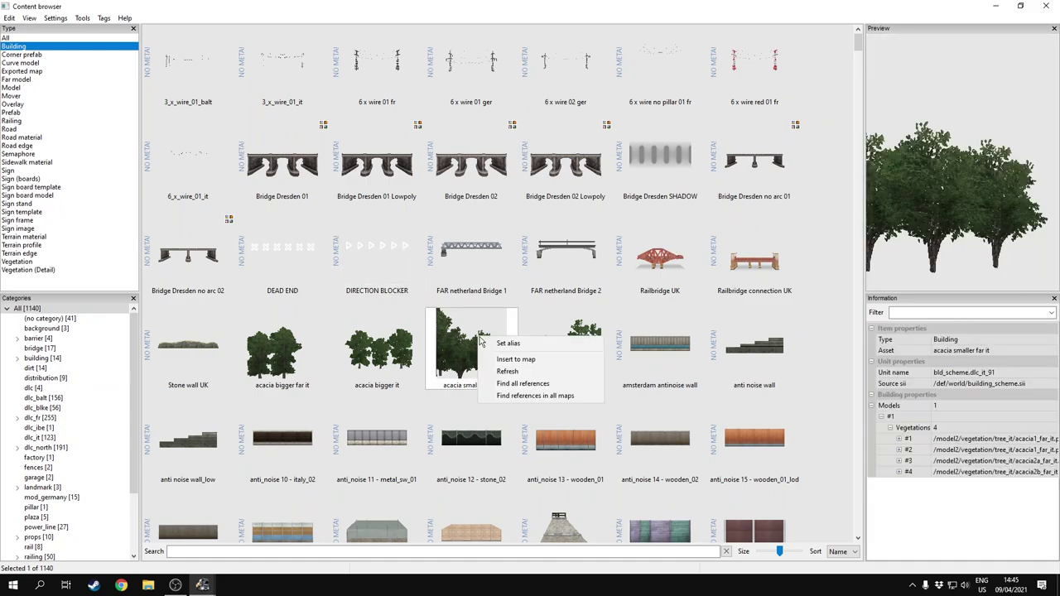
pyautogui.click(512, 358)
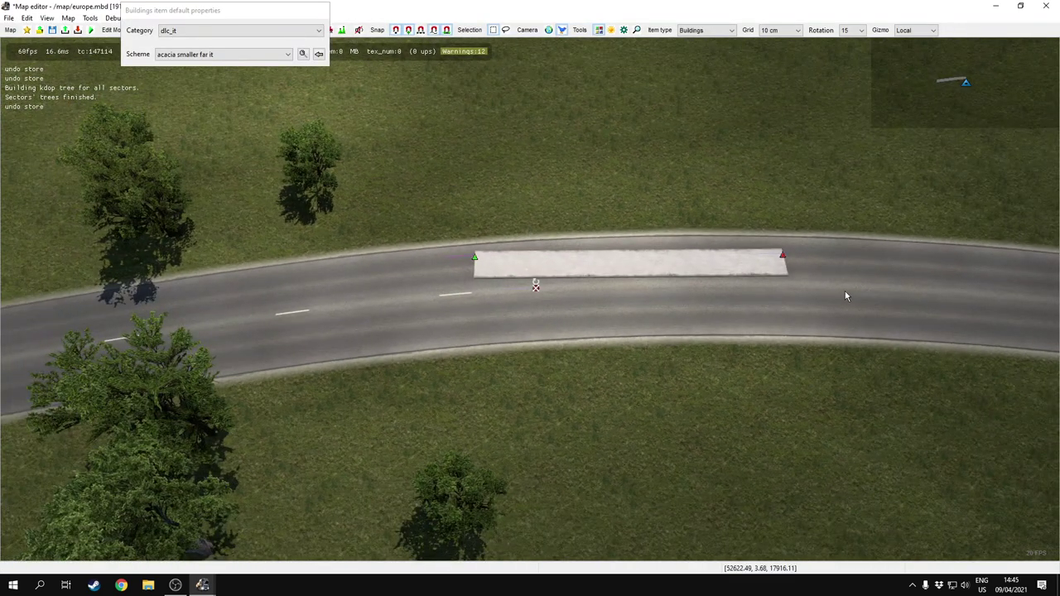
pyautogui.click(845, 290)
pyautogui.click(592, 335)
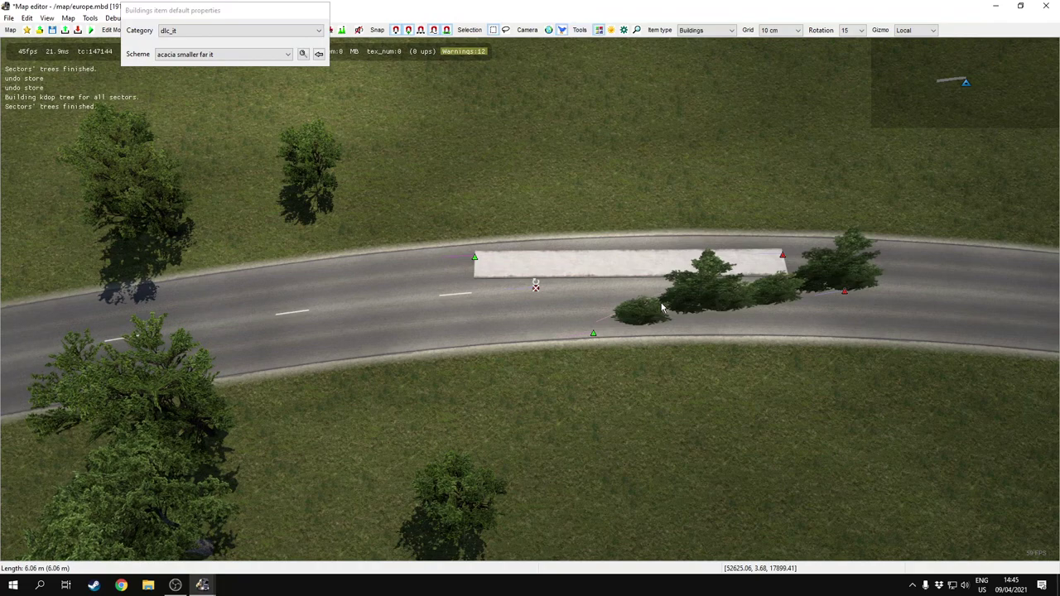
# Move the start node of the acacia row farther along the road and delete the row
pyautogui.click(593, 335)
pyautogui.press('v')
pyautogui.moveTo(593, 335); pyautogui.dragTo(321, 323)
pyautogui.press('d')
pyautogui.click(846, 294)
# Insert the barrier column 01 ro blke building asset and place a row about 40 m long beside the lower road edge
pyautogui.click(212, 585)
pyautogui.click(250, 553)
pyautogui.scroll(-10, 435, 350)
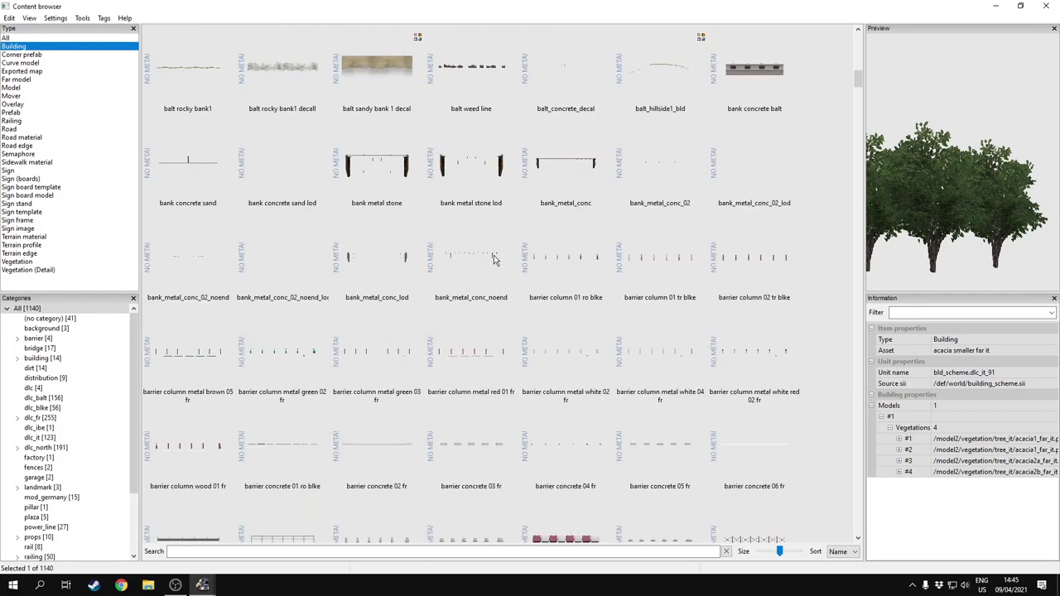
pyautogui.rightClick(586, 246)
pyautogui.click(608, 267)
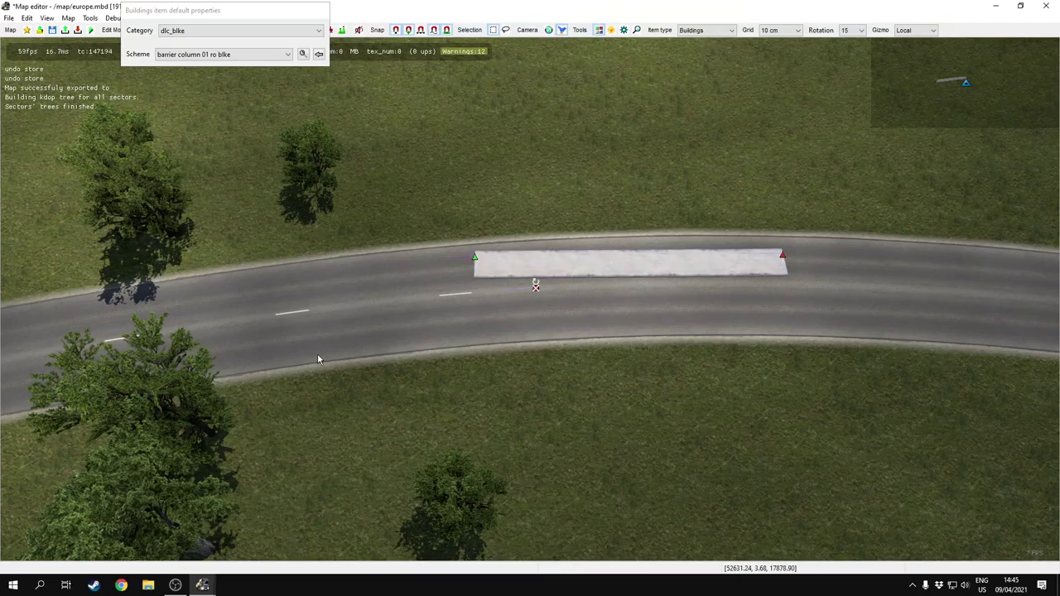
pyautogui.click(762, 313)
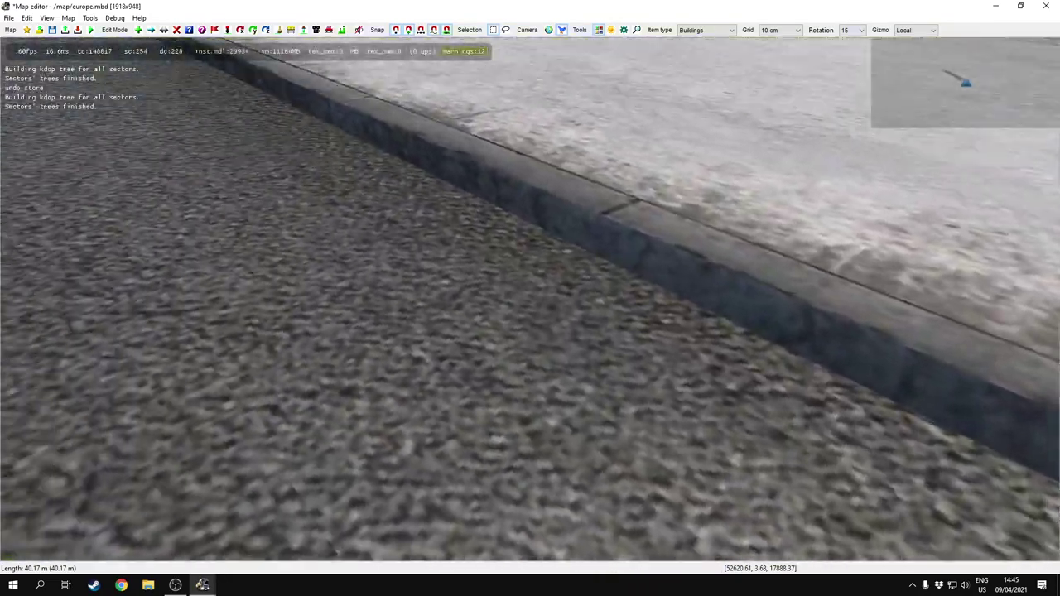
# Inspect the row of barrier columns up close and delete it from the road edge
pyautogui.scroll(-4, 530, 299)
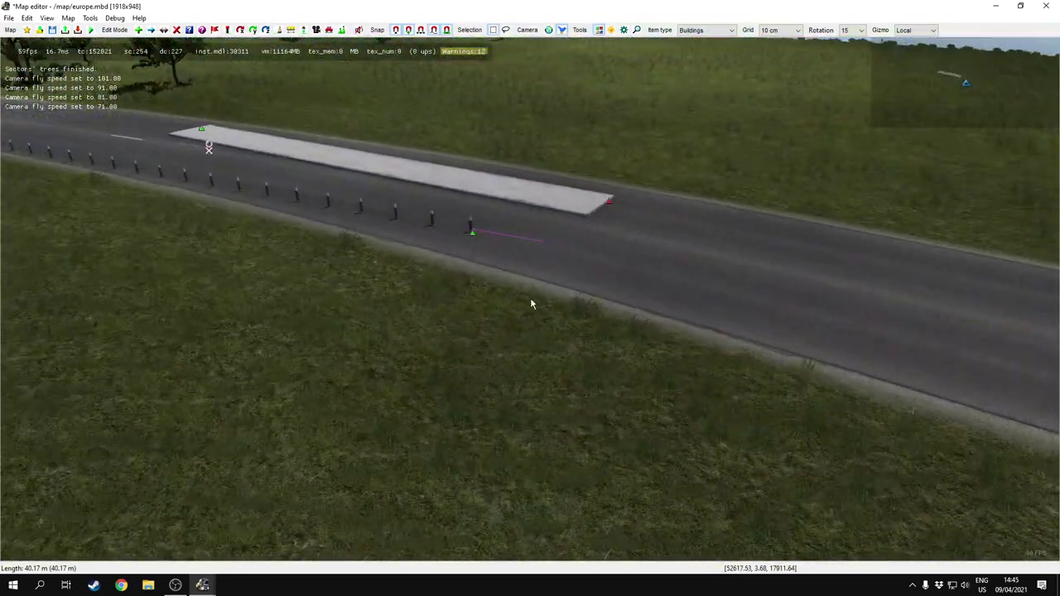
pyautogui.moveTo(90, 107); pyautogui.dragTo(260, 554, button='right')
pyautogui.click(475, 290)
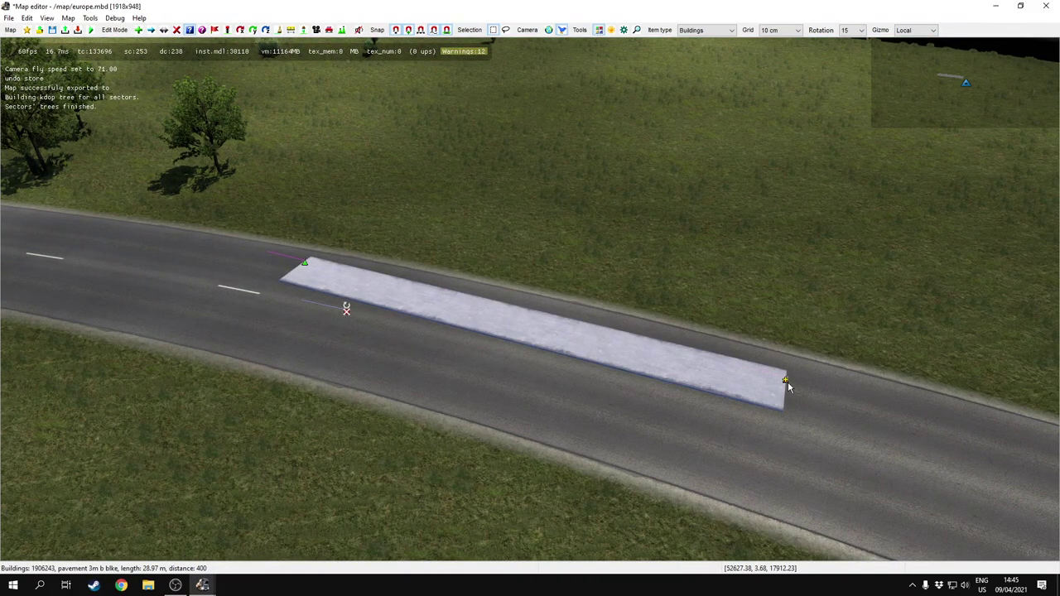
# Open the pavement strip's properties, try the dlc_balt category, and return to dlc_blke with the pavement 3m b blke scheme
pyautogui.click(787, 382)
pyautogui.click(172, 46)
pyautogui.click(172, 35)
pyautogui.click(147, 45)
pyautogui.click(163, 73)
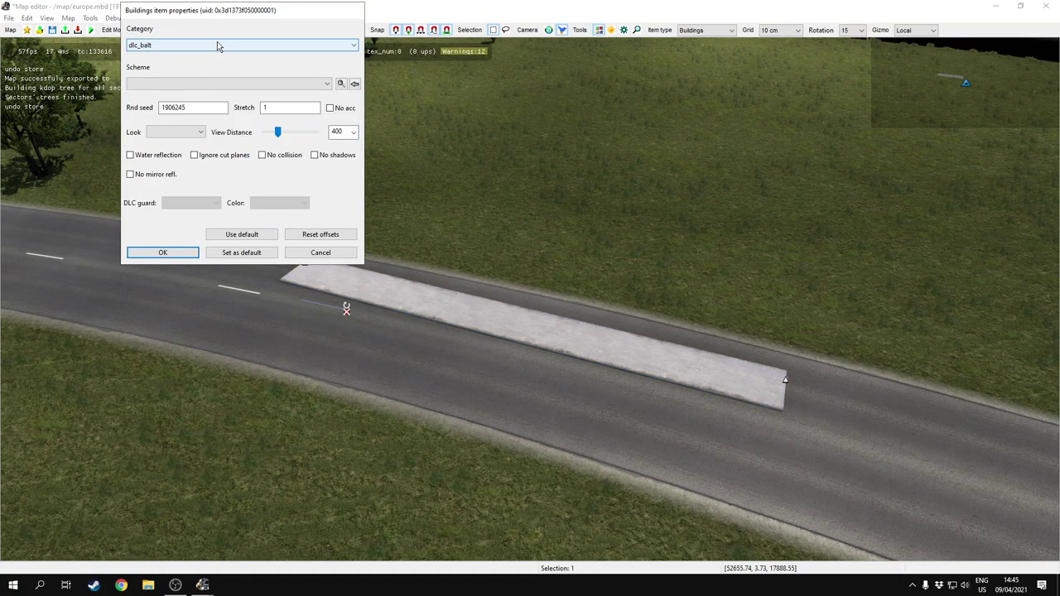
pyautogui.click(246, 48)
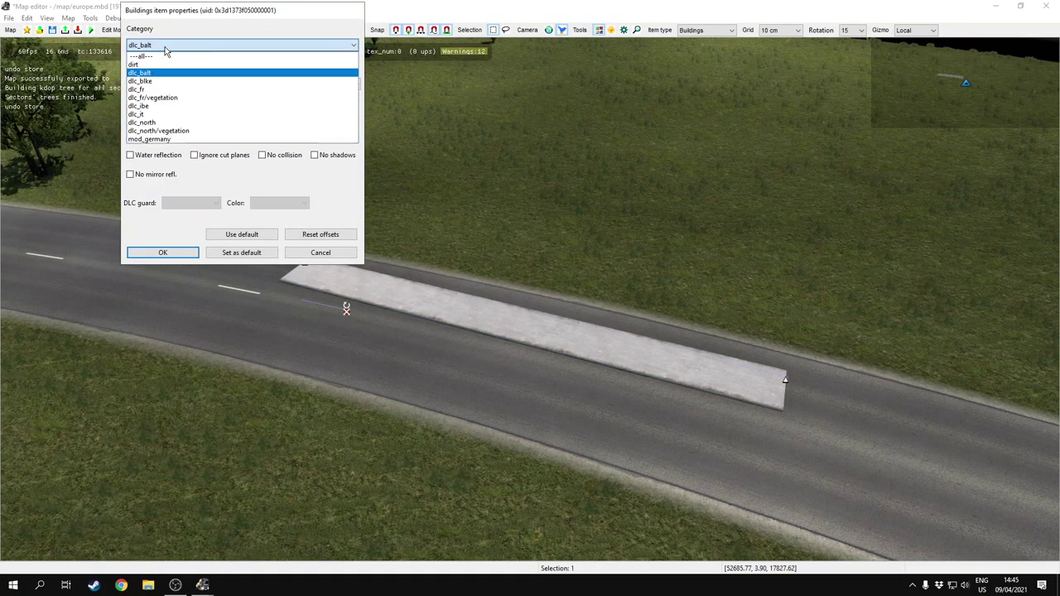
pyautogui.click(139, 82)
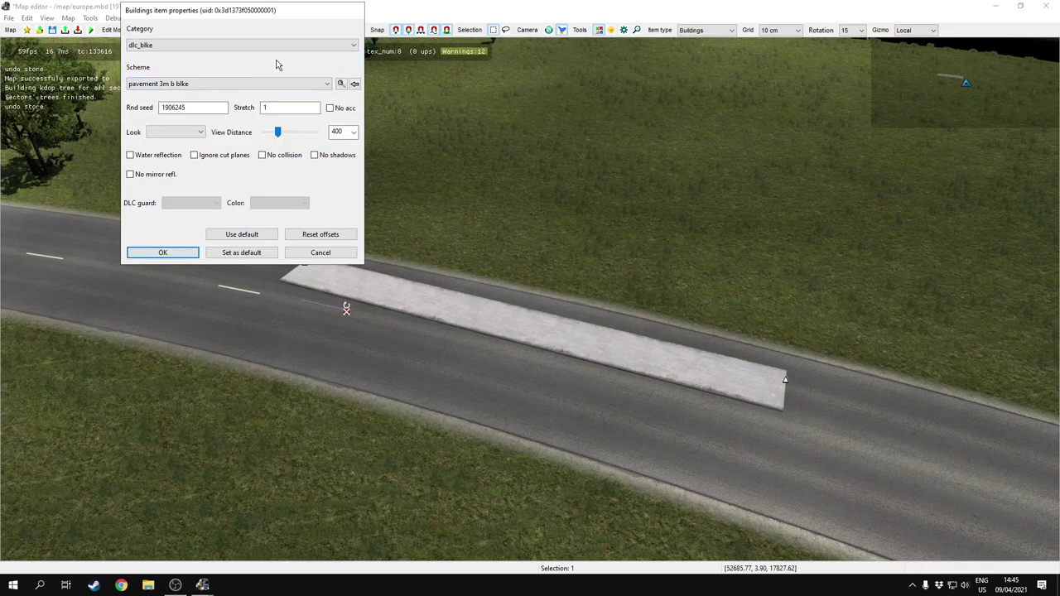
# Set the look of the pavement strip to default
pyautogui.click(331, 108)
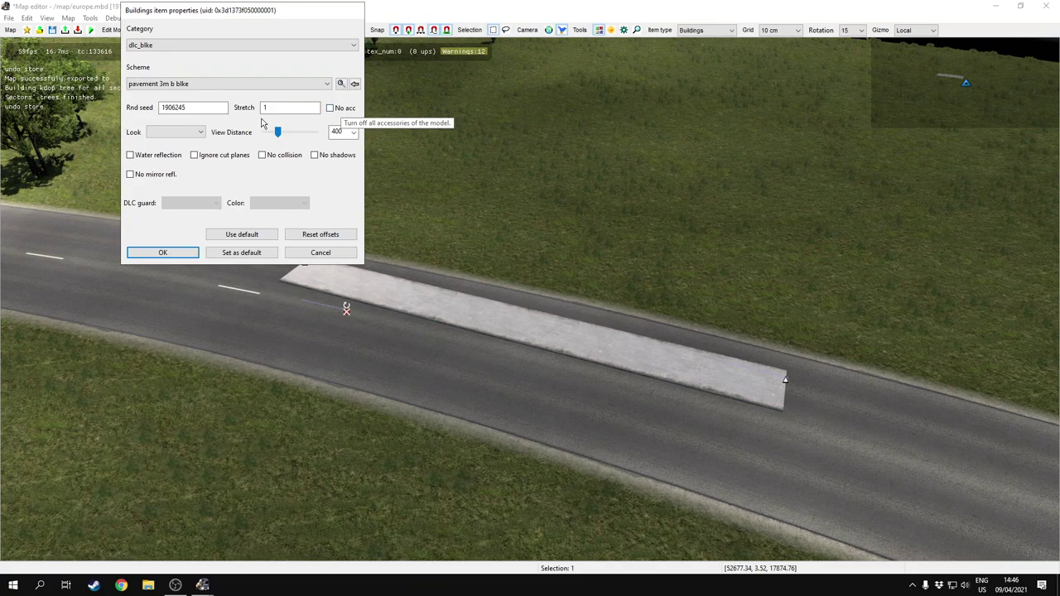
pyautogui.click(174, 132)
pyautogui.click(169, 143)
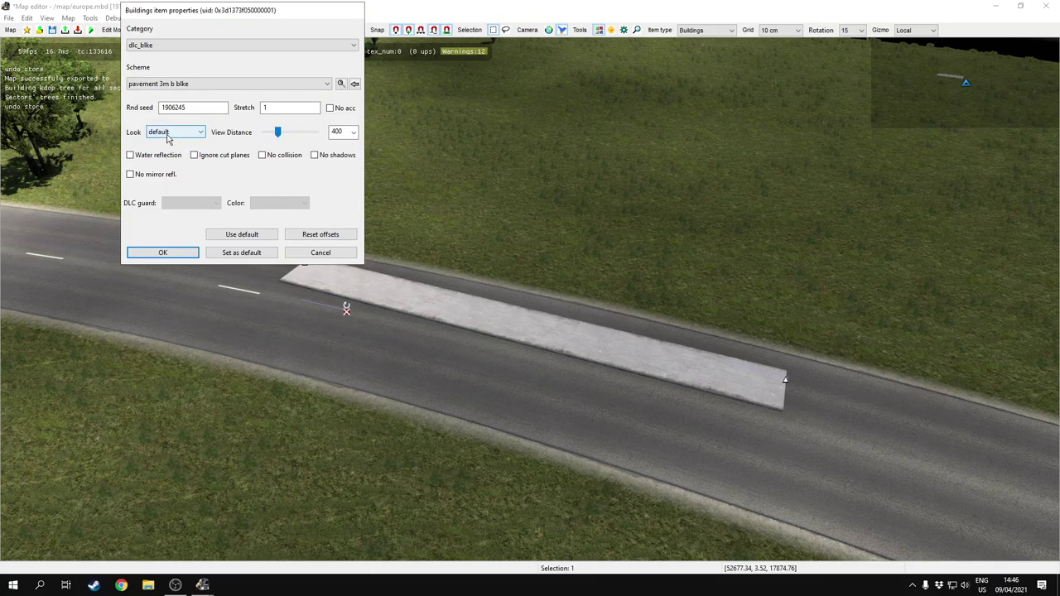
# Try a stretch of 10 on the pavement strip while viewing its surface up close
pyautogui.moveTo(274, 109); pyautogui.dragTo(238, 107)
pyautogui.moveTo(377, 137); pyautogui.dragTo(405, 170, button='right')
pyautogui.press('w')
pyautogui.scroll(-4, 464, 124)
pyautogui.click(275, 108)
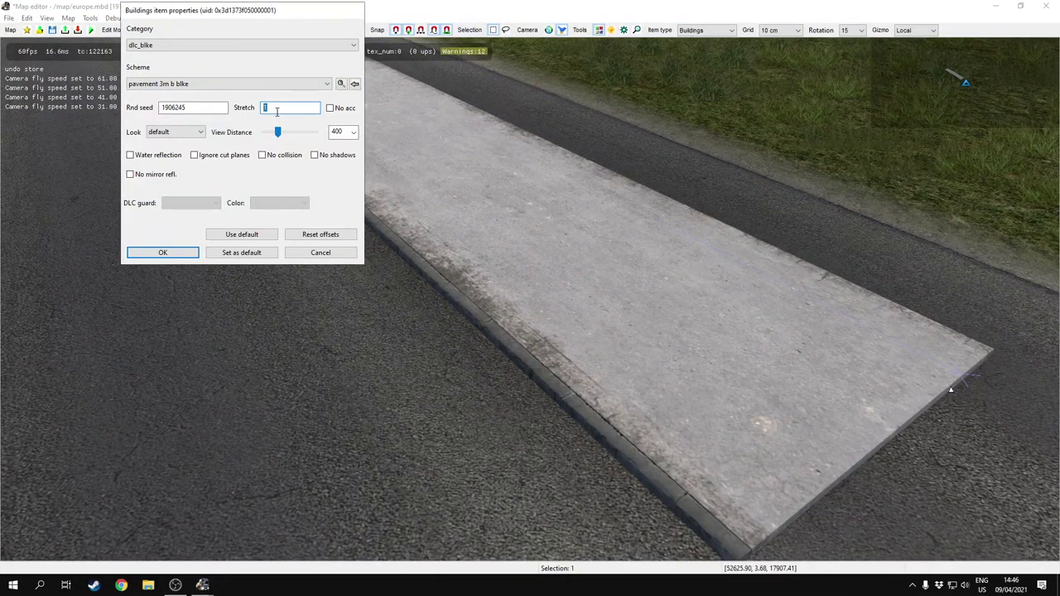
pyautogui.write('0')
# Try a stretch of 0.1 on the pavement strip, set it back to 1, and apply the properties
pyautogui.moveTo(275, 106); pyautogui.dragTo(252, 109)
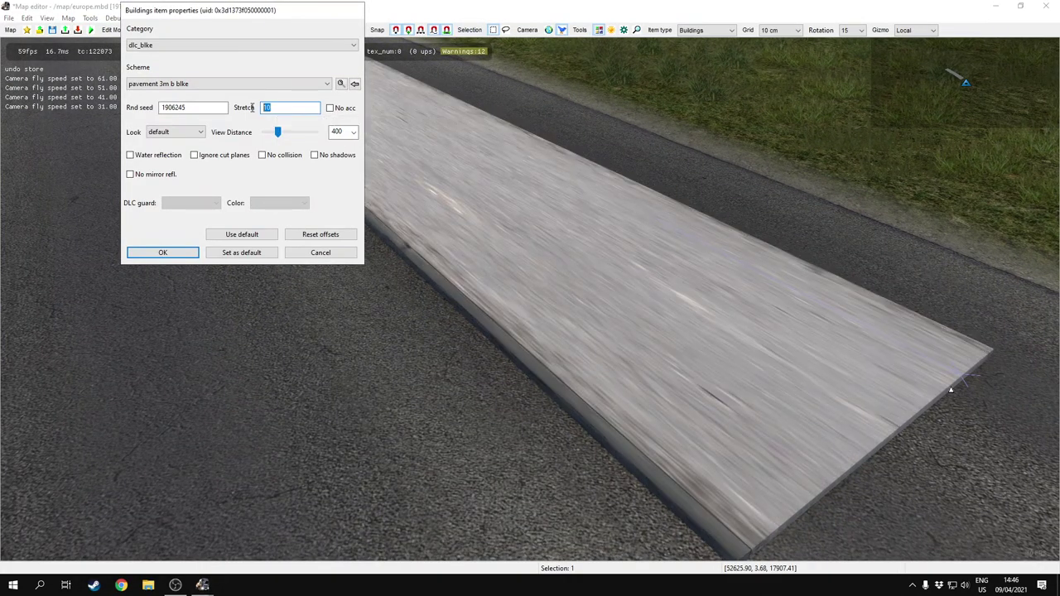
pyautogui.write('1')
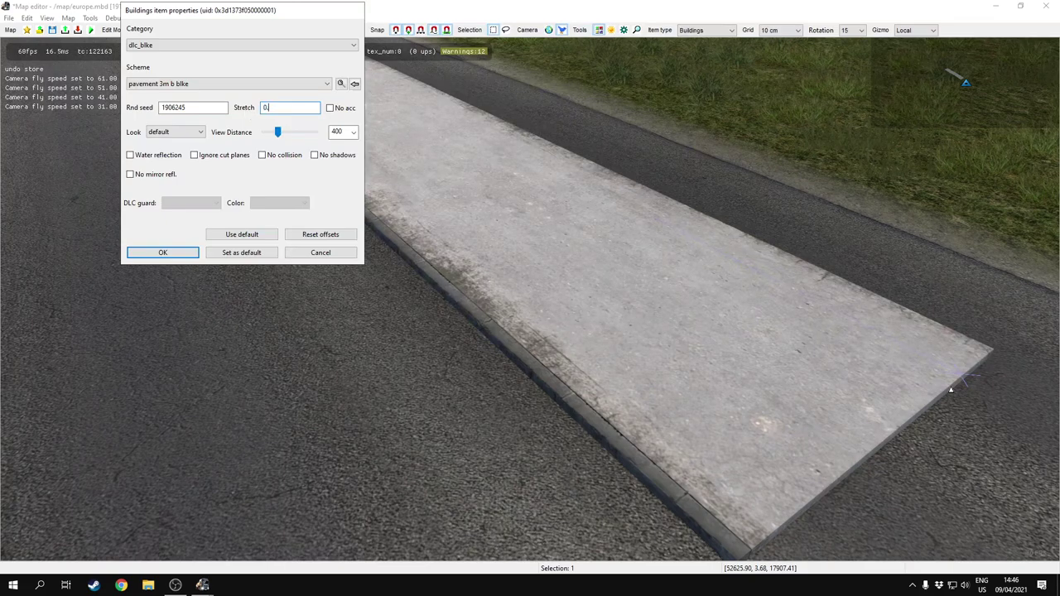
pyautogui.write('.1')
pyautogui.write('1')
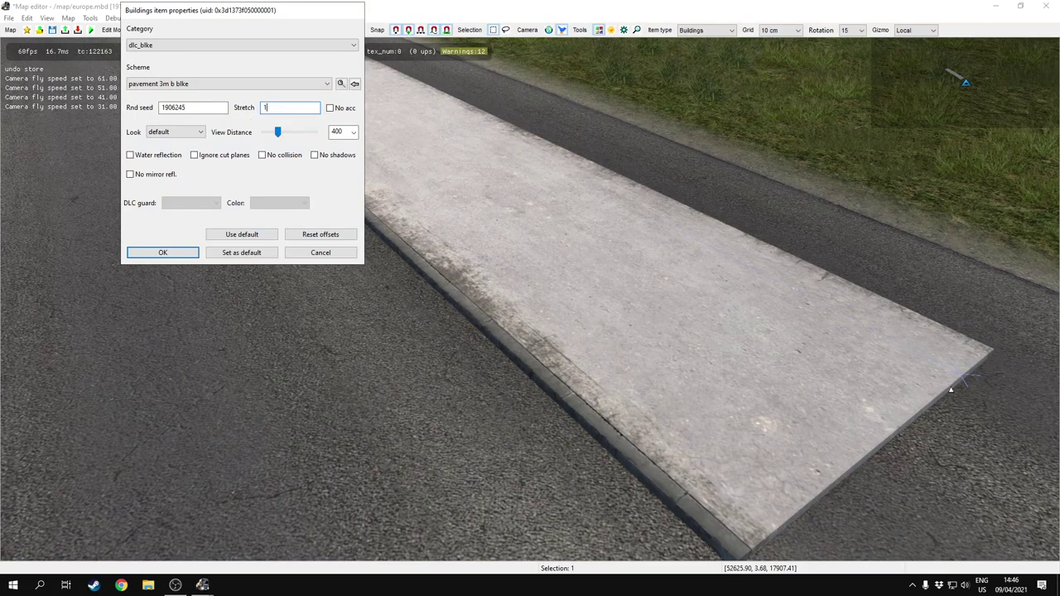
pyautogui.click(149, 252)
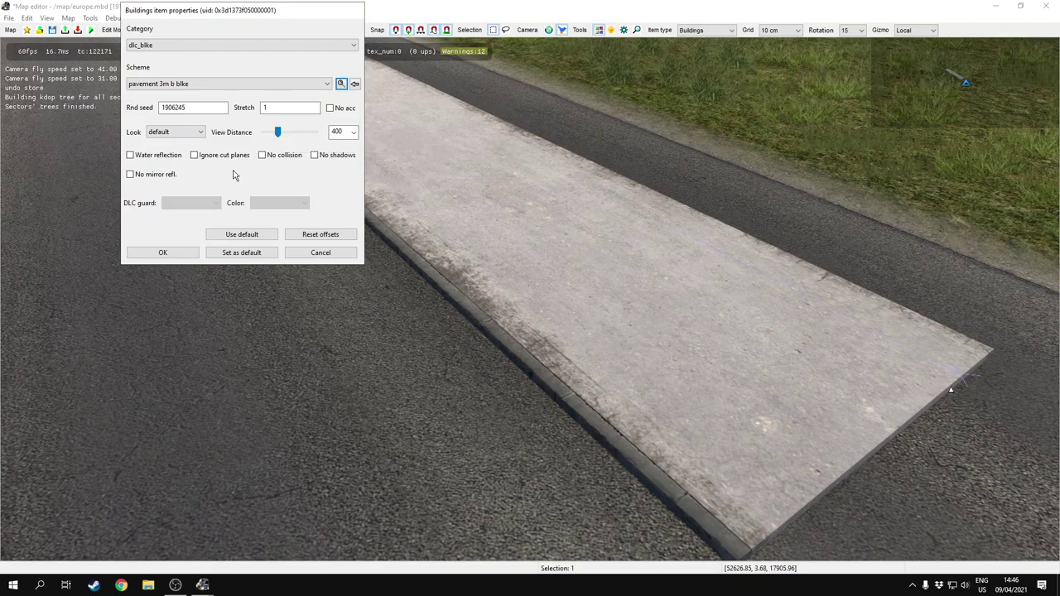
pyautogui.click(163, 252)
# Open the properties of the road section beyond the pavement, set its view distance to 240, and apply
pyautogui.press('s')
pyautogui.moveTo(524, 238); pyautogui.dragTo(497, 232, button='right')
pyautogui.scroll(3, 517, 199)
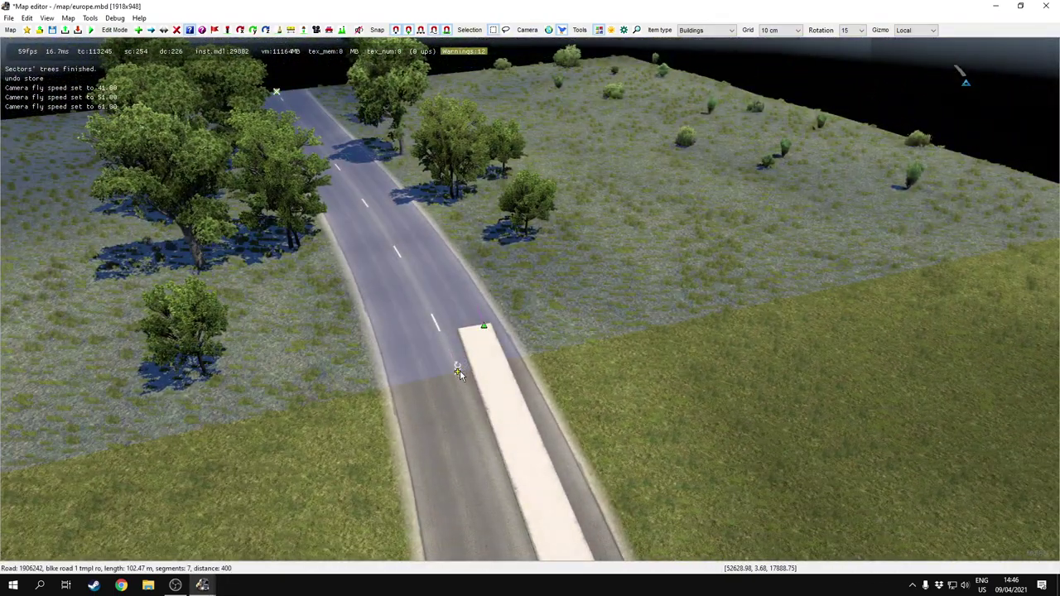
pyautogui.doubleClick(459, 369)
pyautogui.moveTo(658, 14); pyautogui.dragTo(489, 297)
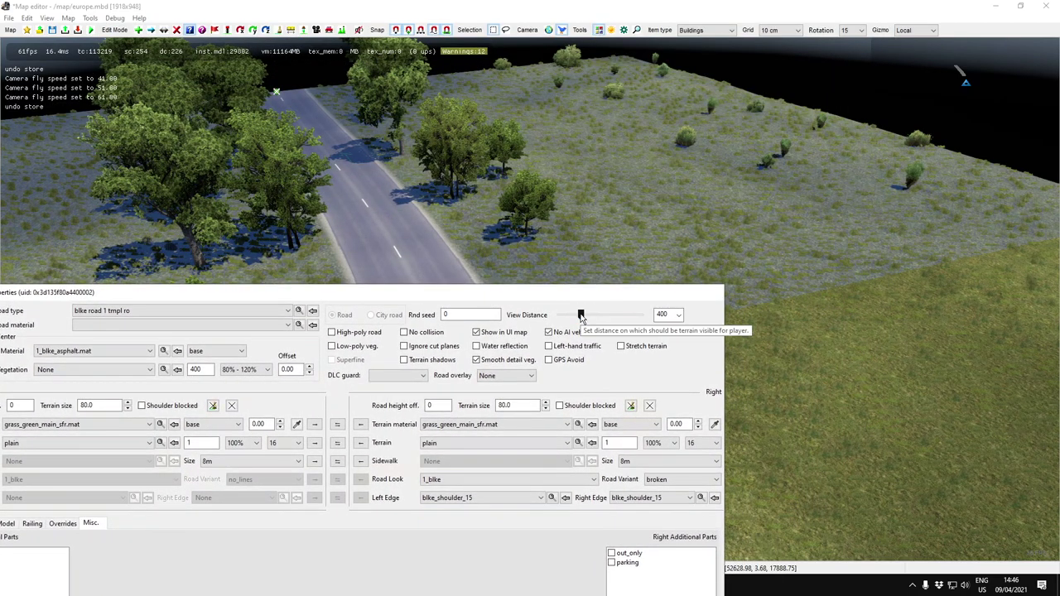
pyautogui.moveTo(562, 318); pyautogui.dragTo(571, 334)
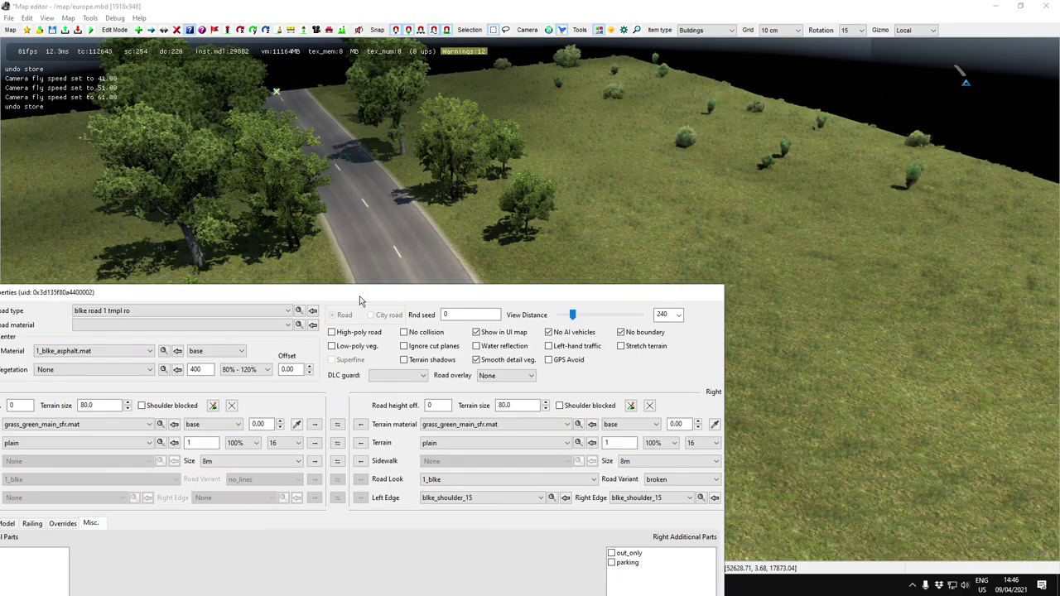
pyautogui.moveTo(359, 297); pyautogui.dragTo(571, 140)
pyautogui.click(351, 529)
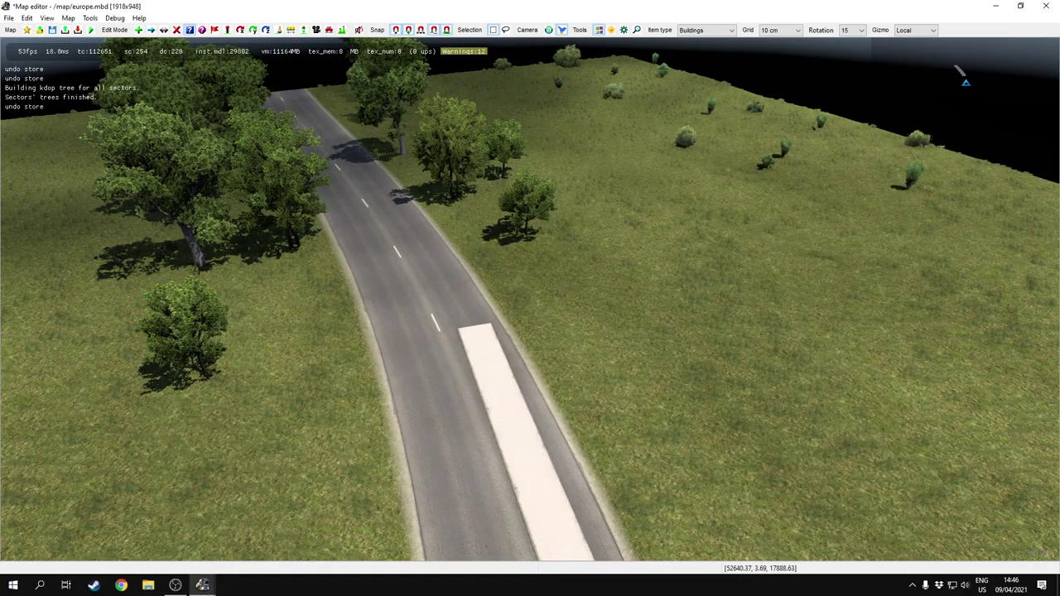